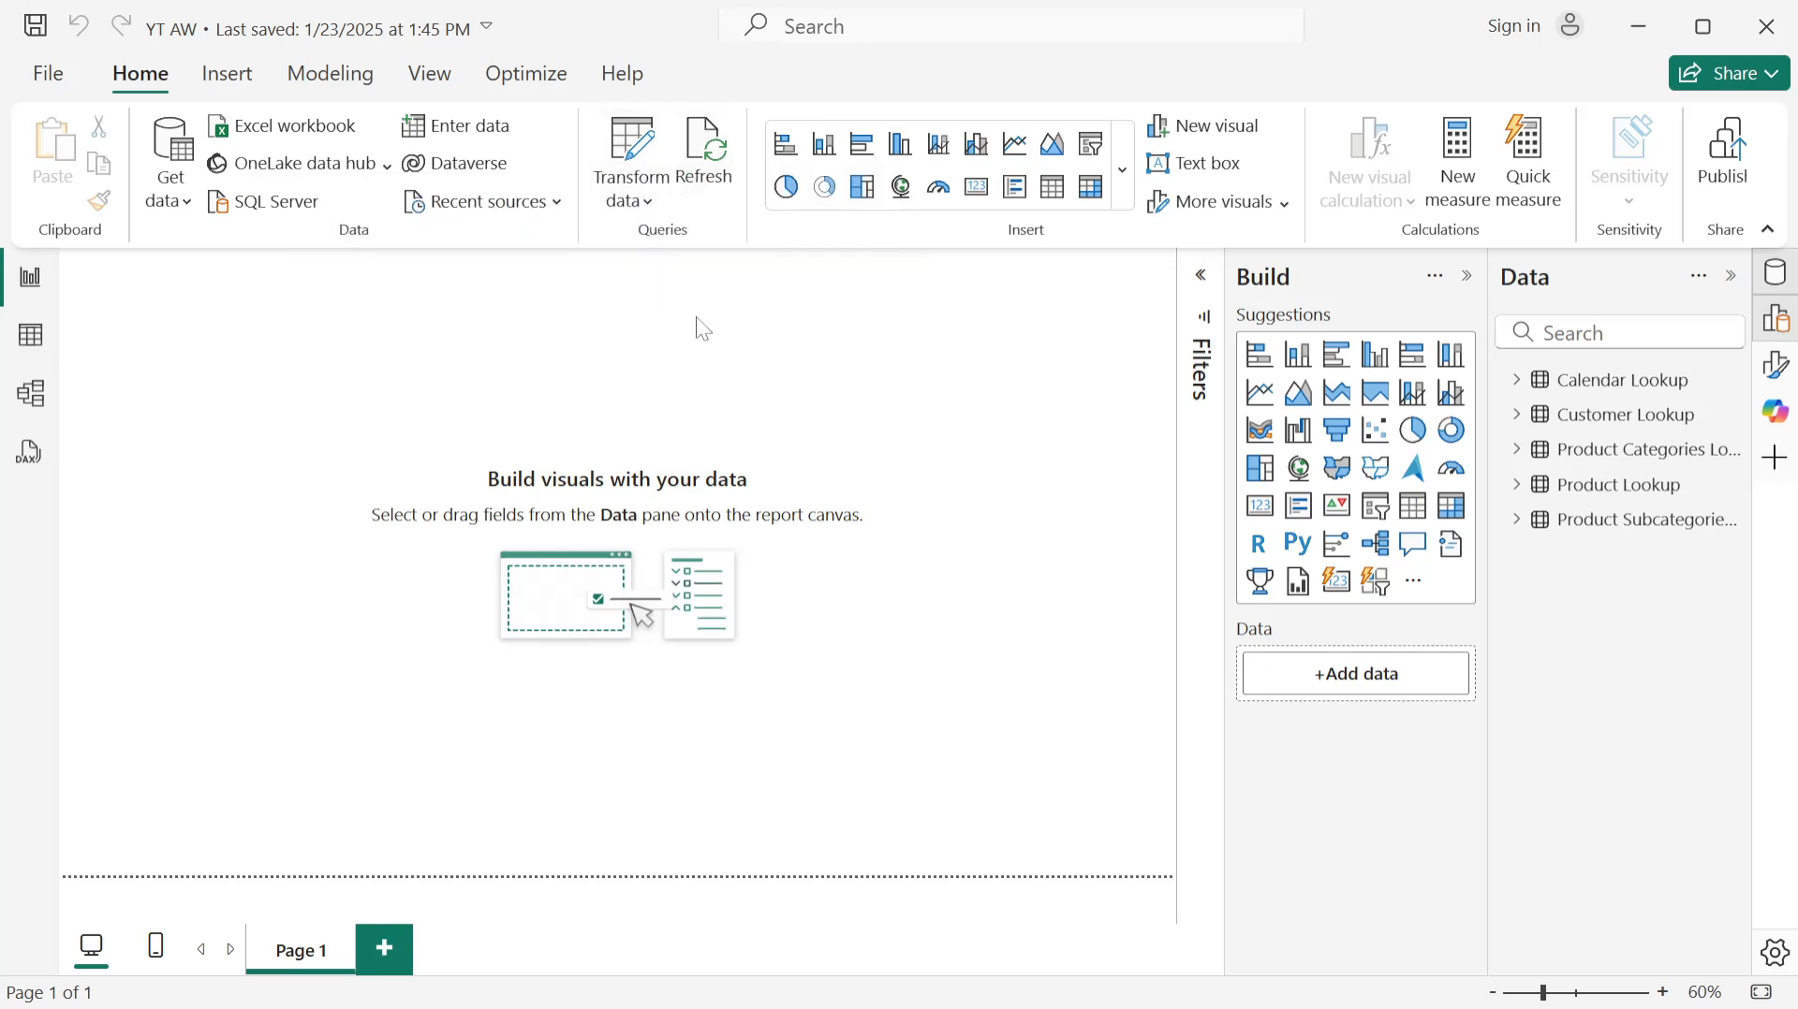
Step: Import the text file AdventureWorks Territory Lookup.csv and open it for transformation in the Power Query Editor
{"action": "left_click", "coordinate": [1781, 303]}
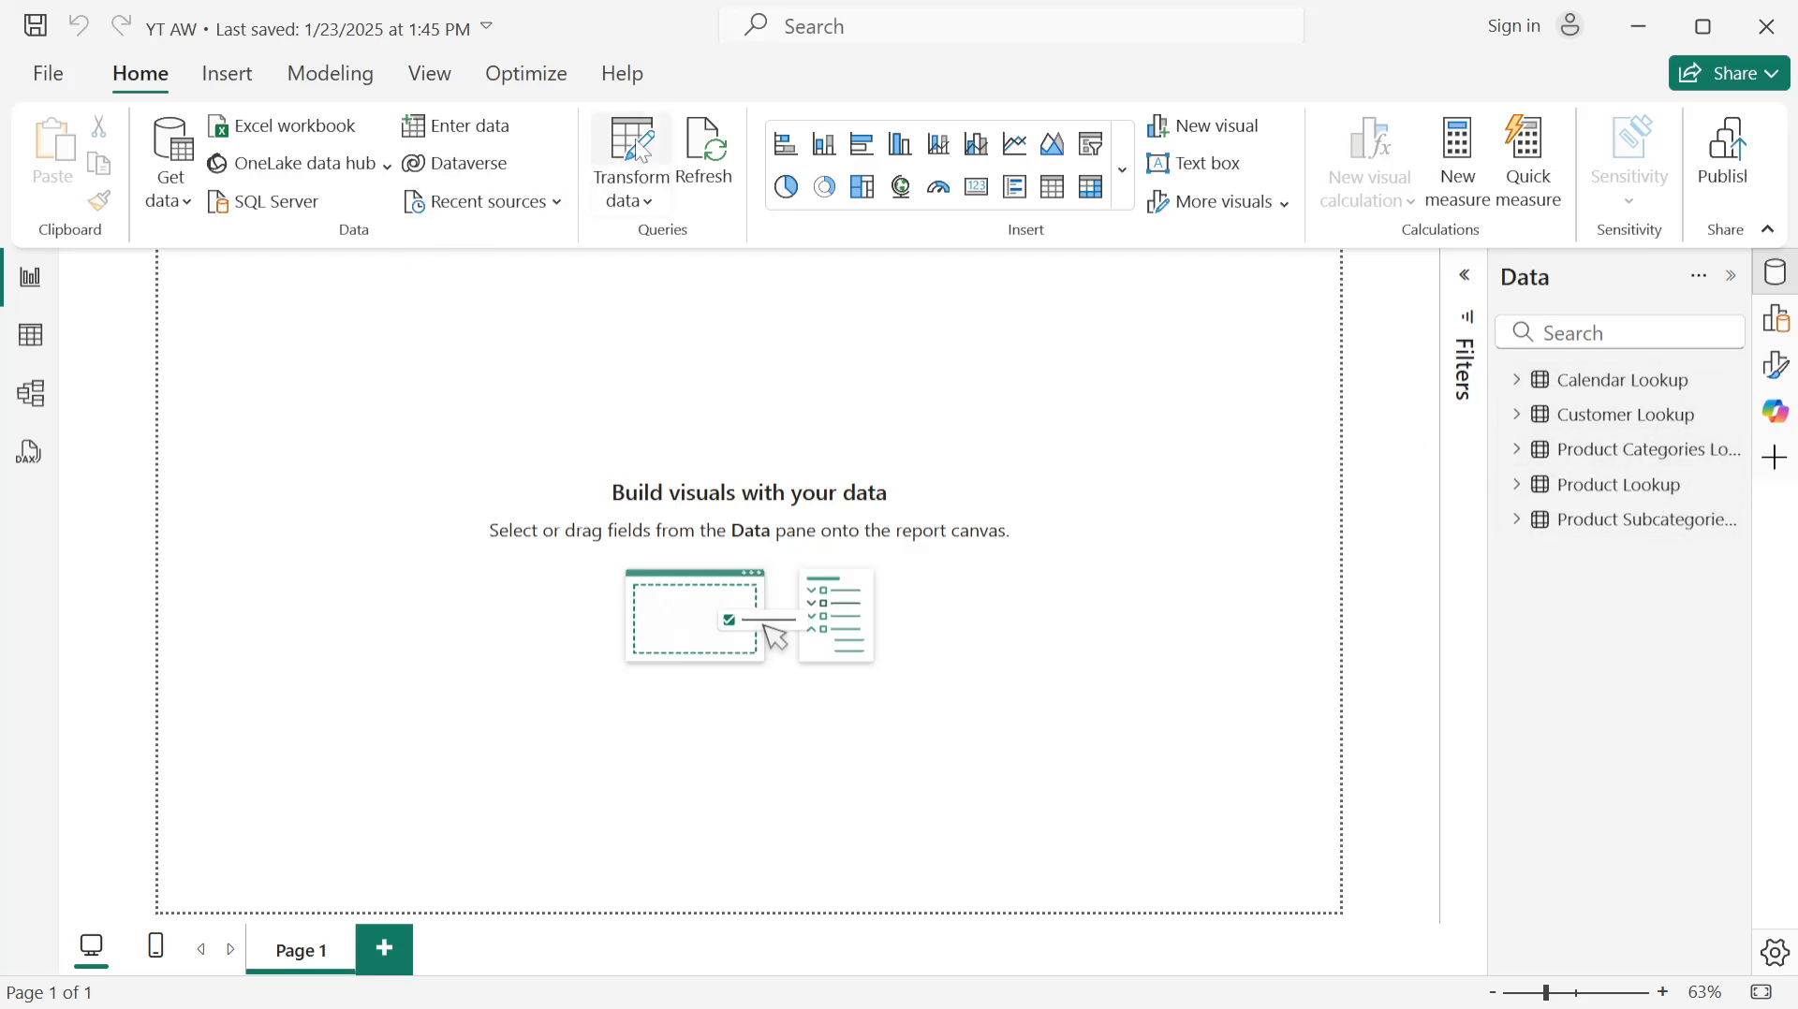
{"action": "left_click", "coordinate": [185, 207]}
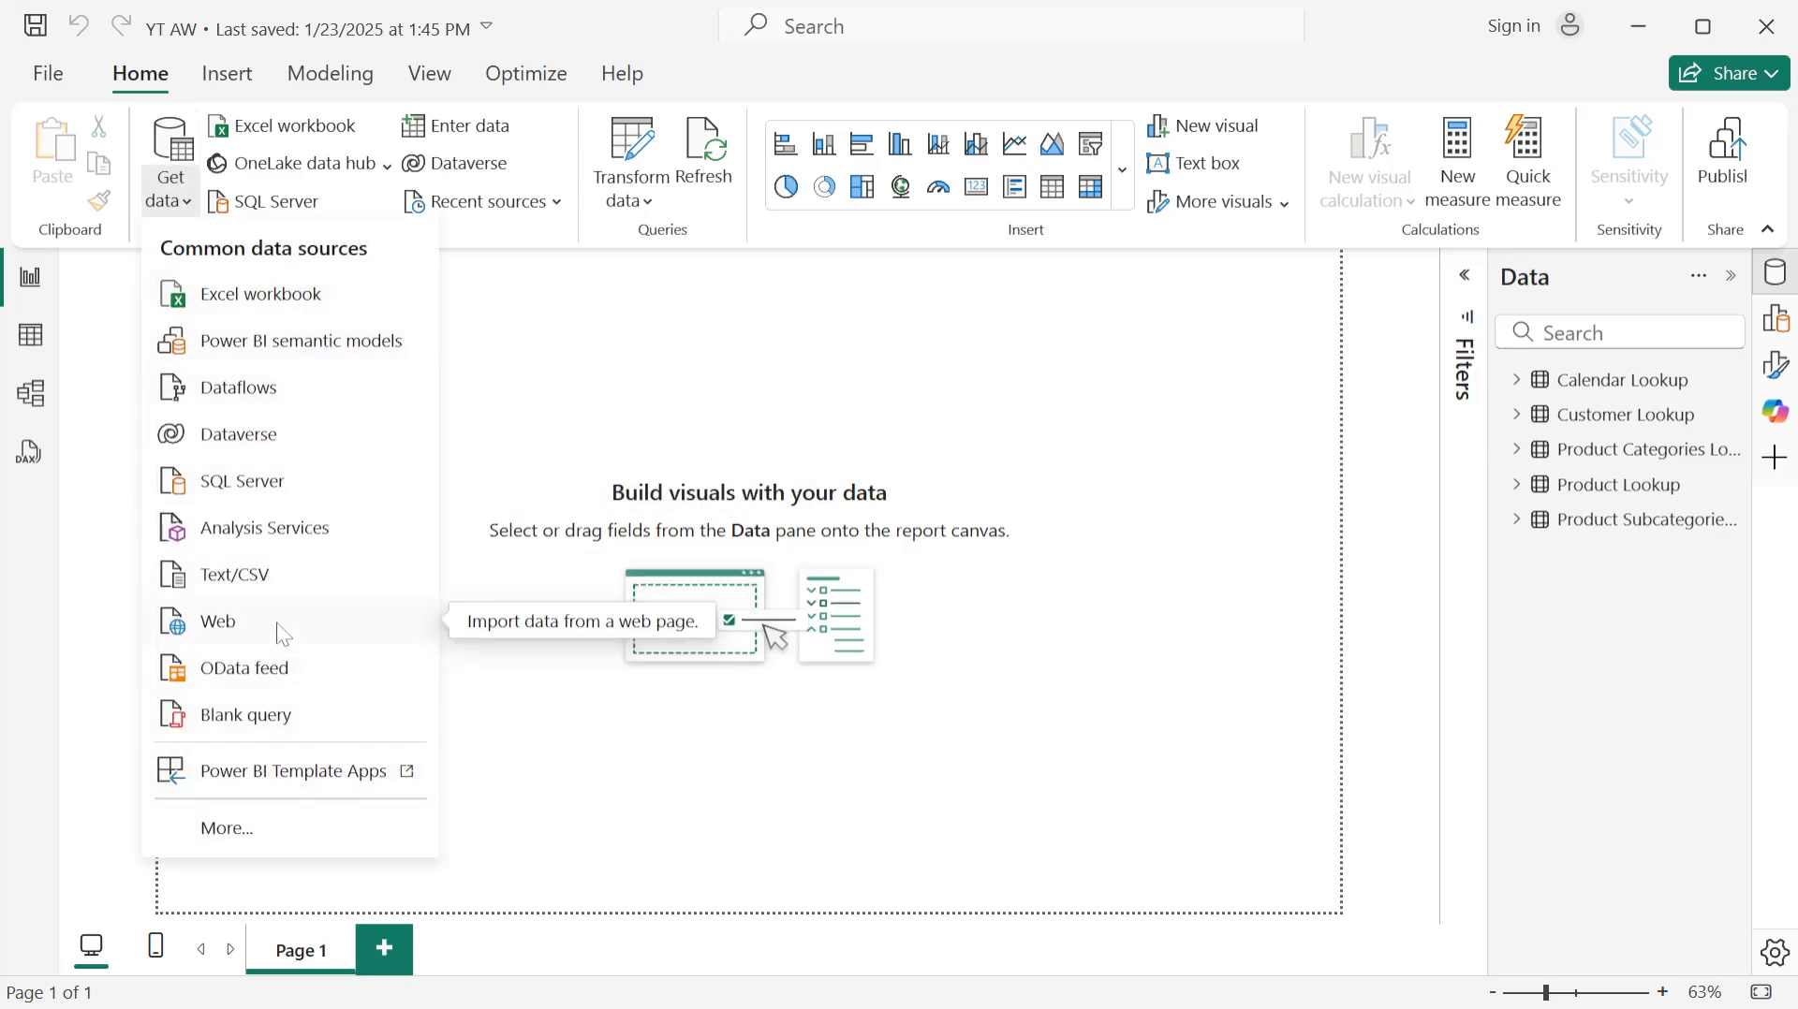
{"action": "left_click", "coordinate": [282, 585]}
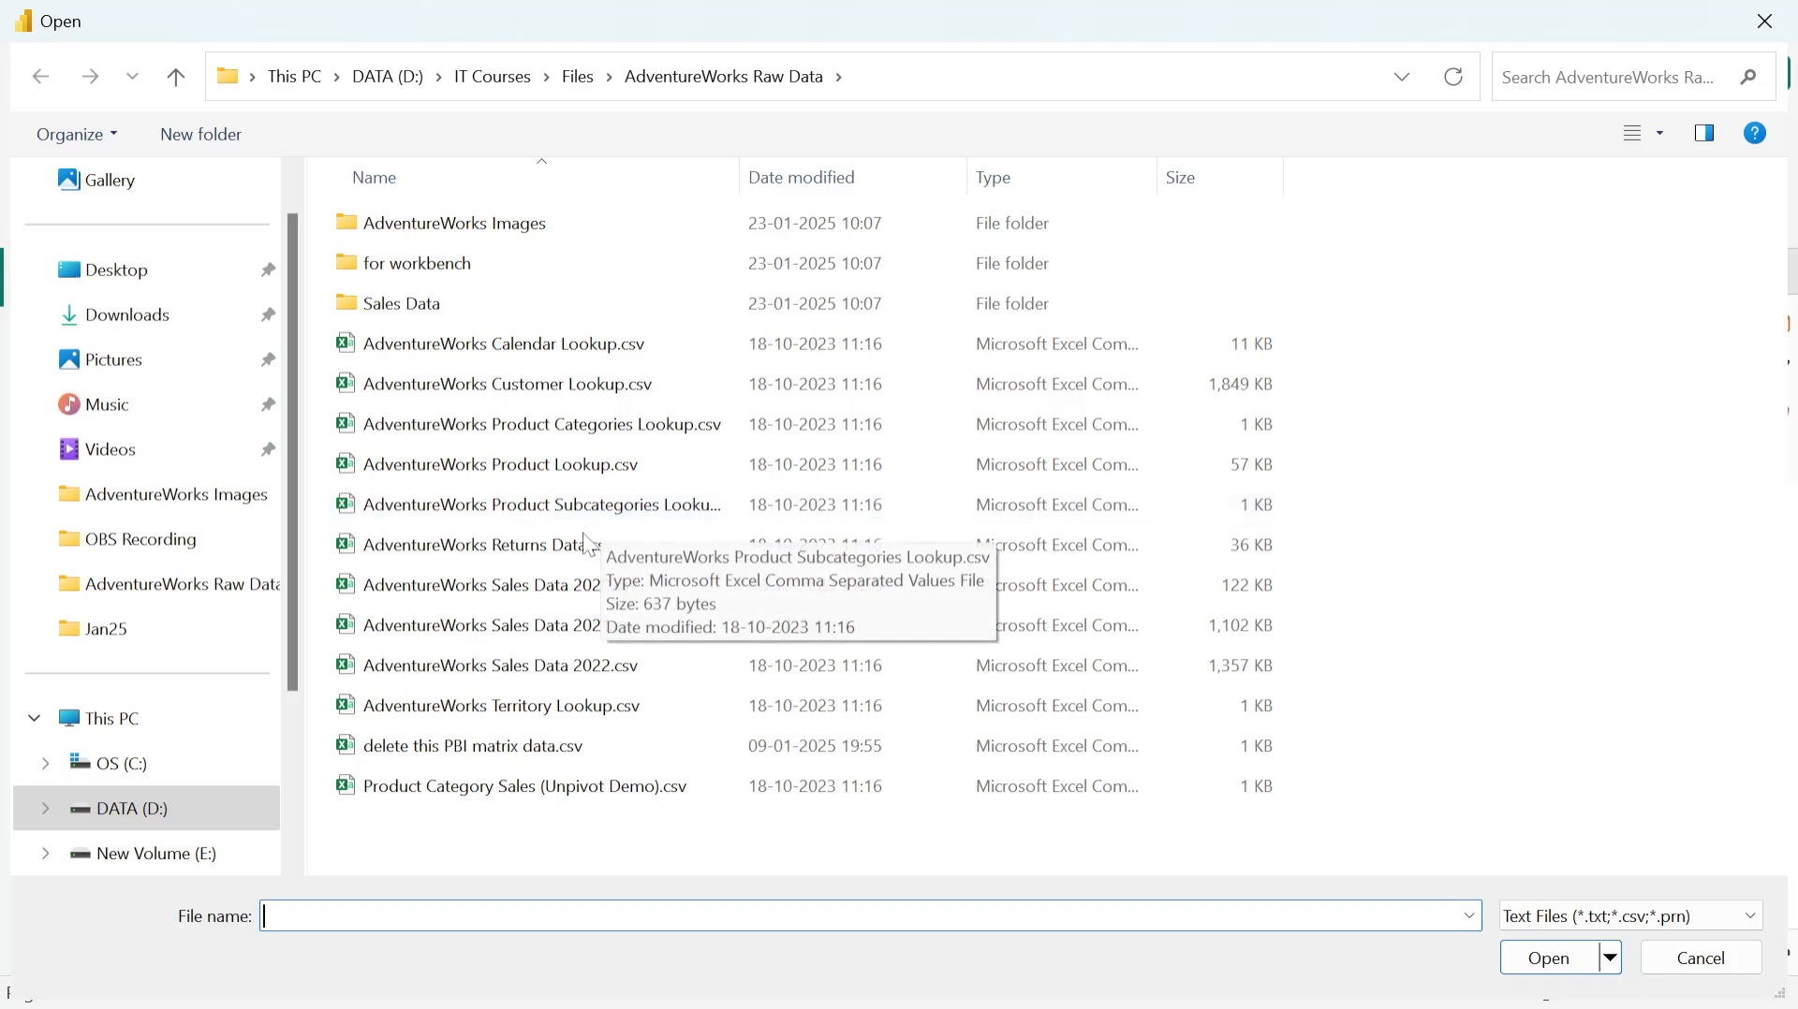
{"action": "double_click", "coordinate": [621, 718]}
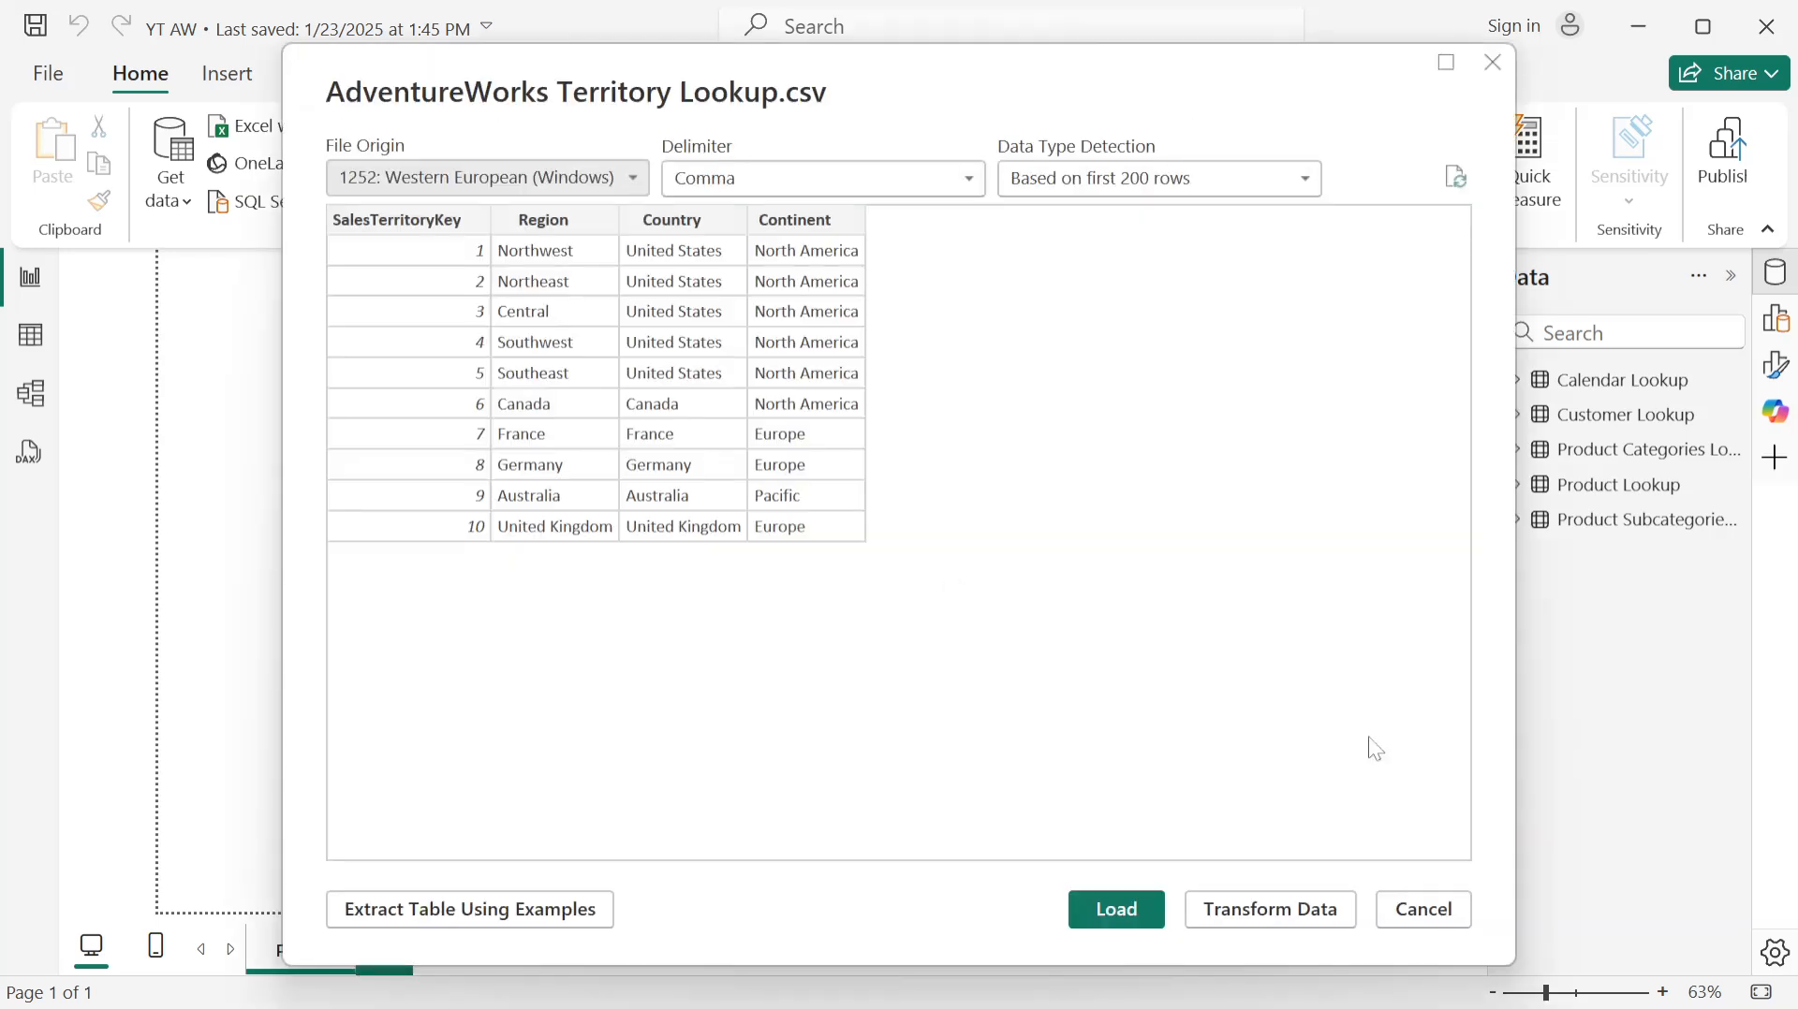
{"action": "left_click", "coordinate": [1267, 913]}
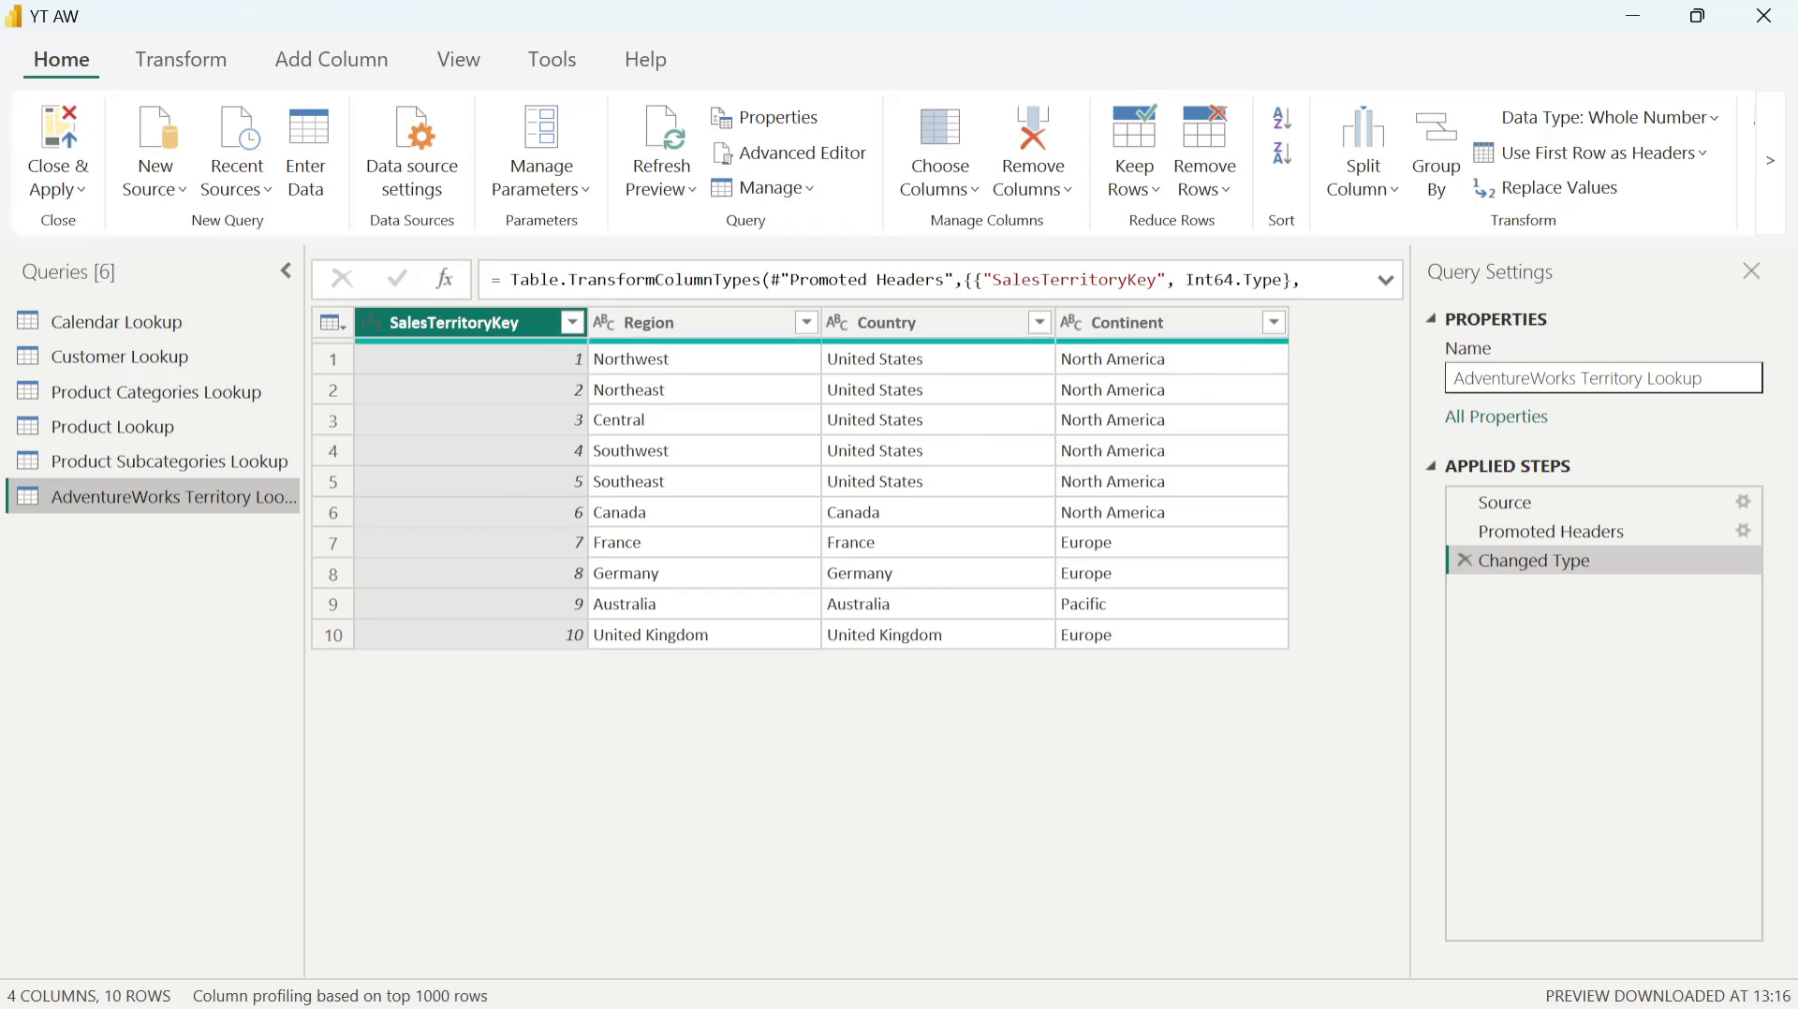
Step: Rename the AdventureWorks Territory Lookup query as Territory Lookup
{"action": "left_click", "coordinate": [1582, 378]}
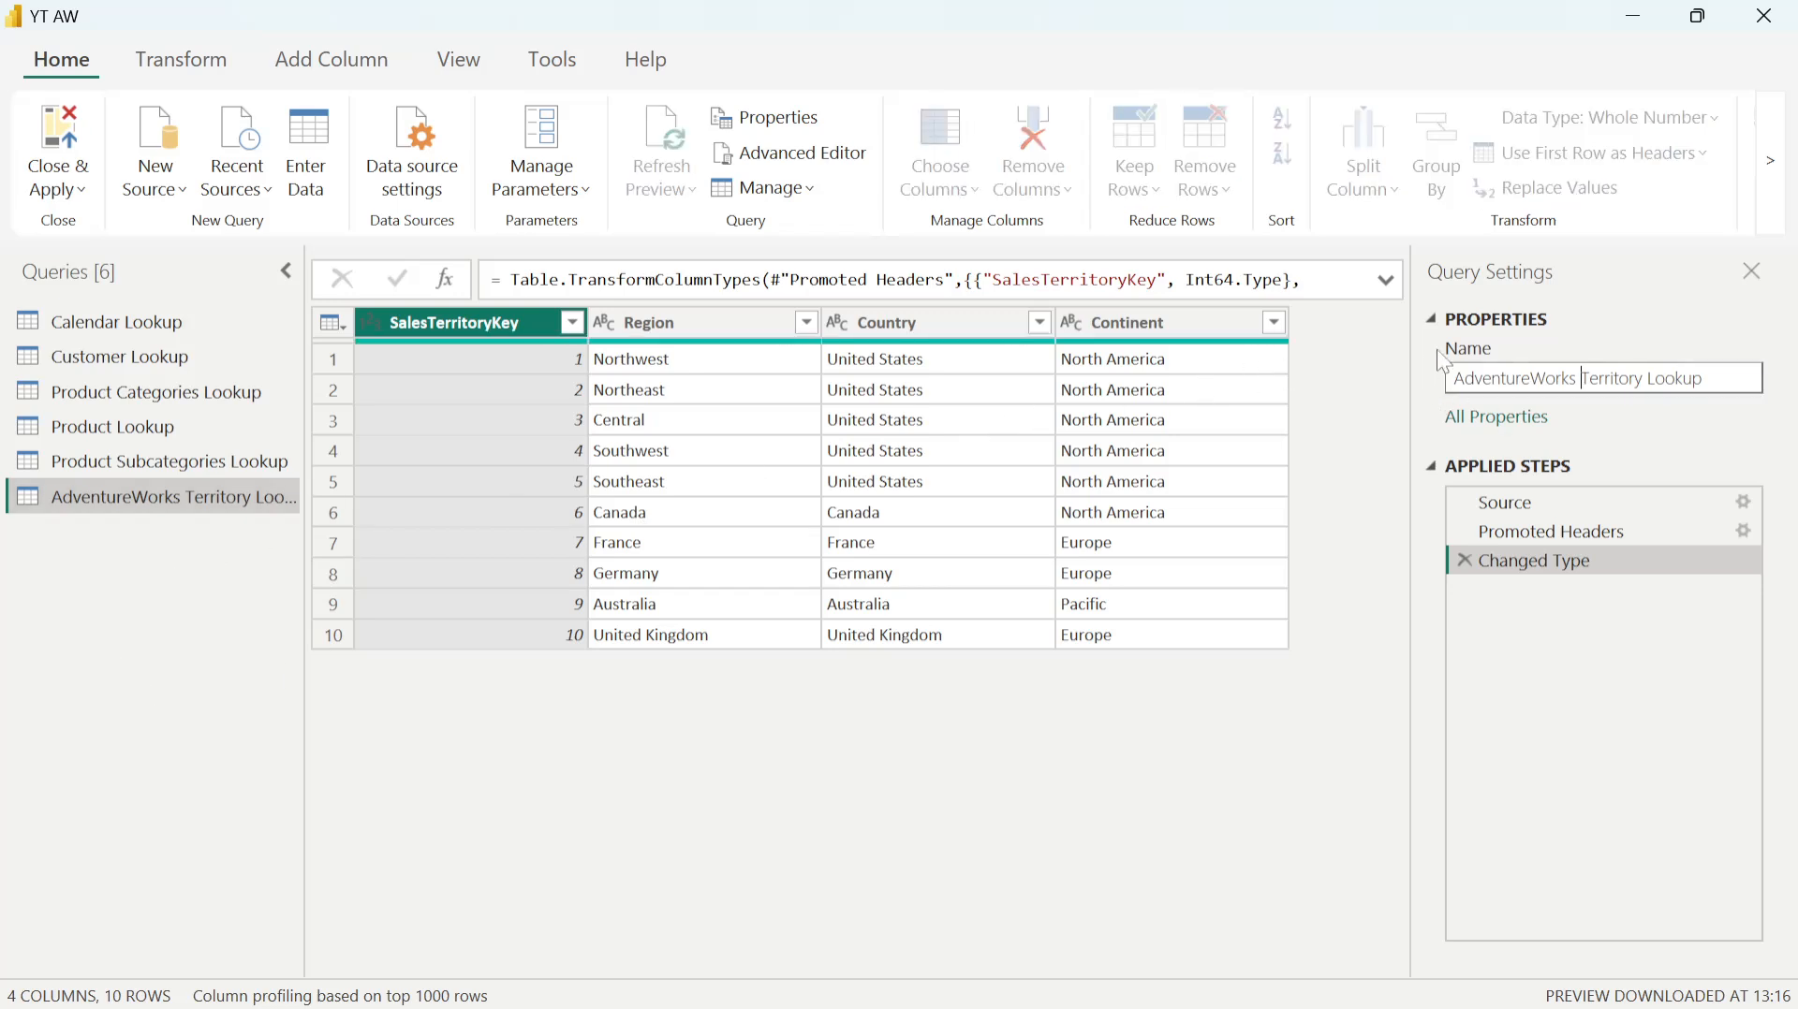
{"action": "key", "text": "shift+Home"}
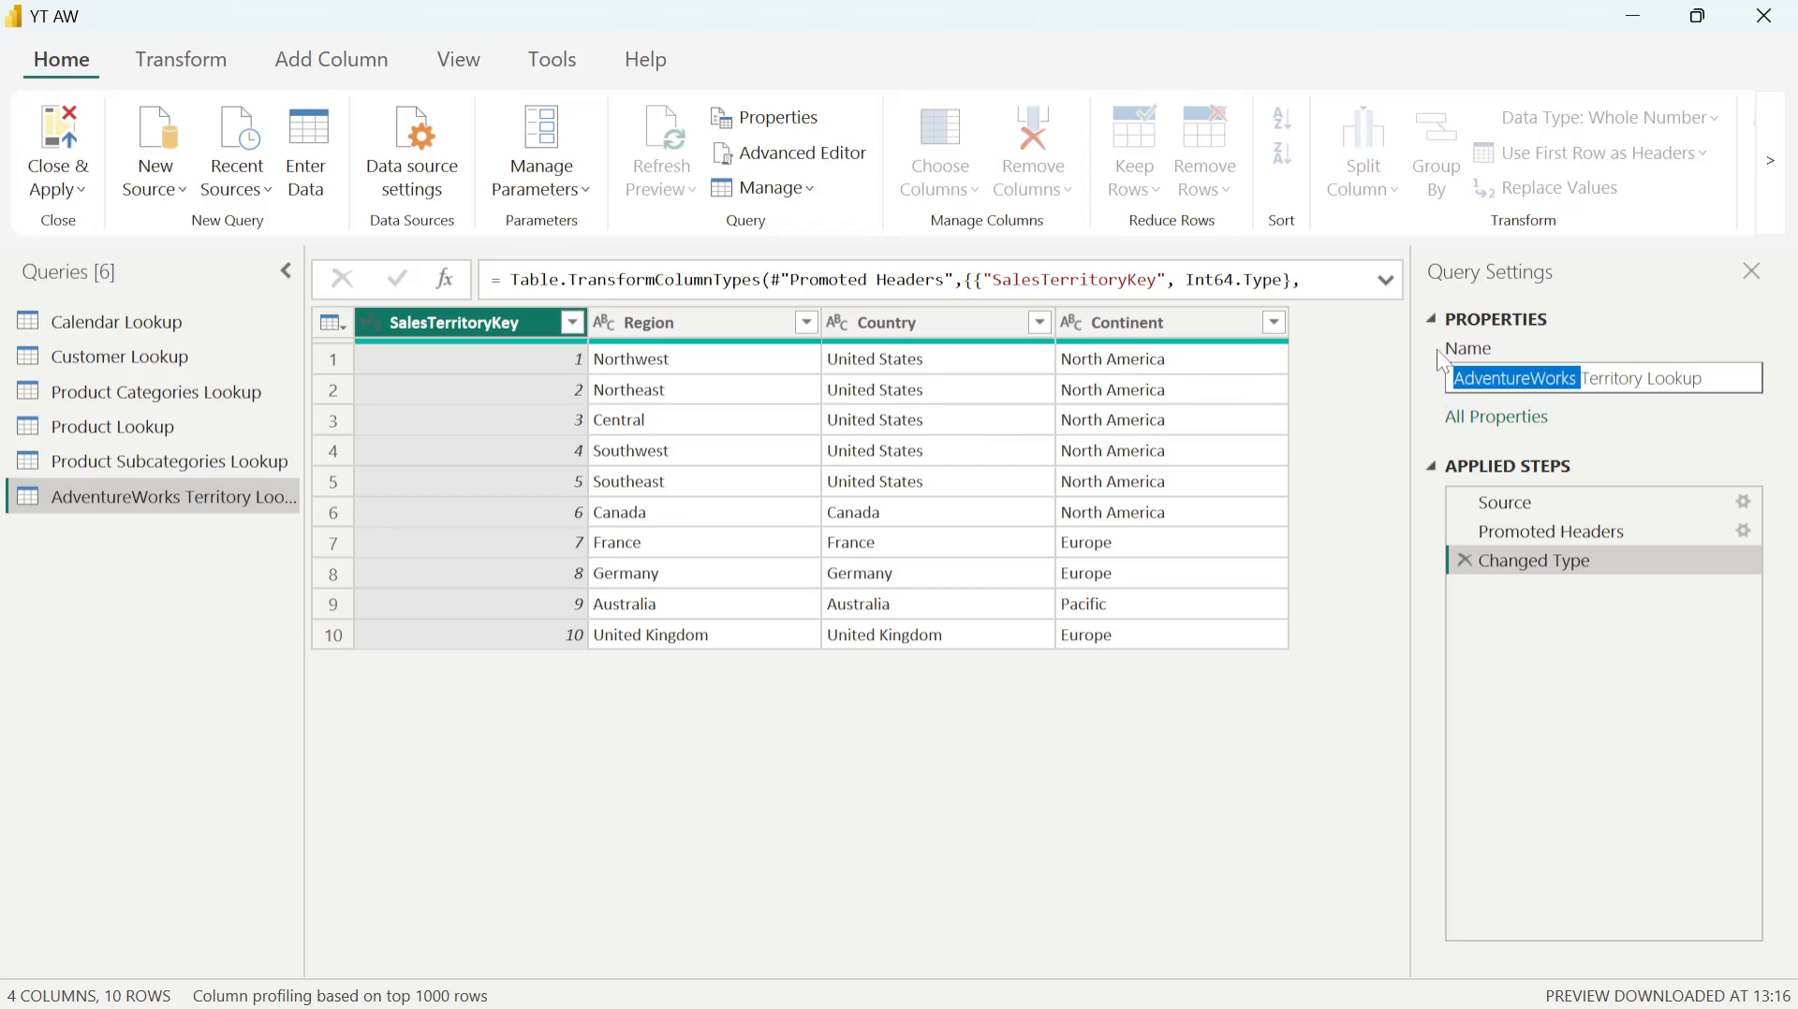
{"action": "key", "text": "BackSpace"}
{"action": "key", "text": "Return"}
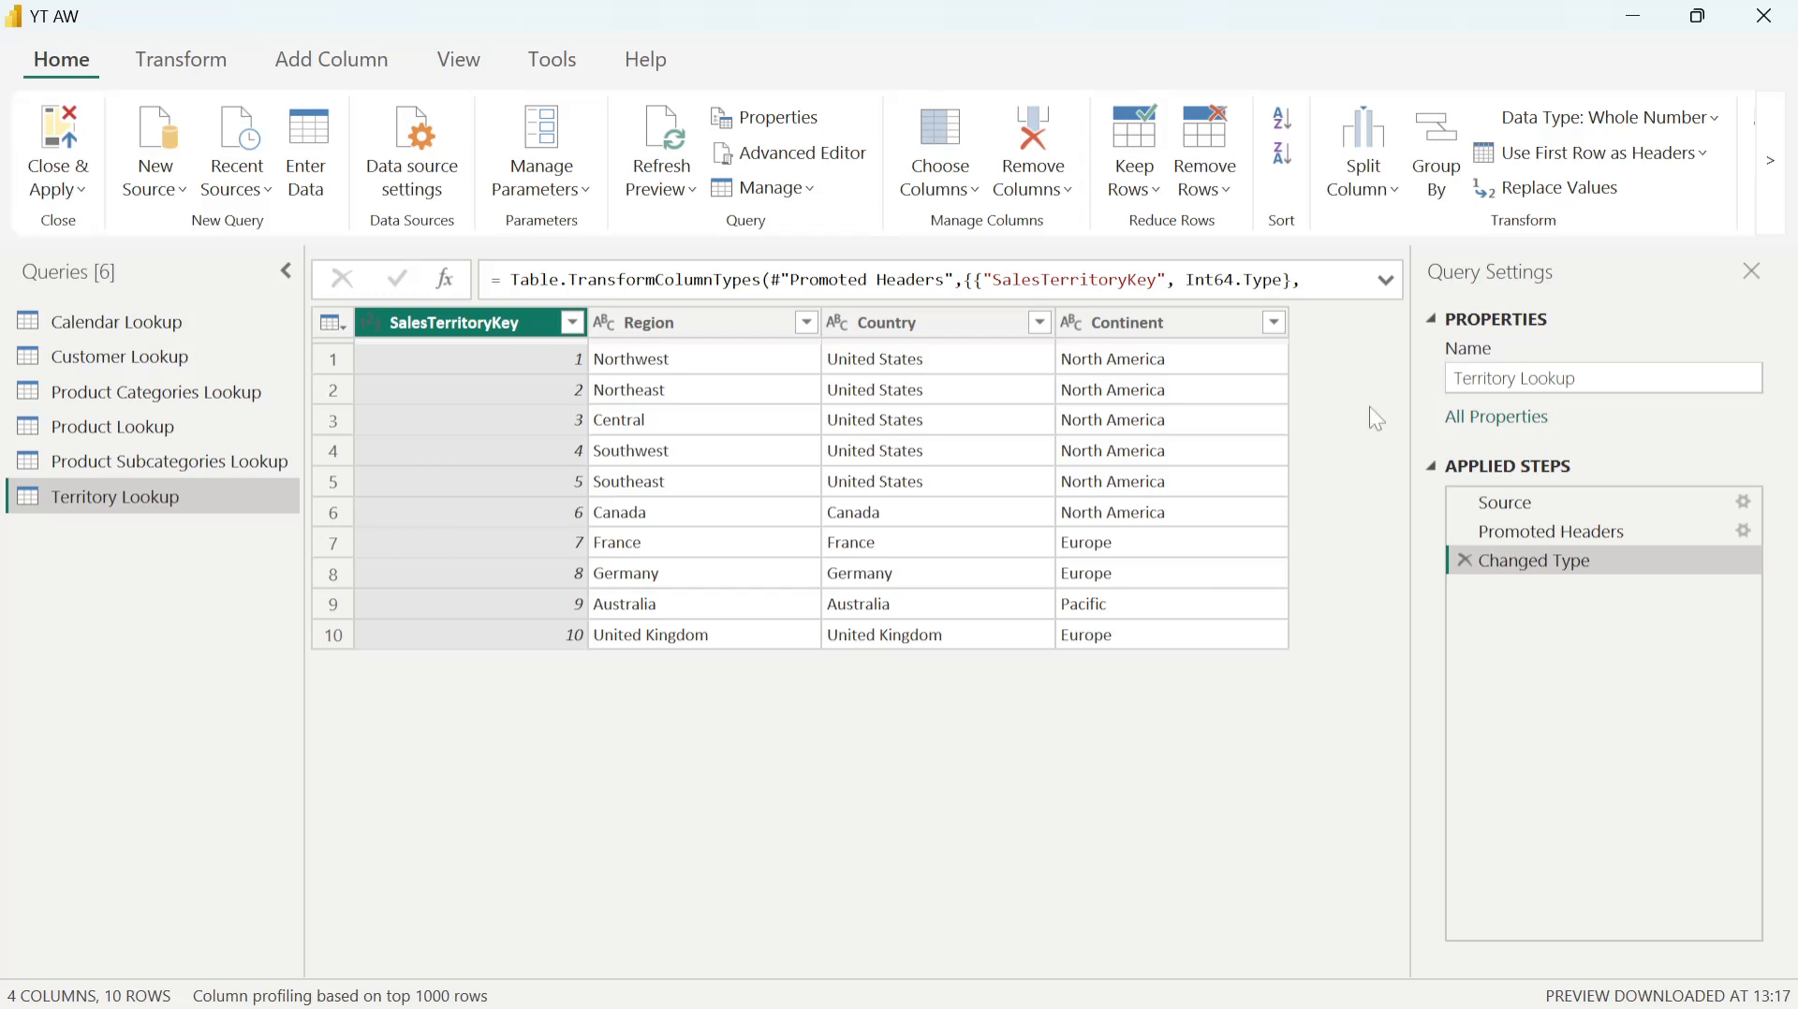
Step: Add AdventureWorks Returns Data.csv as a new text/CSV query and review its applied steps and columns
{"action": "left_click", "coordinate": [161, 192]}
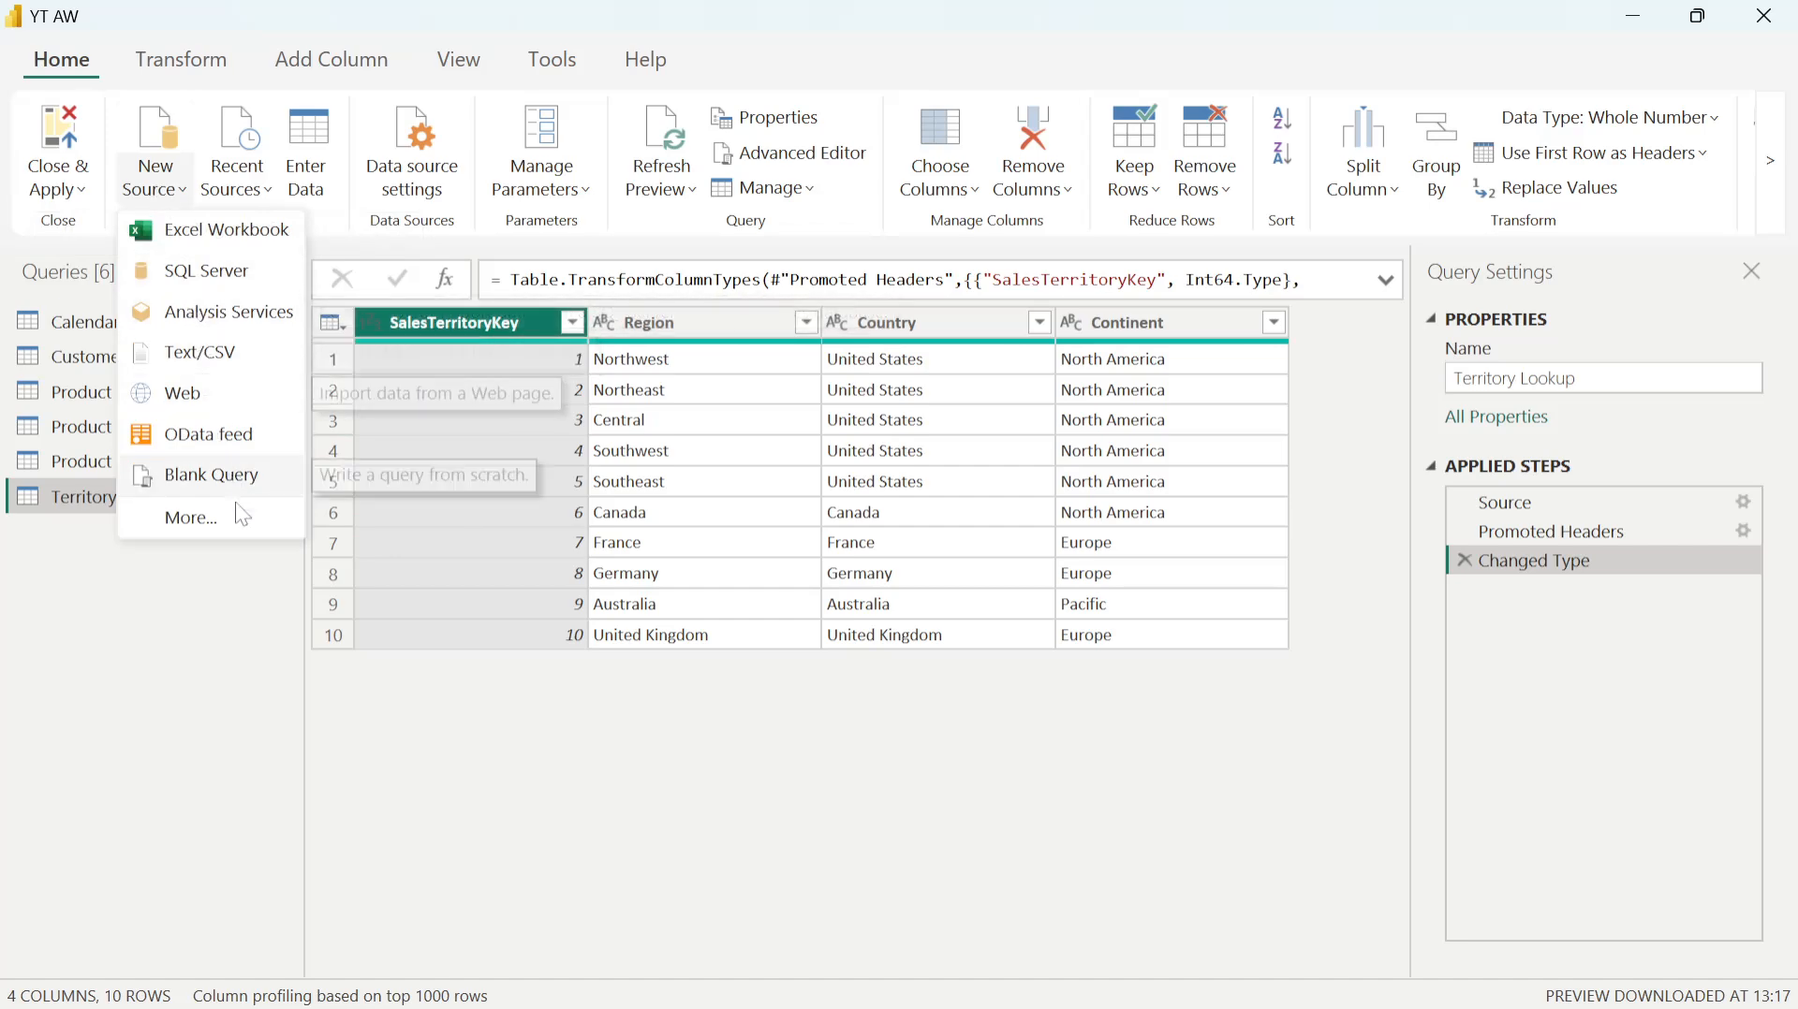
{"action": "left_click", "coordinate": [197, 356]}
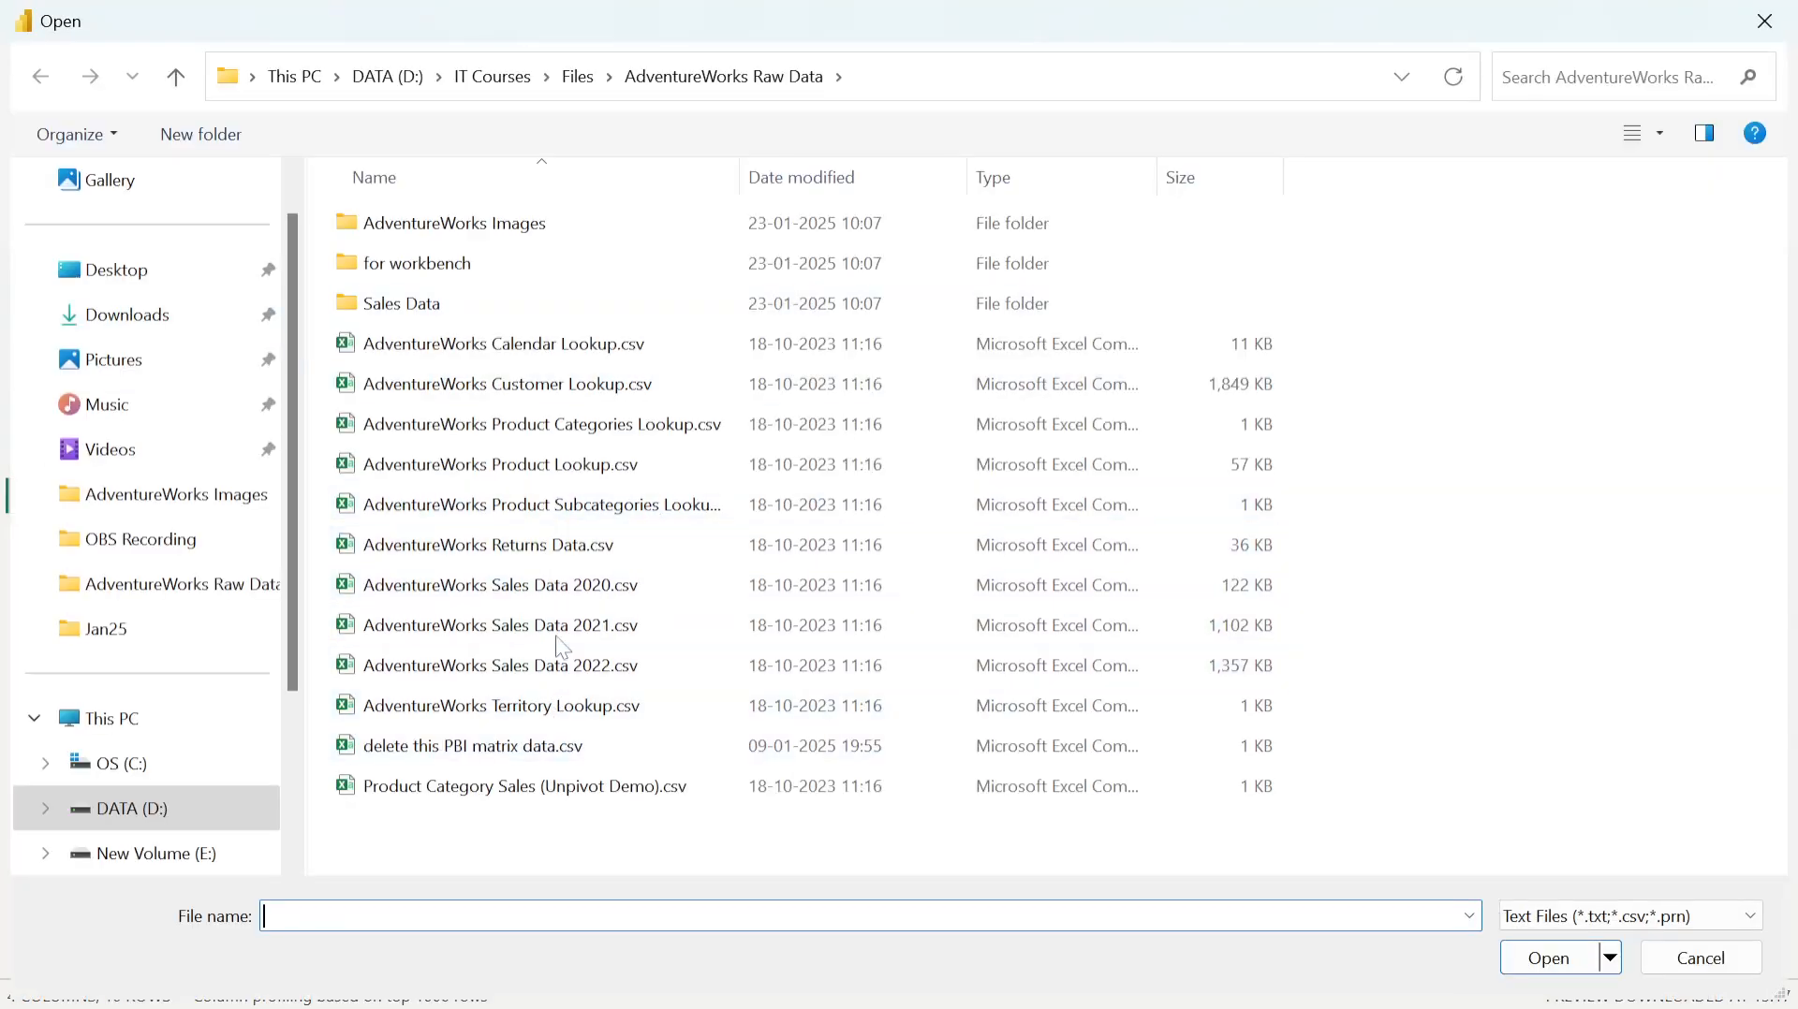
{"action": "double_click", "coordinate": [560, 551]}
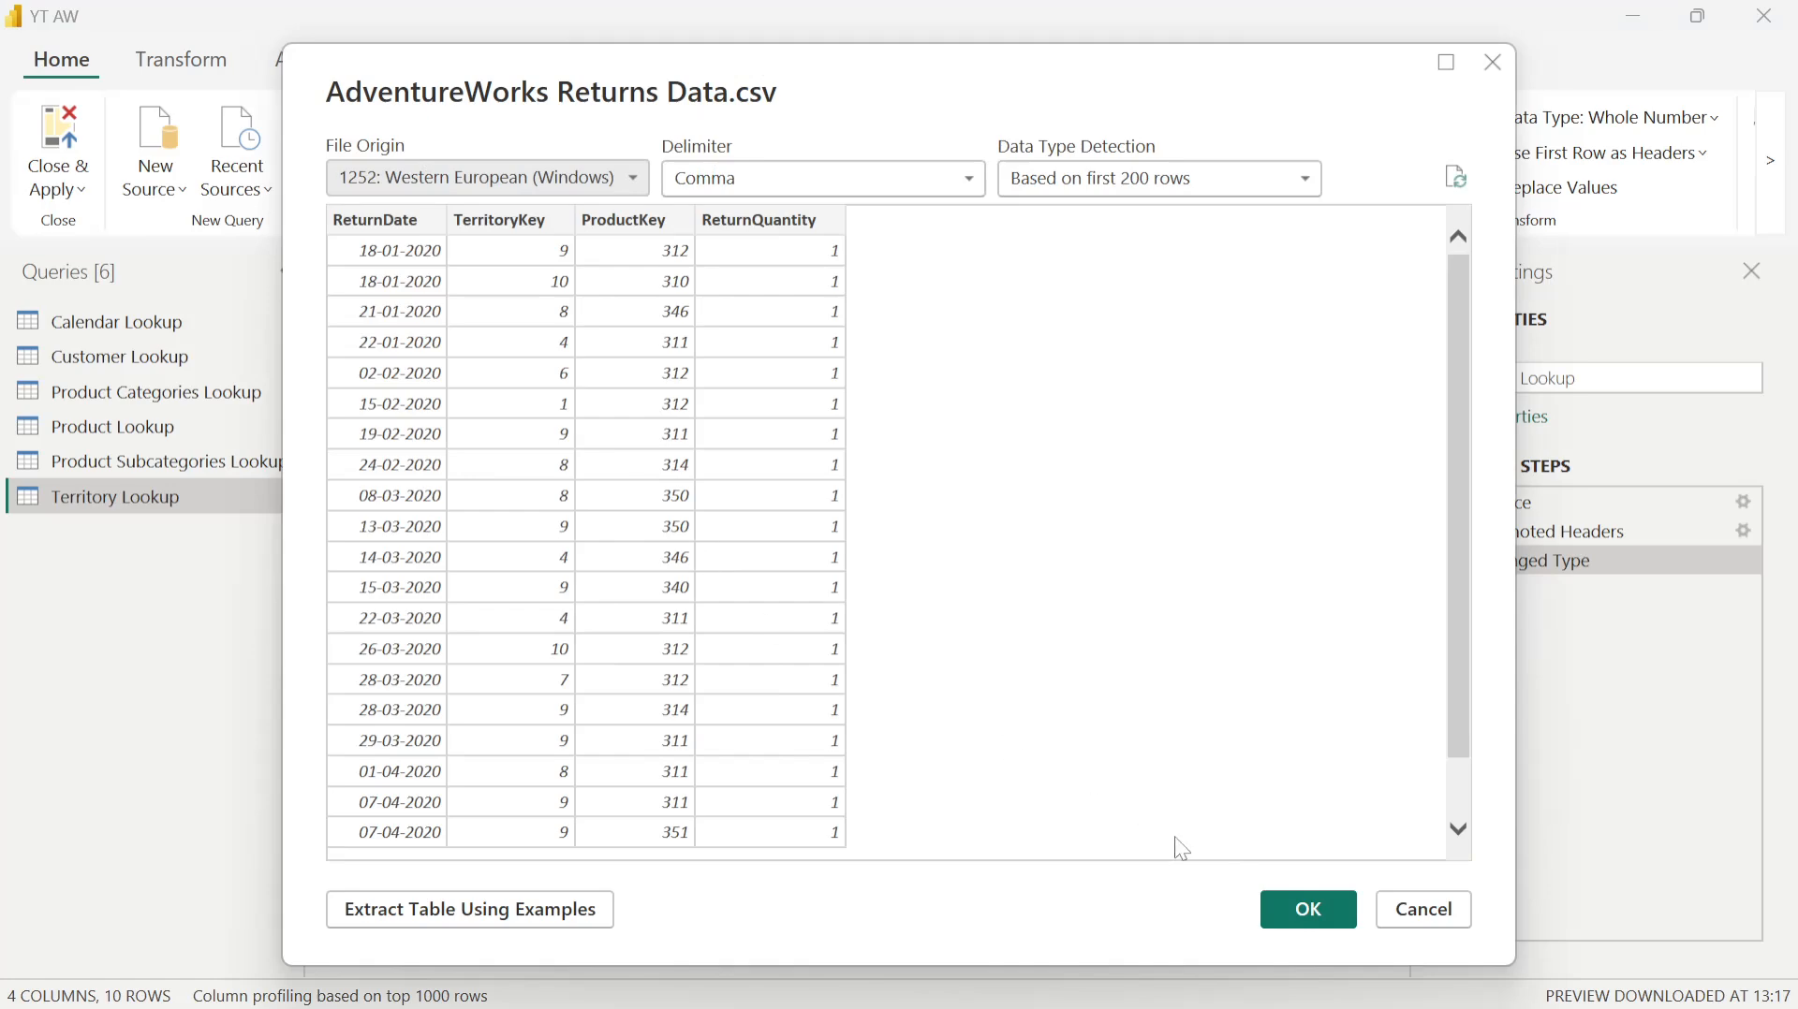
{"action": "left_click", "coordinate": [1310, 910]}
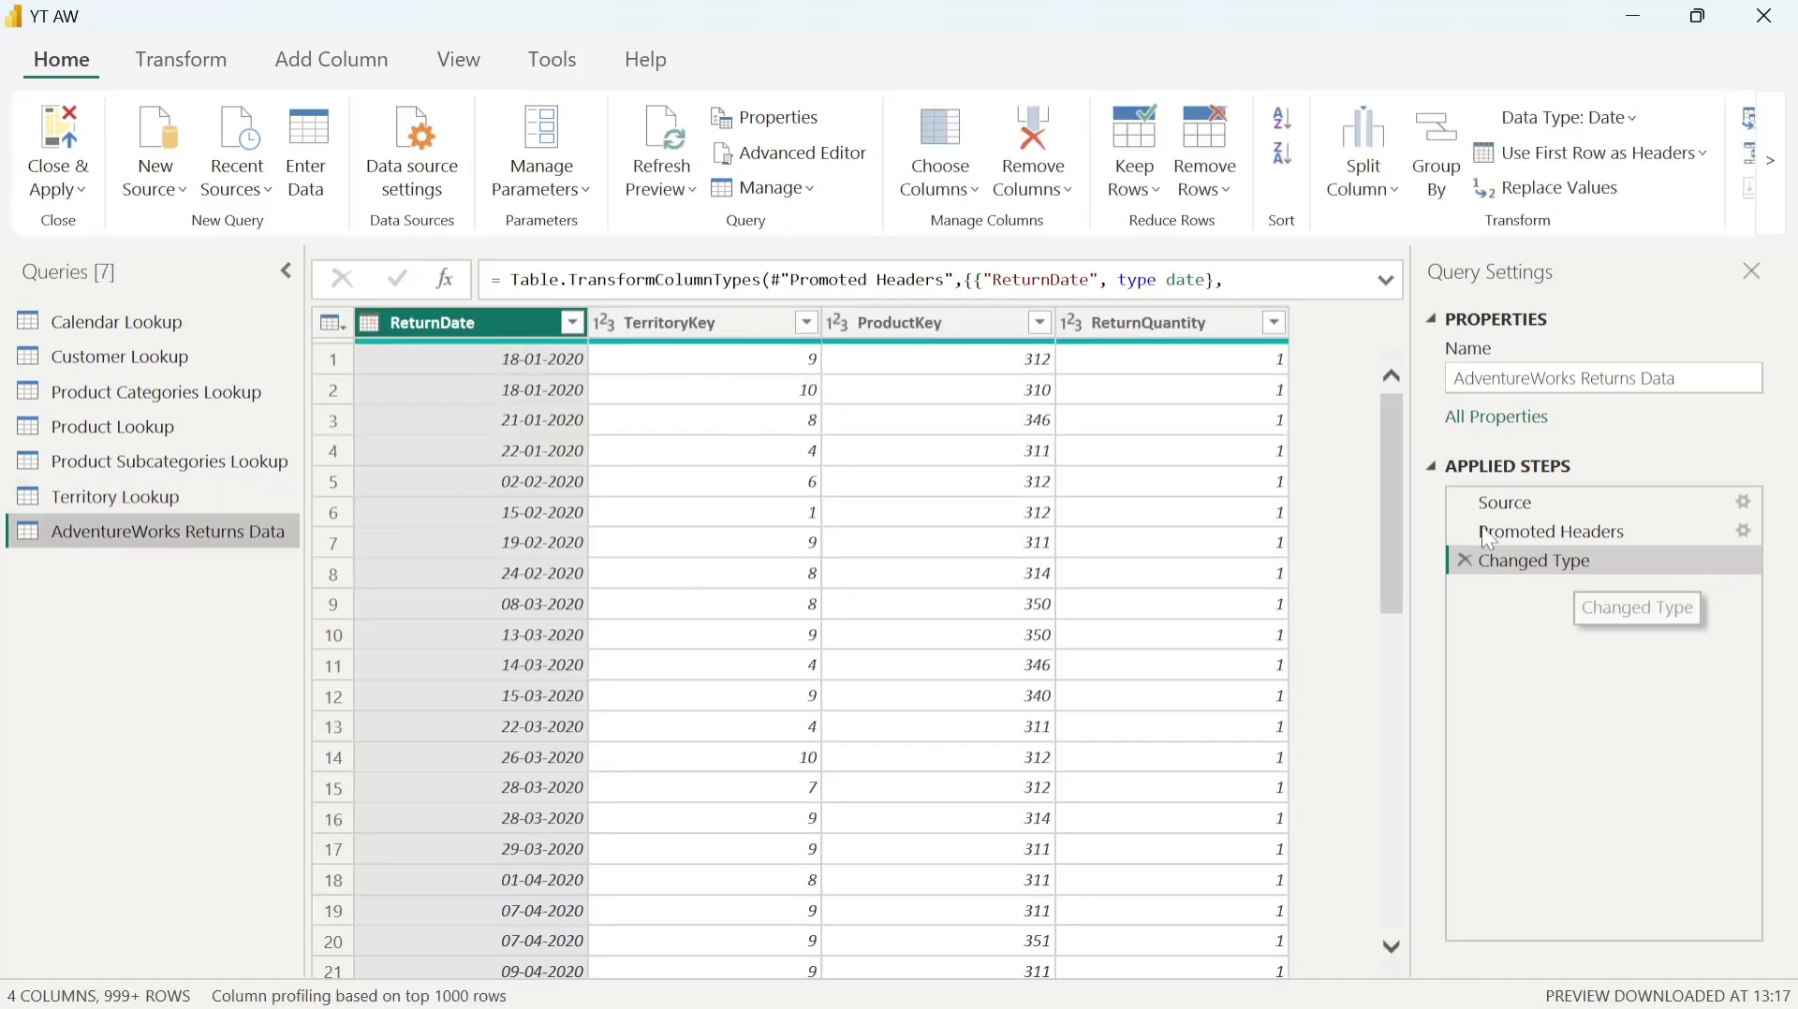
{"action": "left_click_drag", "start_coordinate": [1505, 503], "coordinate": [1570, 556]}
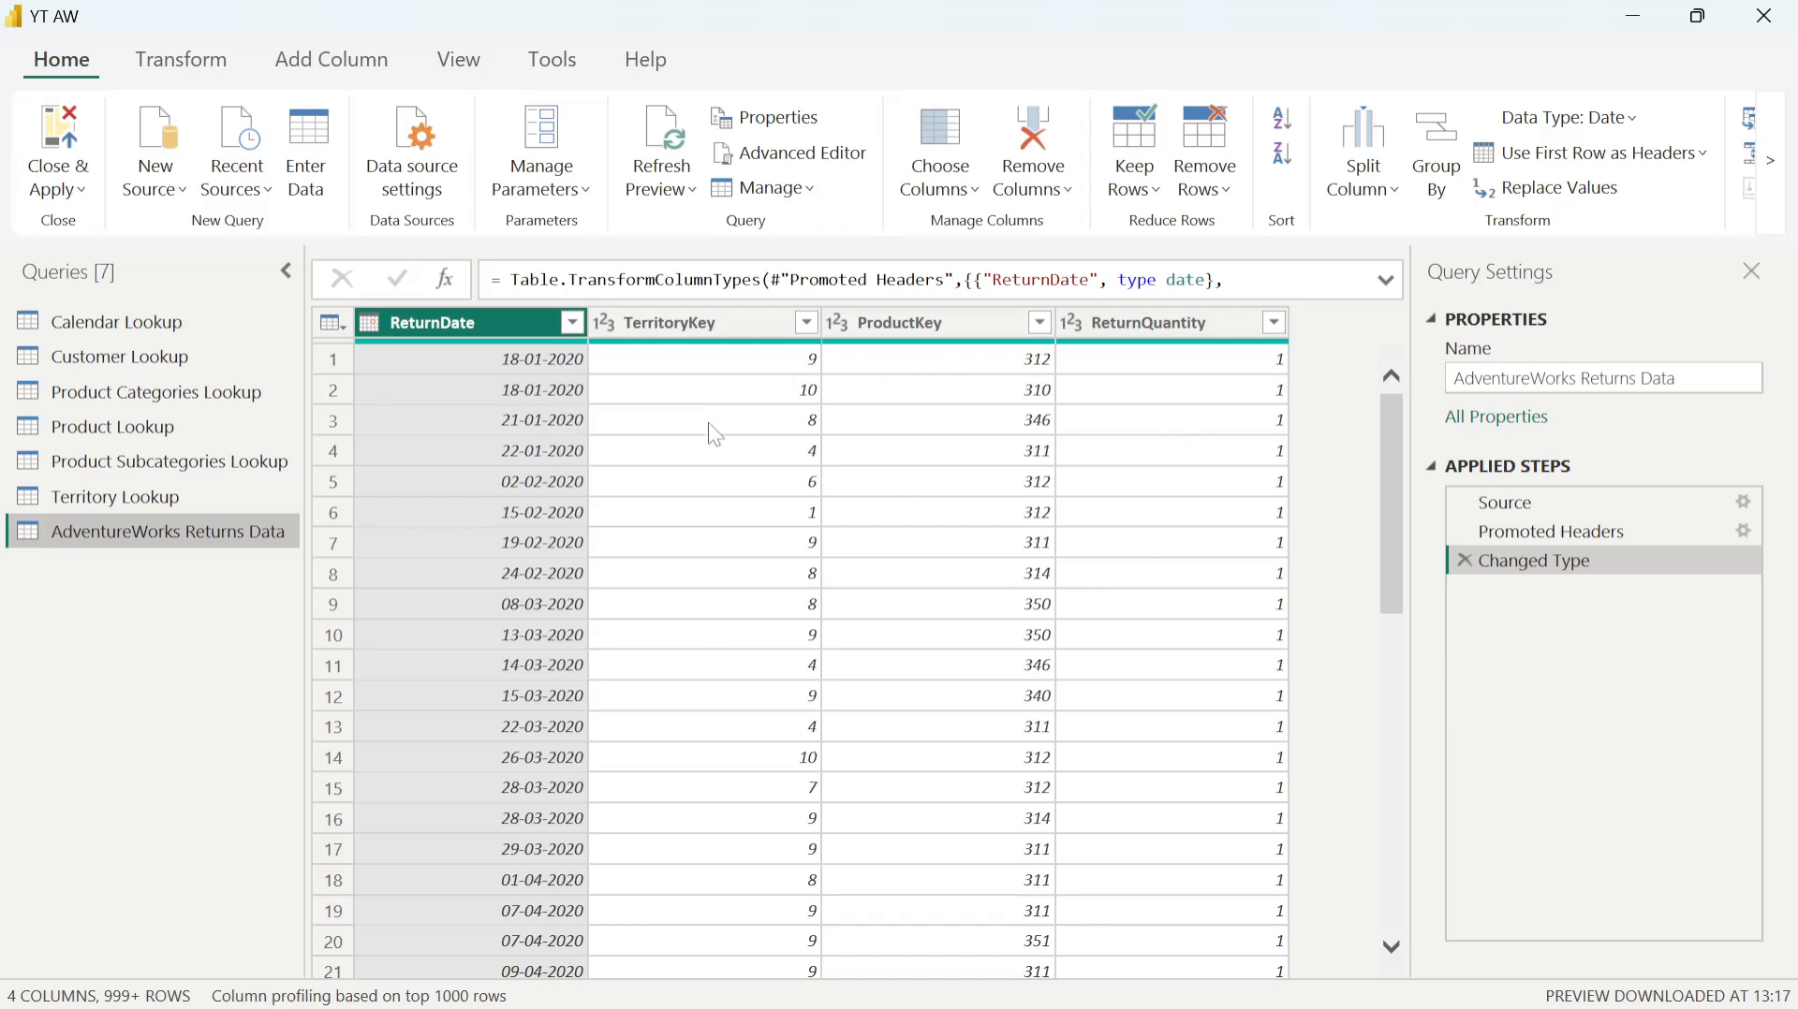
{"action": "mouse_move", "coordinate": [499, 356]}
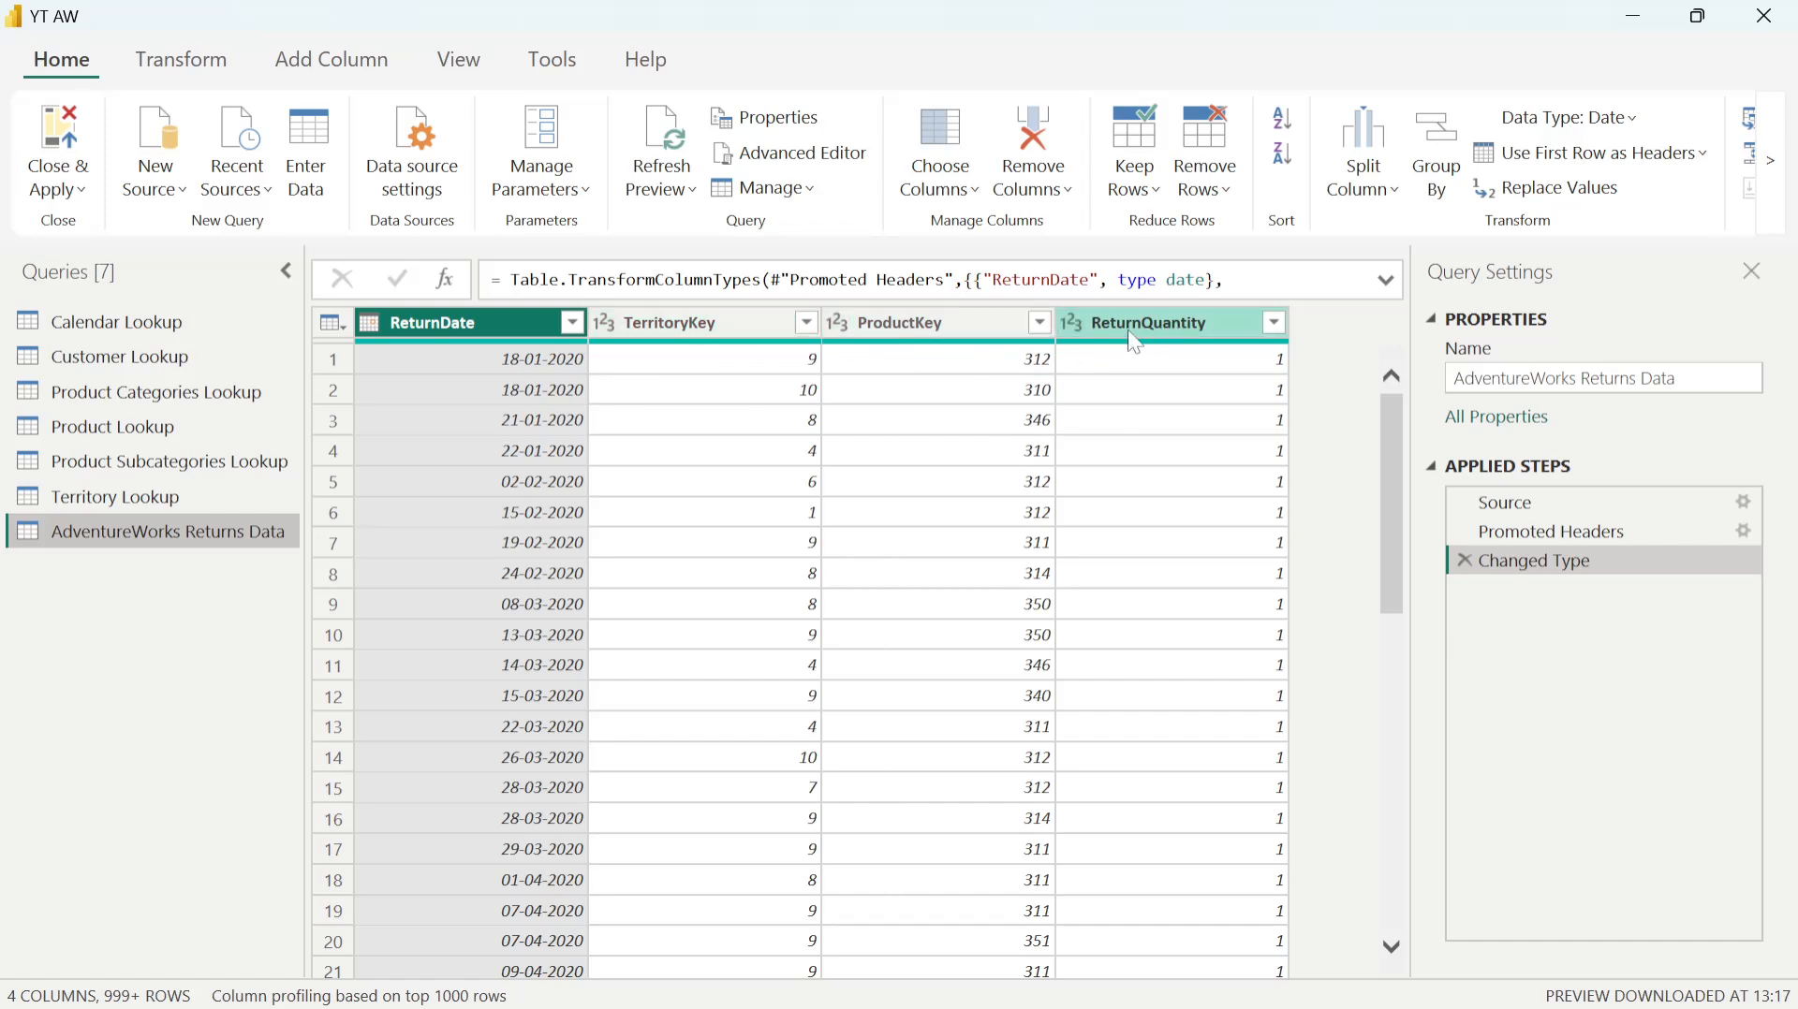
Step: Add AdventureWorks Sales Data 2020.csv from the AdventureWorks Raw Data folder as a new text/CSV query
{"action": "left_click", "coordinate": [128, 187]}
{"action": "left_click", "coordinate": [215, 352]}
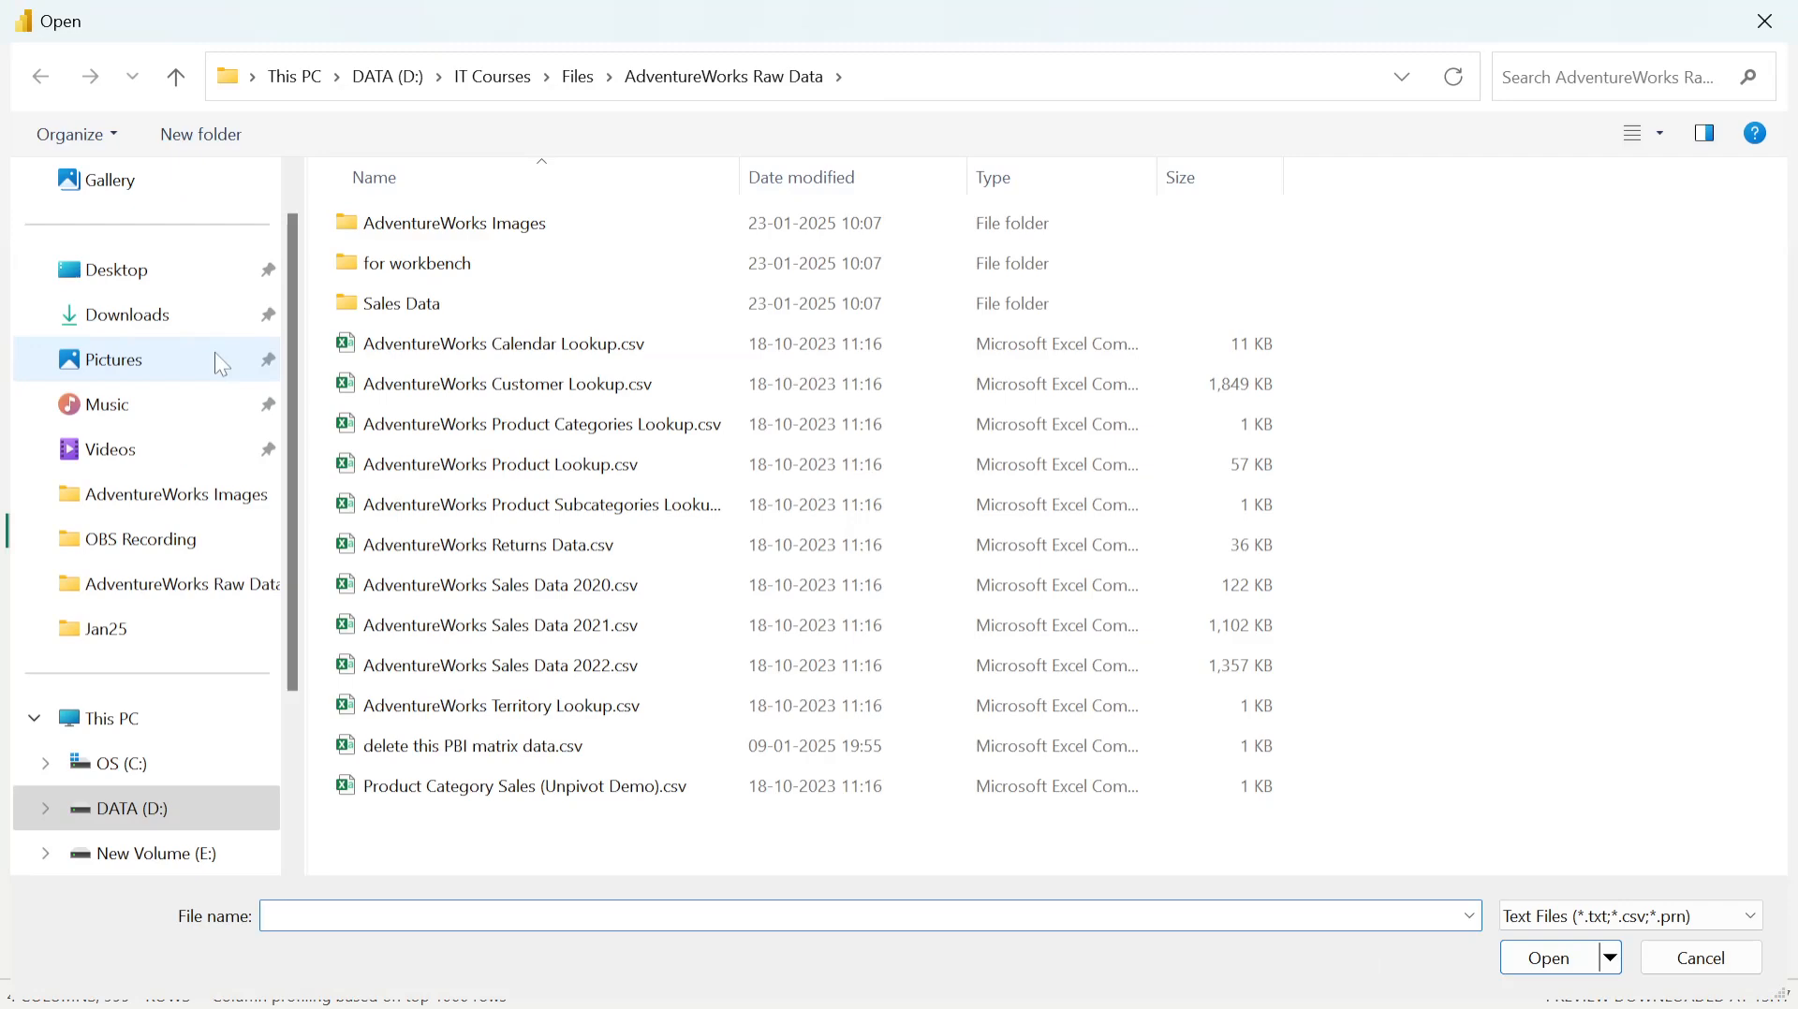
{"action": "double_click", "coordinate": [611, 596]}
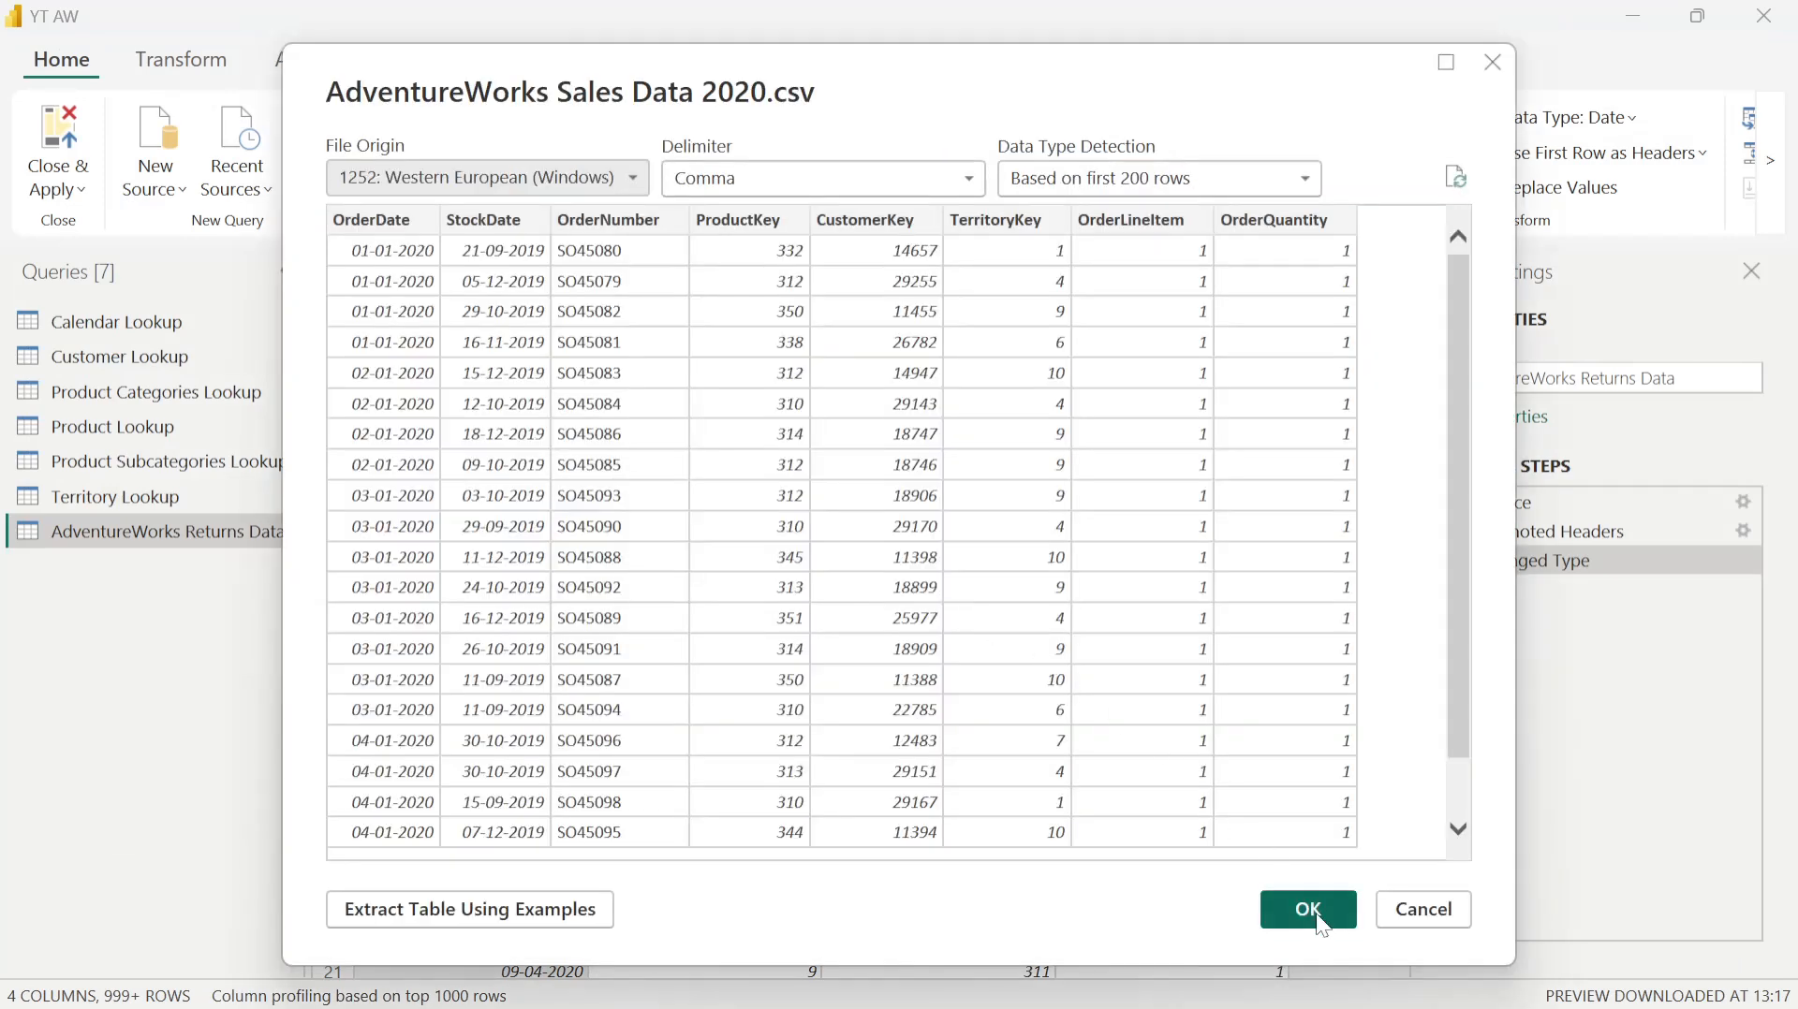
{"action": "left_click", "coordinate": [1311, 913]}
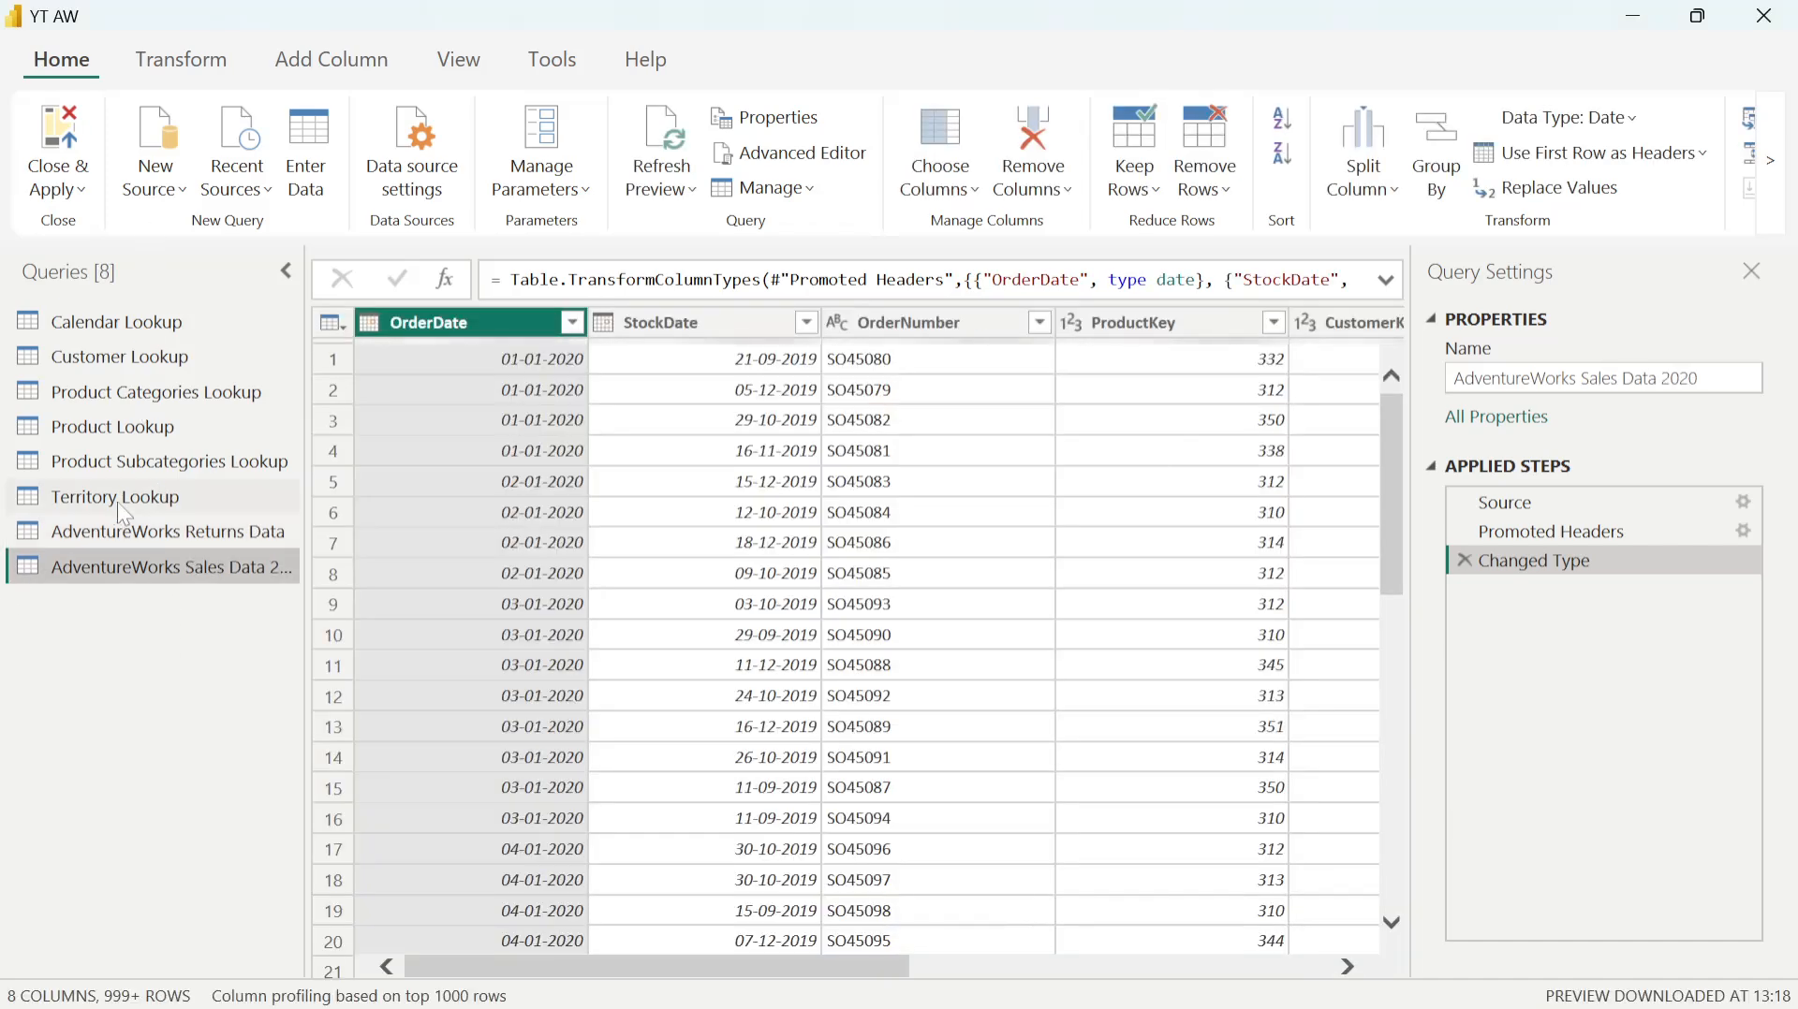
Step: Rename the AdventureWorks Returns Data query as Returns Data
{"action": "left_click", "coordinate": [131, 530]}
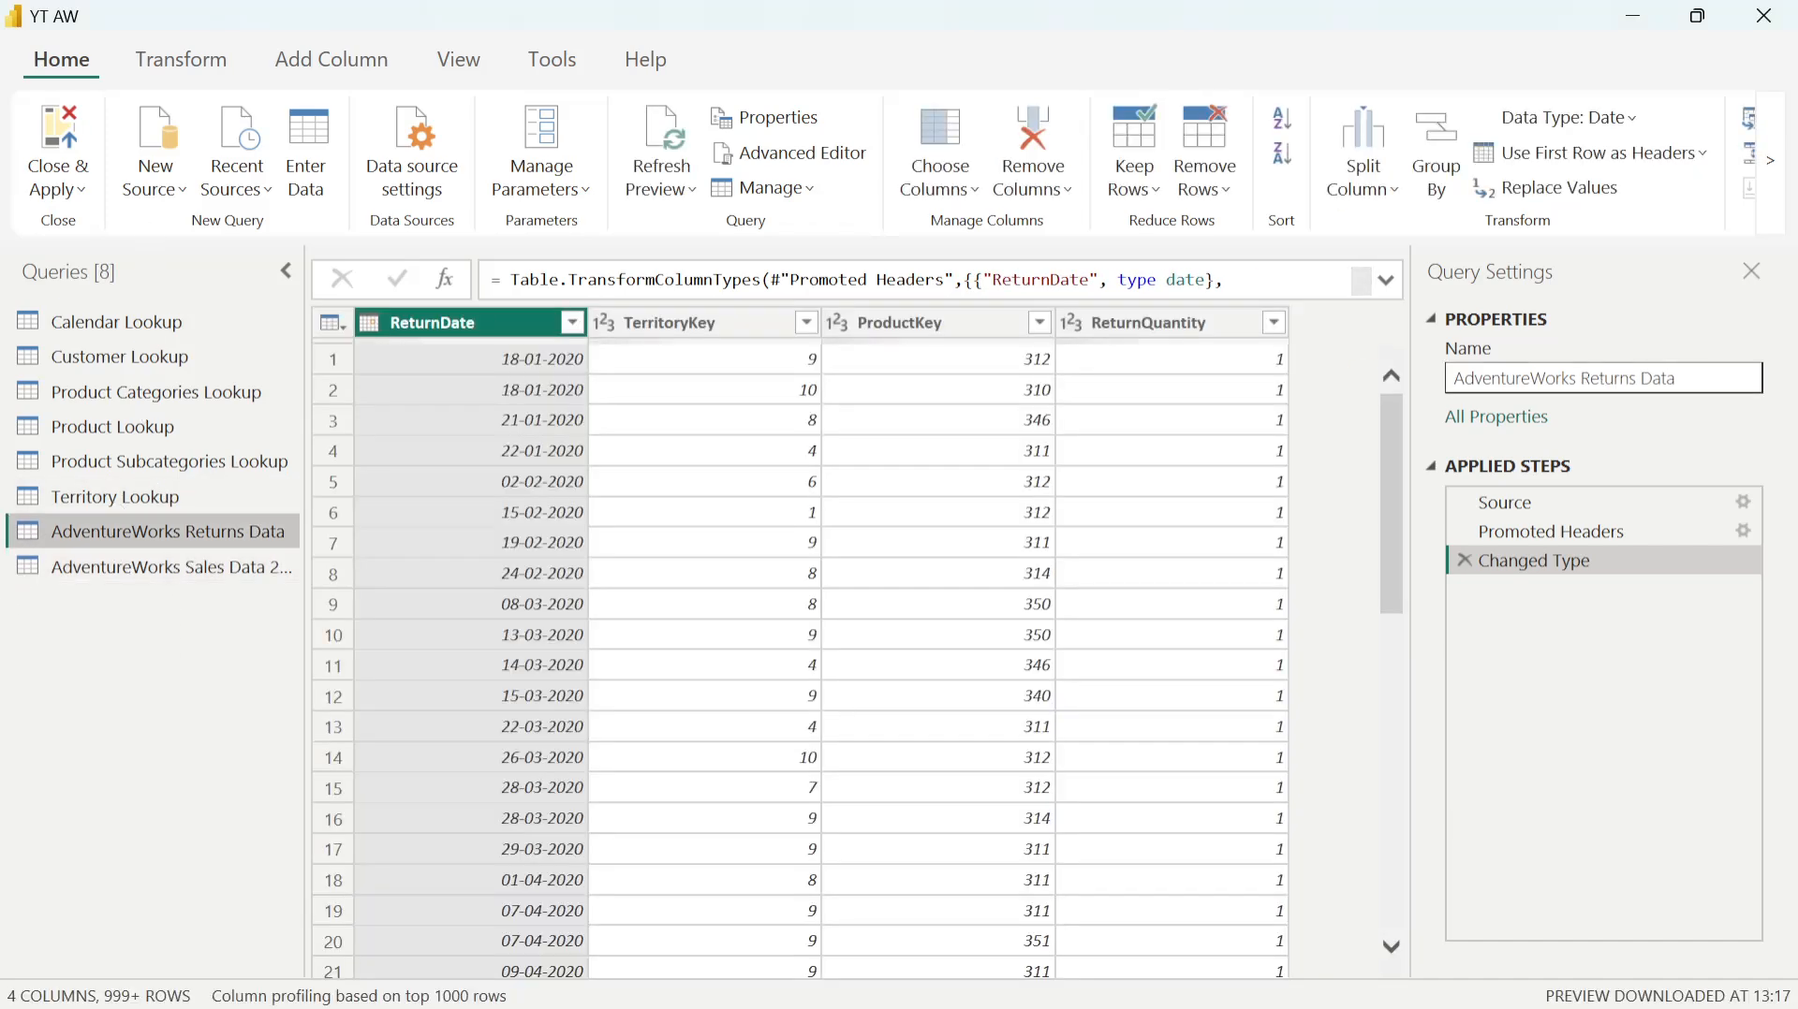
{"action": "left_click_drag", "start_coordinate": [1580, 378], "coordinate": [1322, 369]}
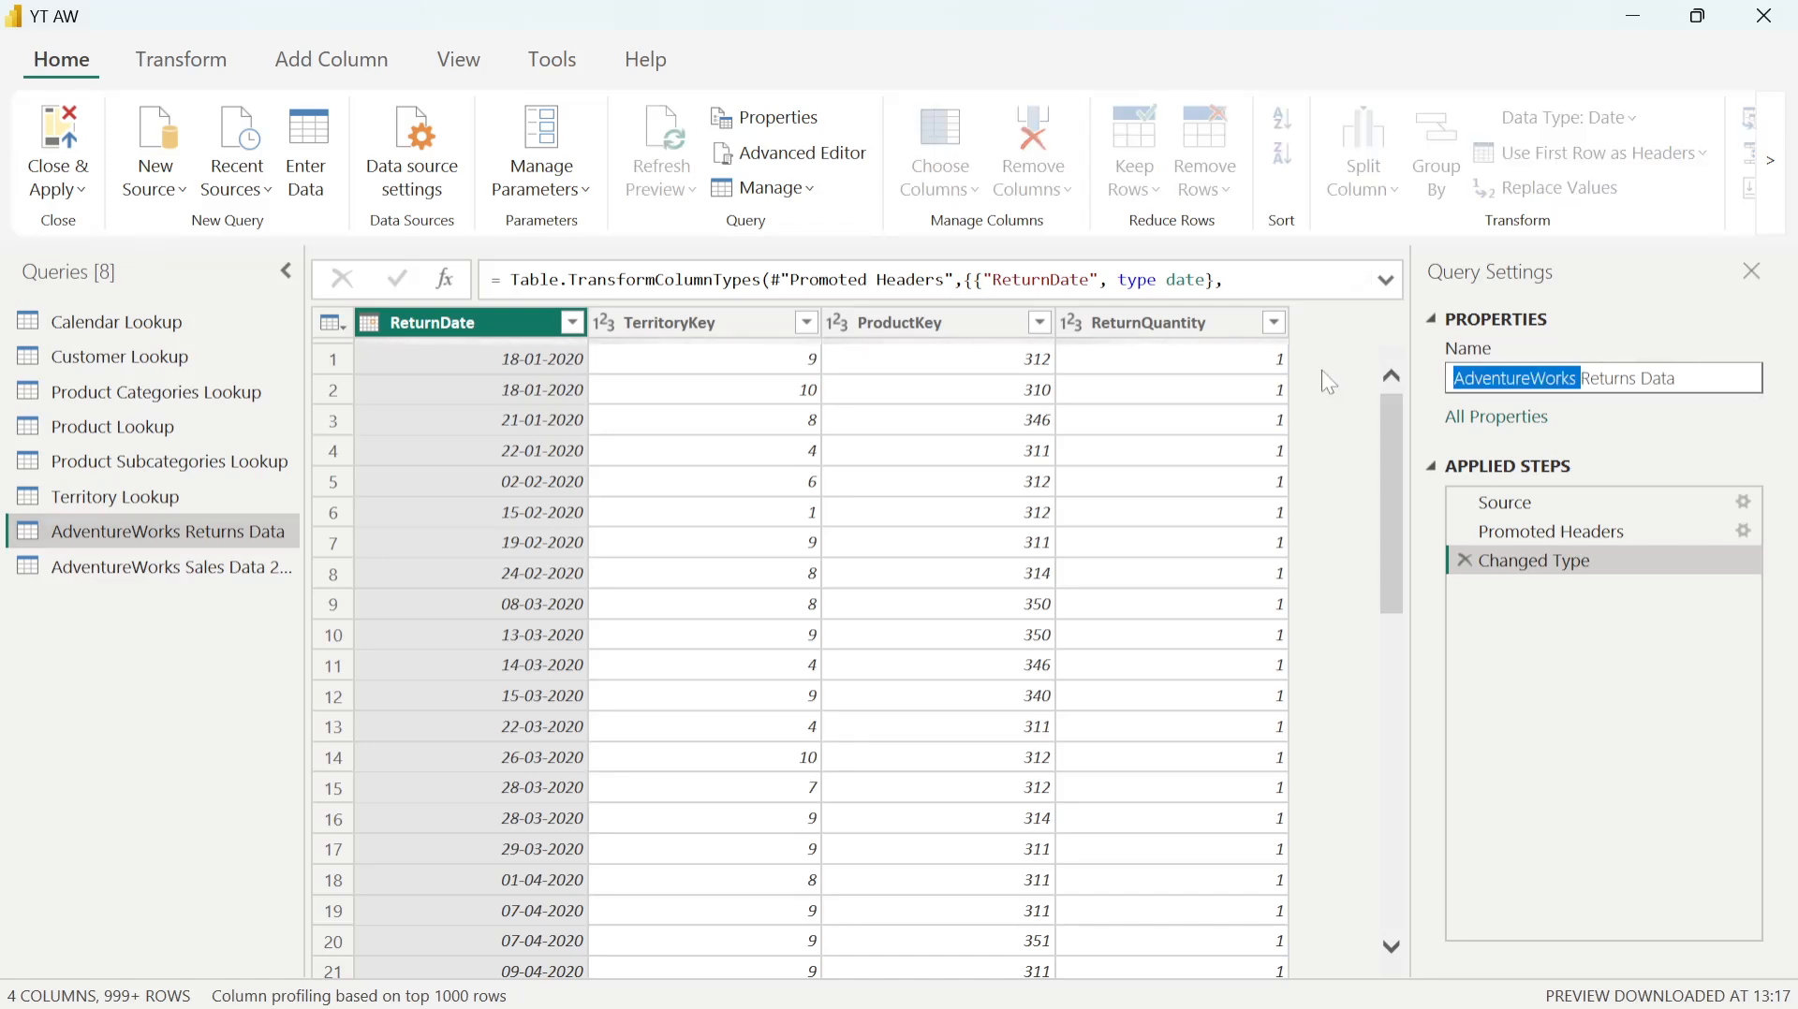
{"action": "key", "text": "BackSpace"}
{"action": "key", "text": "Return"}
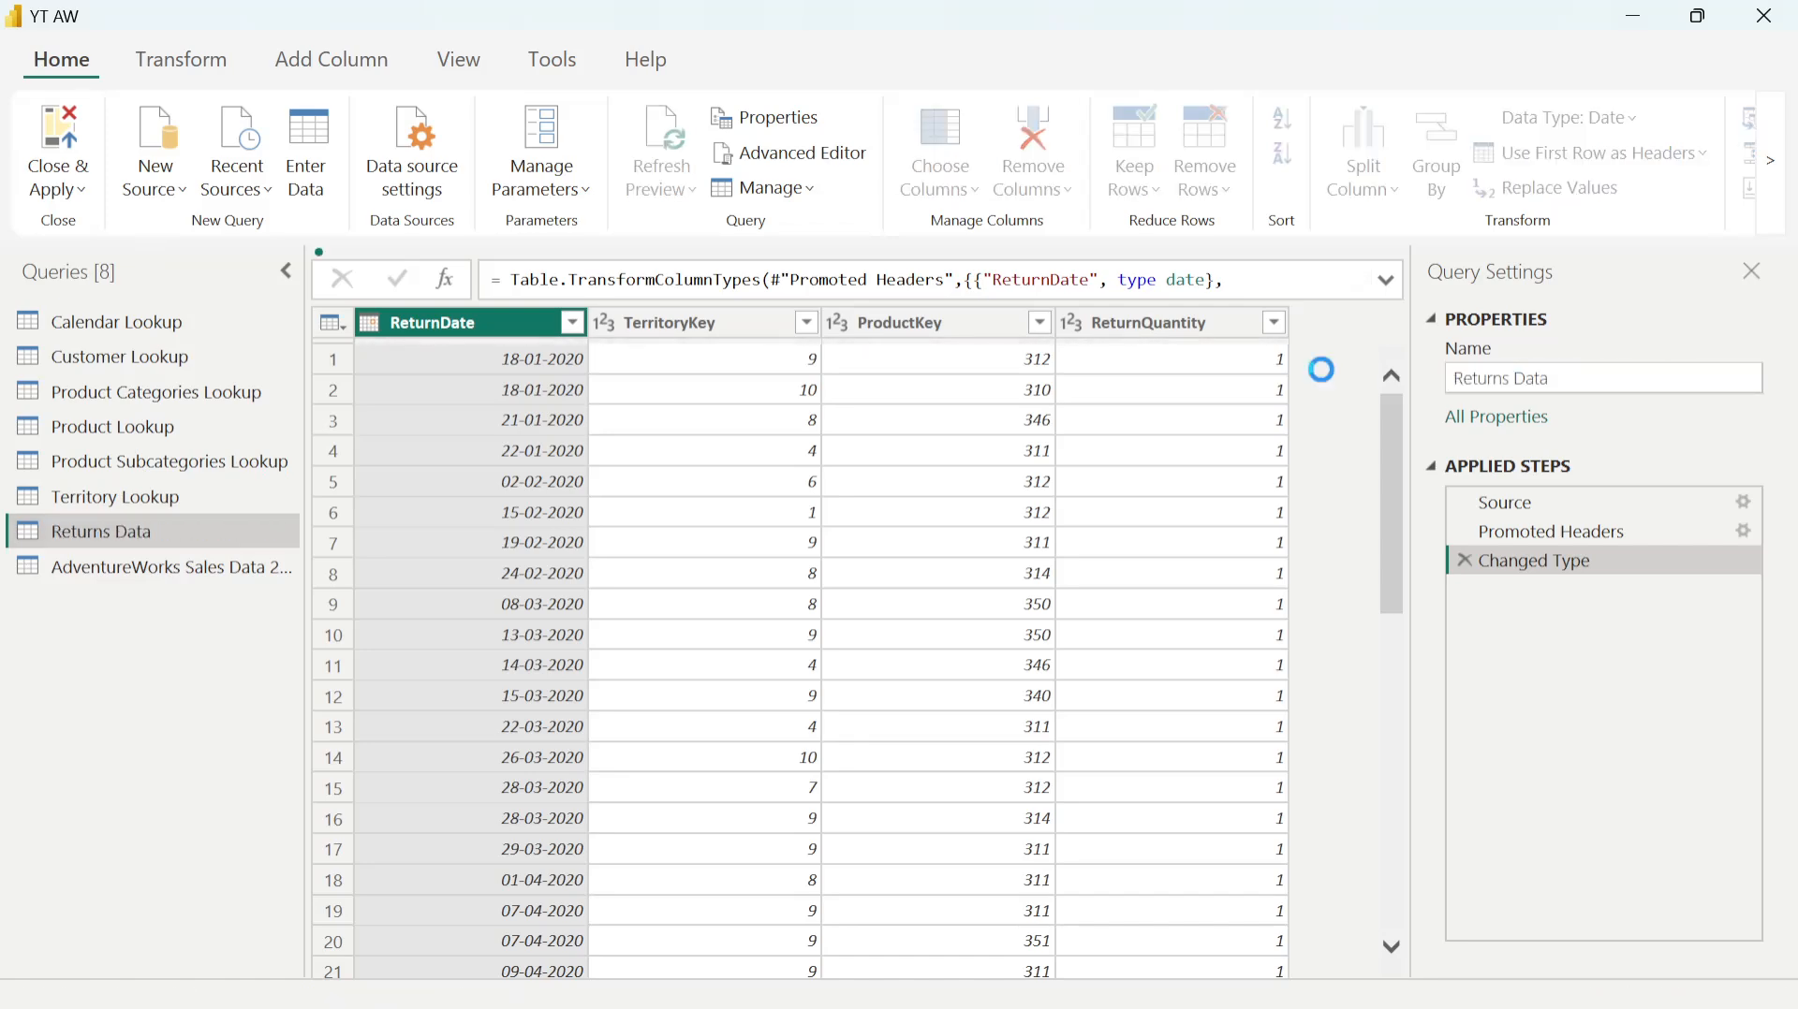
Step: Rename the AdventureWorks Sales Data 2020 query as Sales Data 2020
{"action": "left_click", "coordinate": [164, 582]}
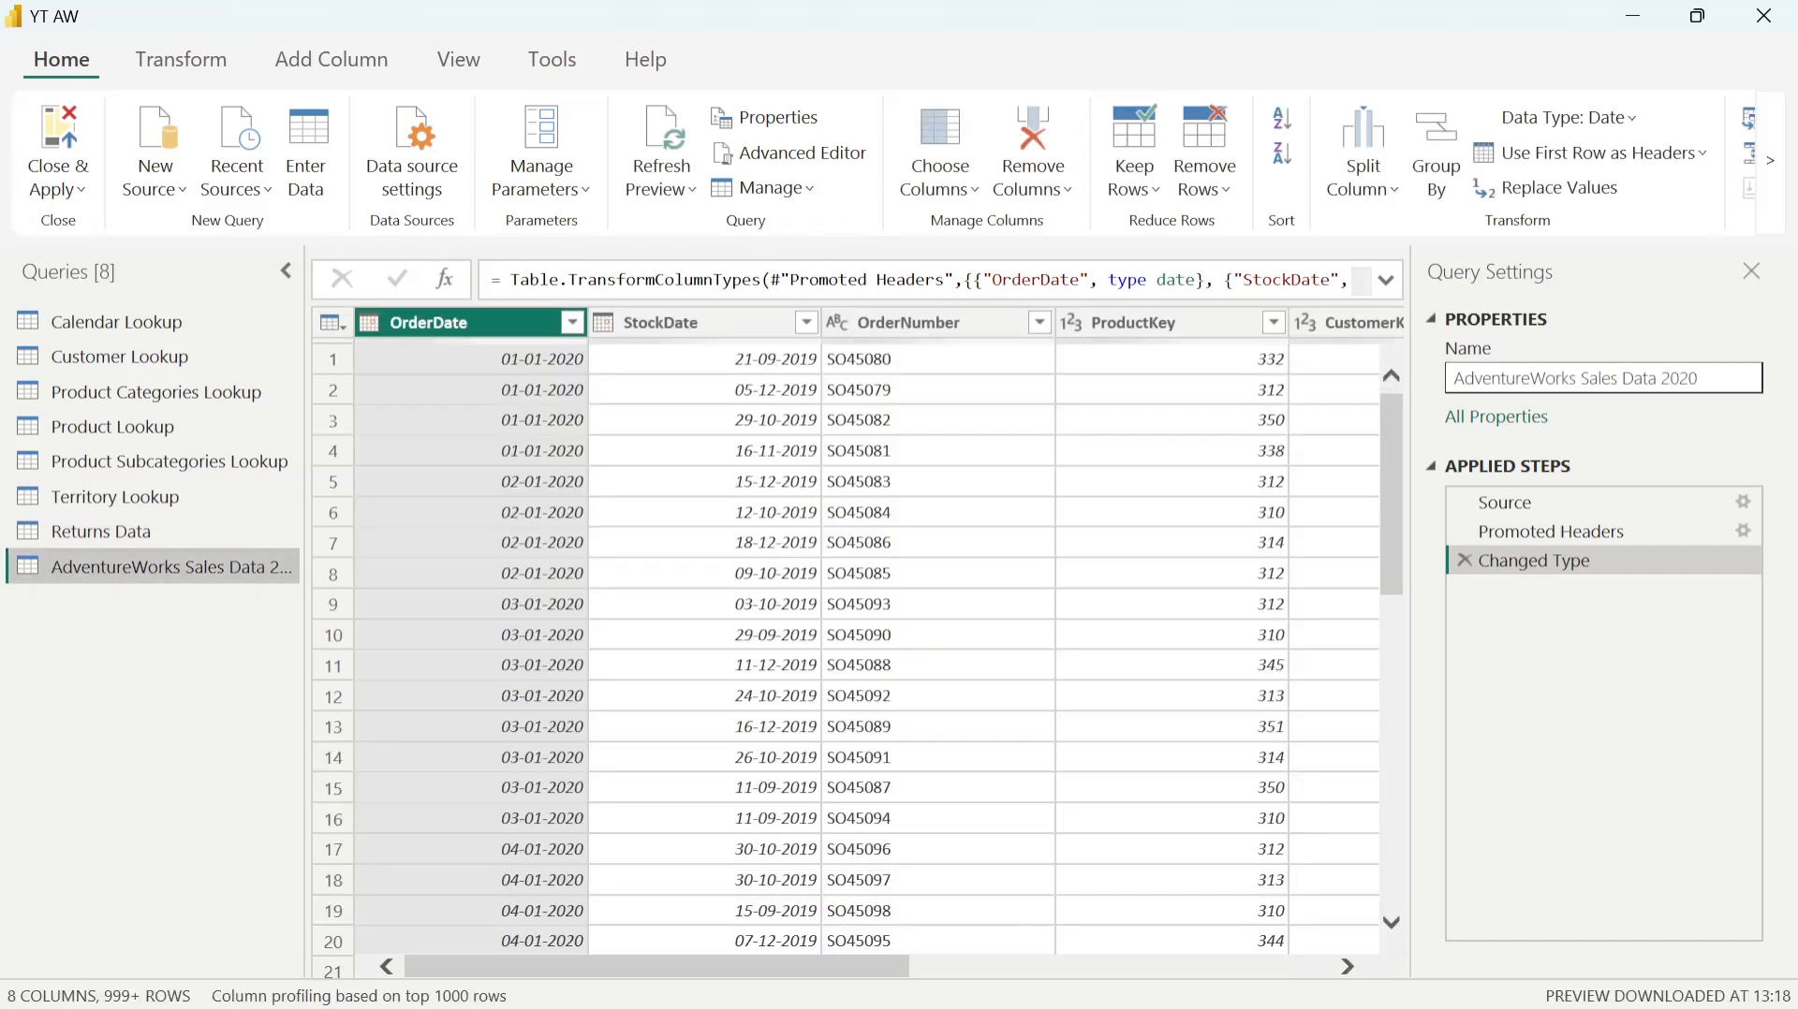
{"action": "left_click", "coordinate": [1592, 378]}
{"action": "left_click_drag", "start_coordinate": [1592, 379], "coordinate": [1451, 378]}
{"action": "key", "text": "BackSpace"}
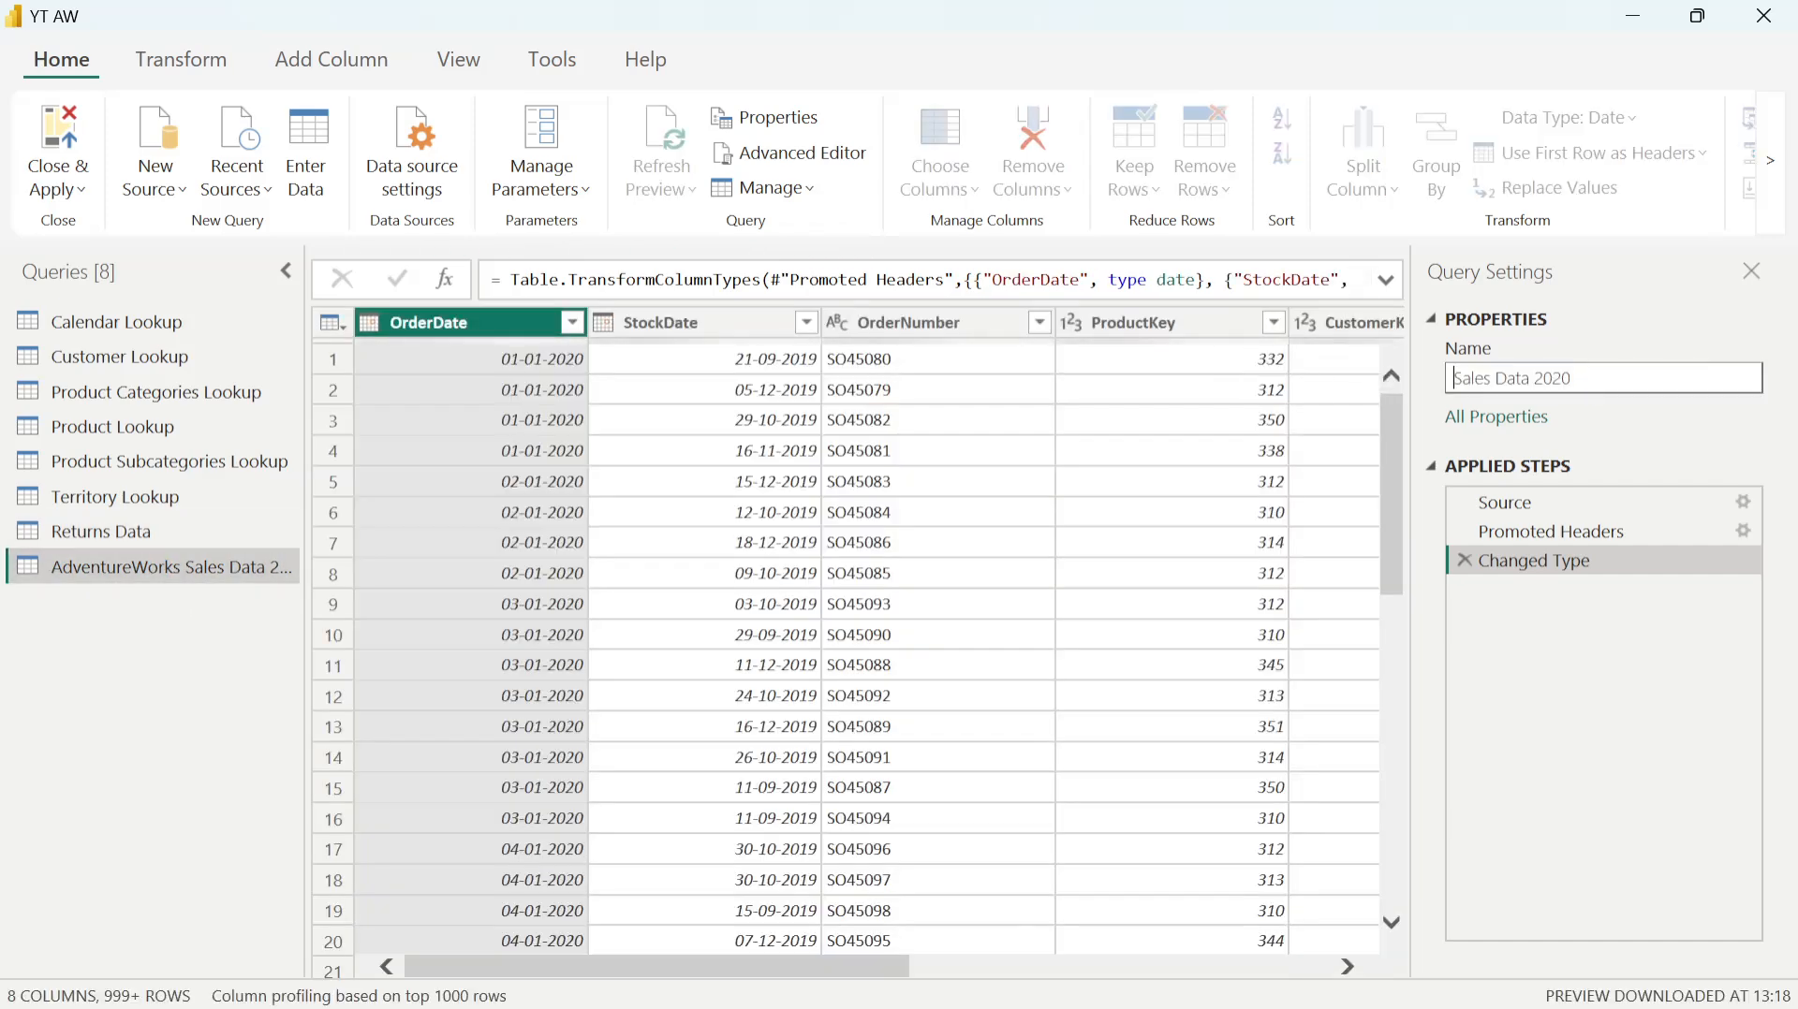
{"action": "key", "text": "Return"}
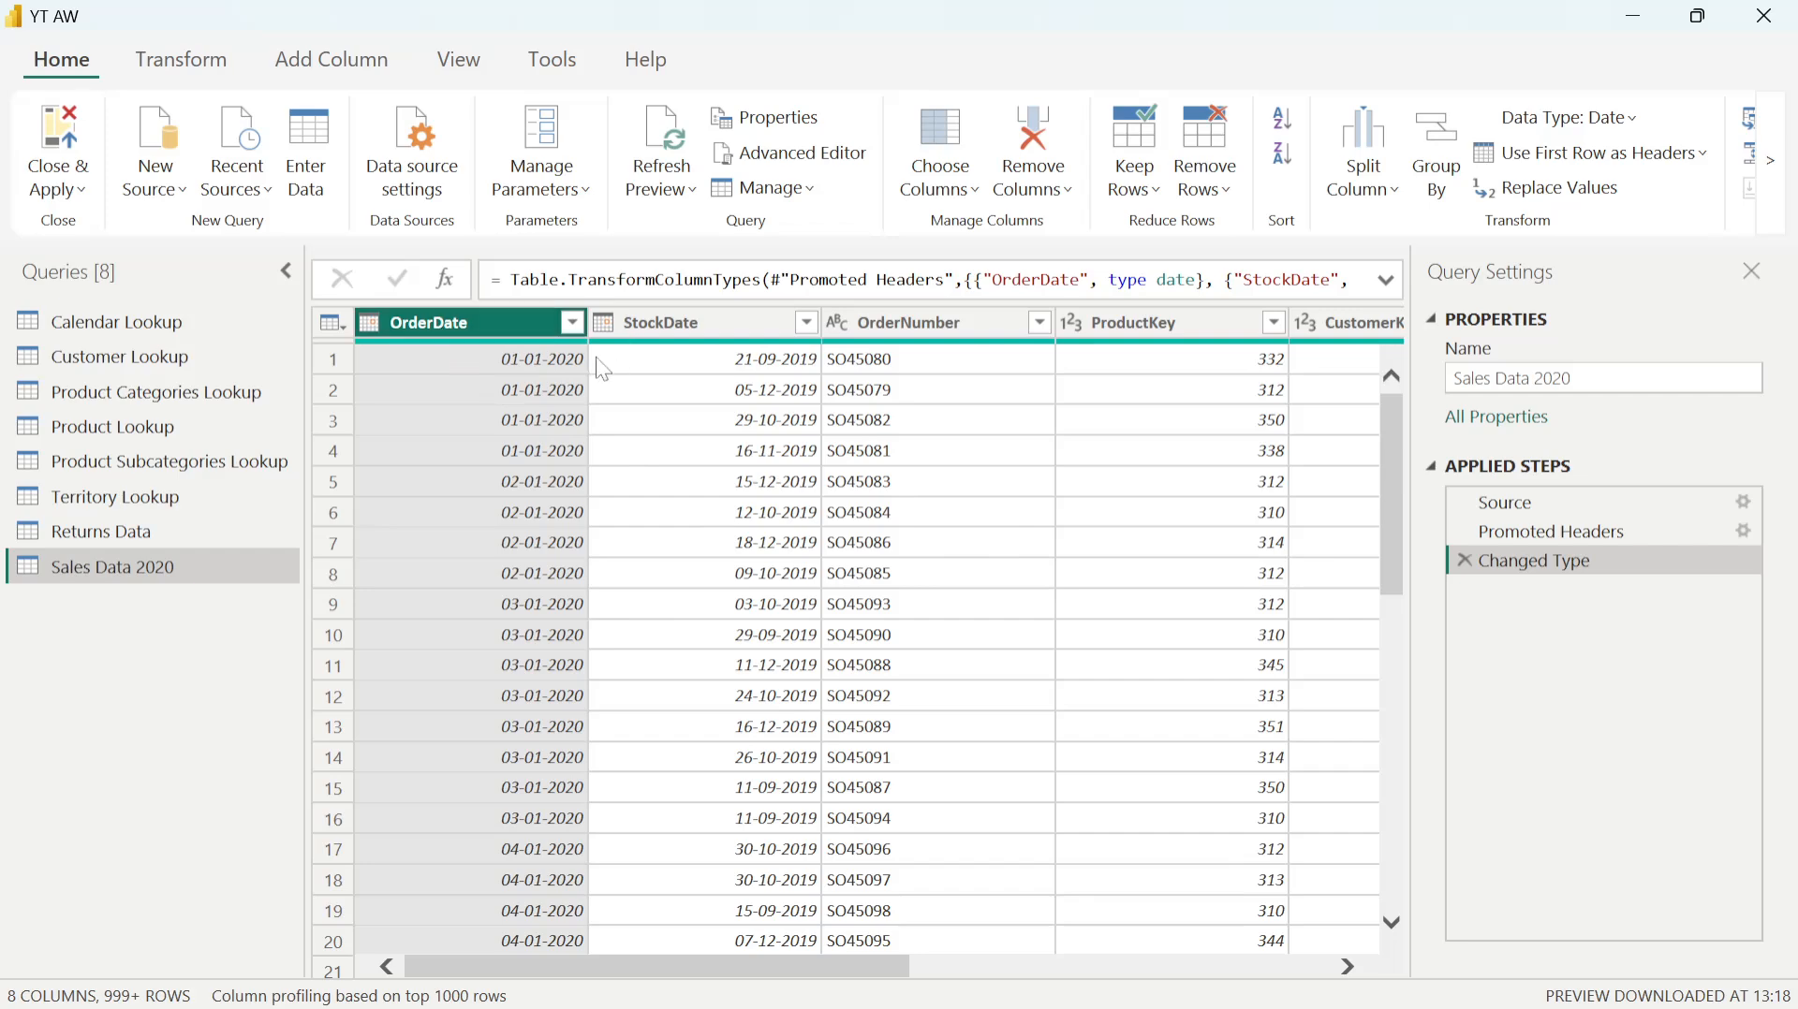
Step: Examine the columns of the Sales Data 2020 query one by one, from StockDate across to OrderQuantity
{"action": "left_click", "coordinate": [681, 324]}
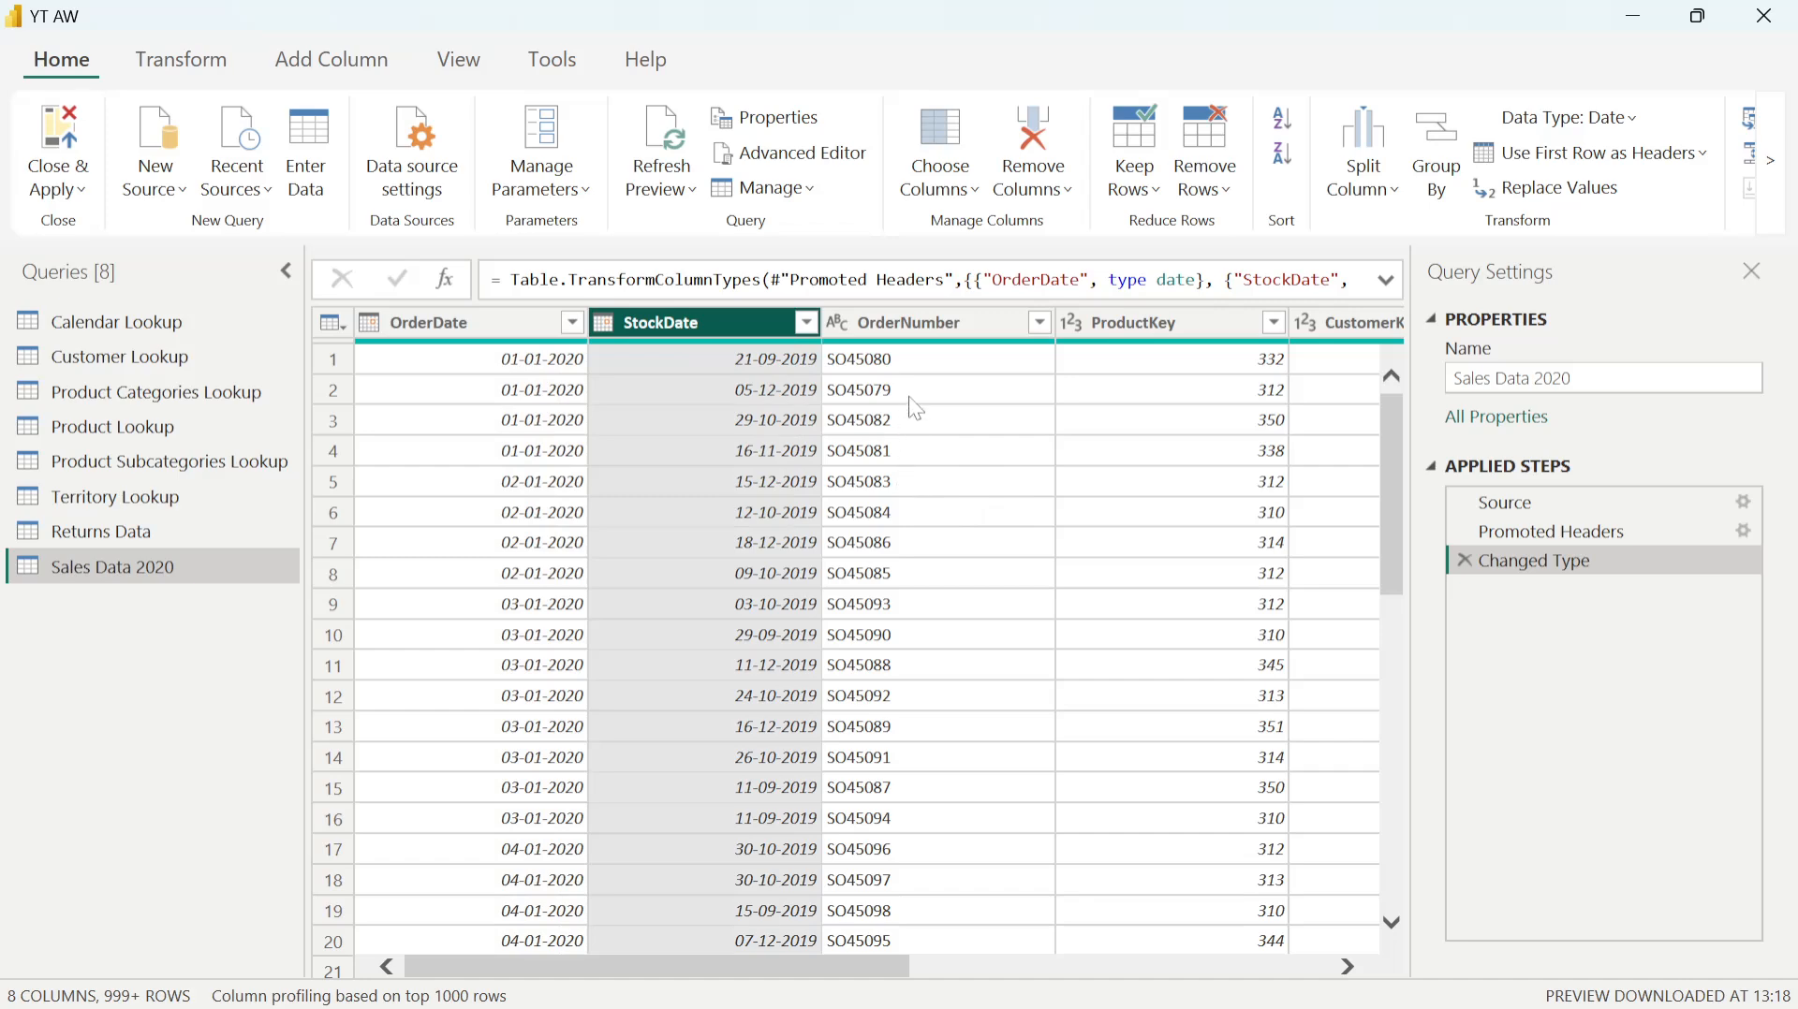
{"action": "left_click", "coordinate": [918, 324]}
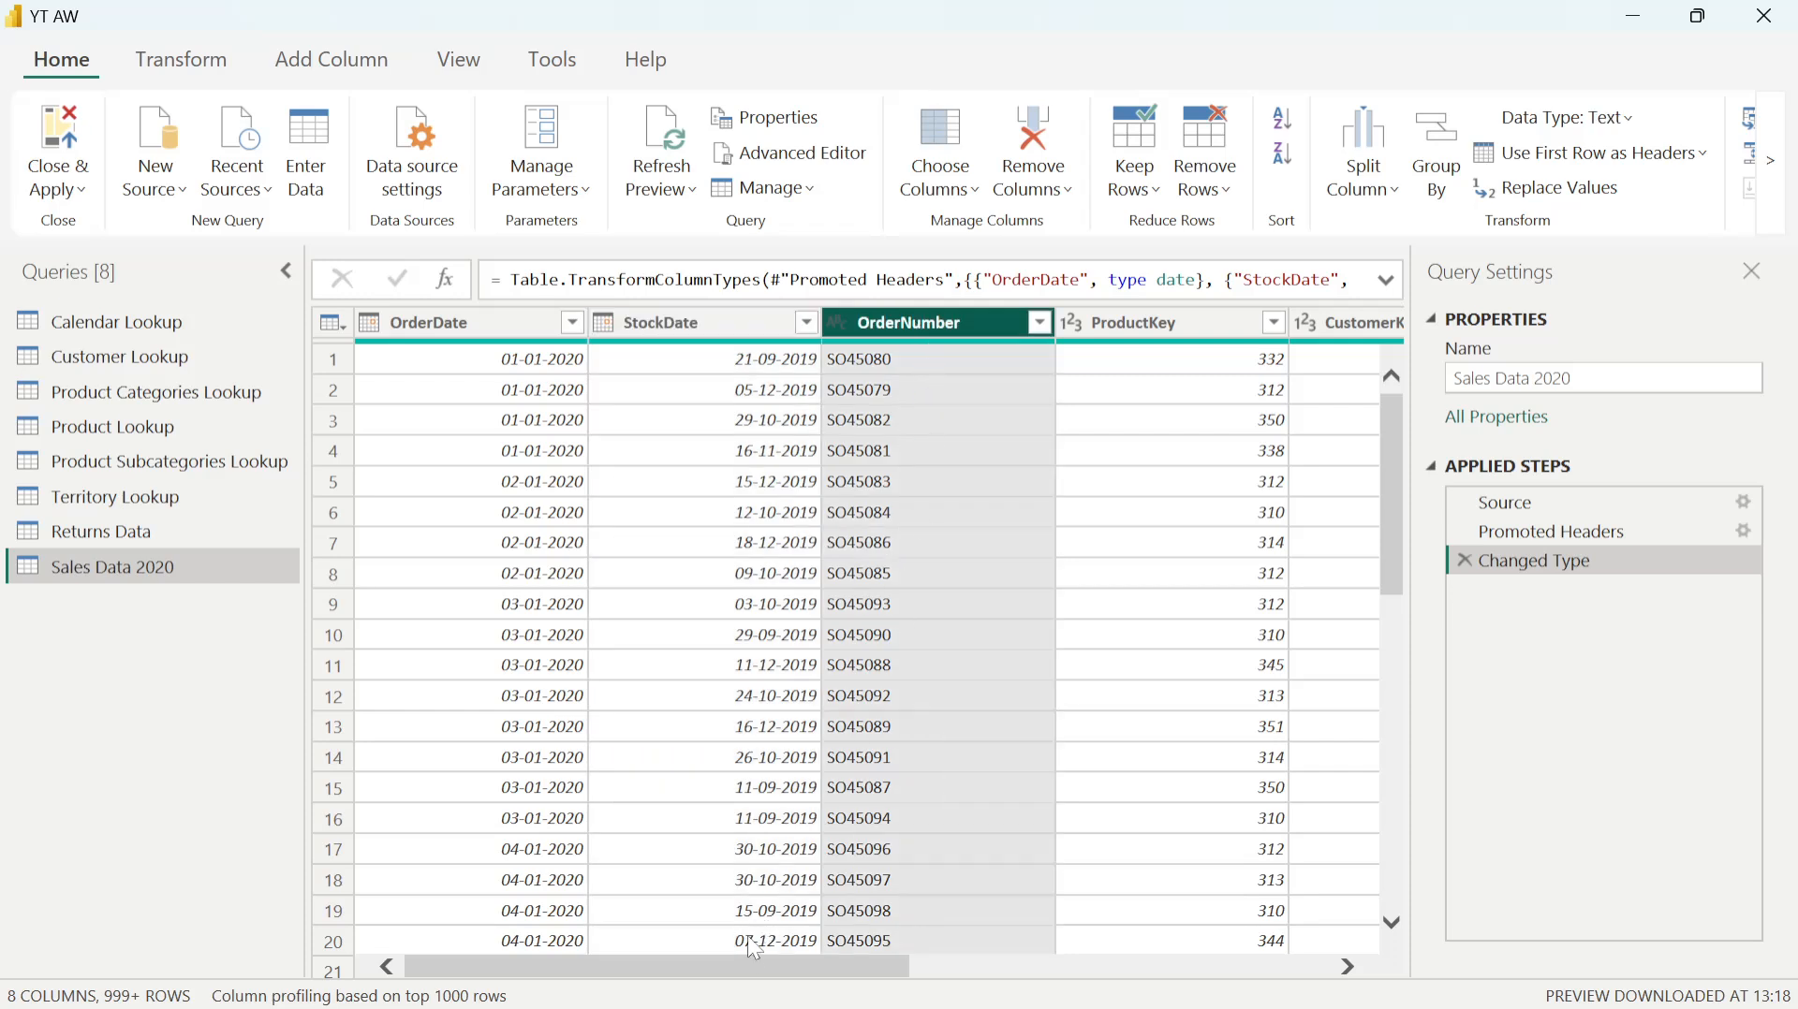
{"action": "left_click_drag", "start_coordinate": [745, 974], "coordinate": [856, 618]}
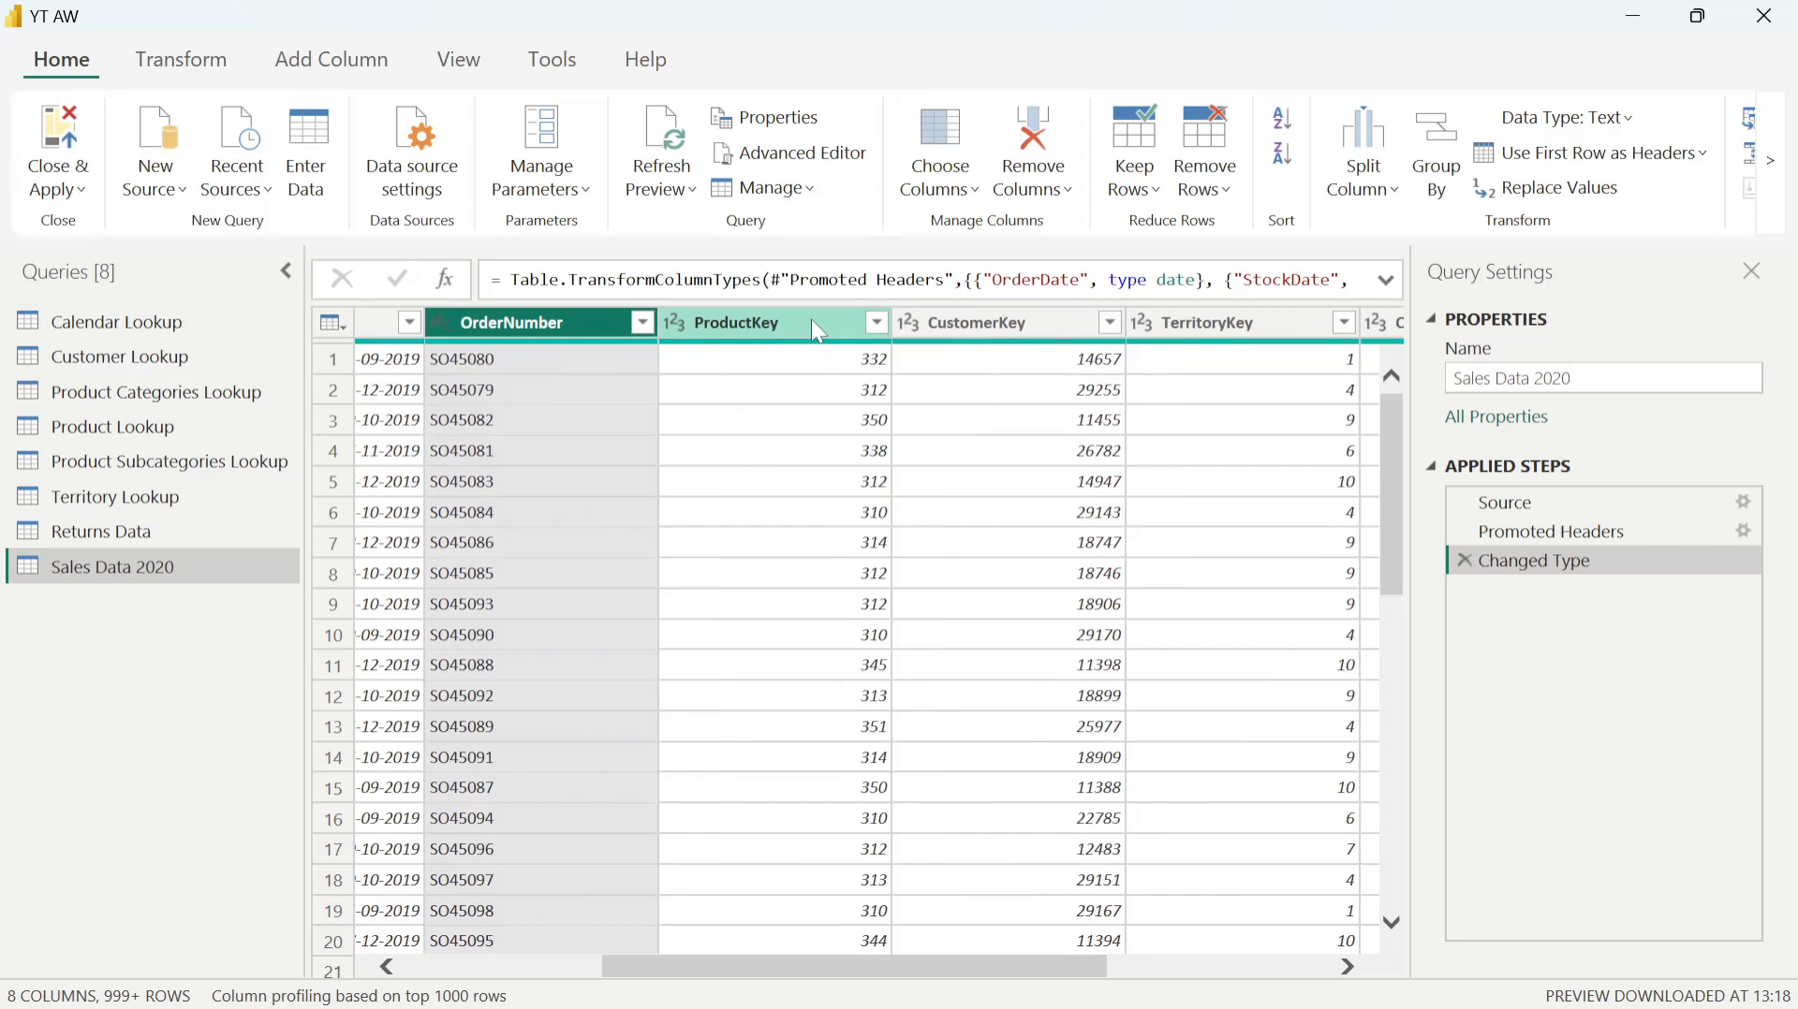
{"action": "left_click", "coordinate": [817, 328]}
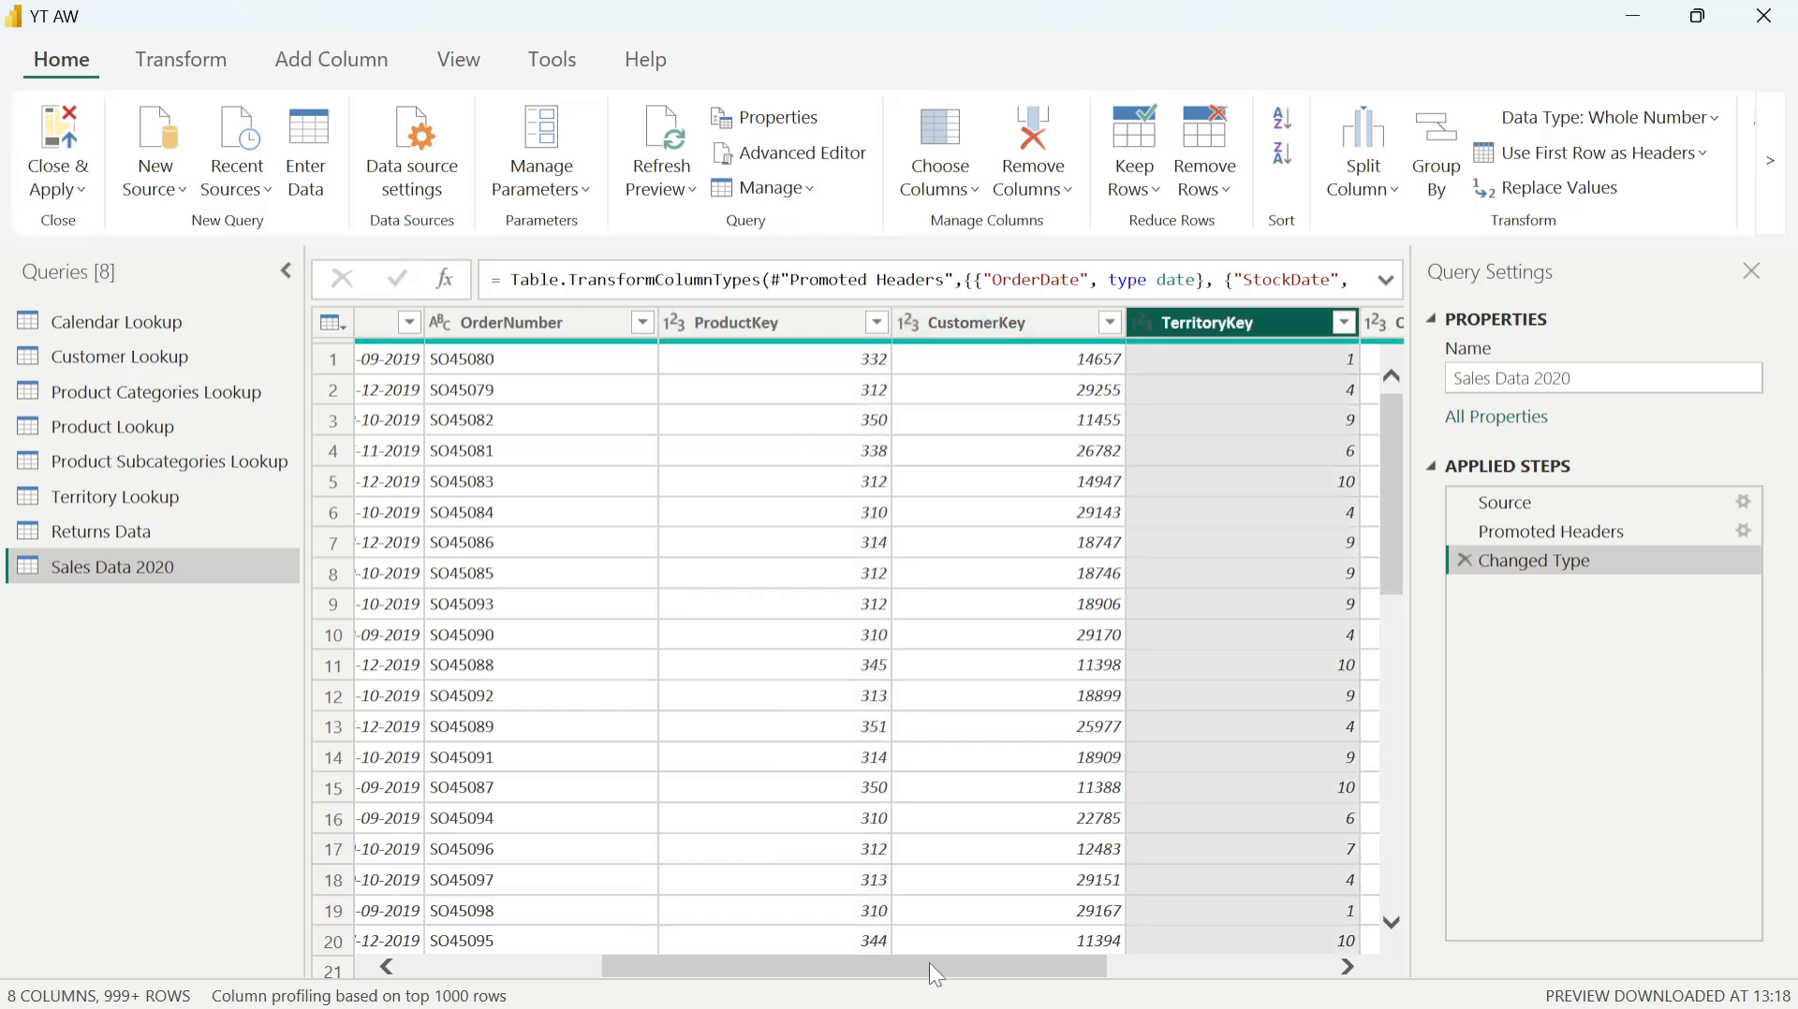
{"action": "left_click_drag", "start_coordinate": [929, 963], "coordinate": [1159, 842]}
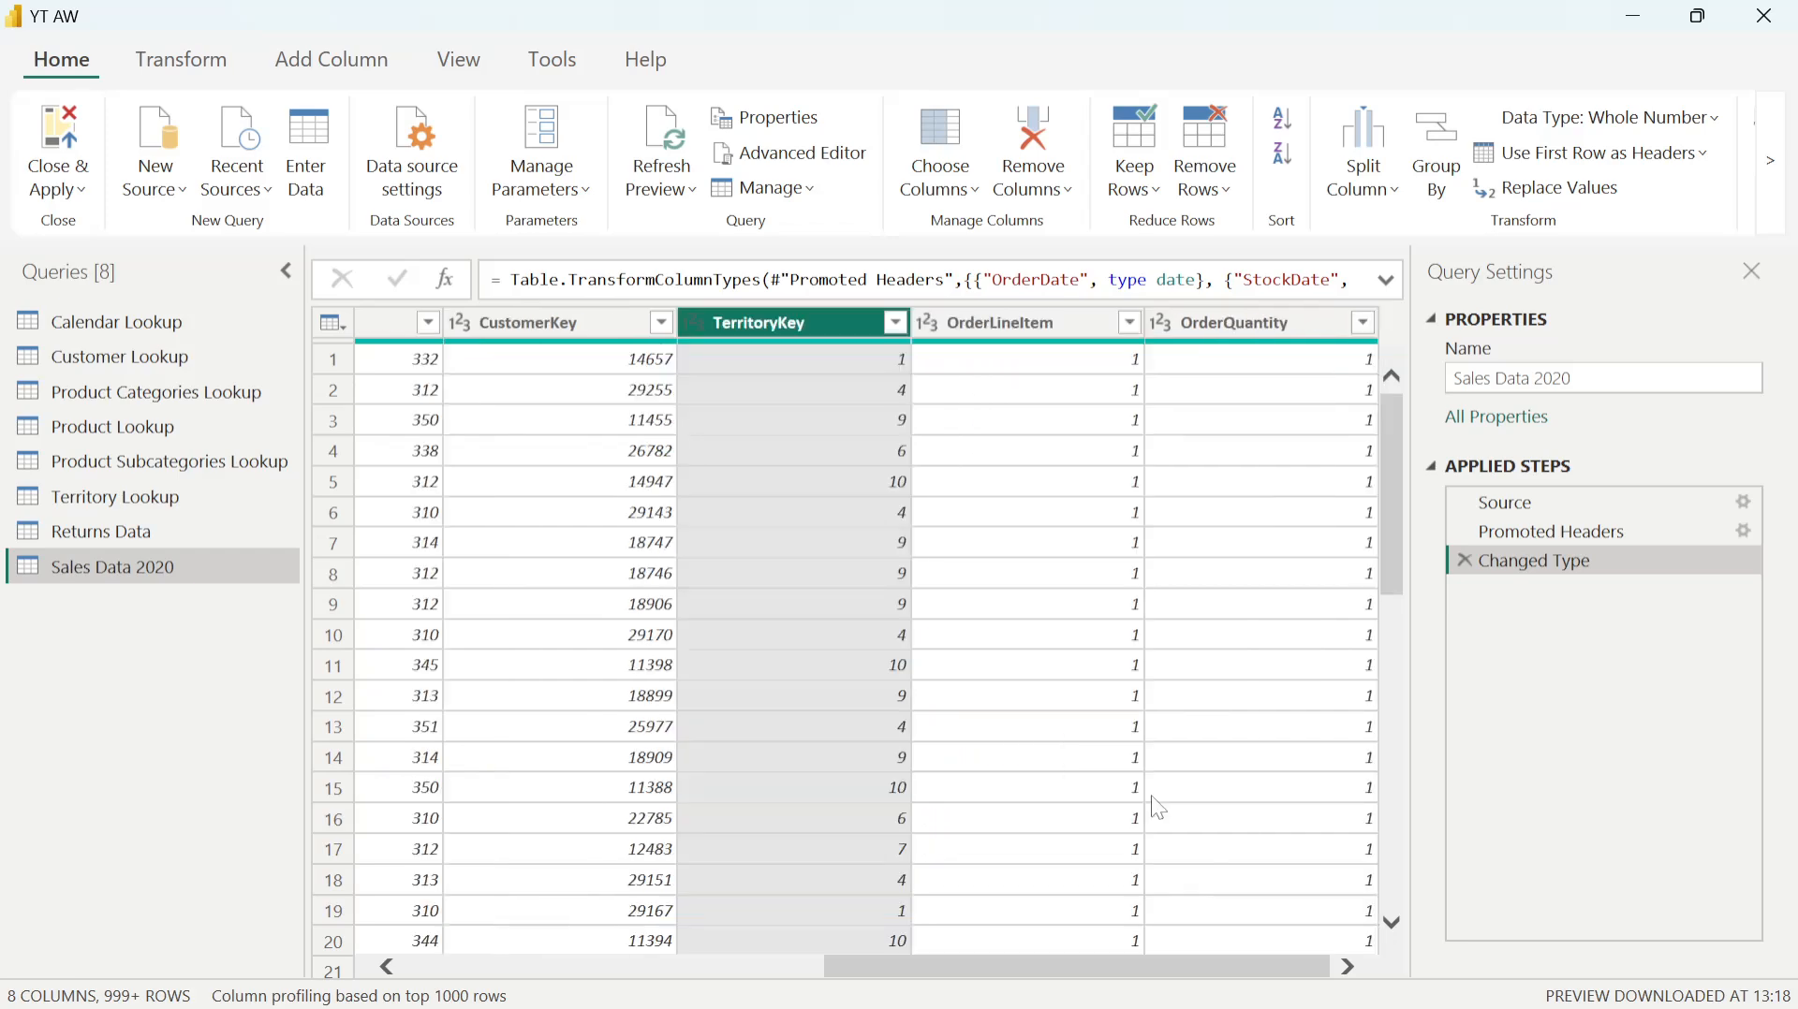
{"action": "left_click", "coordinate": [1025, 325]}
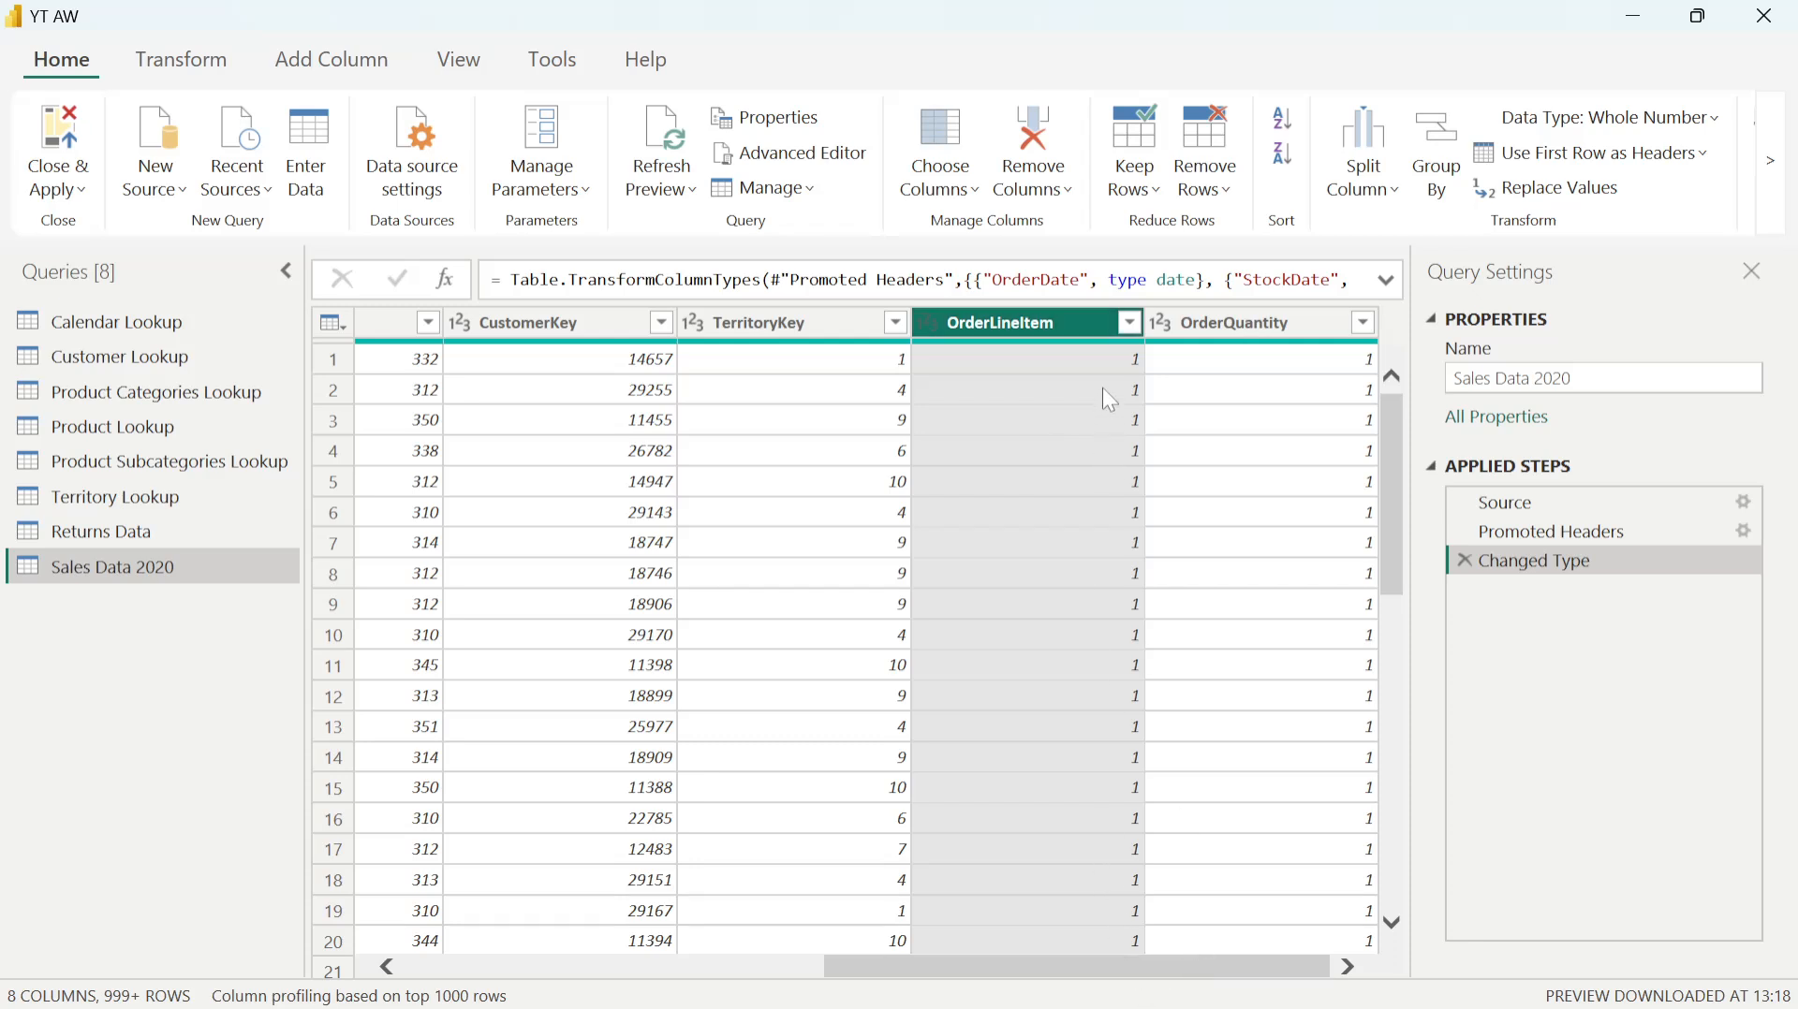
{"action": "left_click", "coordinate": [1238, 330]}
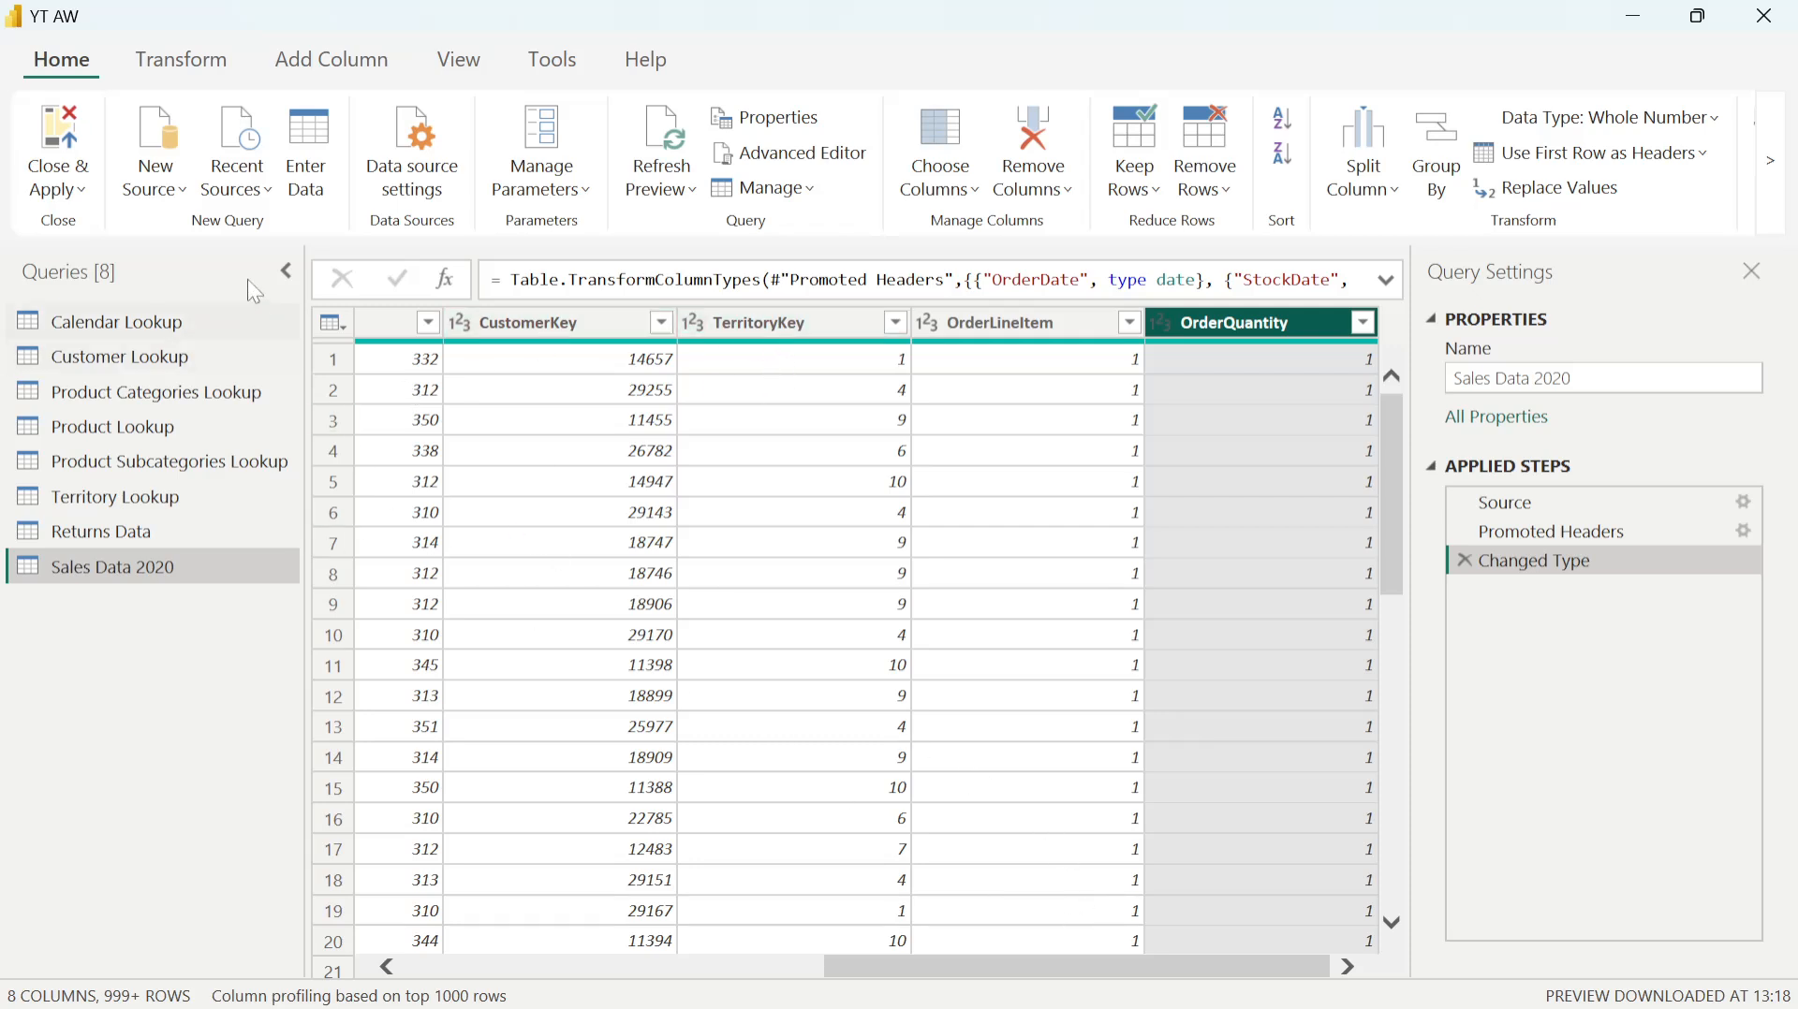
Step: Add AdventureWorks Sales Data 2021.csv from the AdventureWorks Raw Data folder as a new text/CSV query
{"action": "left_click", "coordinate": [156, 173]}
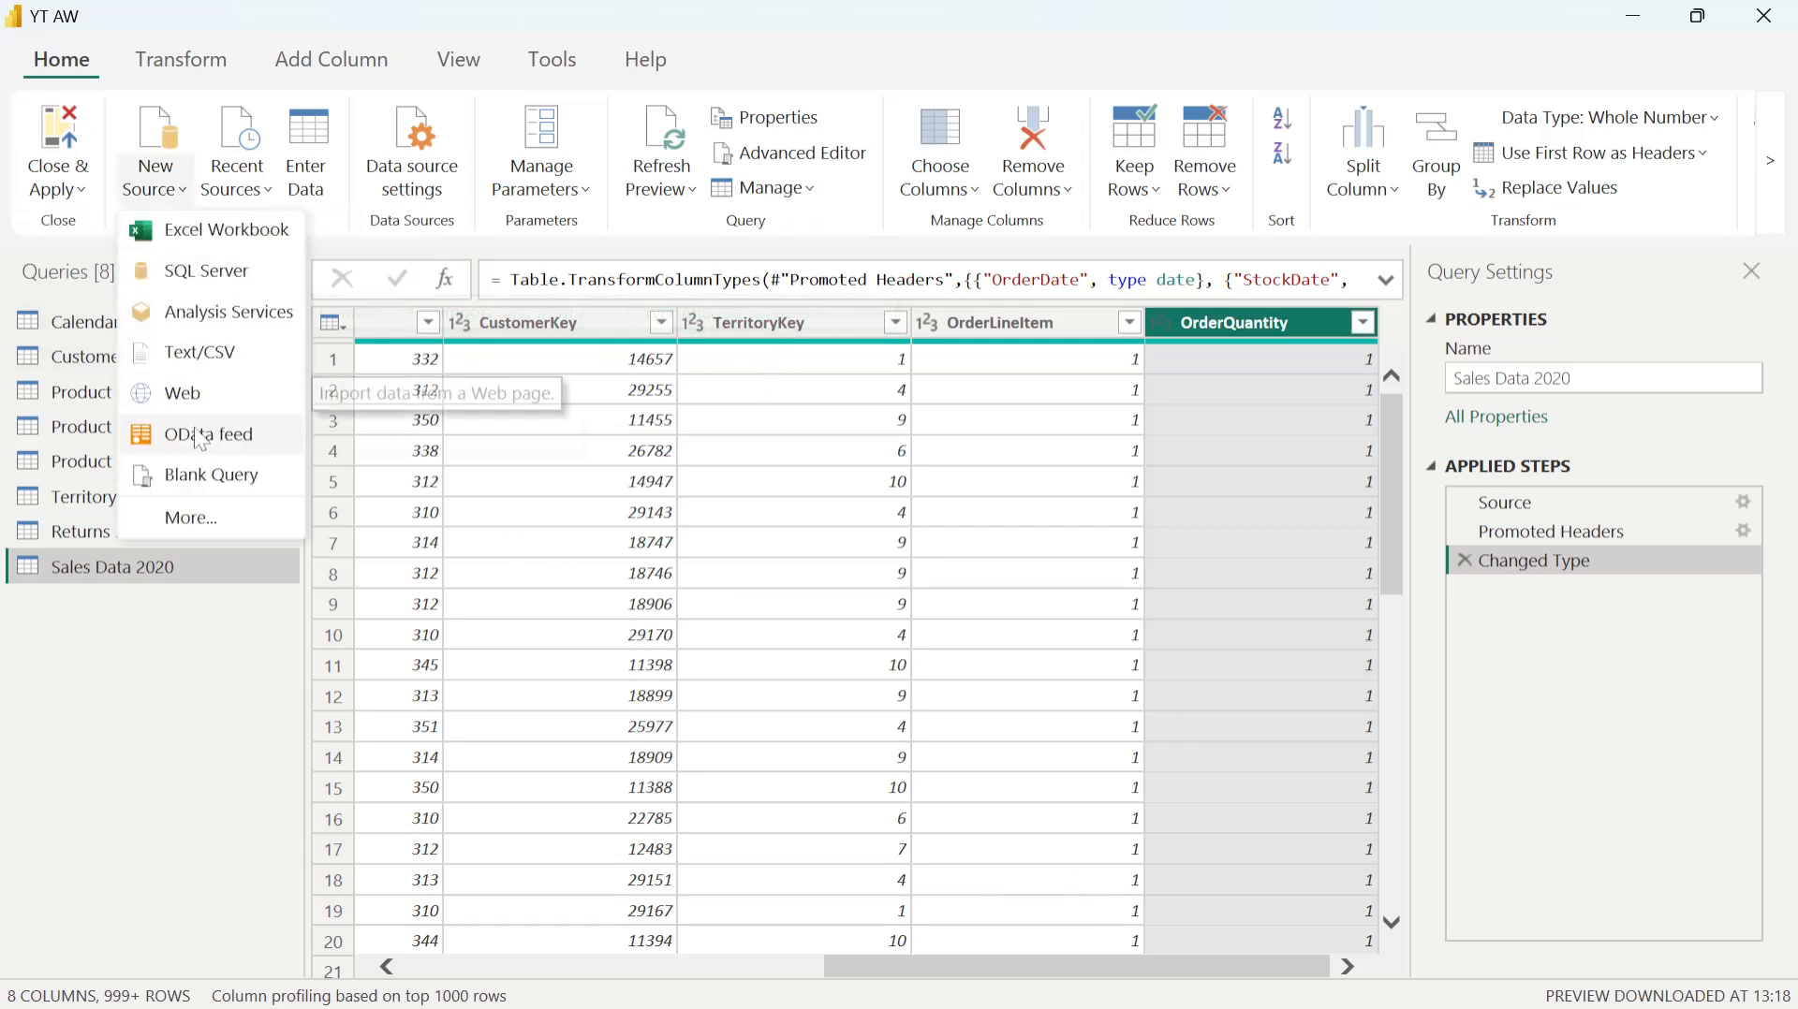
{"action": "left_click", "coordinate": [244, 352]}
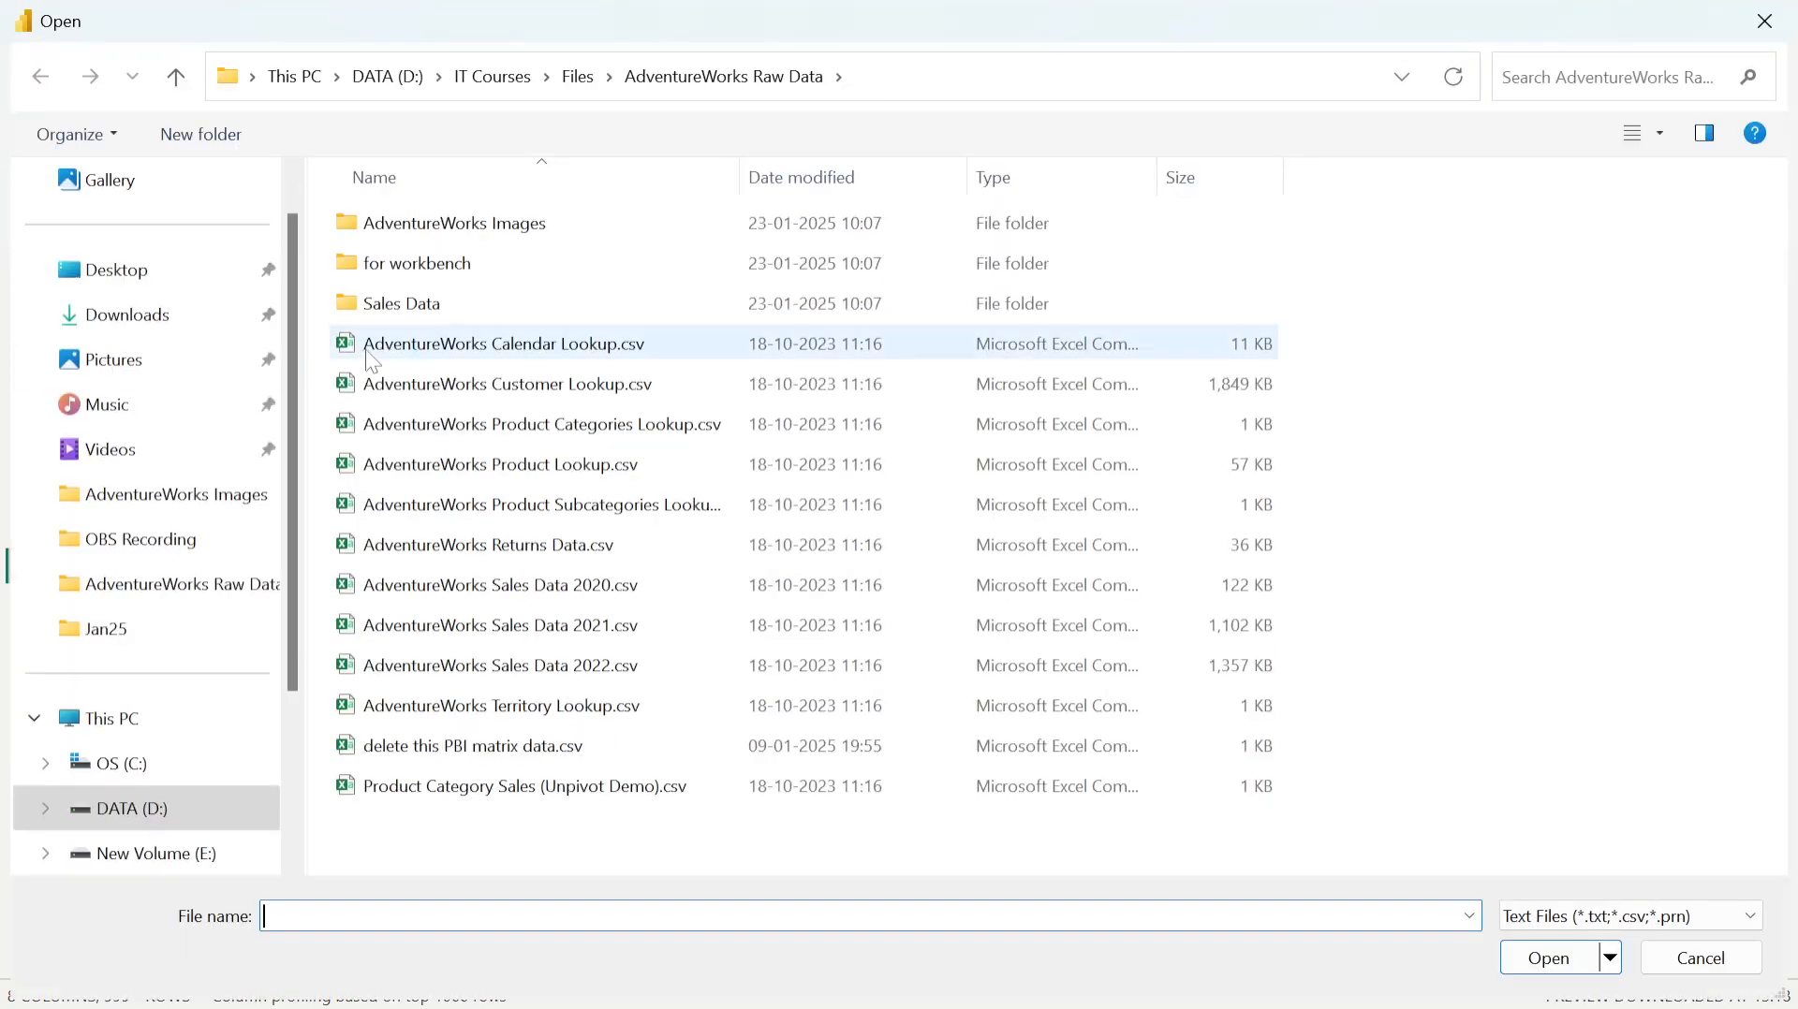
{"action": "double_click", "coordinate": [608, 625]}
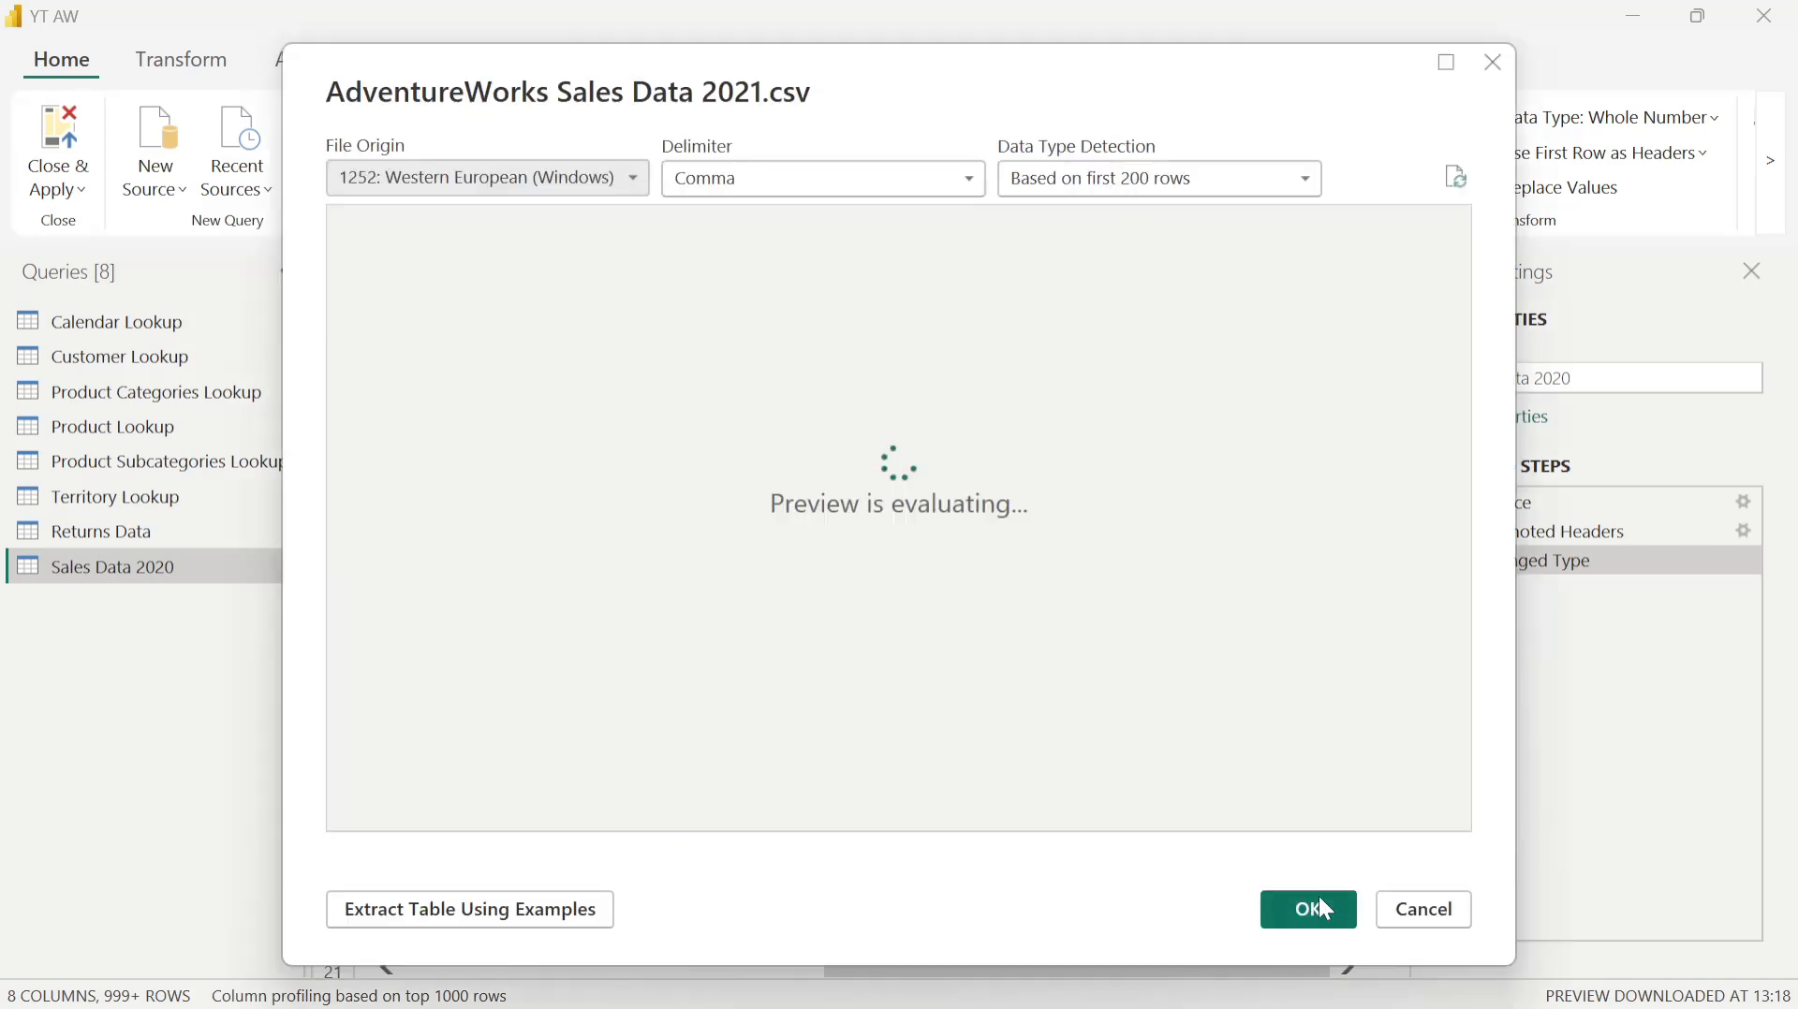
{"action": "left_click", "coordinate": [1321, 908]}
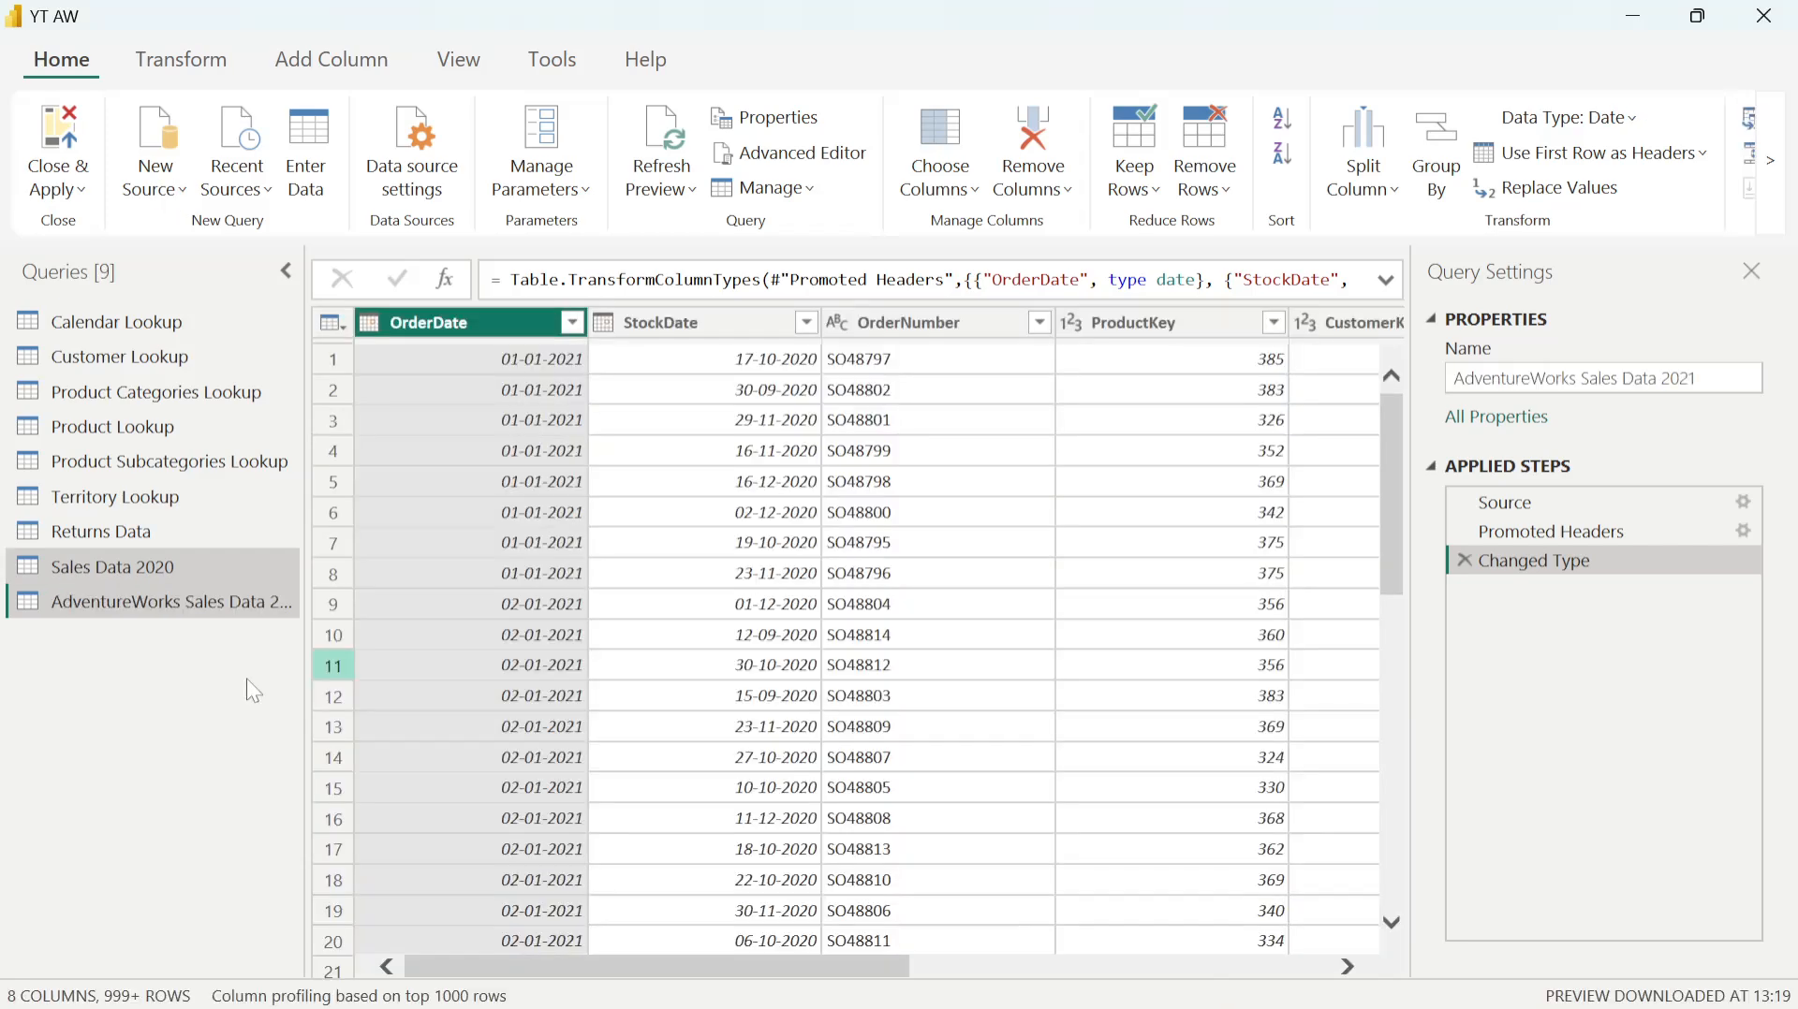
Step: Rename the AdventureWorks Sales Data 2021 query as Sales Data 2021
{"action": "left_click", "coordinate": [1579, 378]}
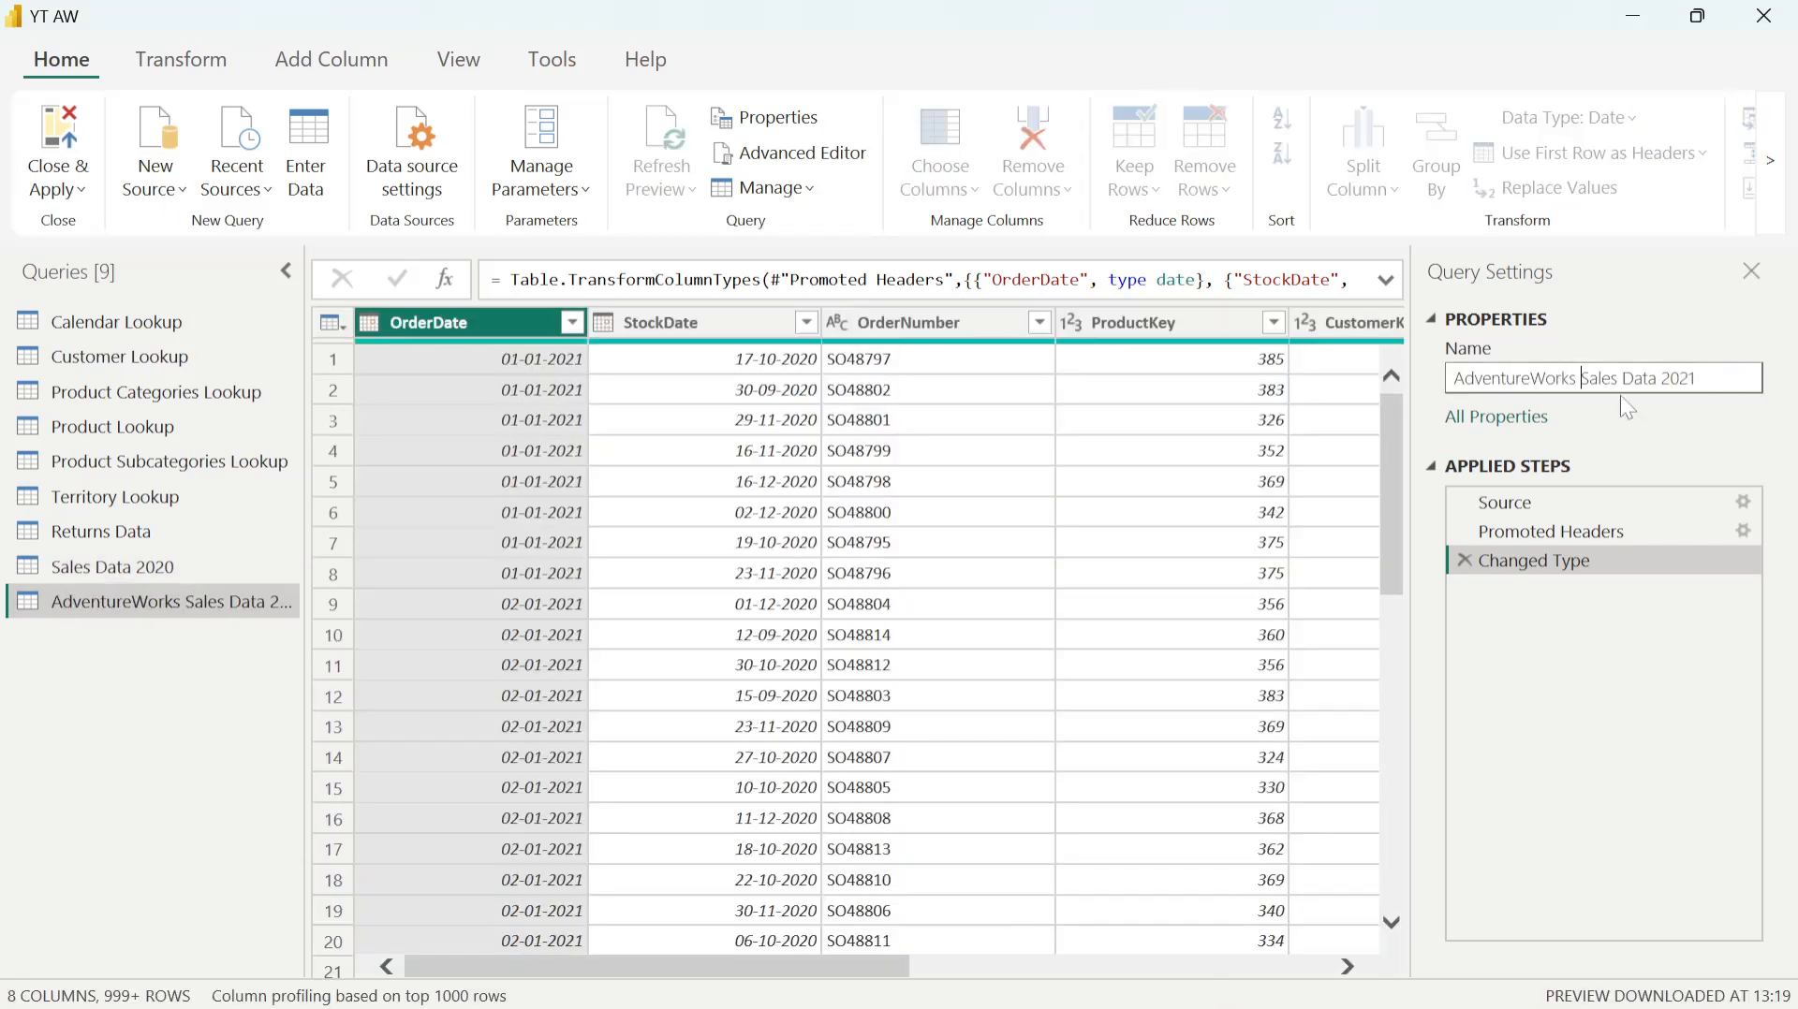
{"action": "key", "text": "ctrl+shift+Left"}
{"action": "key", "text": "BackSpace"}
{"action": "key", "text": "Return"}
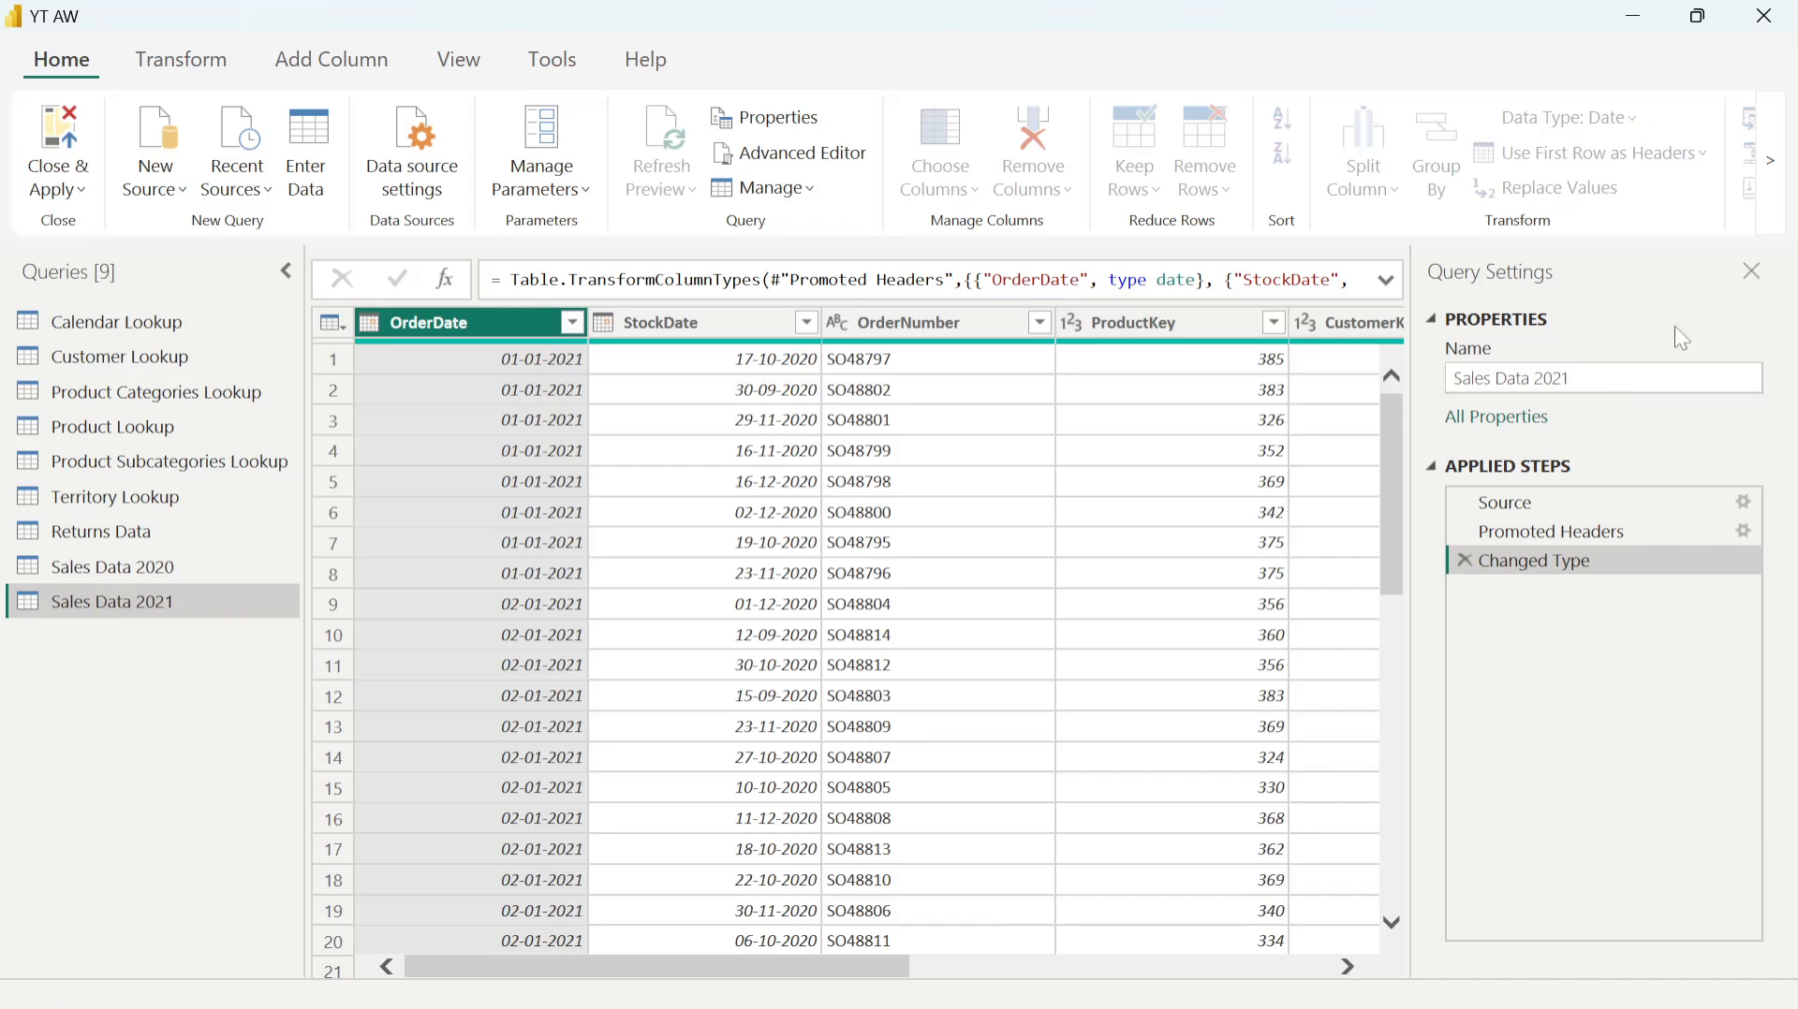
Step: Add AdventureWorks Sales Data 2022.csv from the AdventureWorks Raw Data folder as a new text/CSV query
{"action": "left_click", "coordinate": [155, 173]}
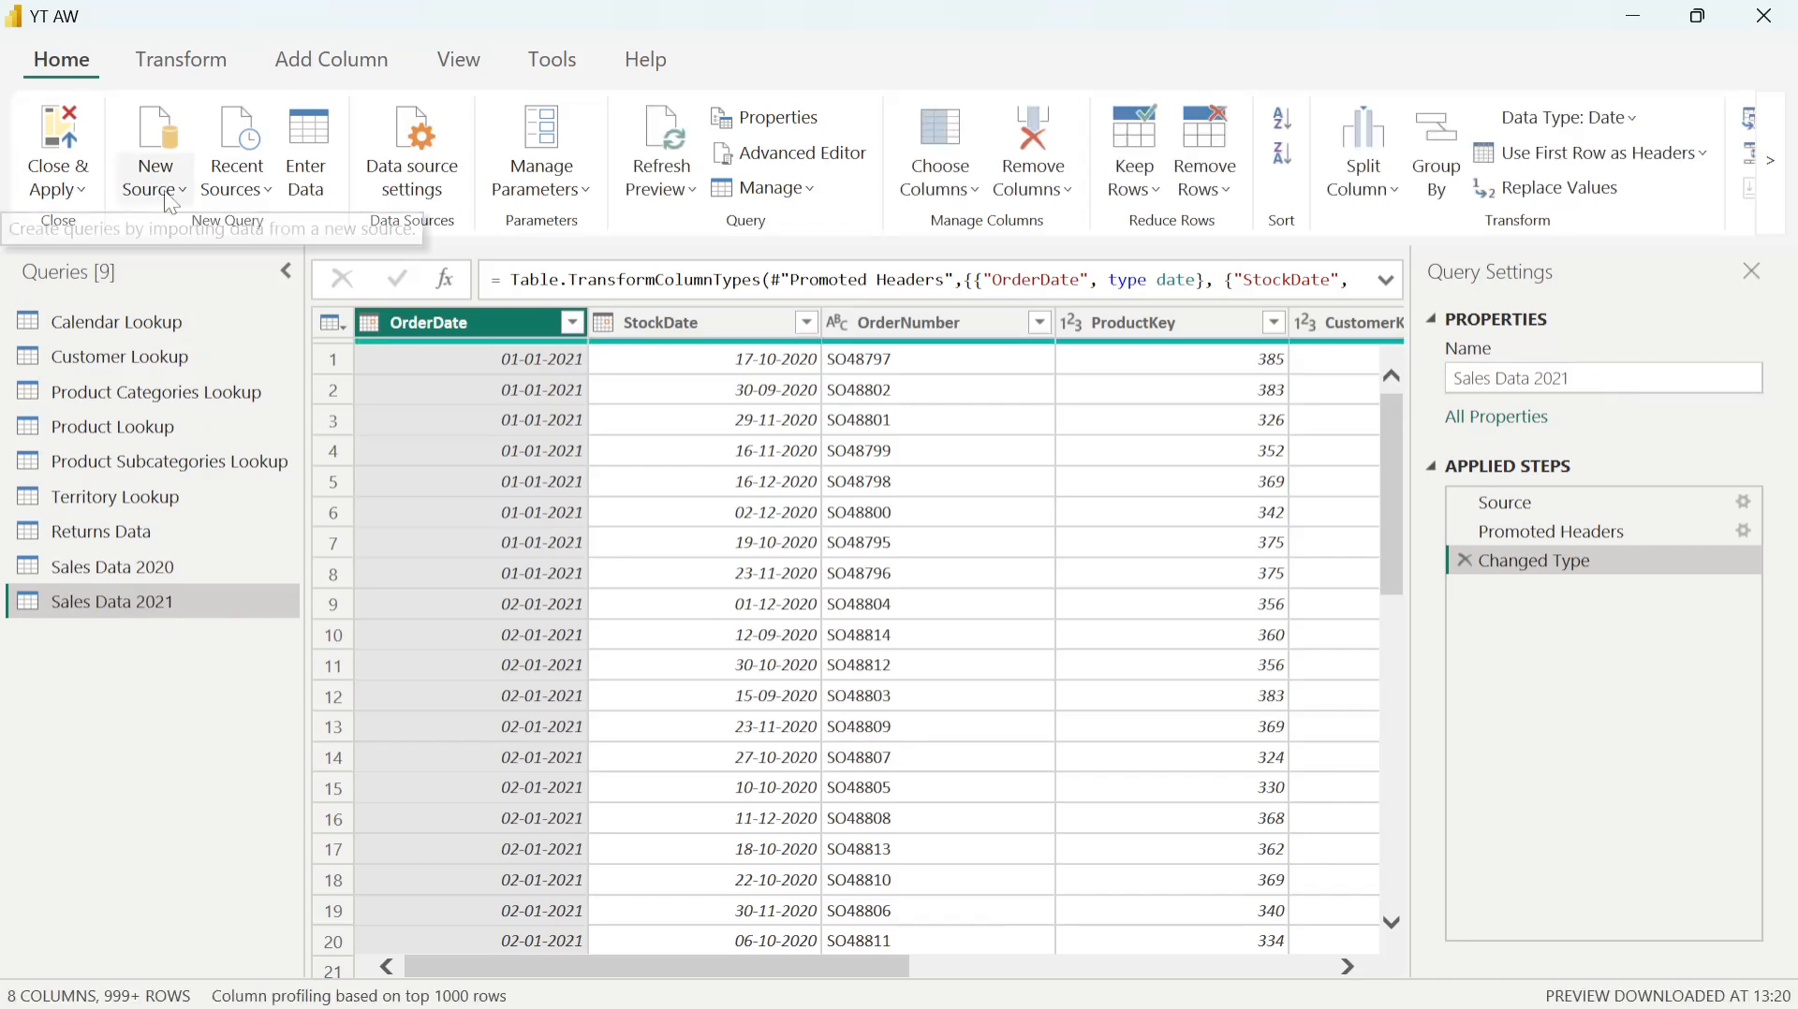
{"action": "left_click", "coordinate": [232, 365]}
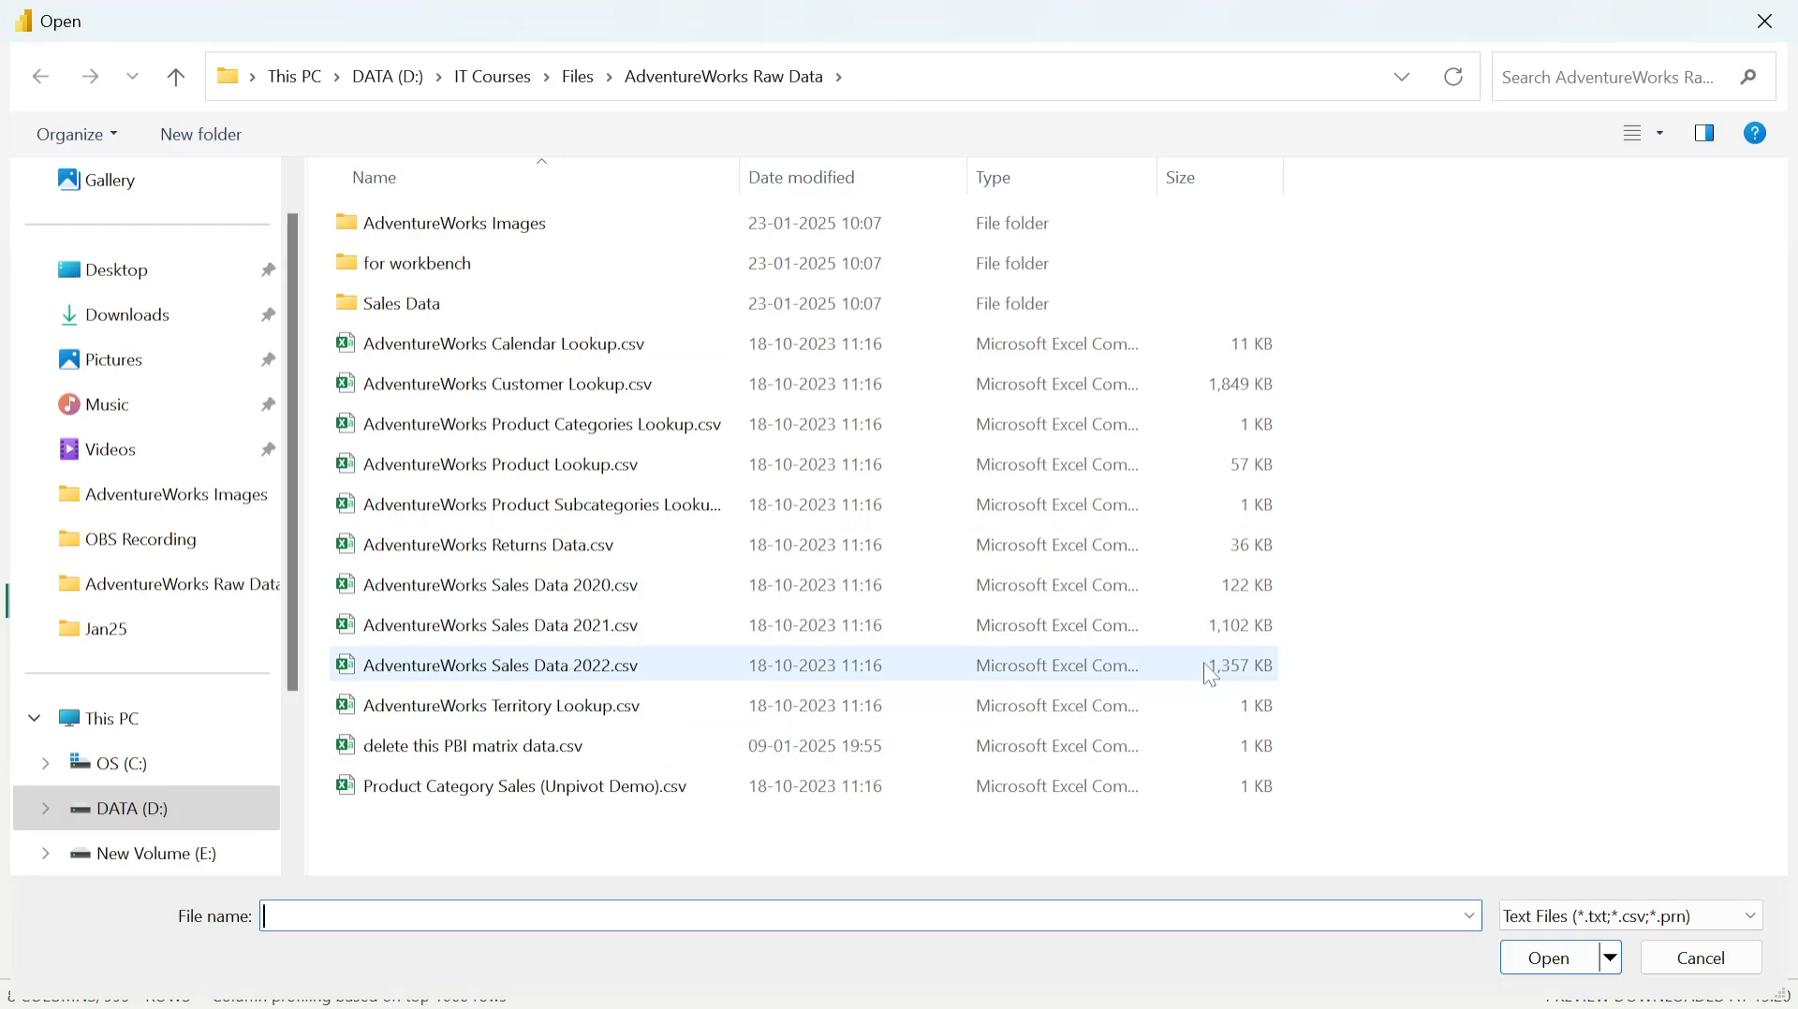
{"action": "double_click", "coordinate": [617, 678]}
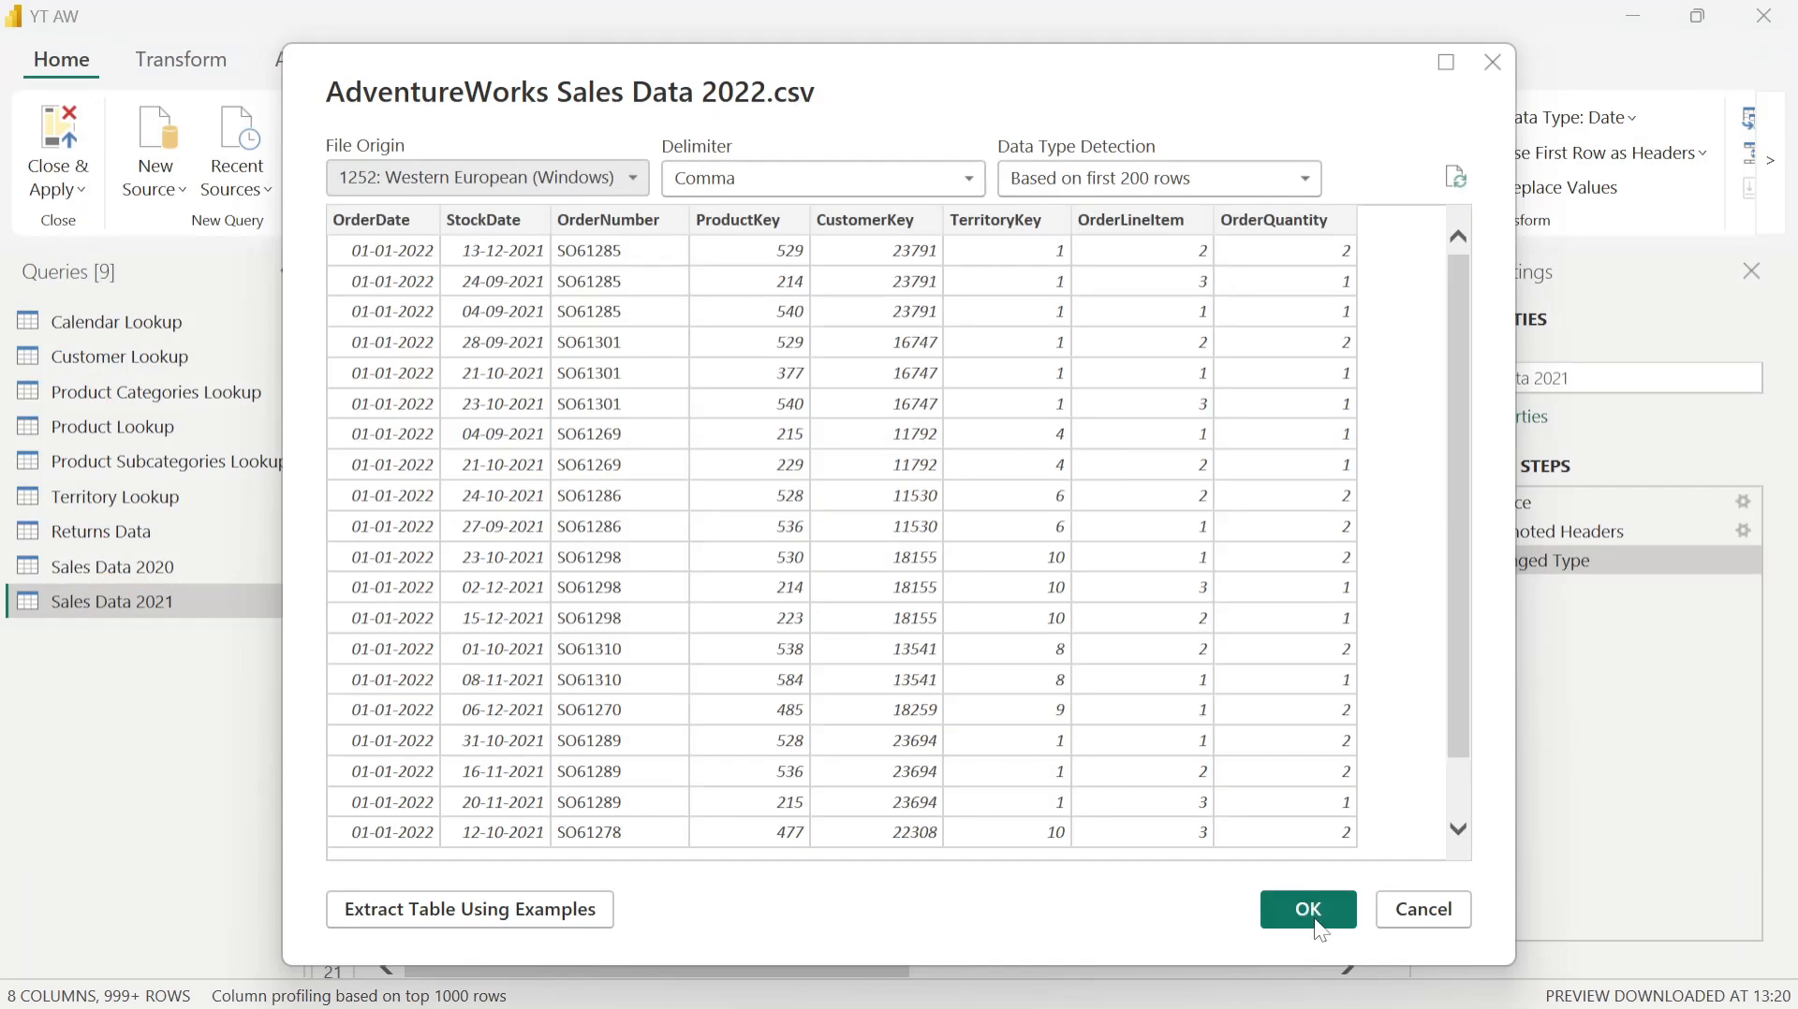
{"action": "left_click", "coordinate": [1316, 920]}
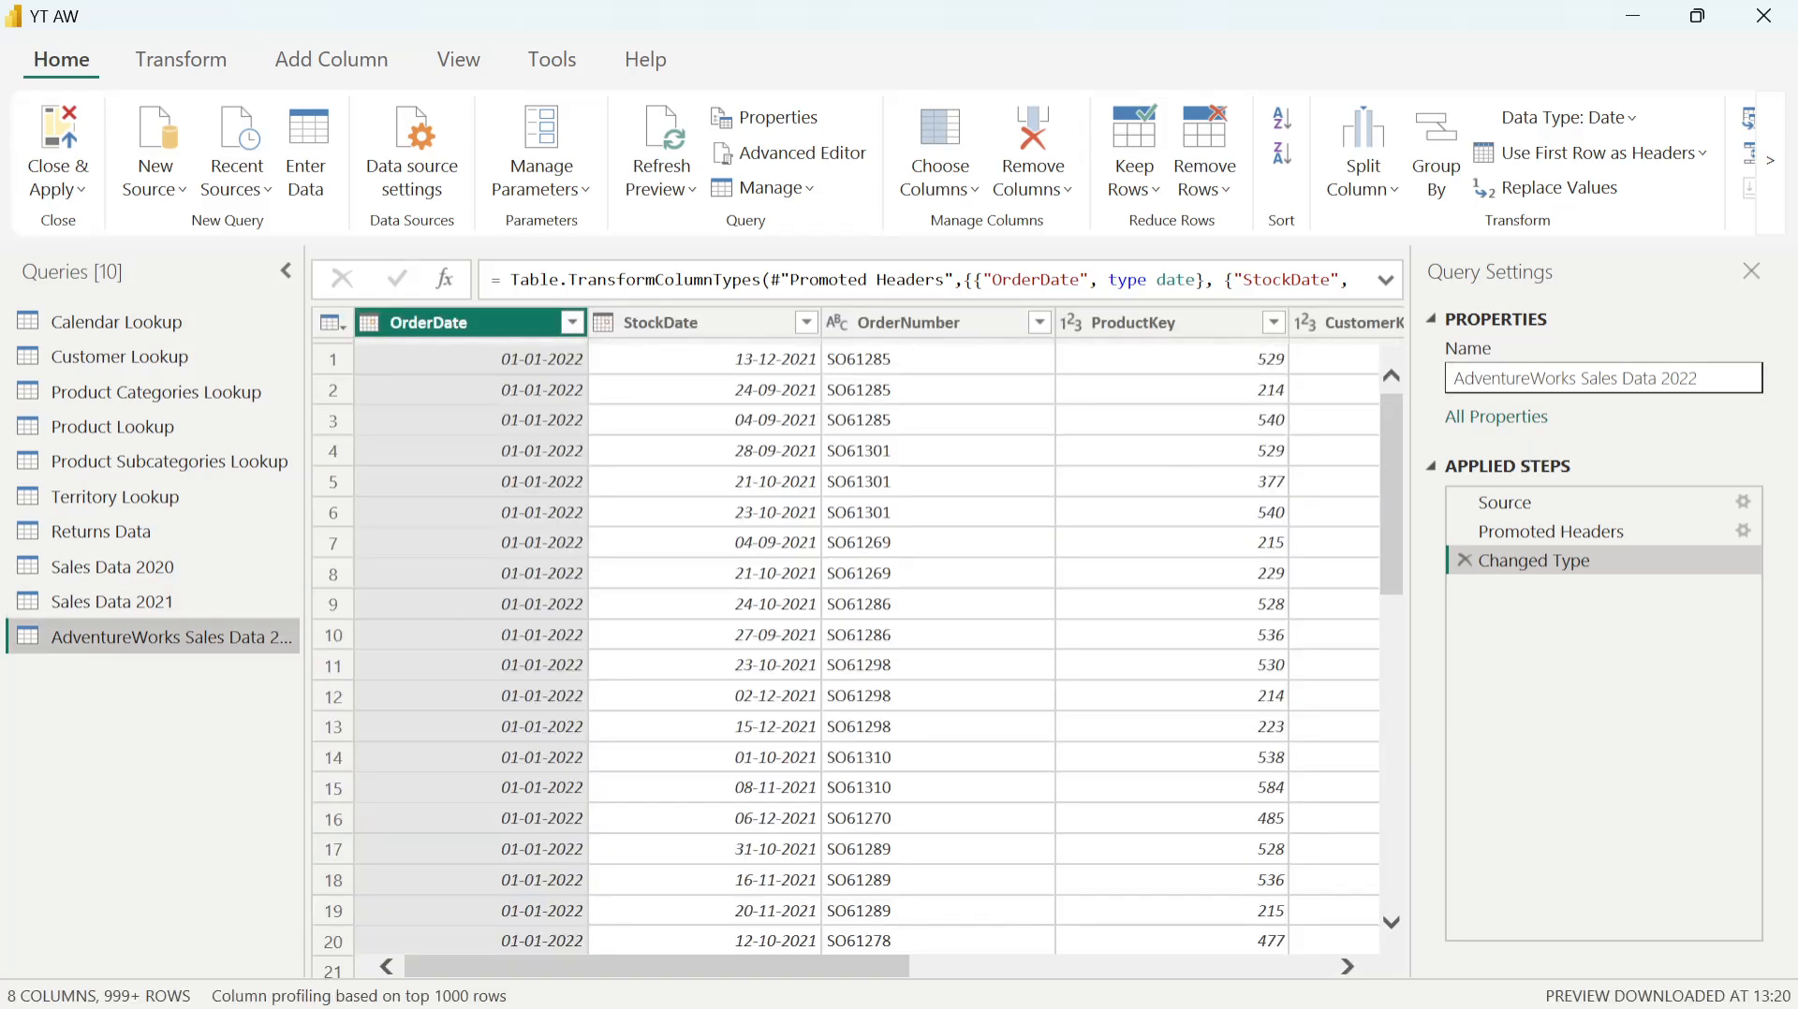
Step: Rename the AdventureWorks Sales Data 2022 query as Sales Data 2022
{"action": "left_click", "coordinate": [1581, 379]}
{"action": "key", "text": "shift+Home"}
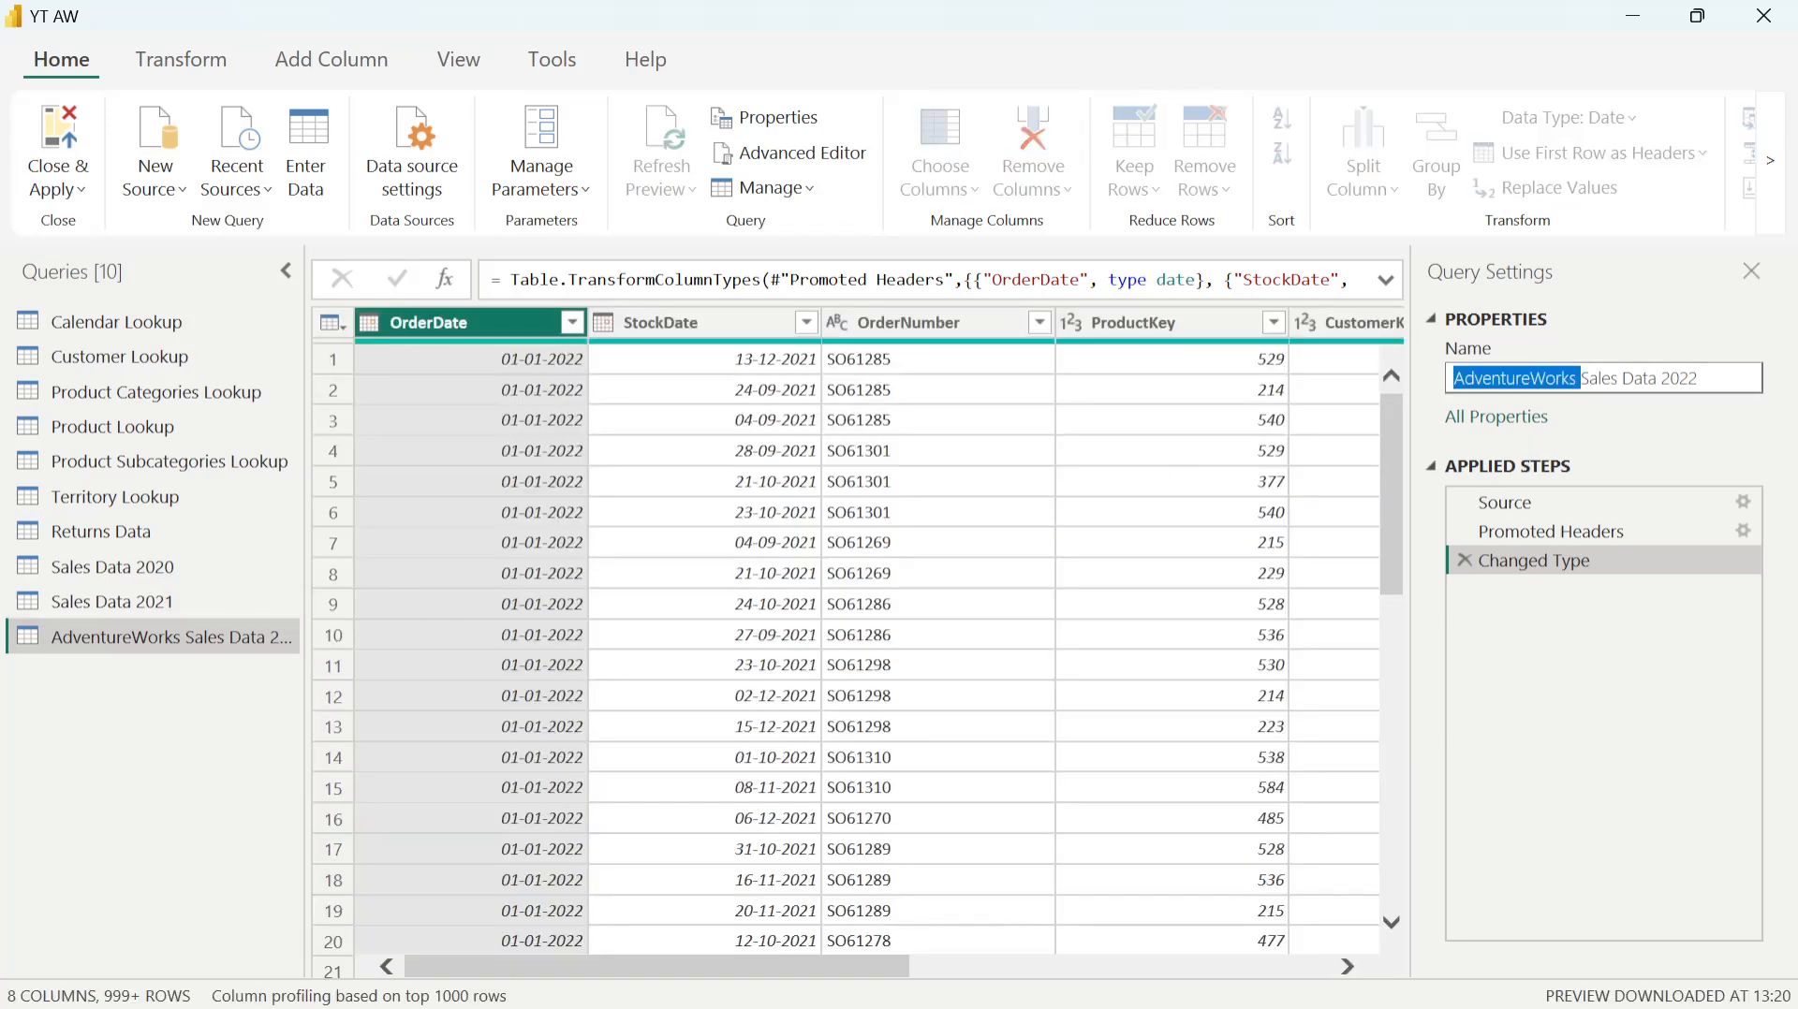
{"action": "key", "text": "BackSpace"}
{"action": "key", "text": "Return"}
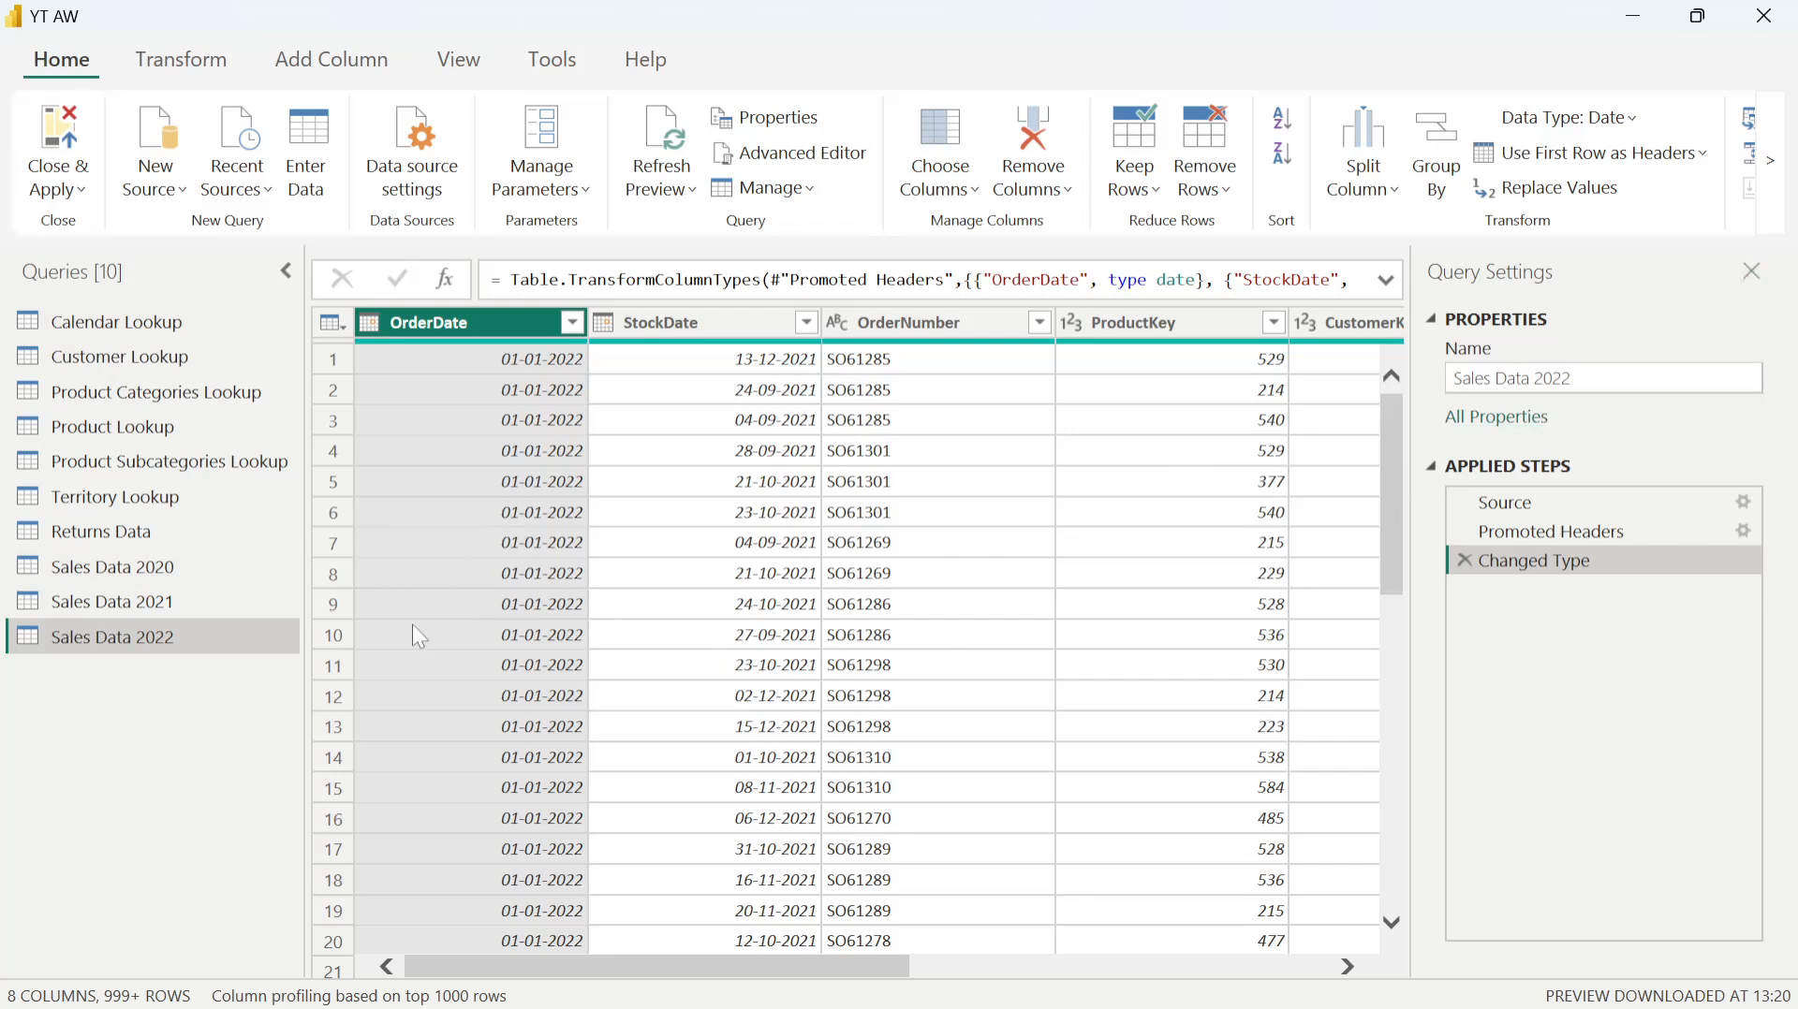
Step: Compare the columns and rows of the Sales Data 2020 and Sales Data 2021 queries
{"action": "left_click", "coordinate": [131, 569]}
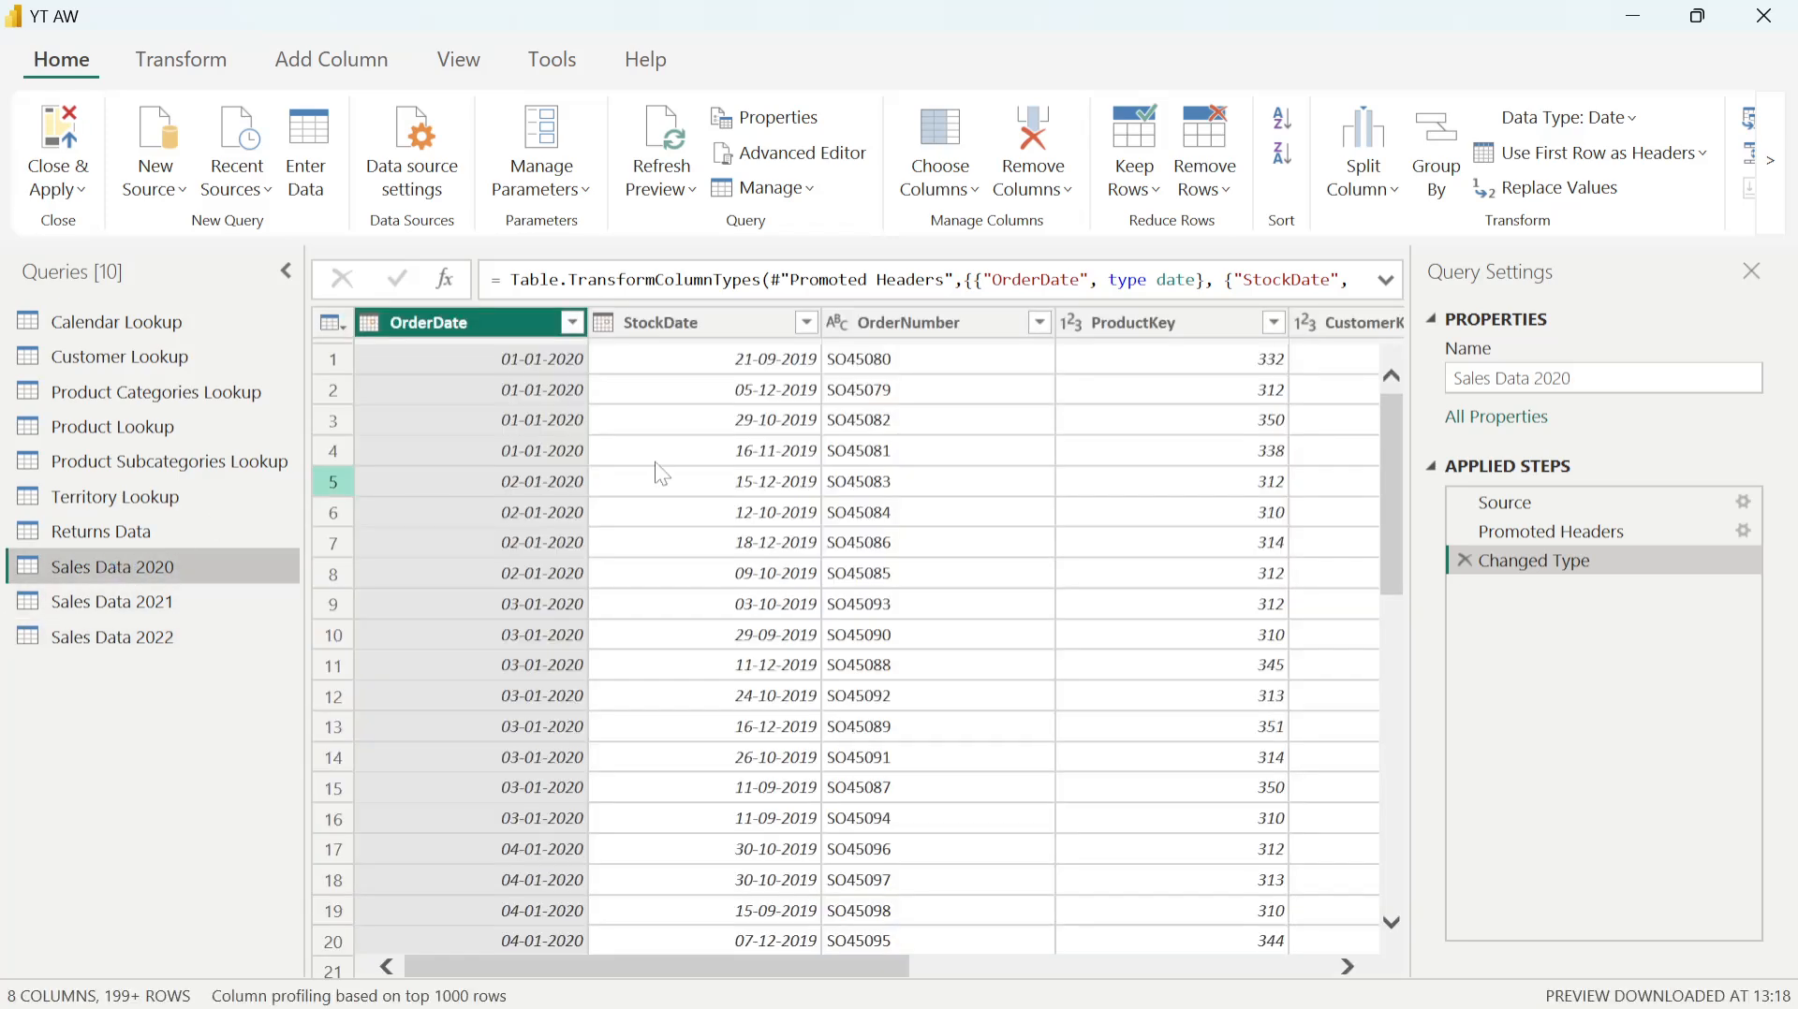
{"action": "left_click_drag", "start_coordinate": [751, 961], "coordinate": [721, 923]}
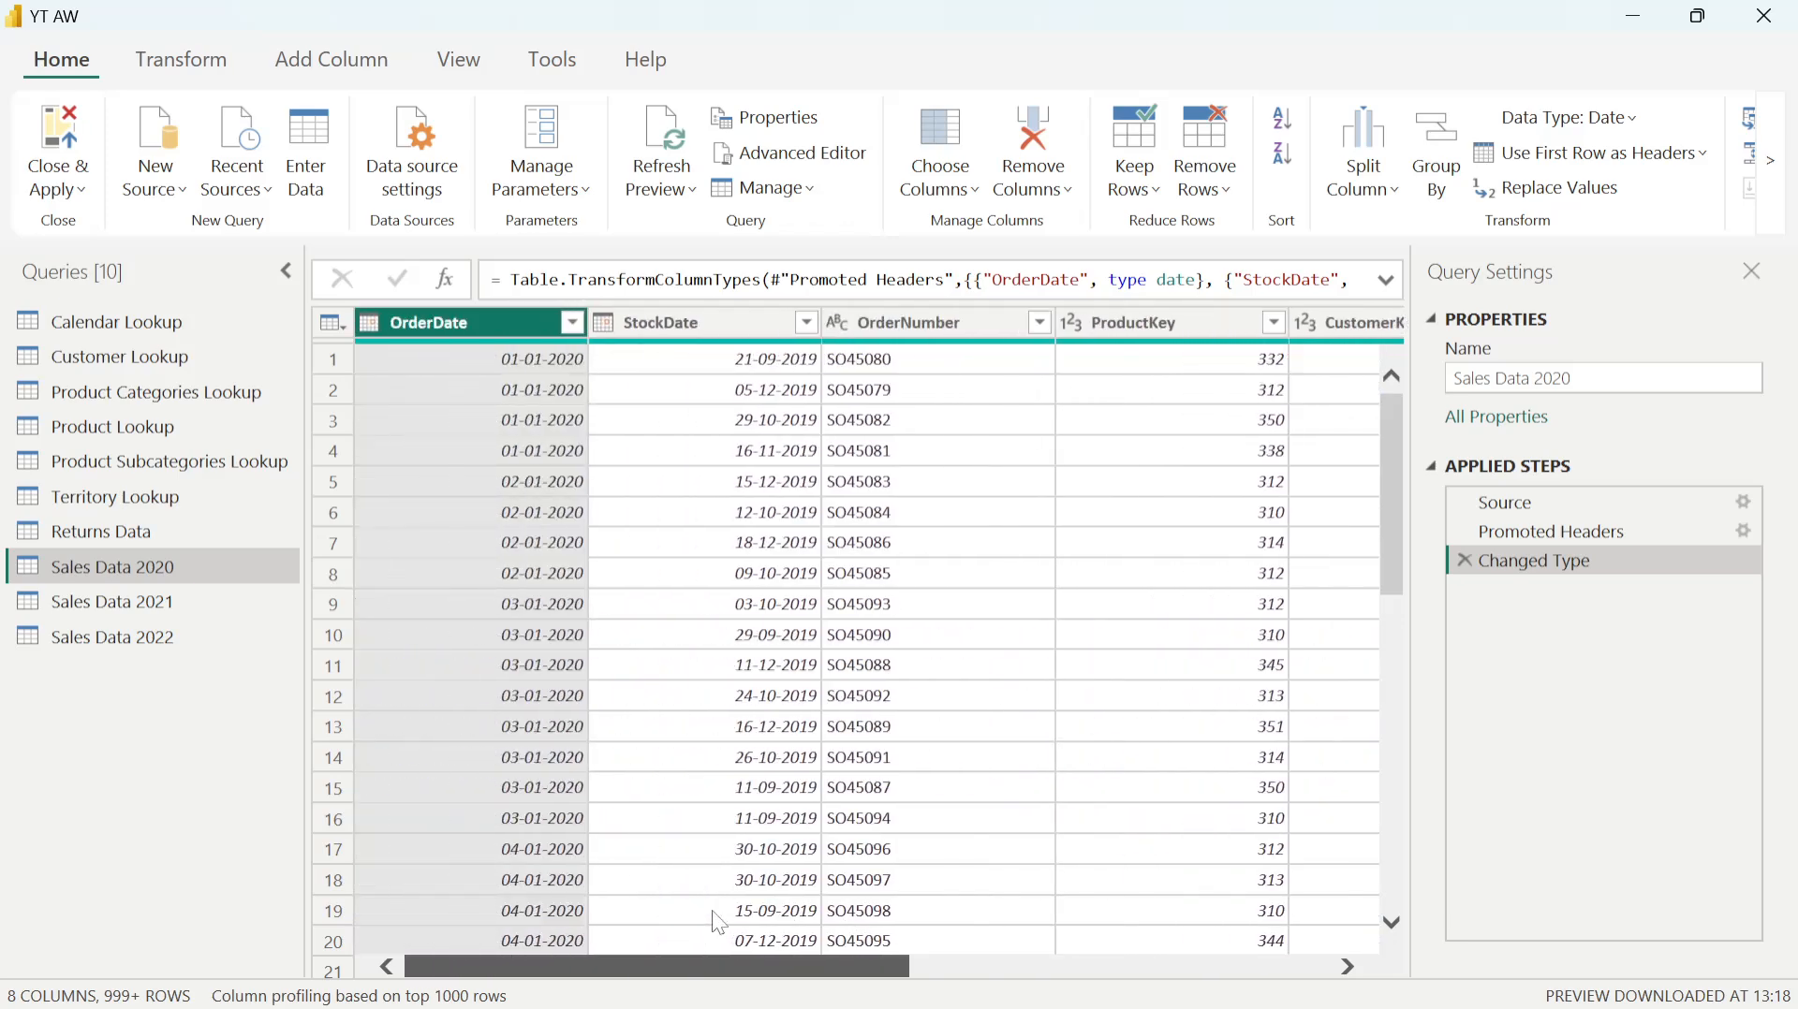
{"action": "left_click", "coordinate": [167, 599]}
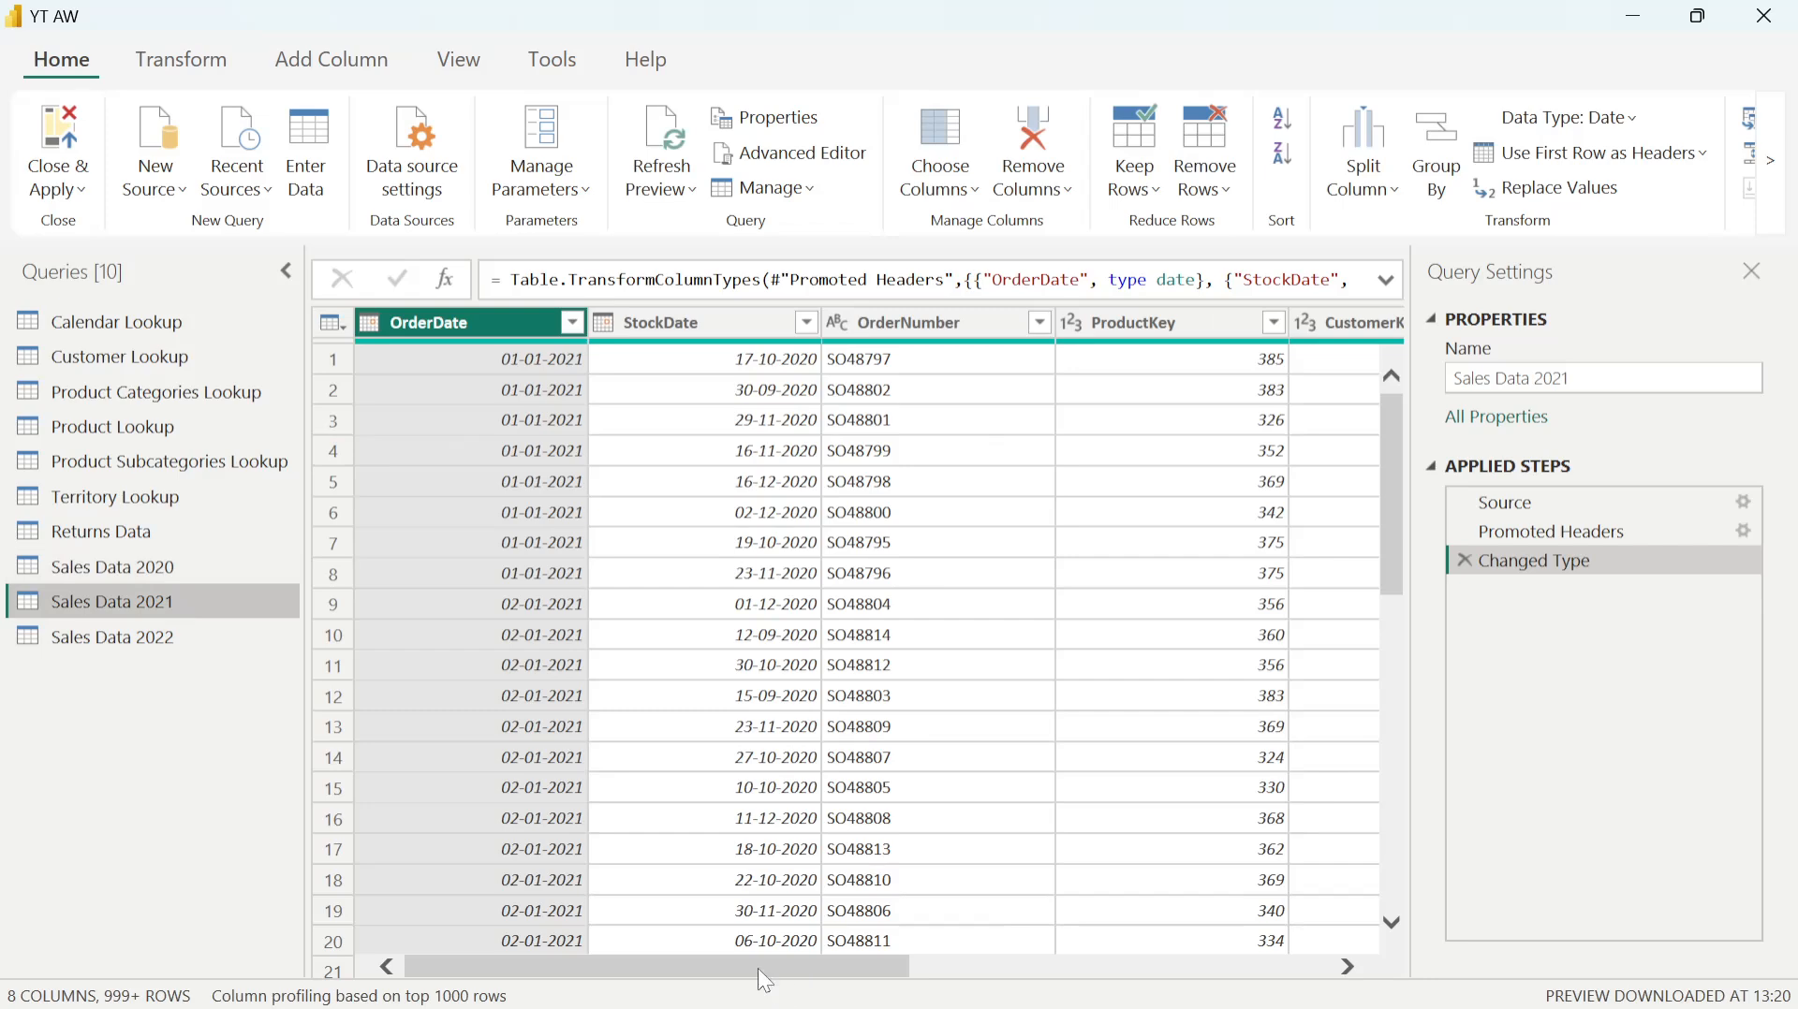
{"action": "scroll", "coordinate": [822, 944], "scroll_direction": "right", "scroll_amount": 5}
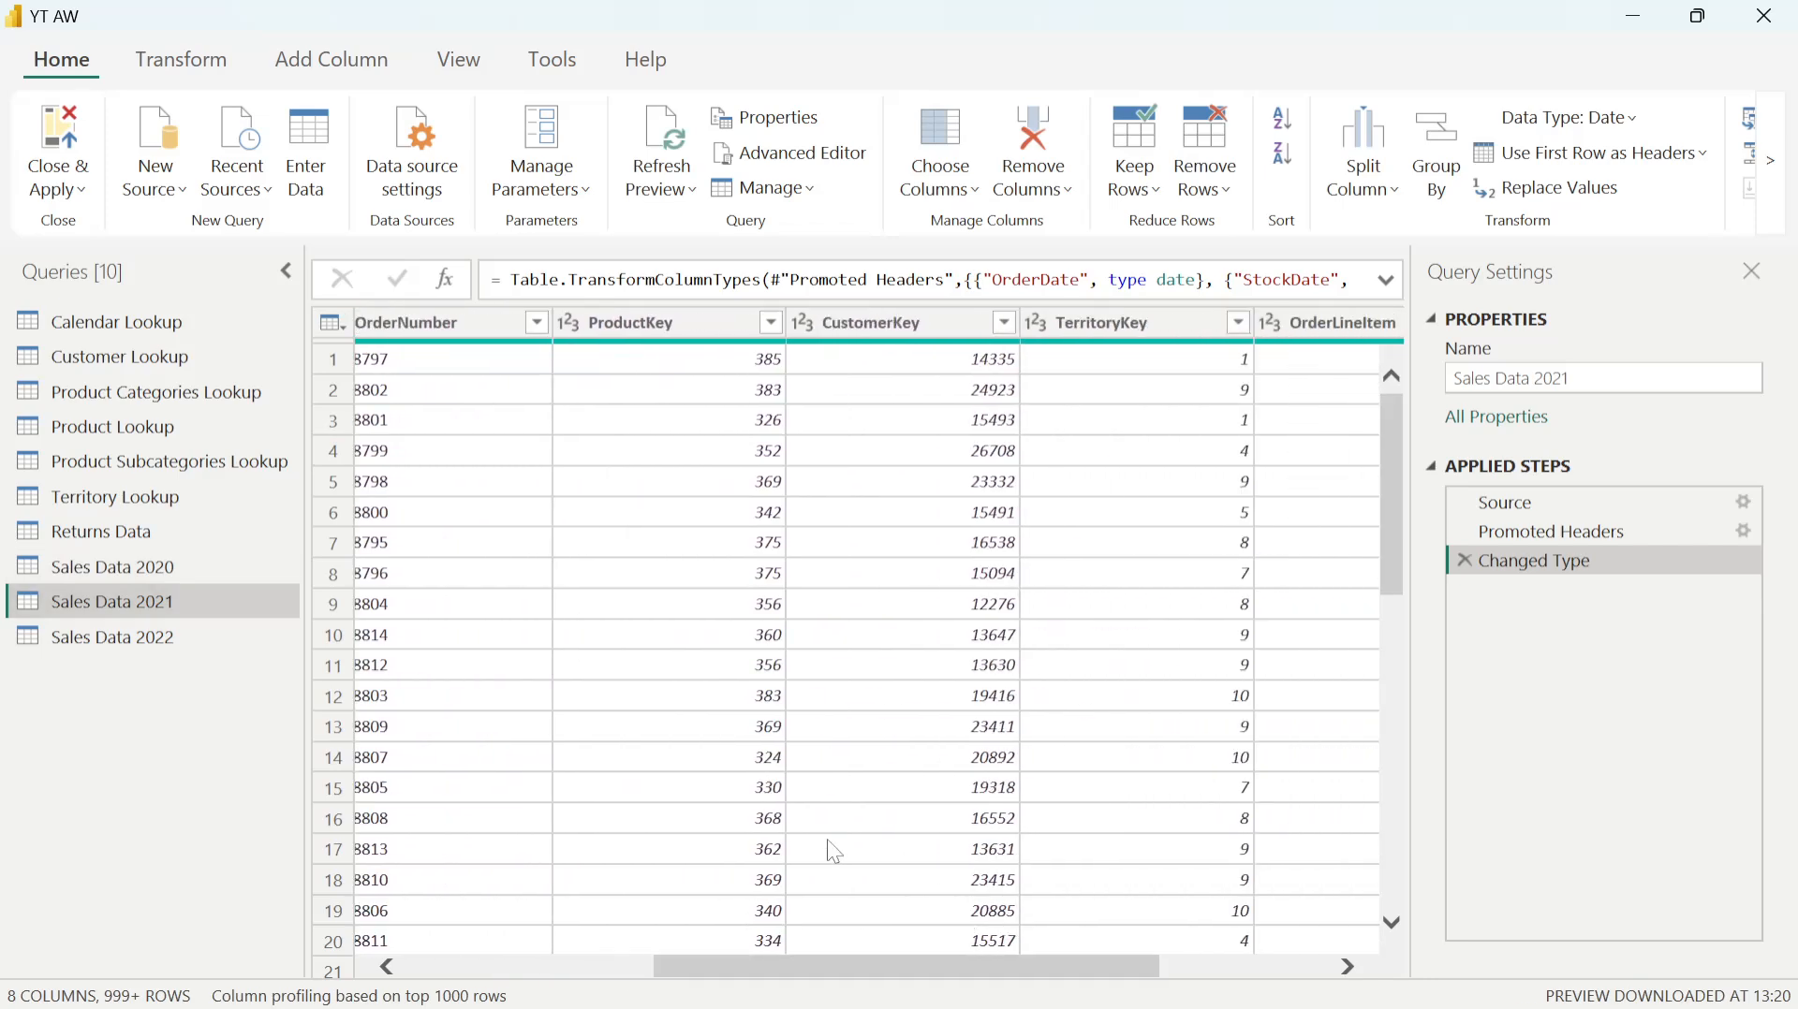
{"action": "left_click", "coordinate": [177, 569]}
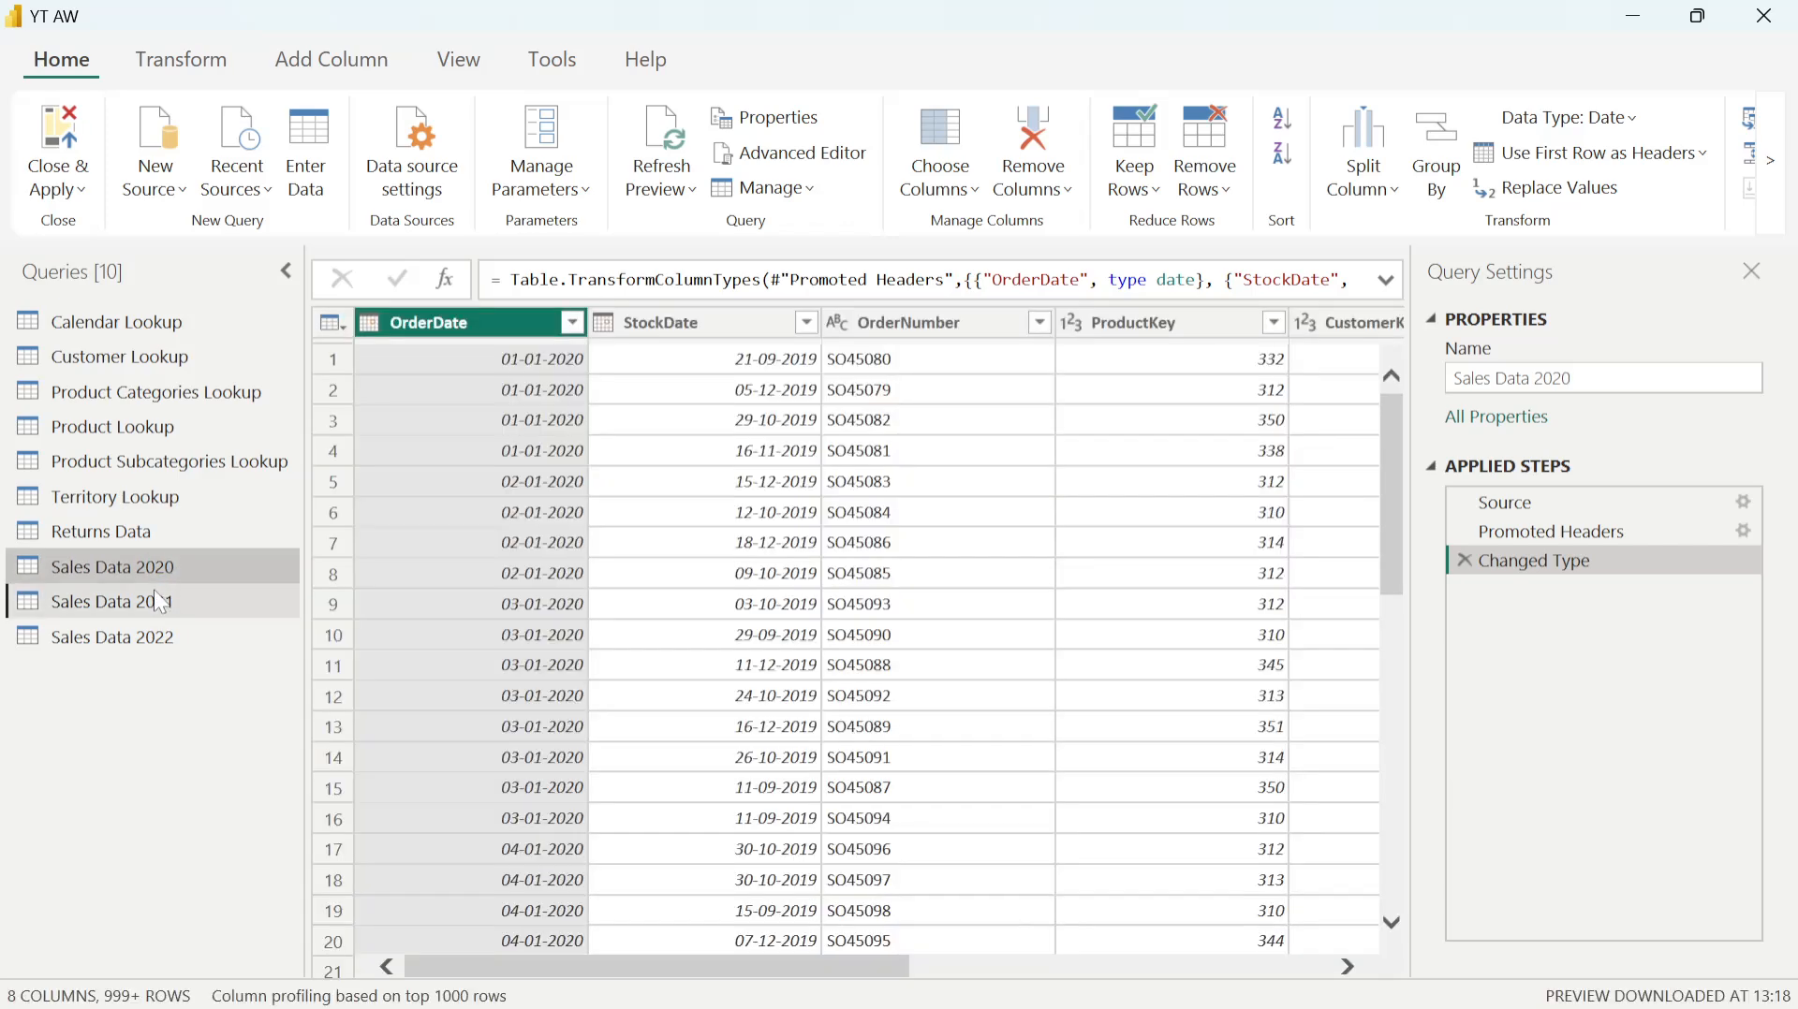
{"action": "left_click", "coordinate": [161, 607]}
Step: Close the Power Query Editor and apply all pending query changes to the report
{"action": "left_click", "coordinate": [70, 192]}
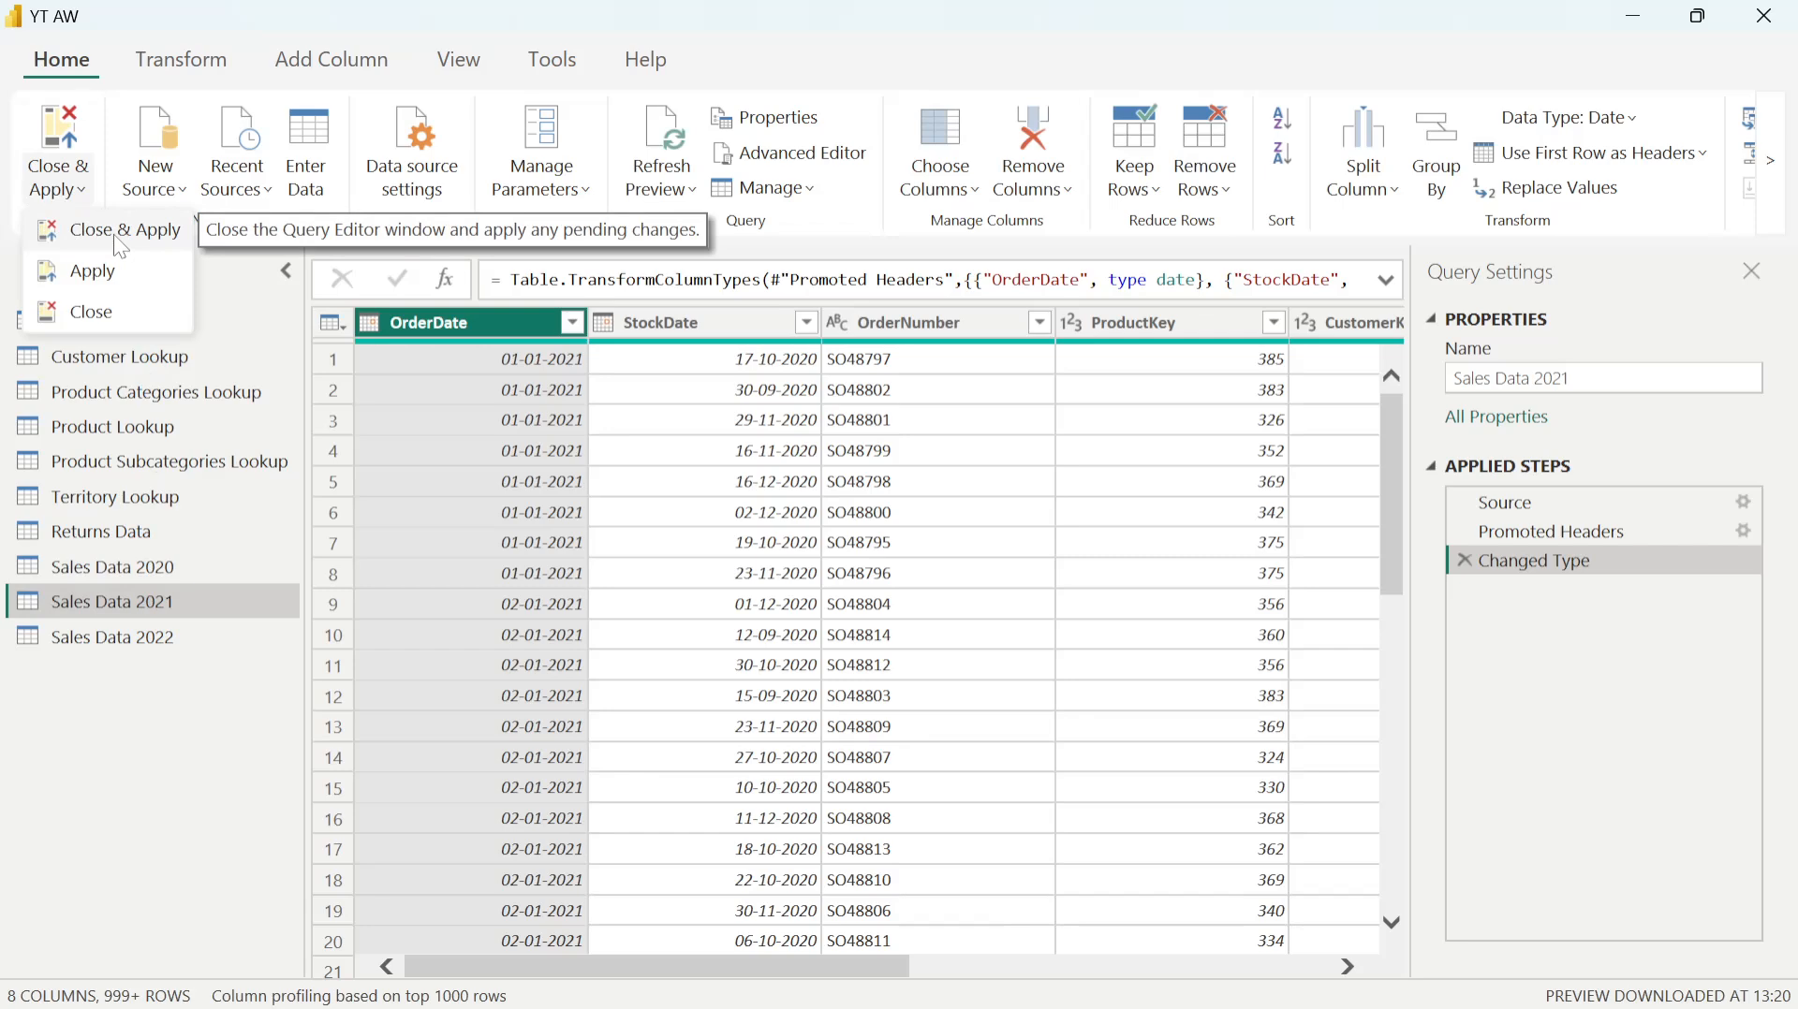
{"action": "left_click", "coordinate": [114, 235]}
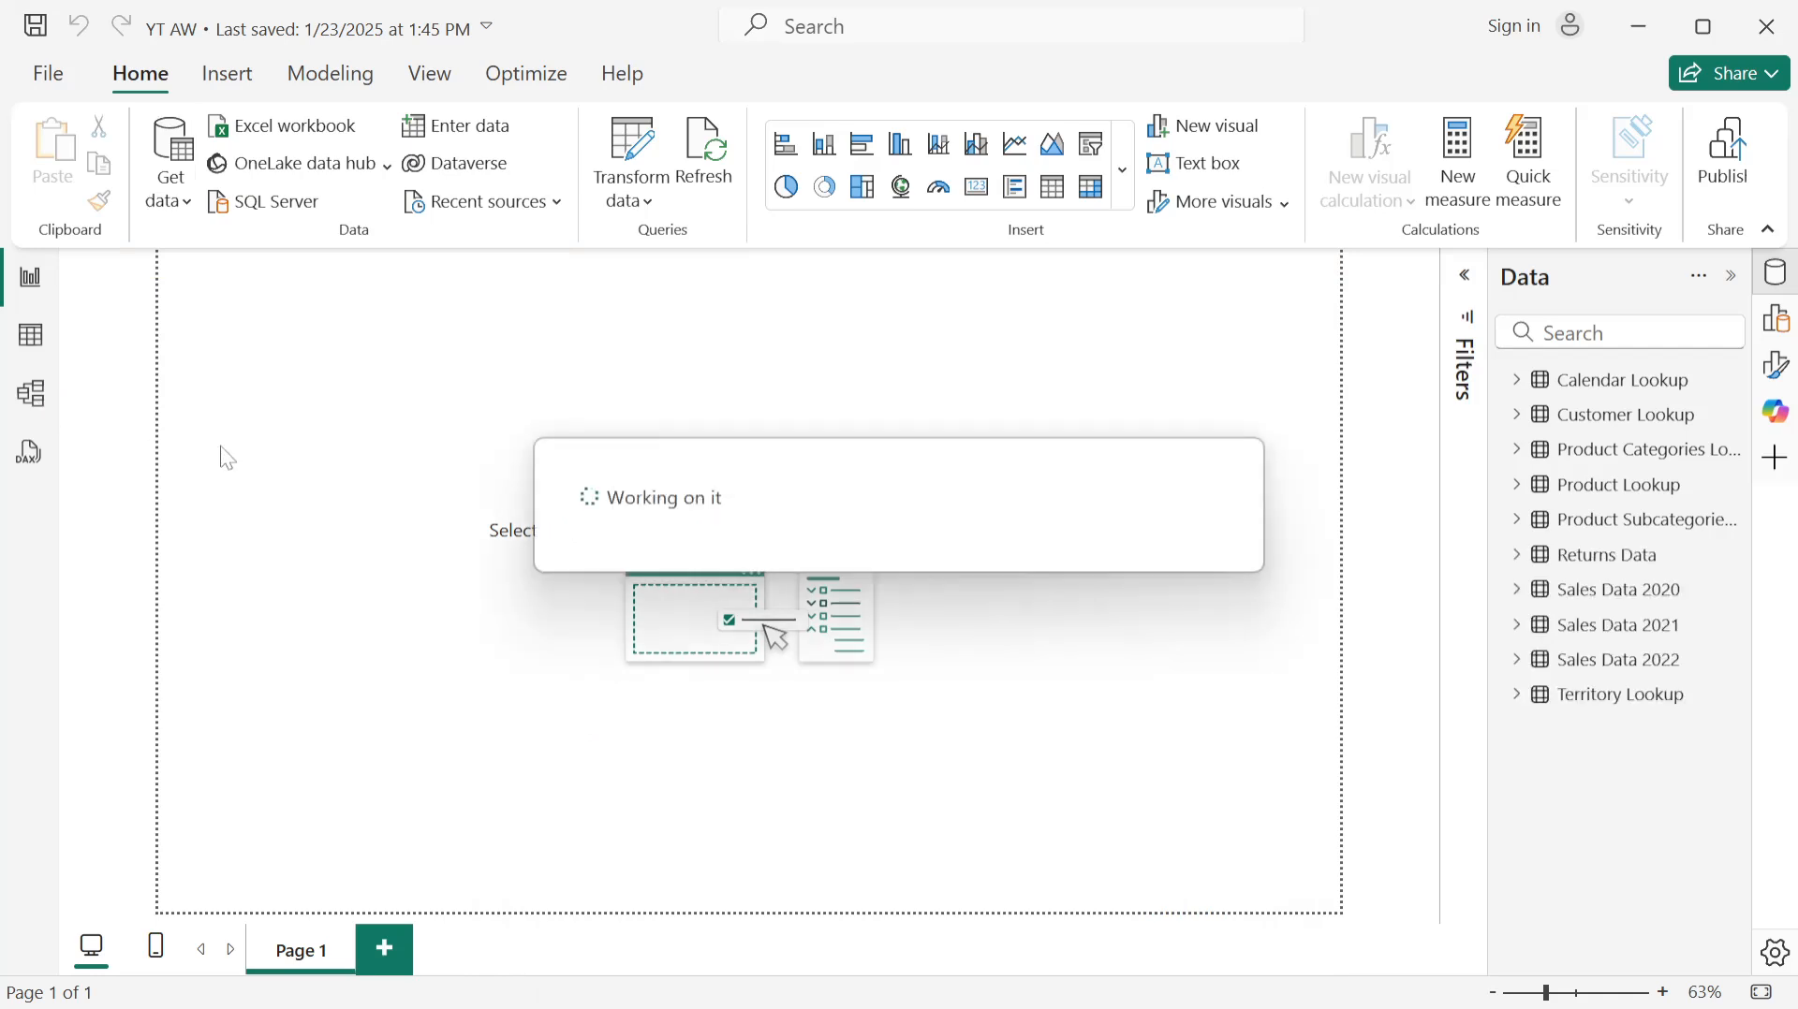
Step: Switch to the model view and collapse the Properties and Data panes to enlarge the diagram area
{"action": "left_click", "coordinate": [31, 393]}
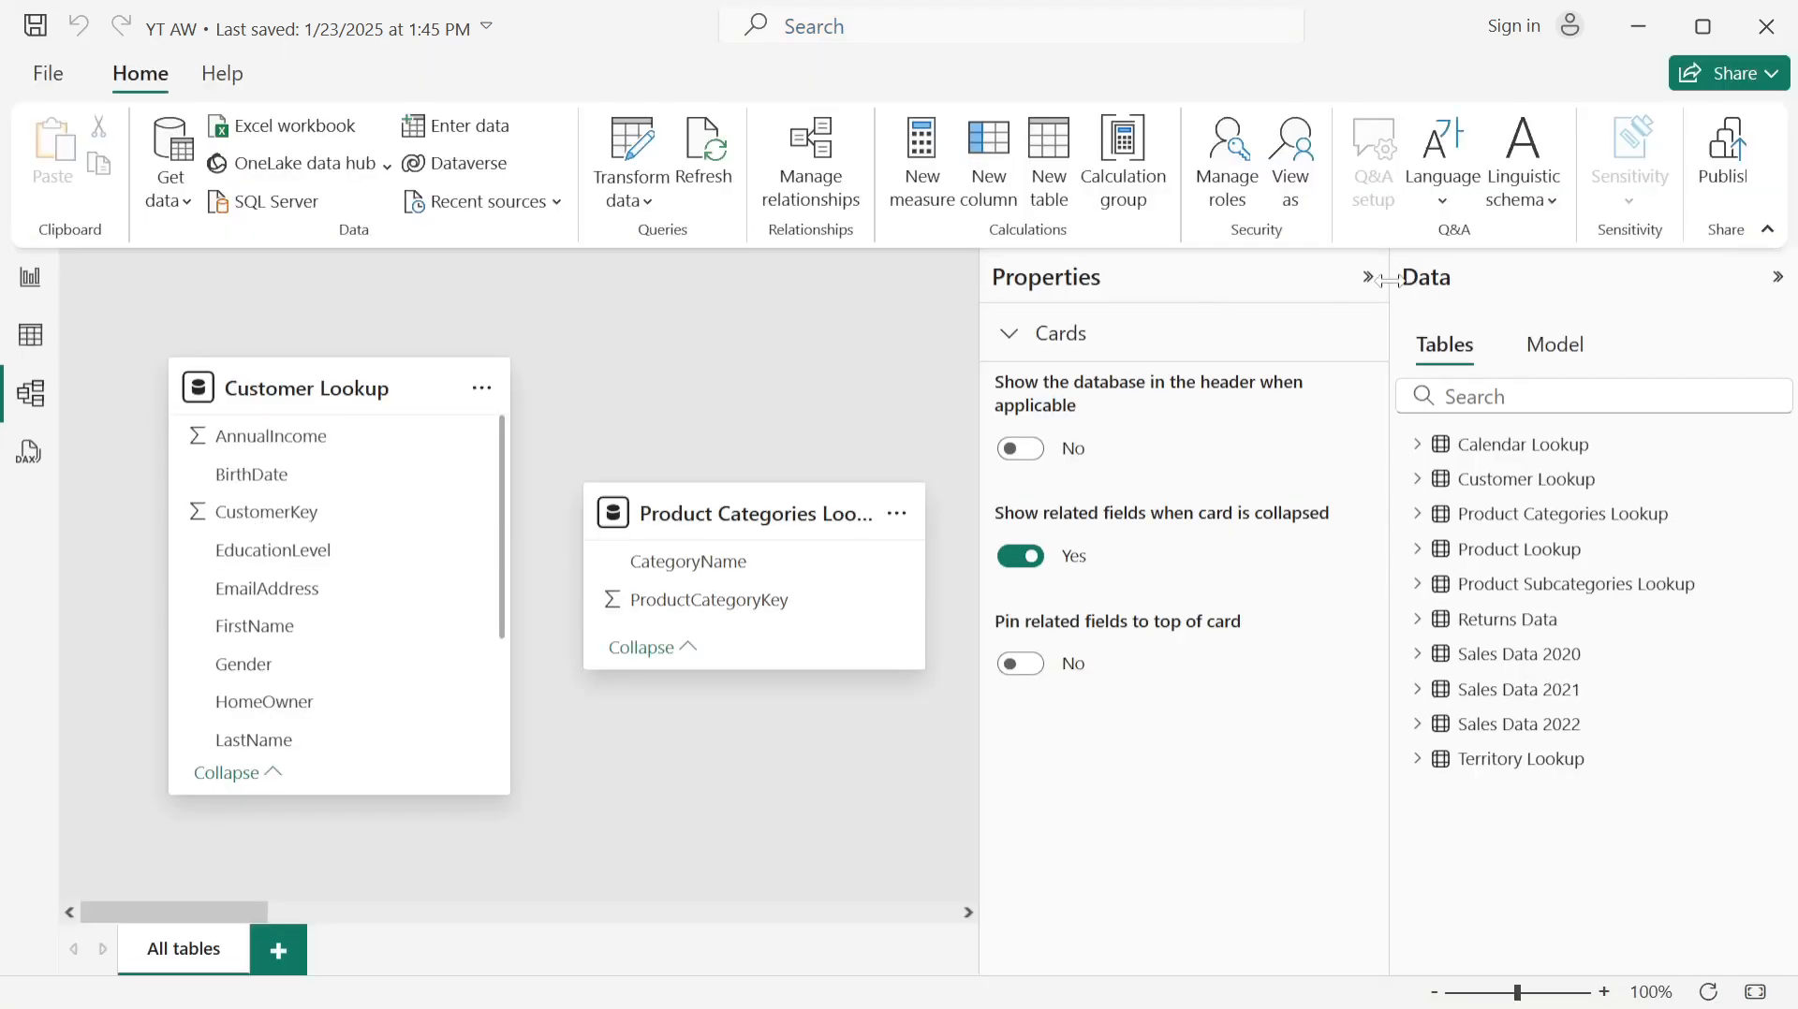
{"action": "left_click", "coordinate": [1371, 280]}
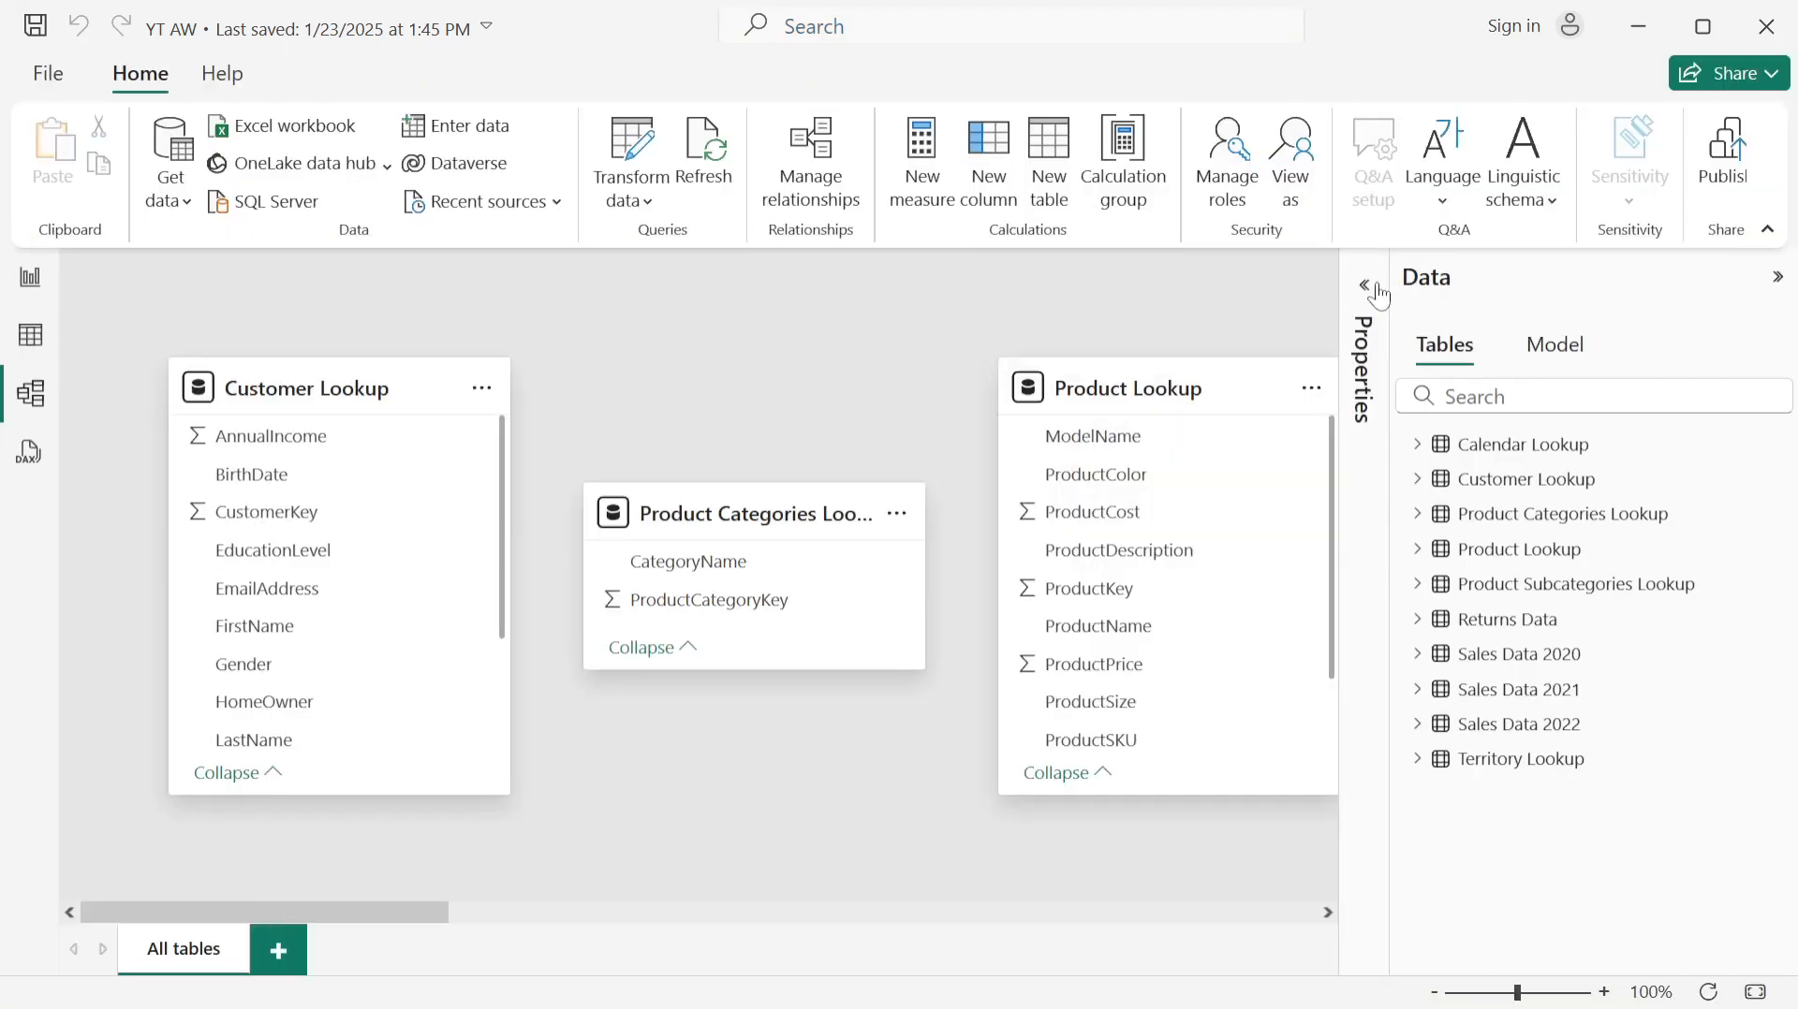
{"action": "left_click", "coordinate": [1777, 281]}
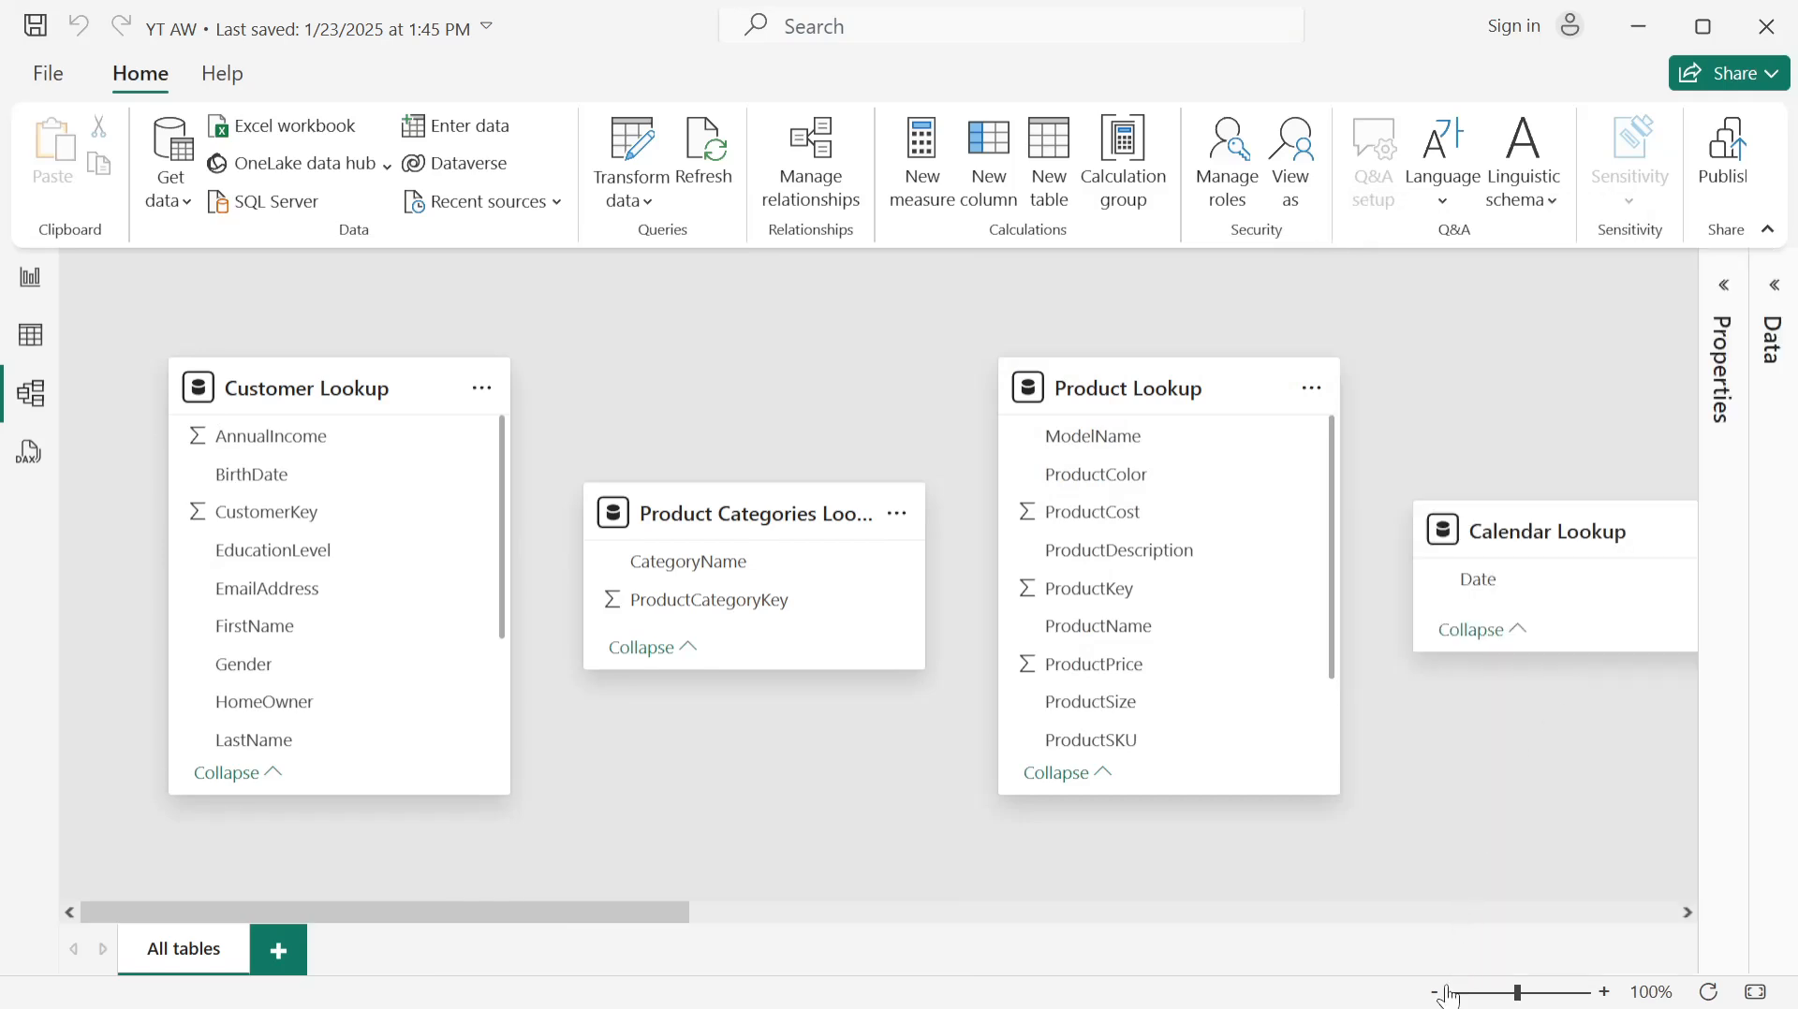
Step: Align Product Categories Lookup with Customer Lookup in the diagram and place Sales Data 2020, Returns Data and Sales Data 2021 below the lookup tables
{"action": "left_click", "coordinate": [1435, 992]}
{"action": "left_click", "coordinate": [1435, 992]}
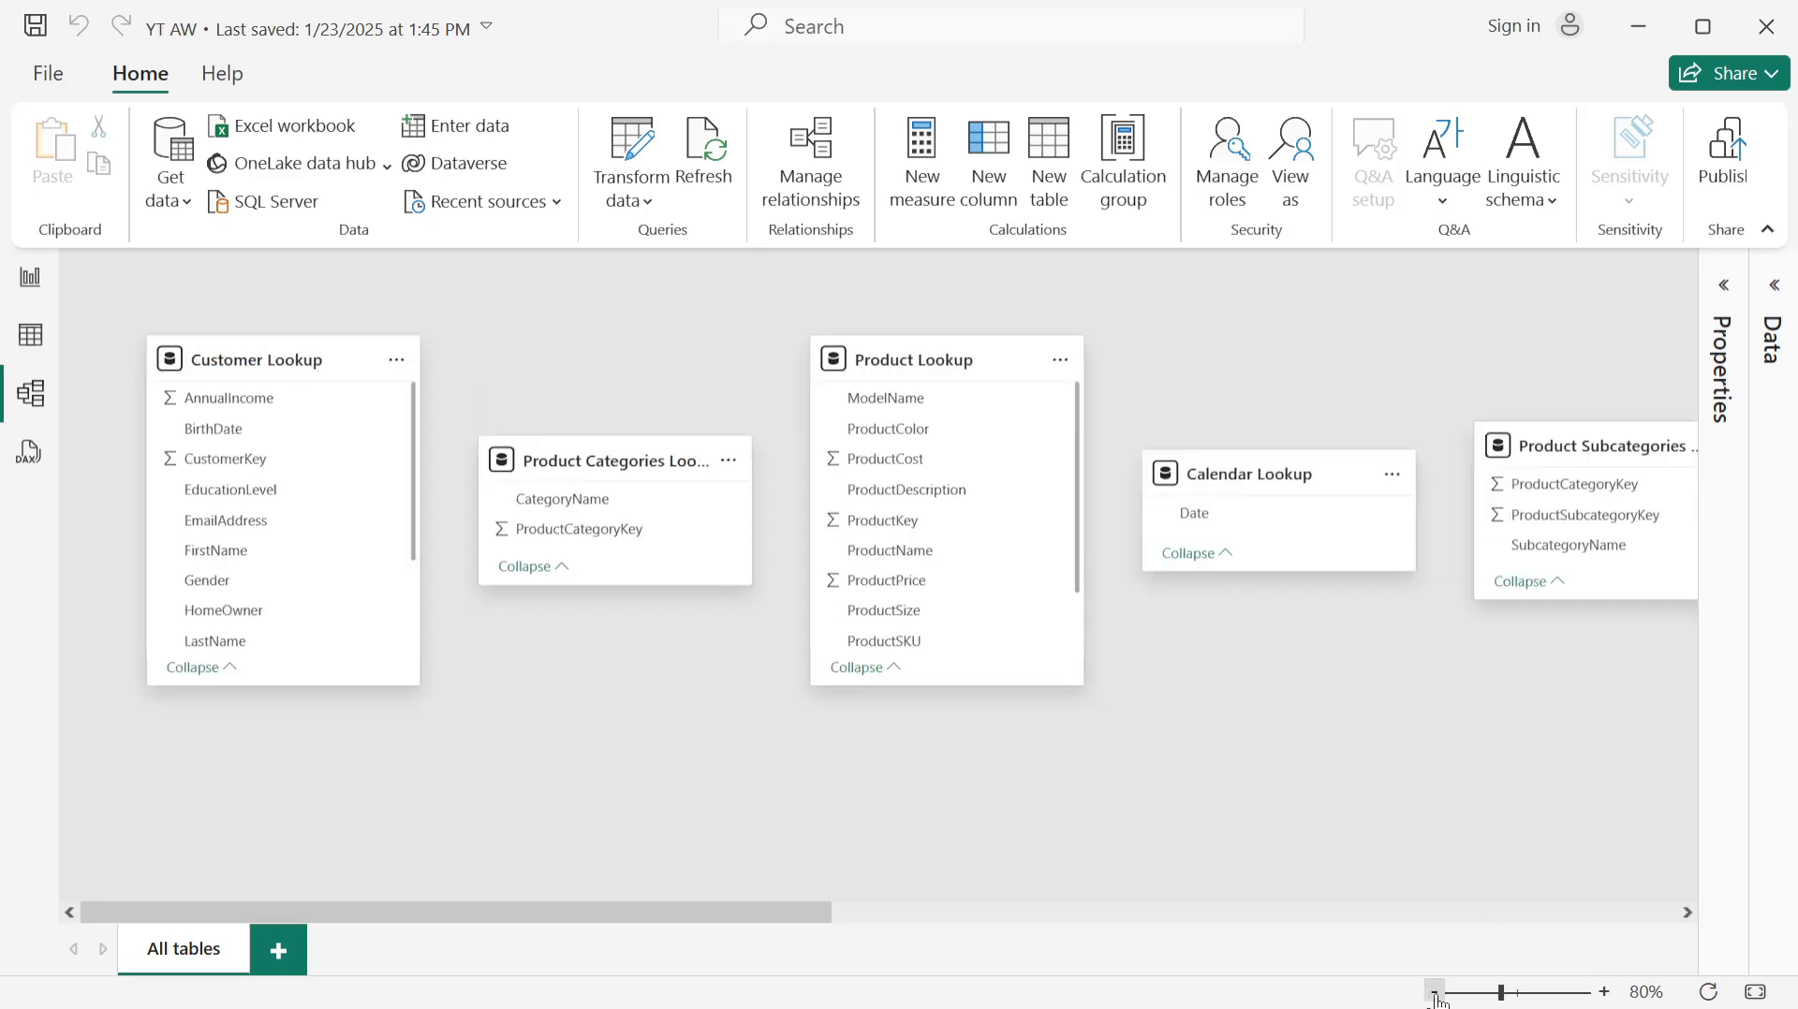
{"action": "left_click", "coordinate": [1435, 992]}
{"action": "left_click", "coordinate": [1435, 992]}
{"action": "left_click", "coordinate": [1435, 991]}
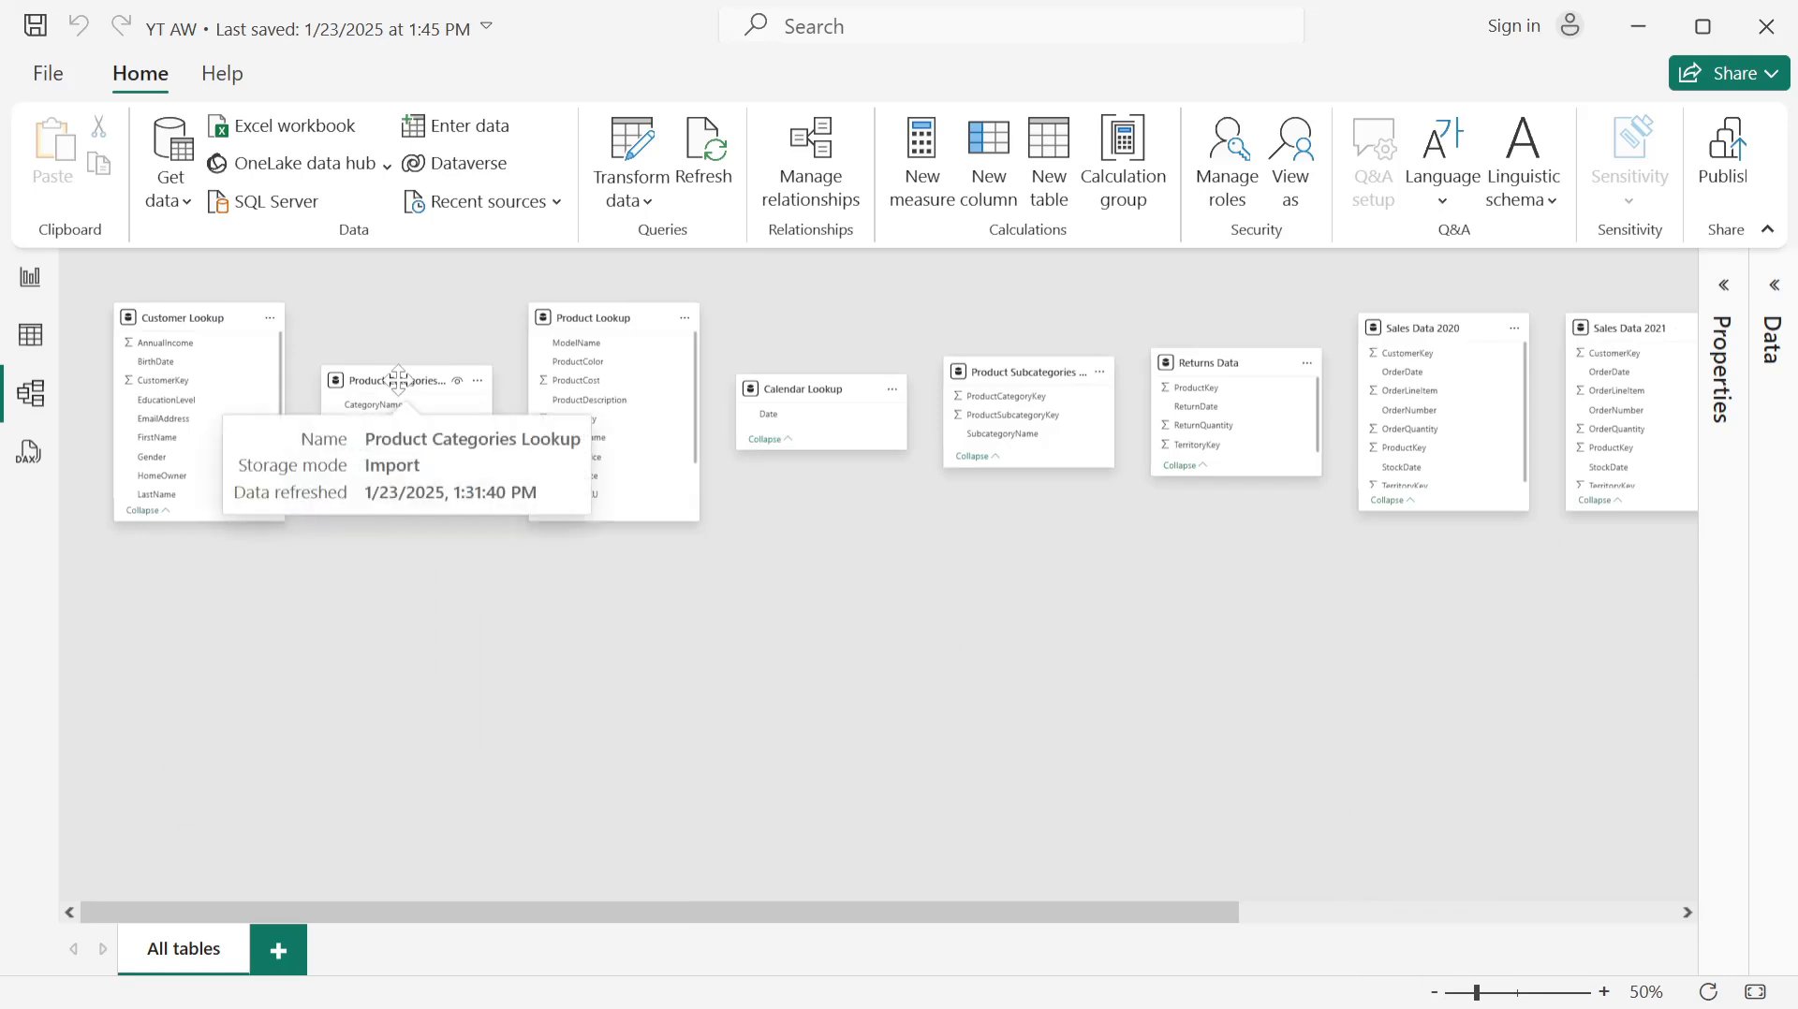
{"action": "left_click_drag", "start_coordinate": [397, 372], "coordinate": [391, 311]}
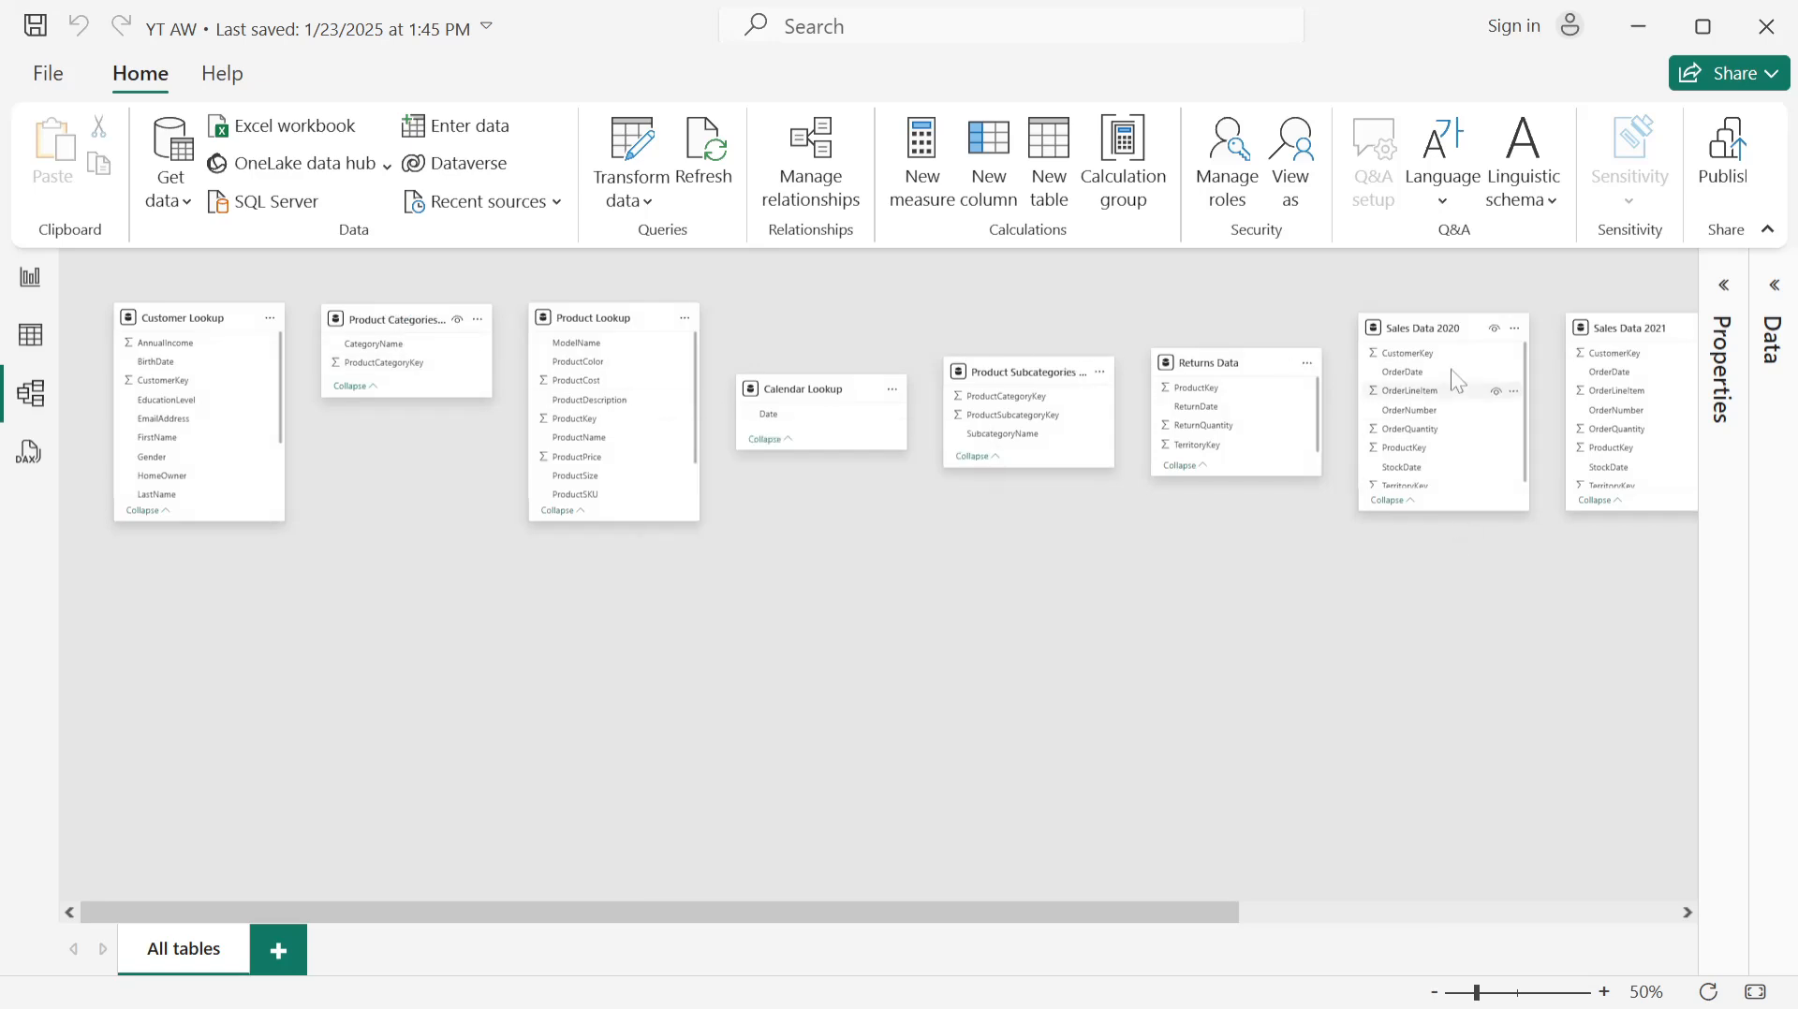
{"action": "left_click_drag", "start_coordinate": [1427, 323], "coordinate": [431, 677]}
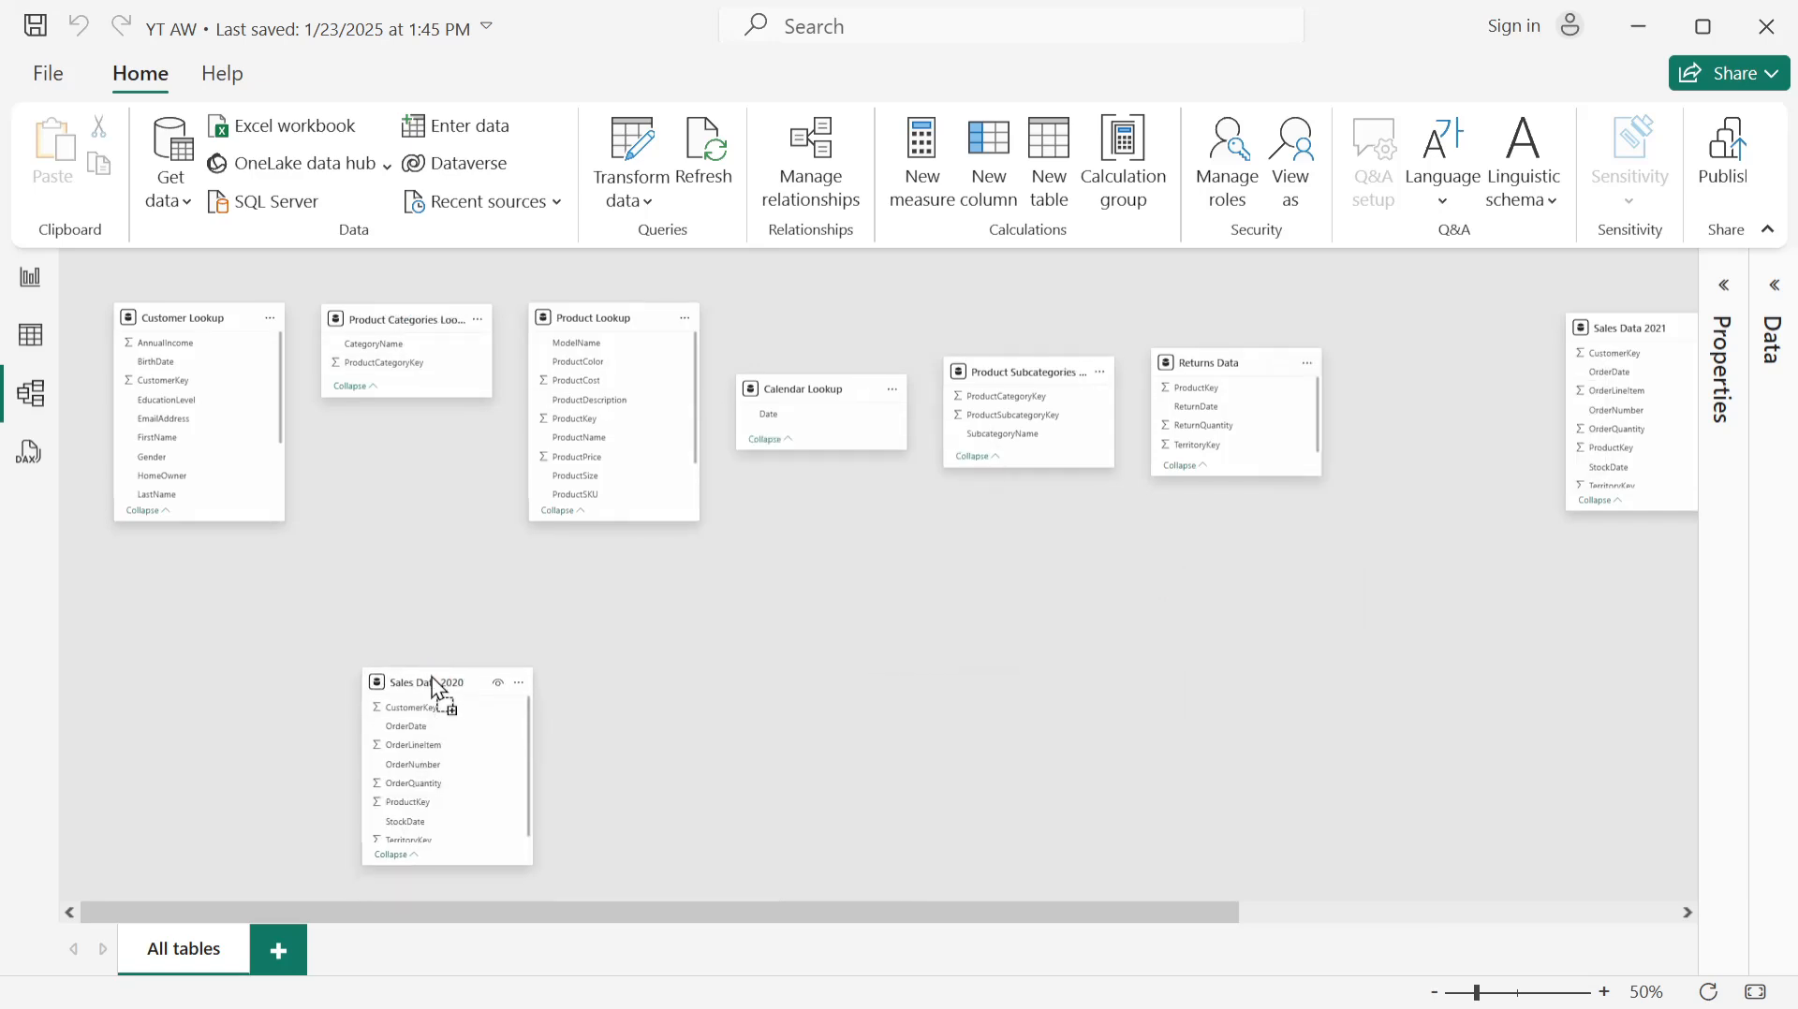
{"action": "left_click_drag", "start_coordinate": [1217, 367], "coordinate": [682, 686]}
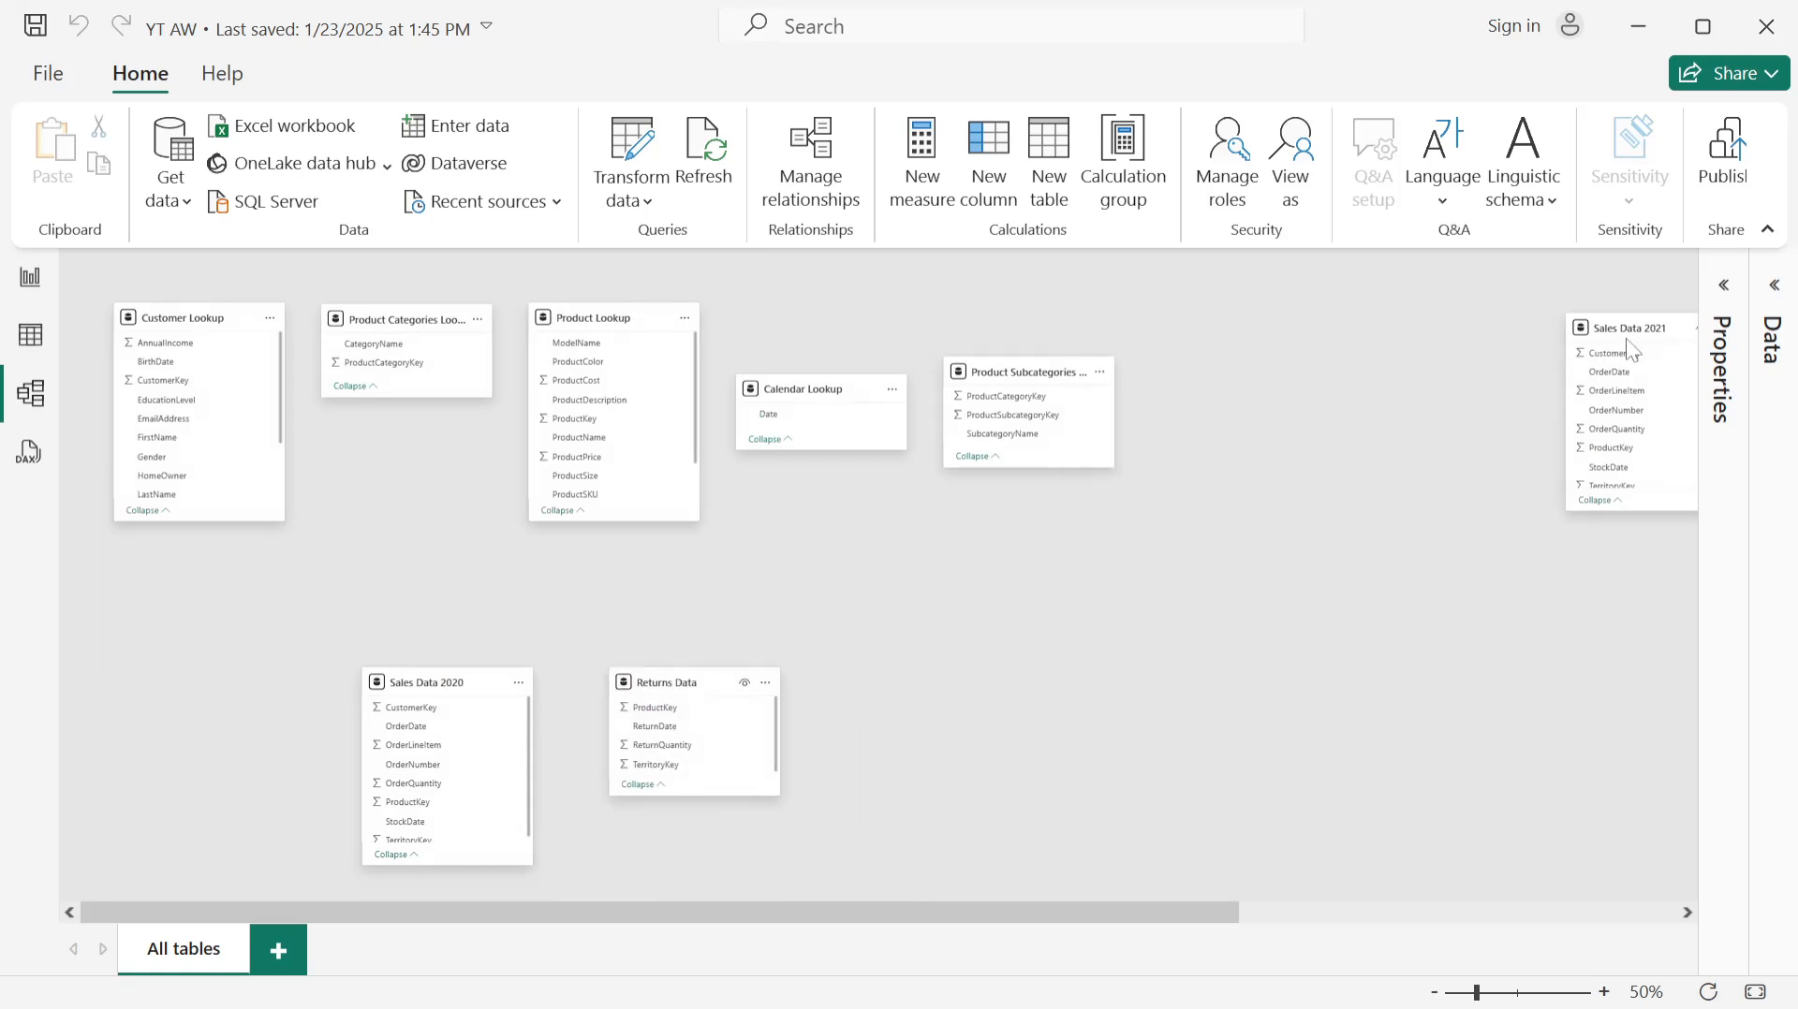
{"action": "left_click_drag", "start_coordinate": [1629, 329], "coordinate": [987, 537]}
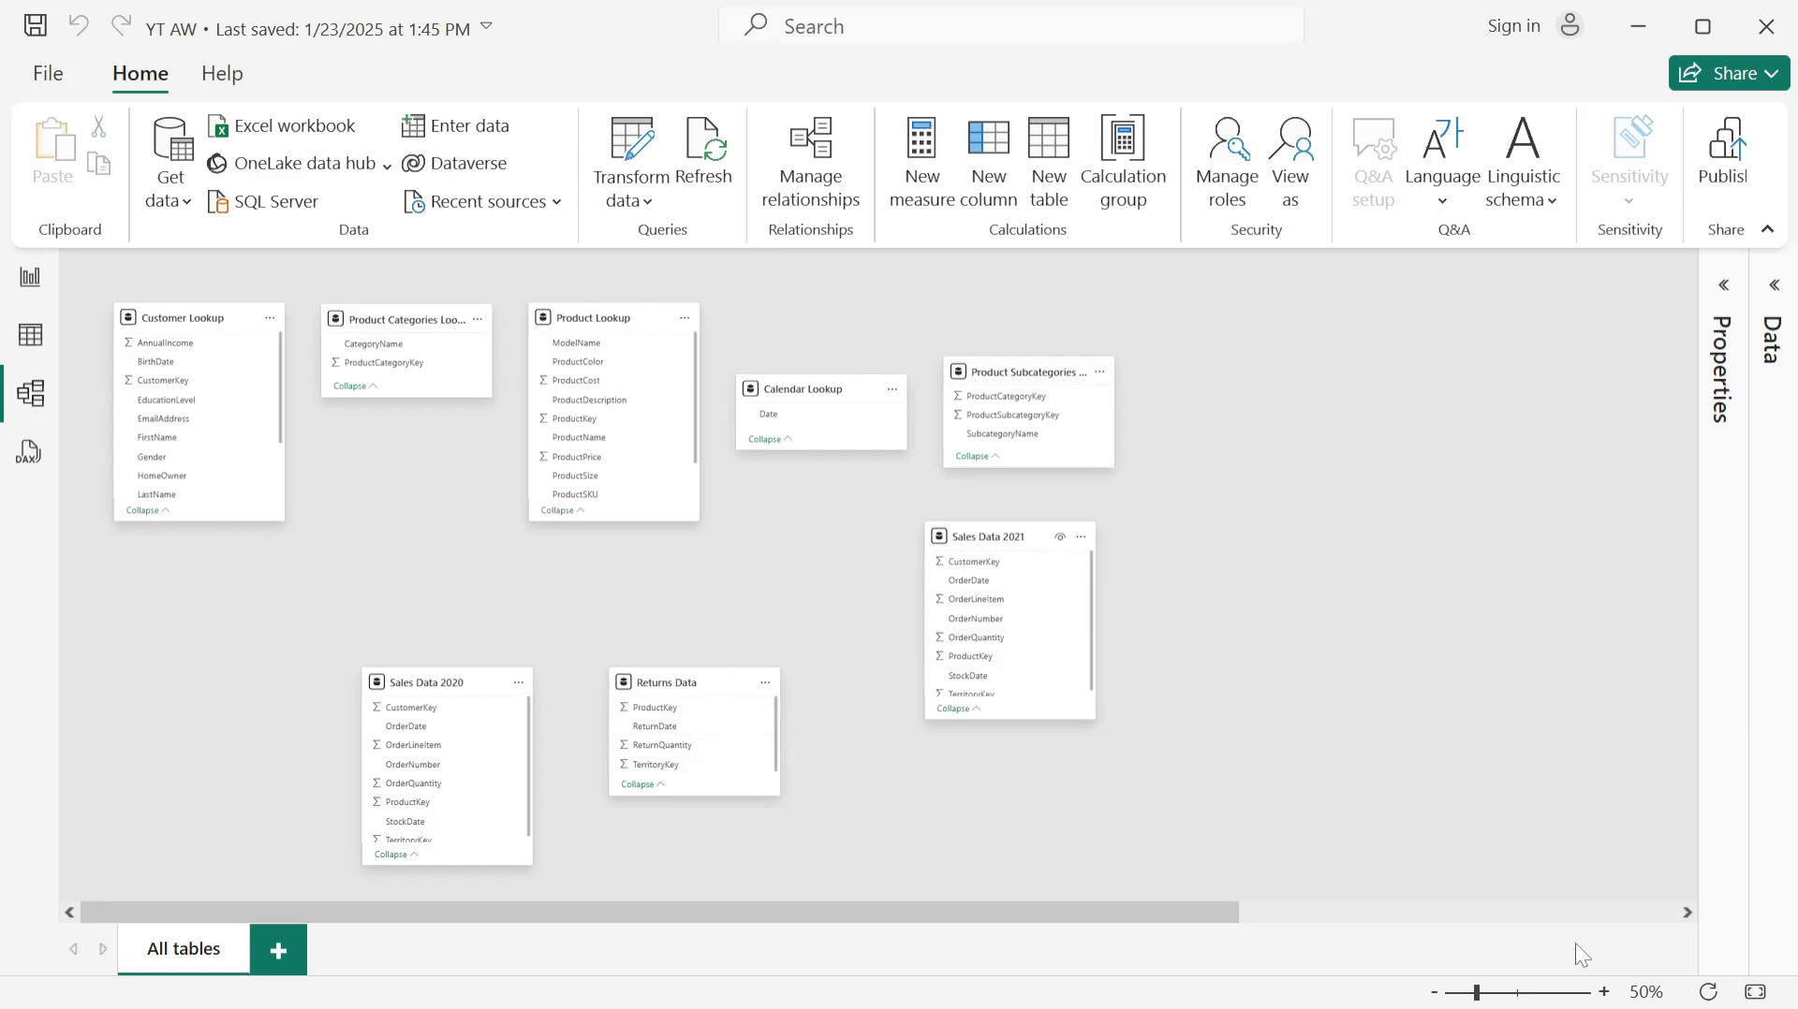
Step: Move the Sales Data 2020 and Returns Data tables up, closer beneath the row of lookup tables
{"action": "left_click", "coordinate": [1605, 993]}
{"action": "left_click", "coordinate": [1605, 993]}
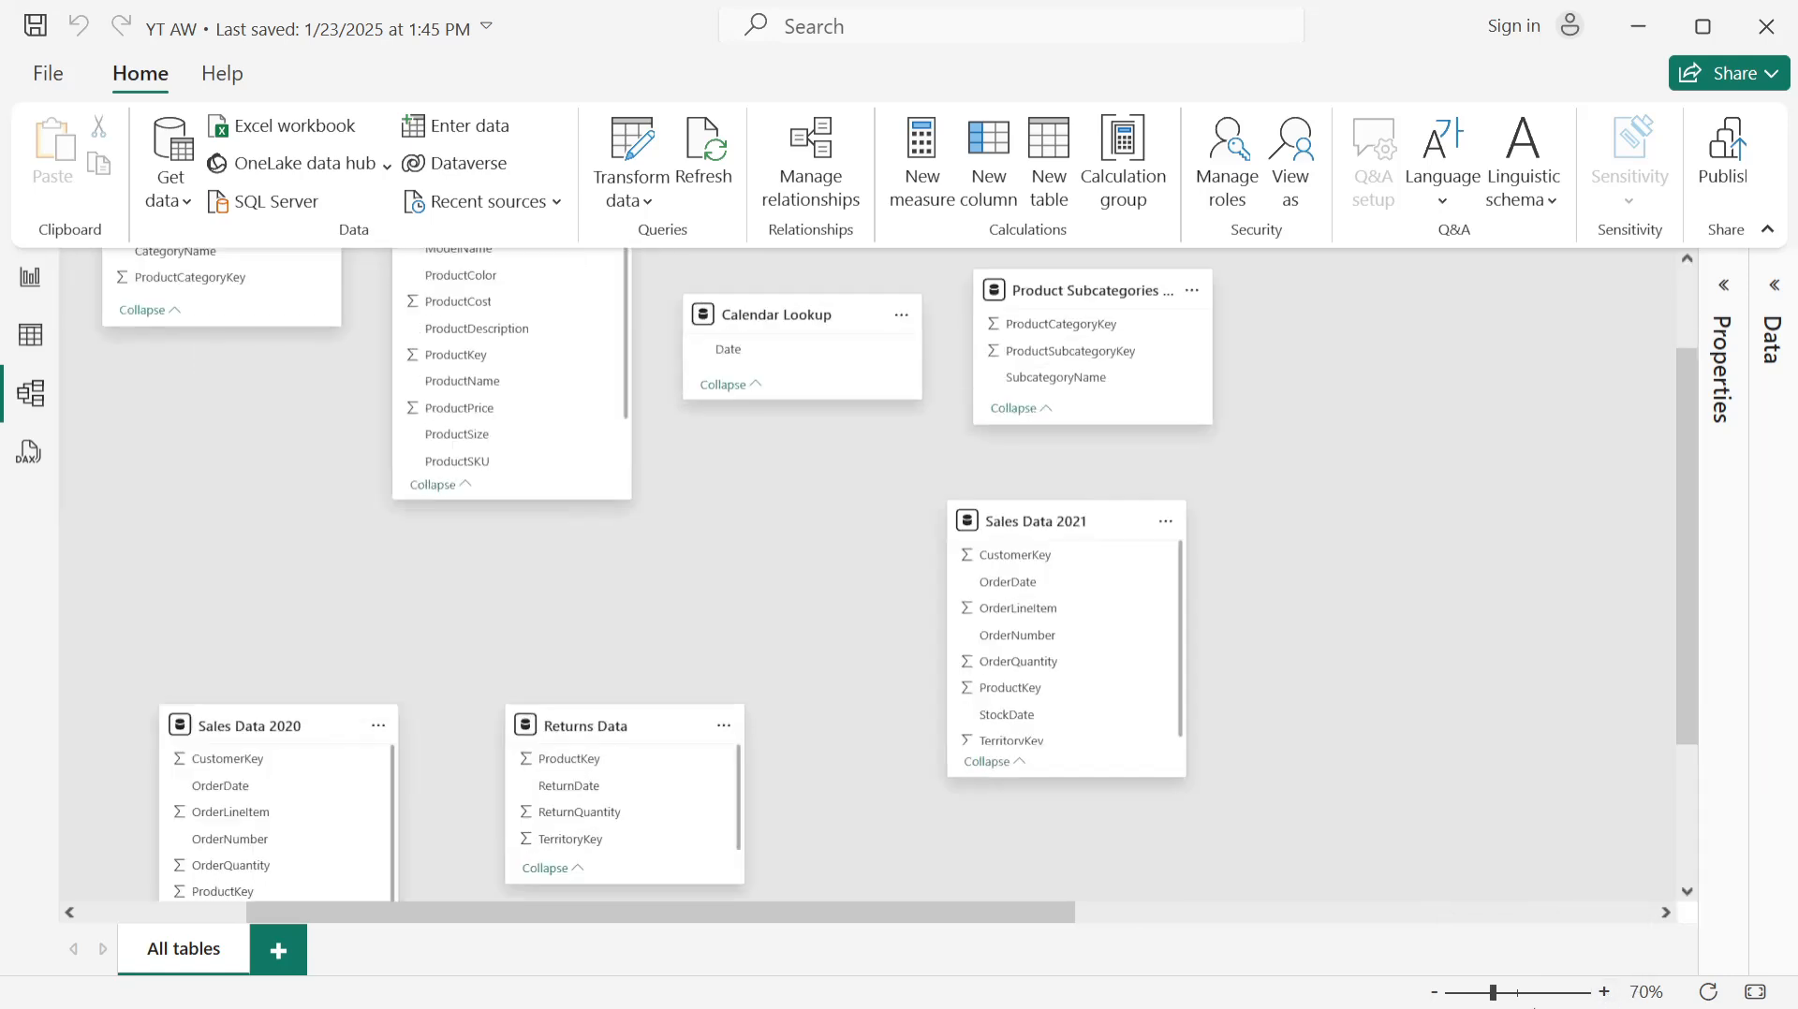
{"action": "left_click", "coordinate": [1495, 995]}
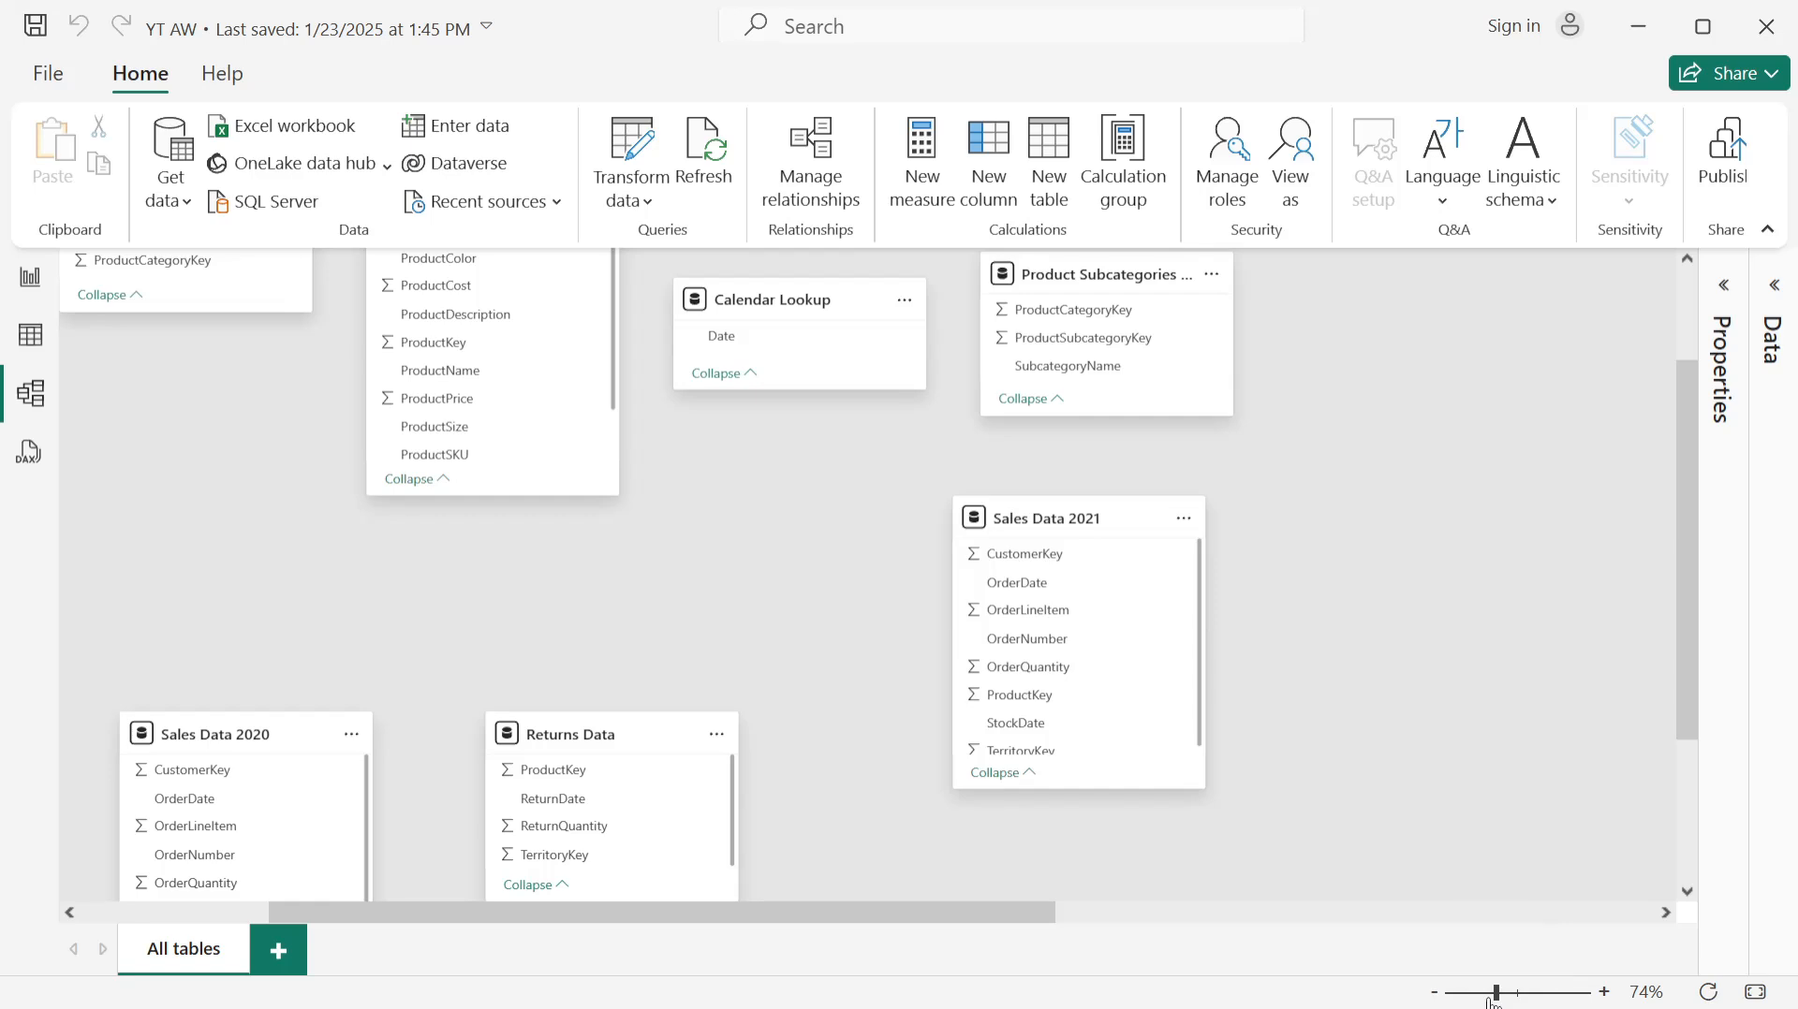
{"action": "left_click_drag", "start_coordinate": [1033, 902], "coordinate": [783, 884]}
{"action": "scroll", "coordinate": [959, 669], "scroll_direction": "up", "scroll_amount": 3}
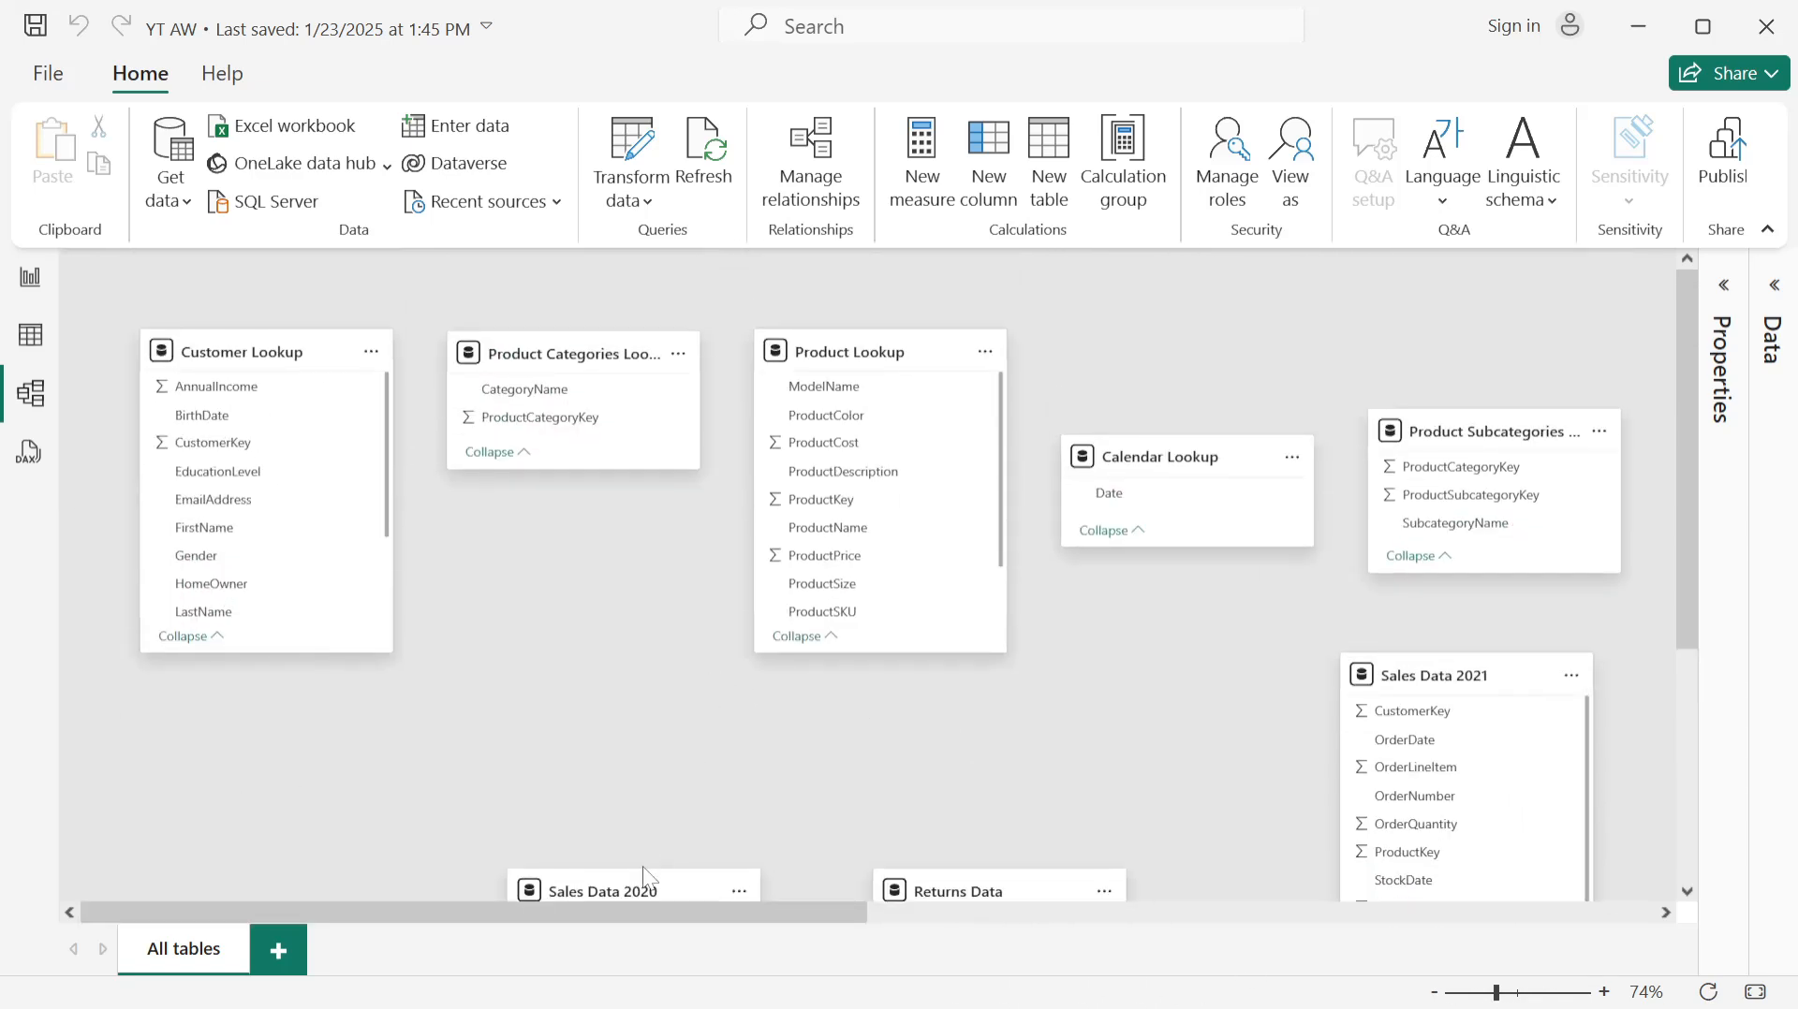
{"action": "left_click_drag", "start_coordinate": [634, 890], "coordinate": [579, 729]}
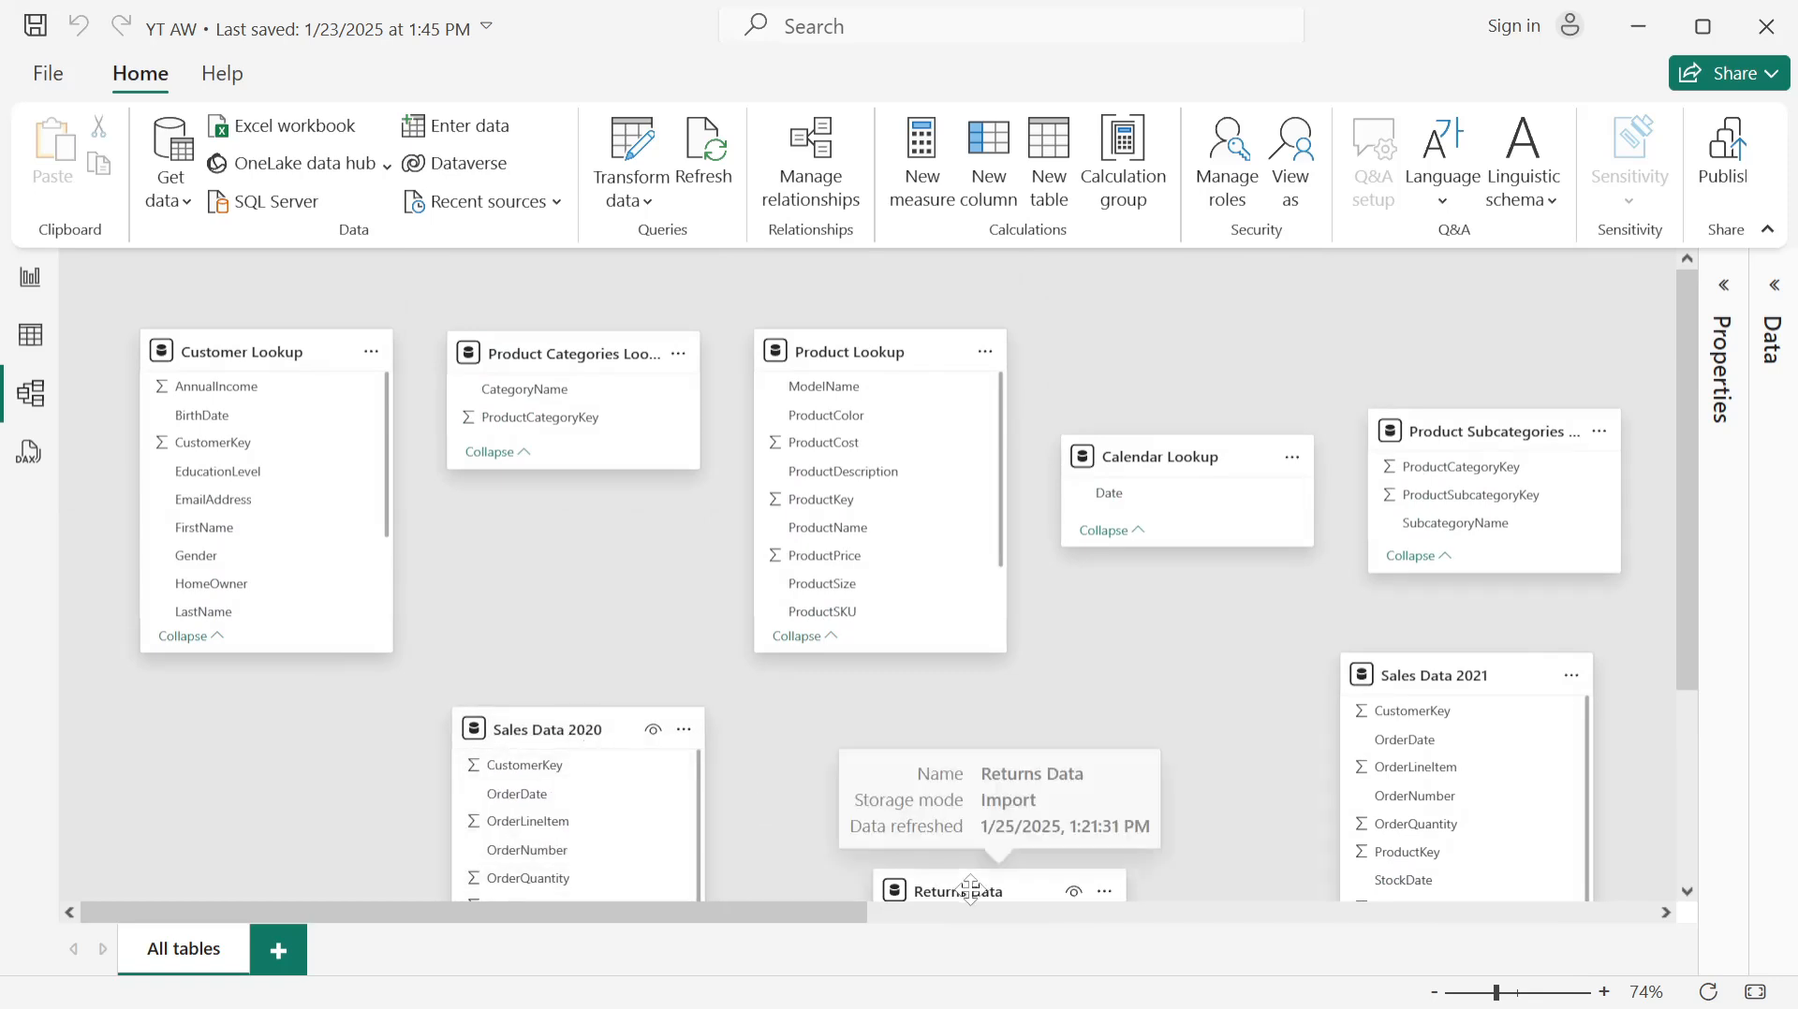
{"action": "left_click_drag", "start_coordinate": [970, 890], "coordinate": [907, 703]}
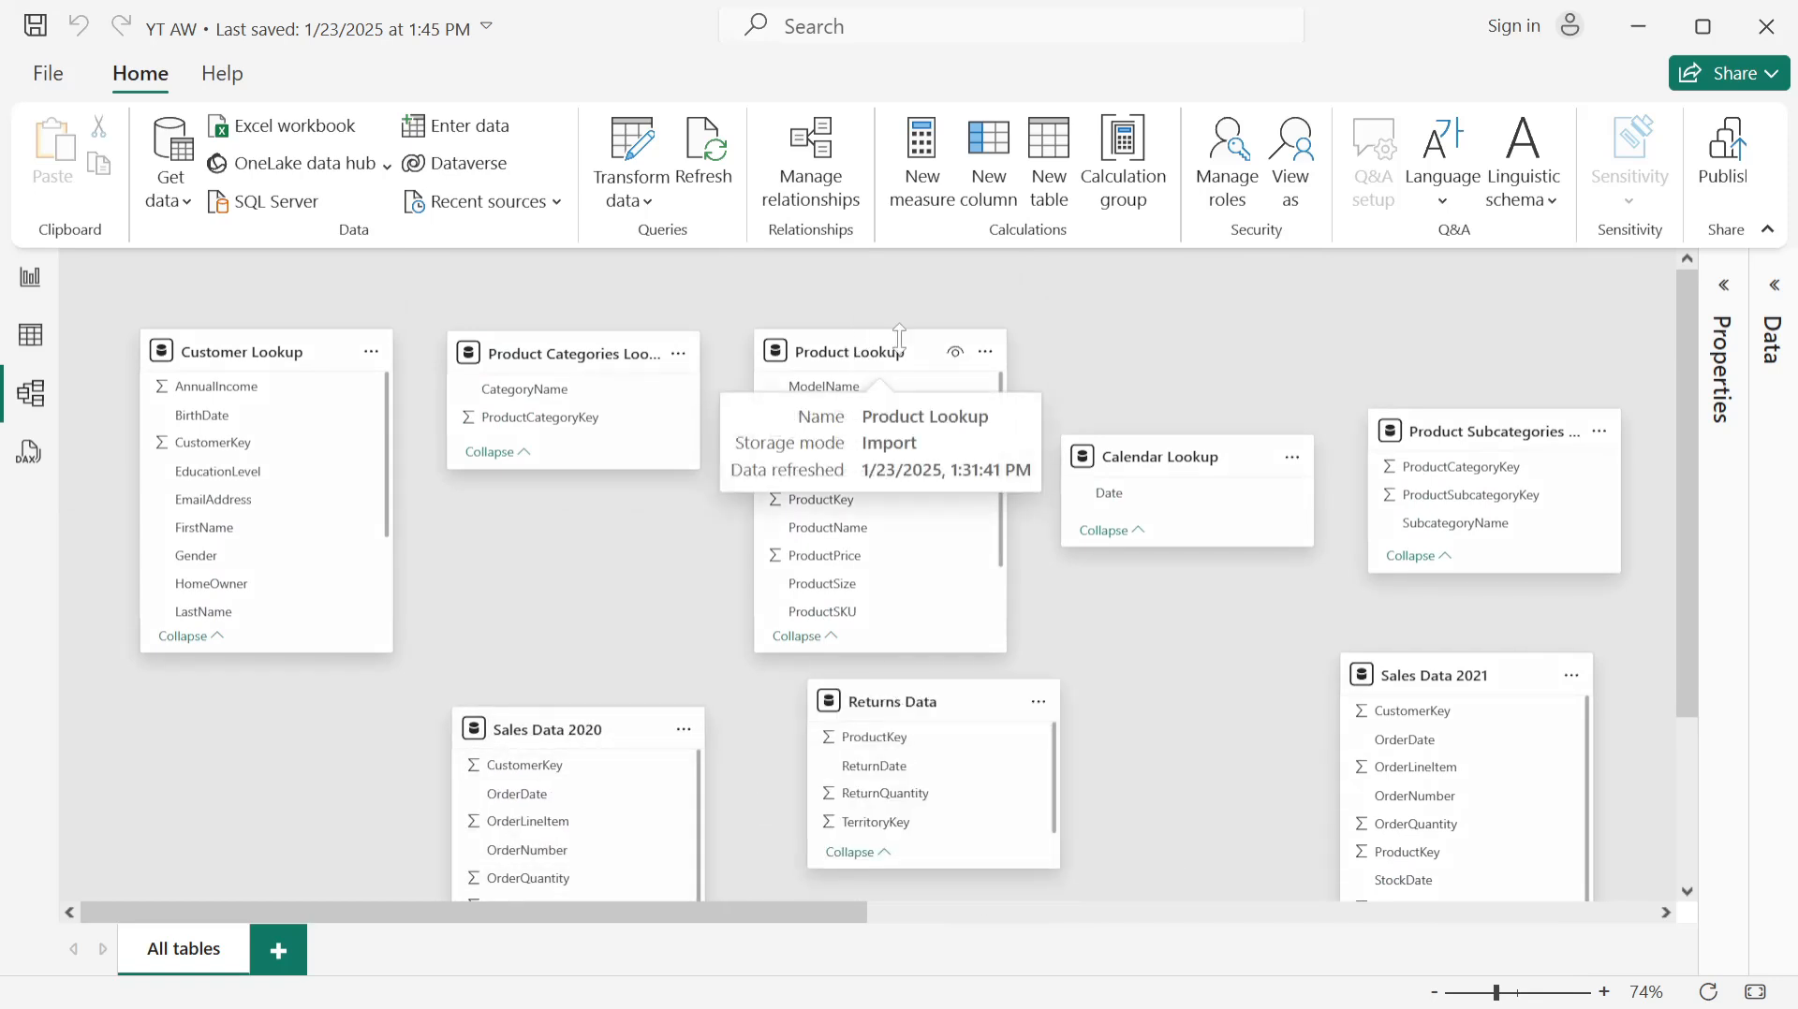
Step: Align Calendar Lookup and Product Subcategories Lookup with the upper row of tables, and raise Sales Data 2021 and Sales Data 2020 closer beneath it
{"action": "left_click_drag", "start_coordinate": [1148, 454], "coordinate": [1142, 349]}
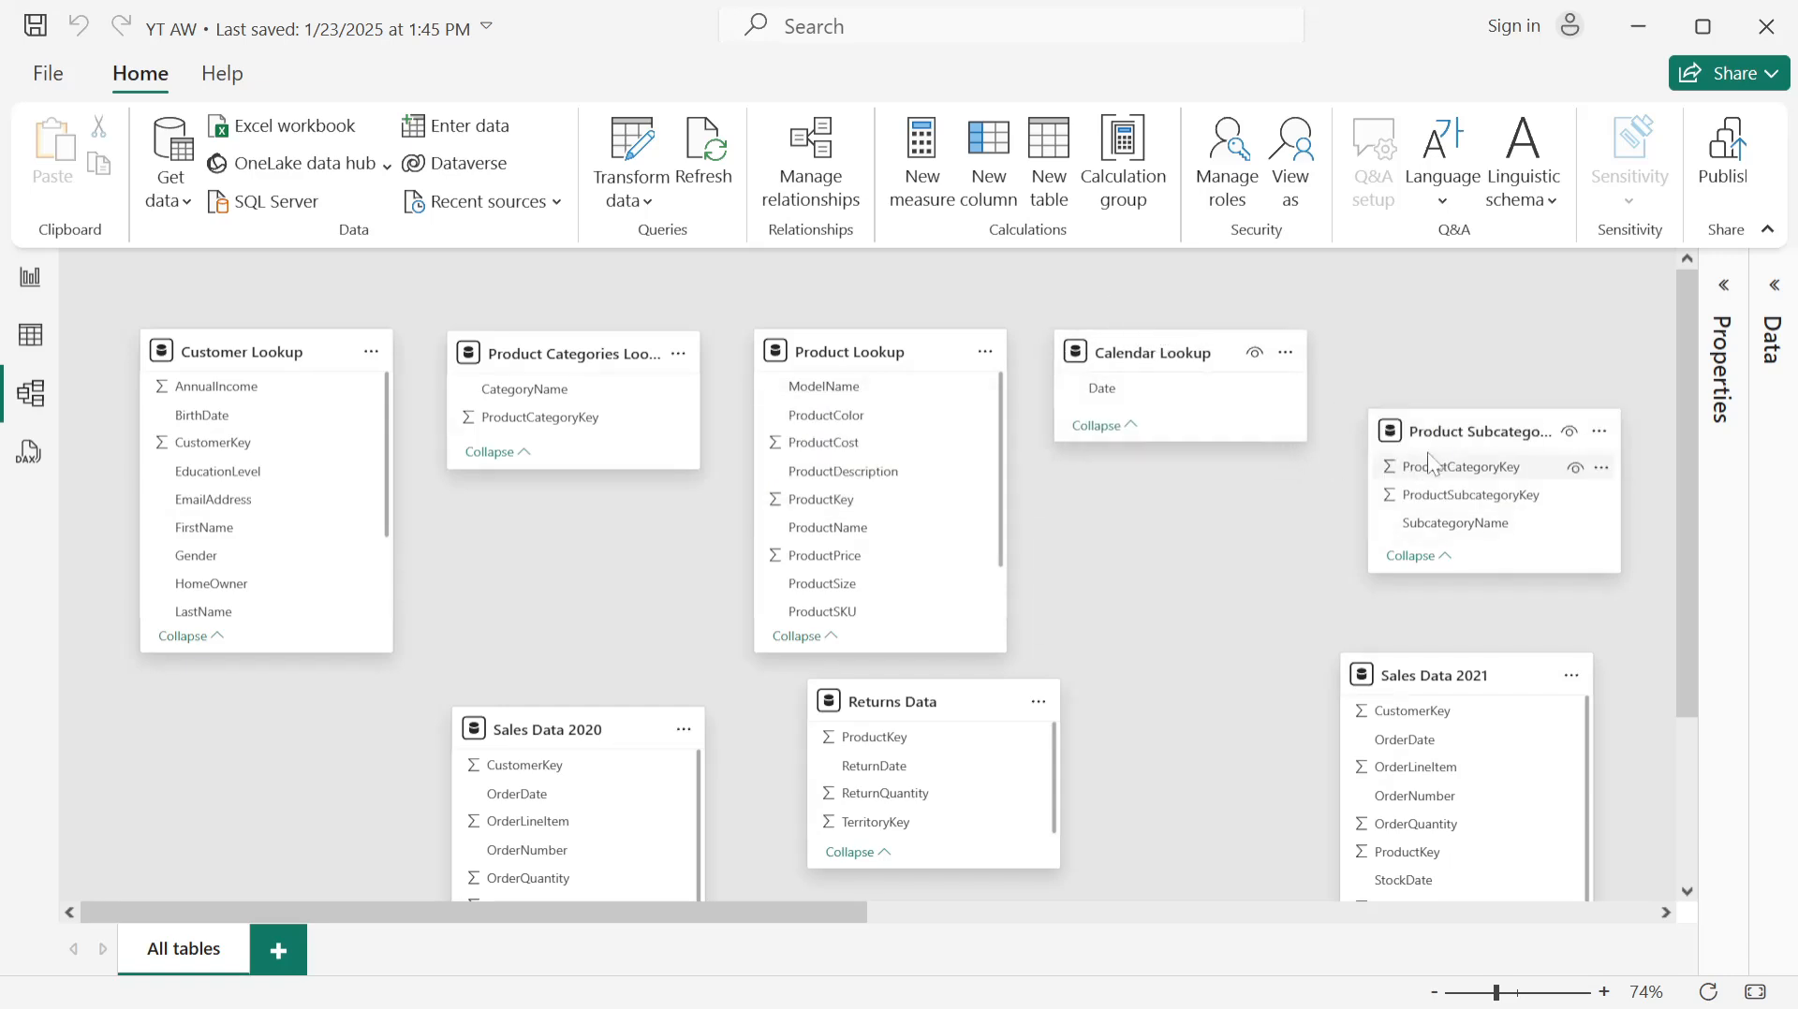
{"action": "left_click_drag", "start_coordinate": [1480, 433], "coordinate": [1456, 354]}
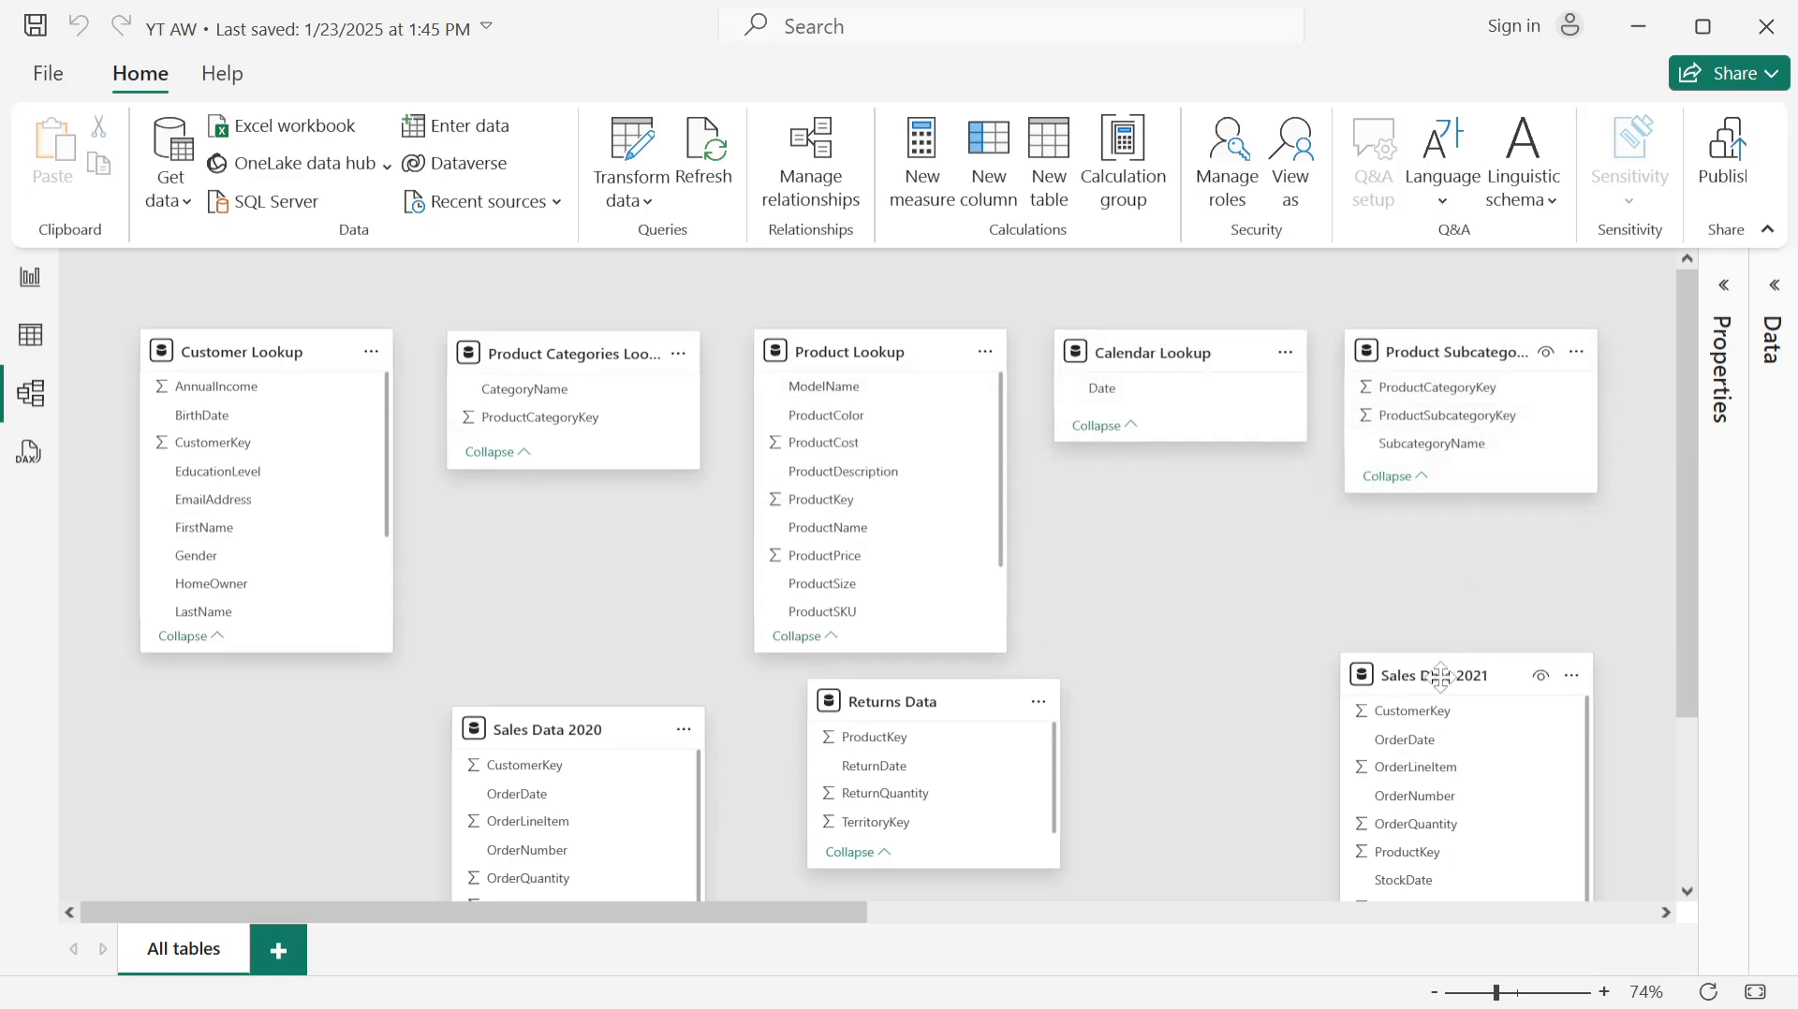
{"action": "left_click_drag", "start_coordinate": [1440, 675], "coordinate": [1345, 571]}
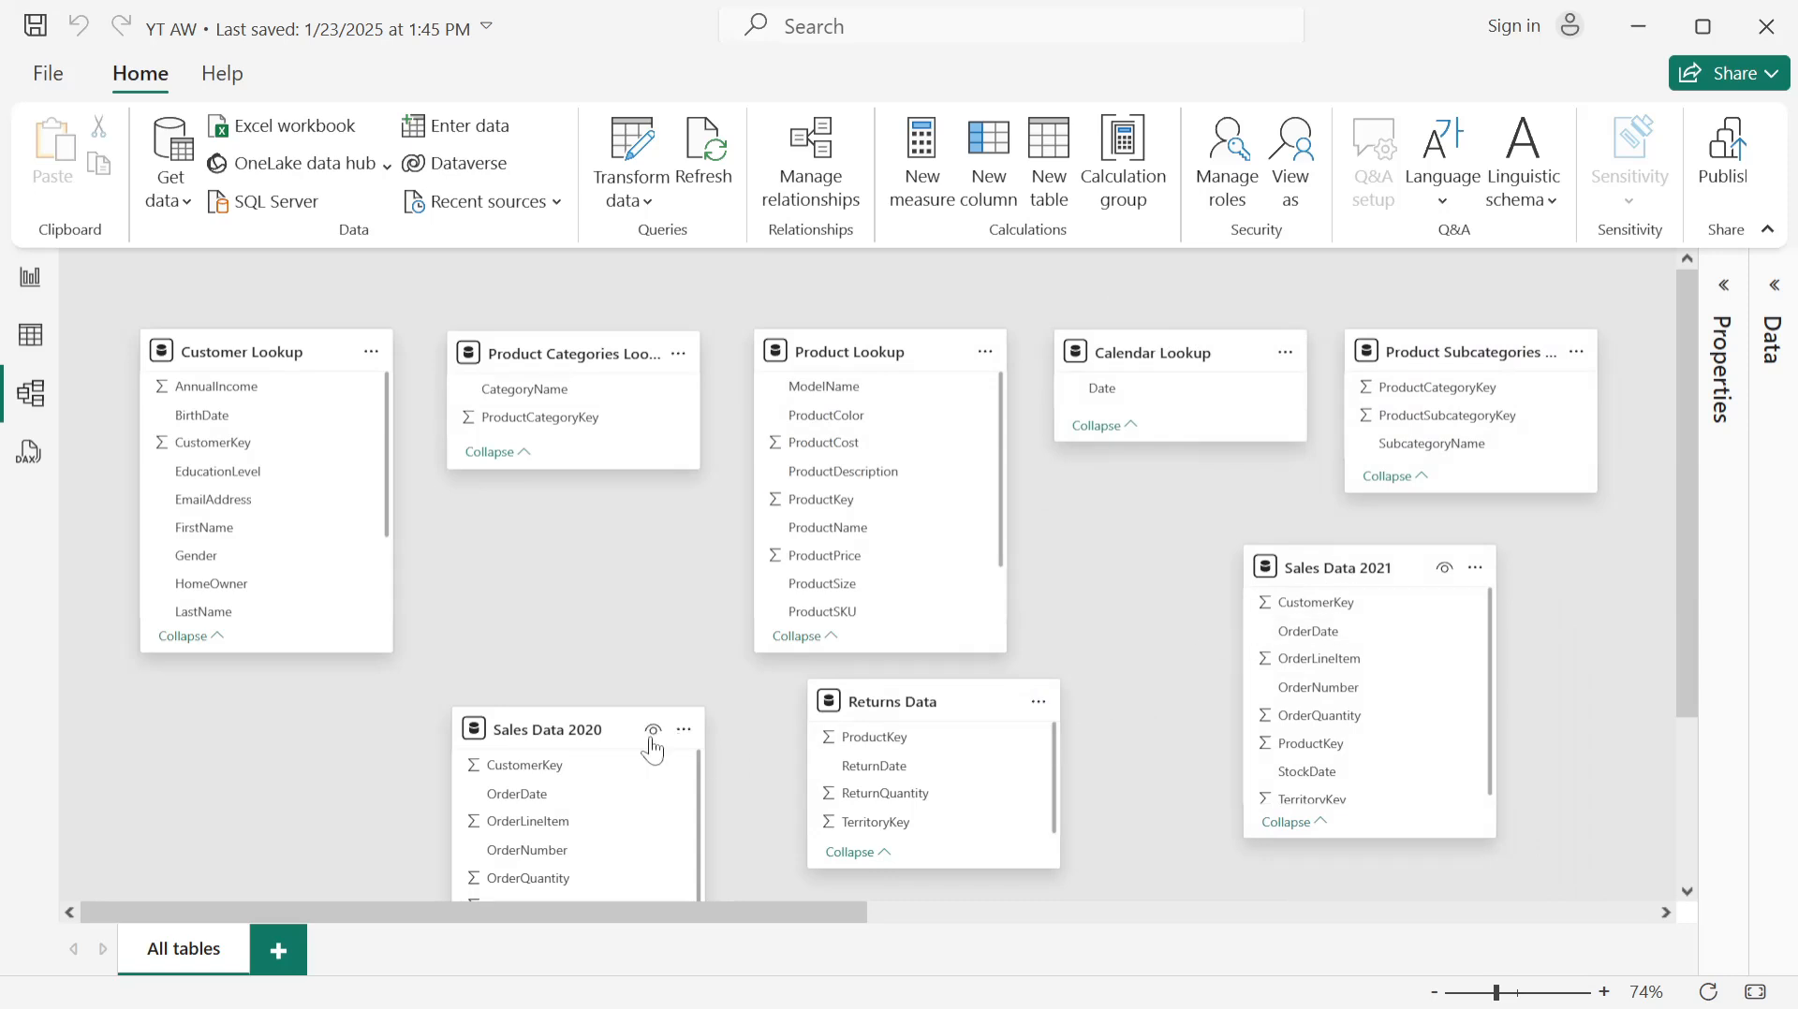
{"action": "left_click_drag", "start_coordinate": [560, 723], "coordinate": [562, 566]}
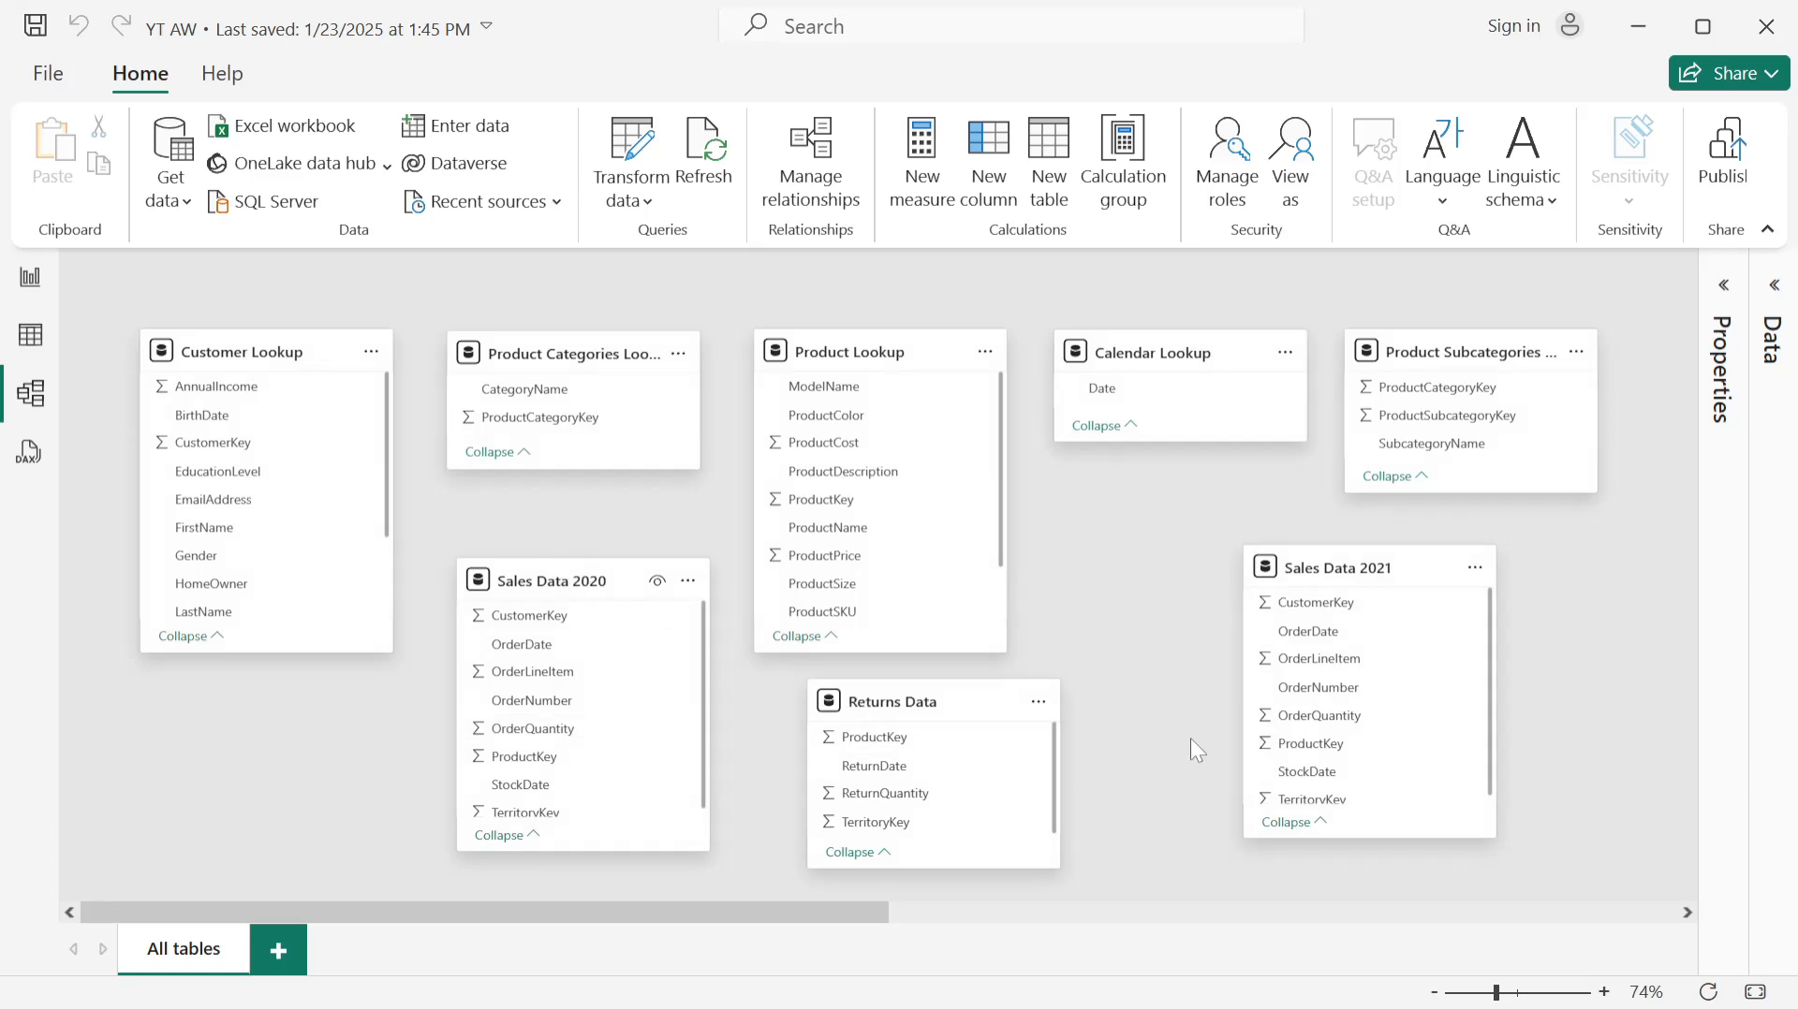
Step: Bring Territory Lookup below Calendar Lookup and place Sales Data 2022 beside Sales Data 2021 in the diagram
{"action": "left_click_drag", "start_coordinate": [845, 912], "coordinate": [1634, 764]}
{"action": "left_click_drag", "start_coordinate": [1129, 368], "coordinate": [176, 492]}
{"action": "left_click_drag", "start_coordinate": [1437, 440], "coordinate": [778, 512]}
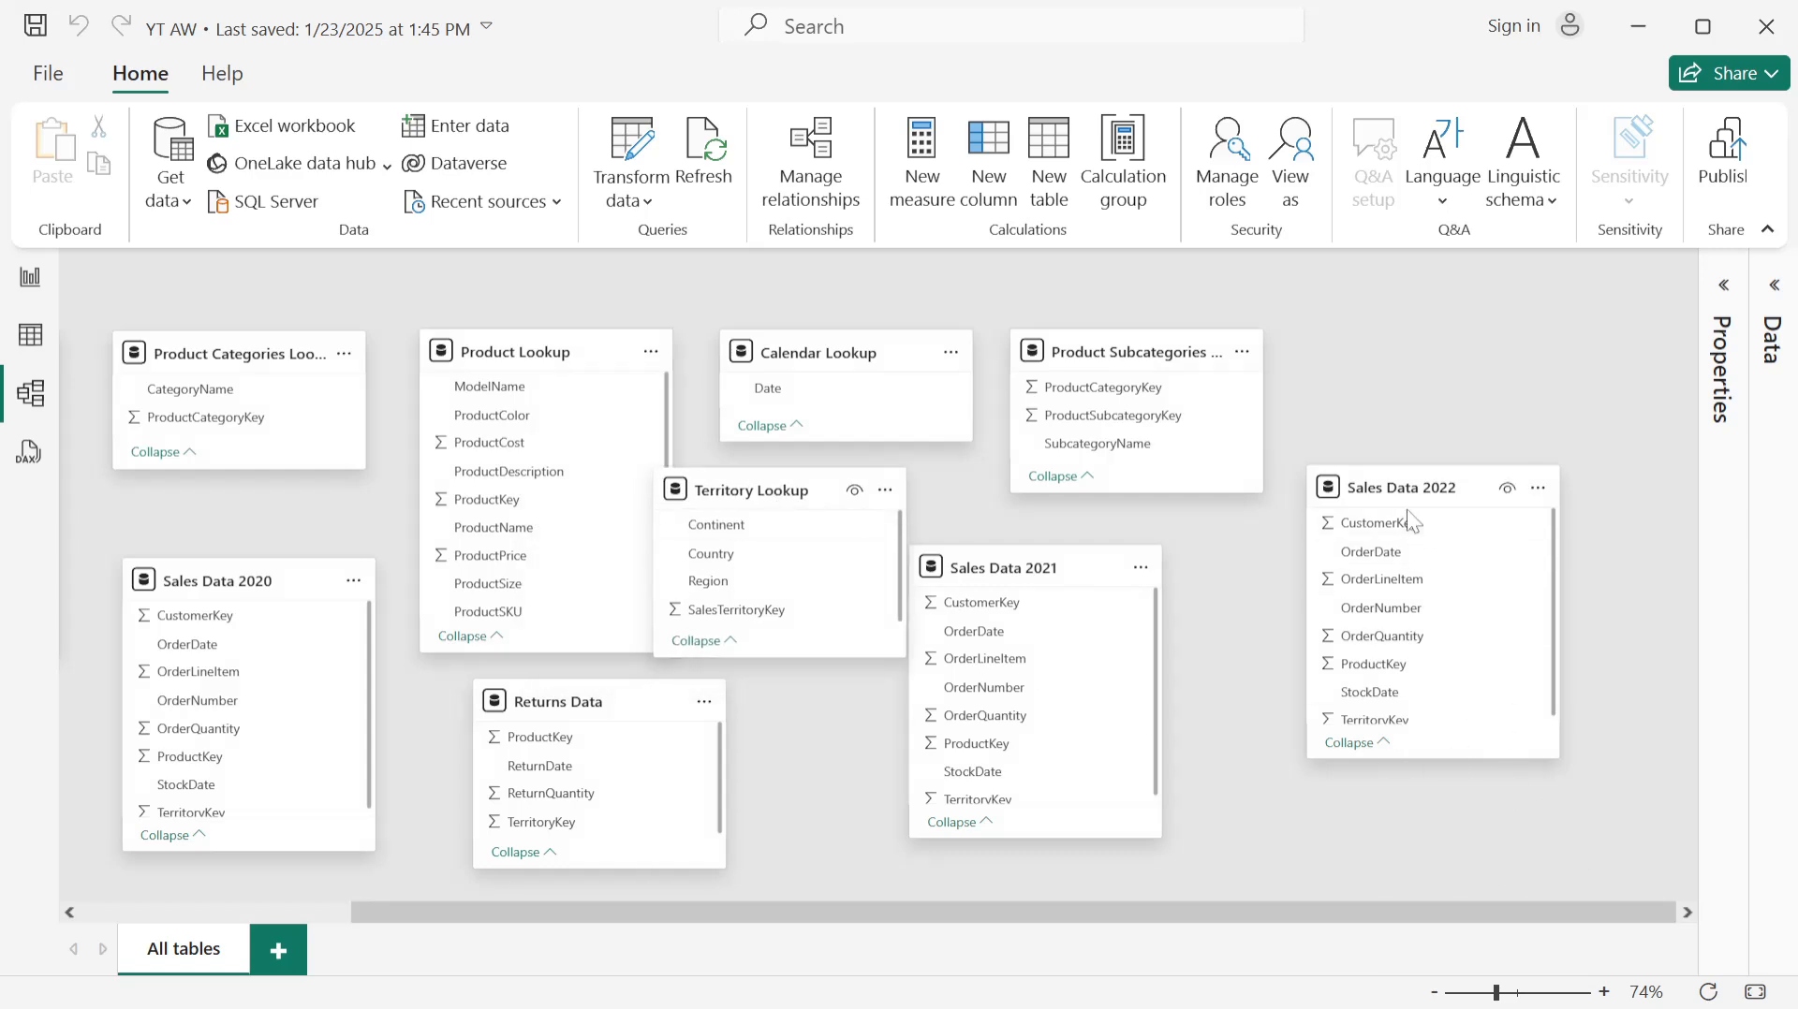
{"action": "left_click_drag", "start_coordinate": [1408, 488], "coordinate": [1644, 524]}
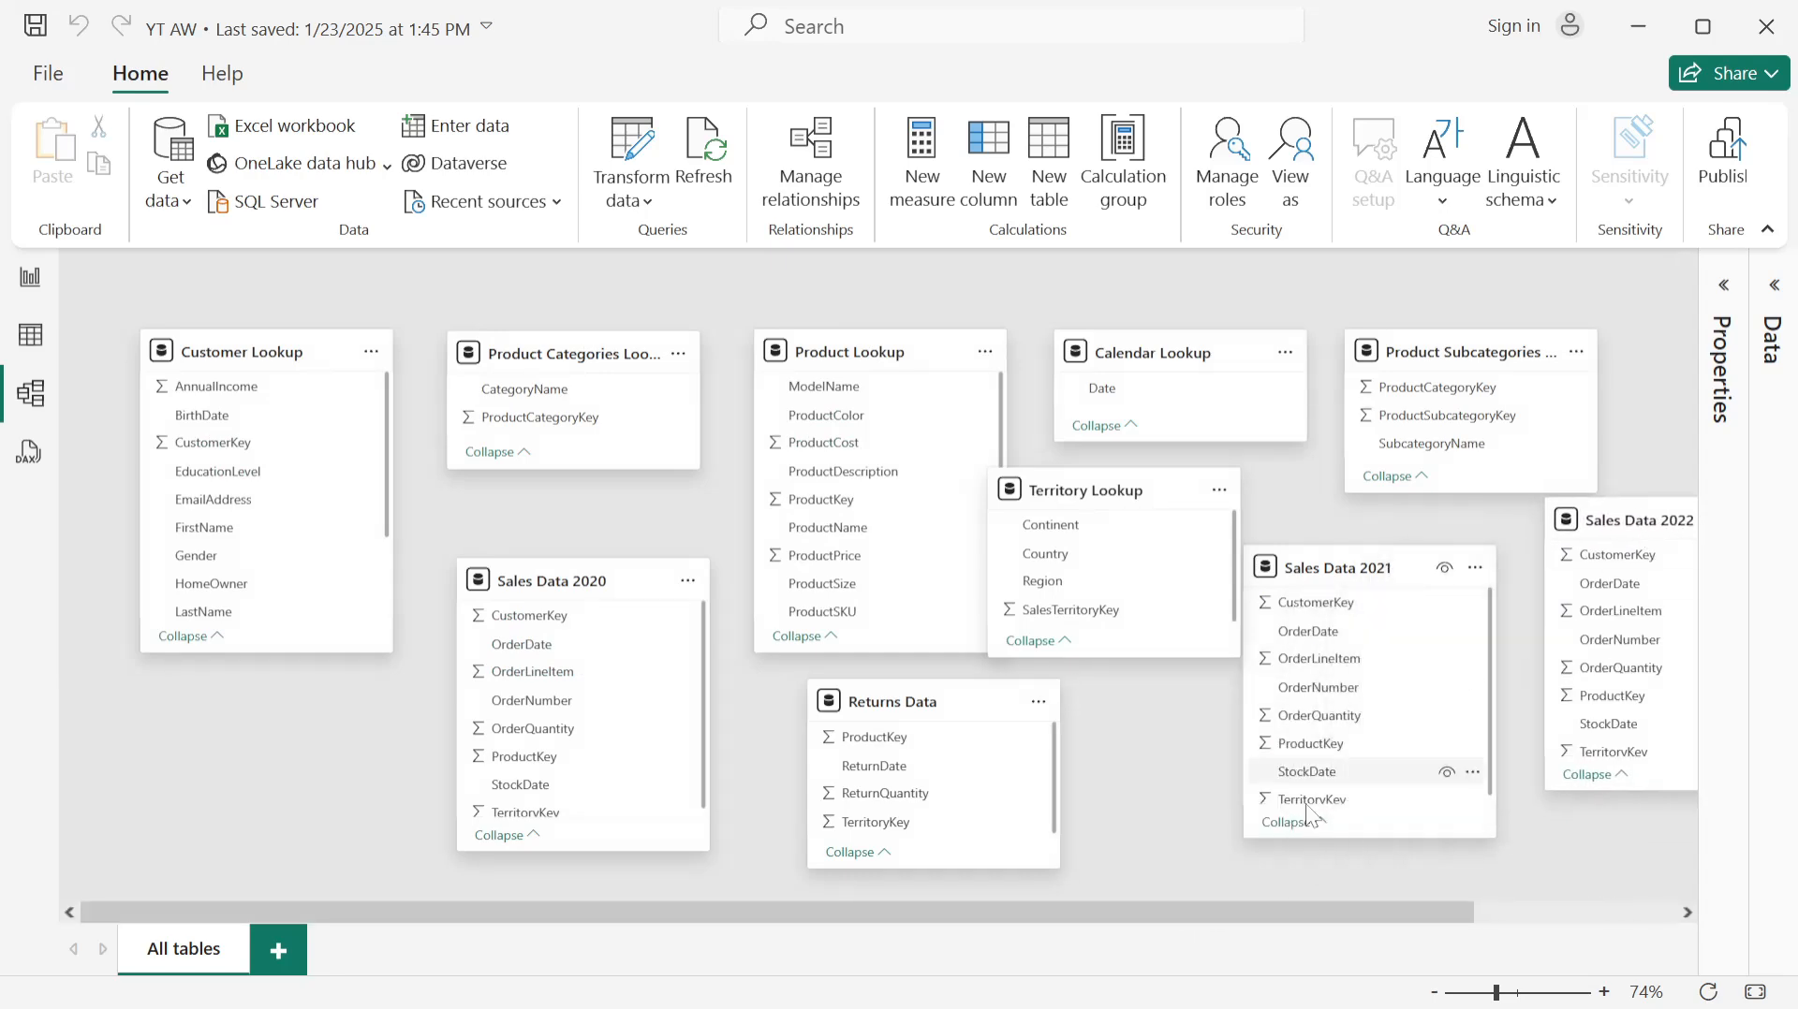
Step: Lower Sales Data 2022 in the diagram so it lines up with Sales Data 2021
{"action": "left_click_drag", "start_coordinate": [1189, 918], "coordinate": [1280, 918]}
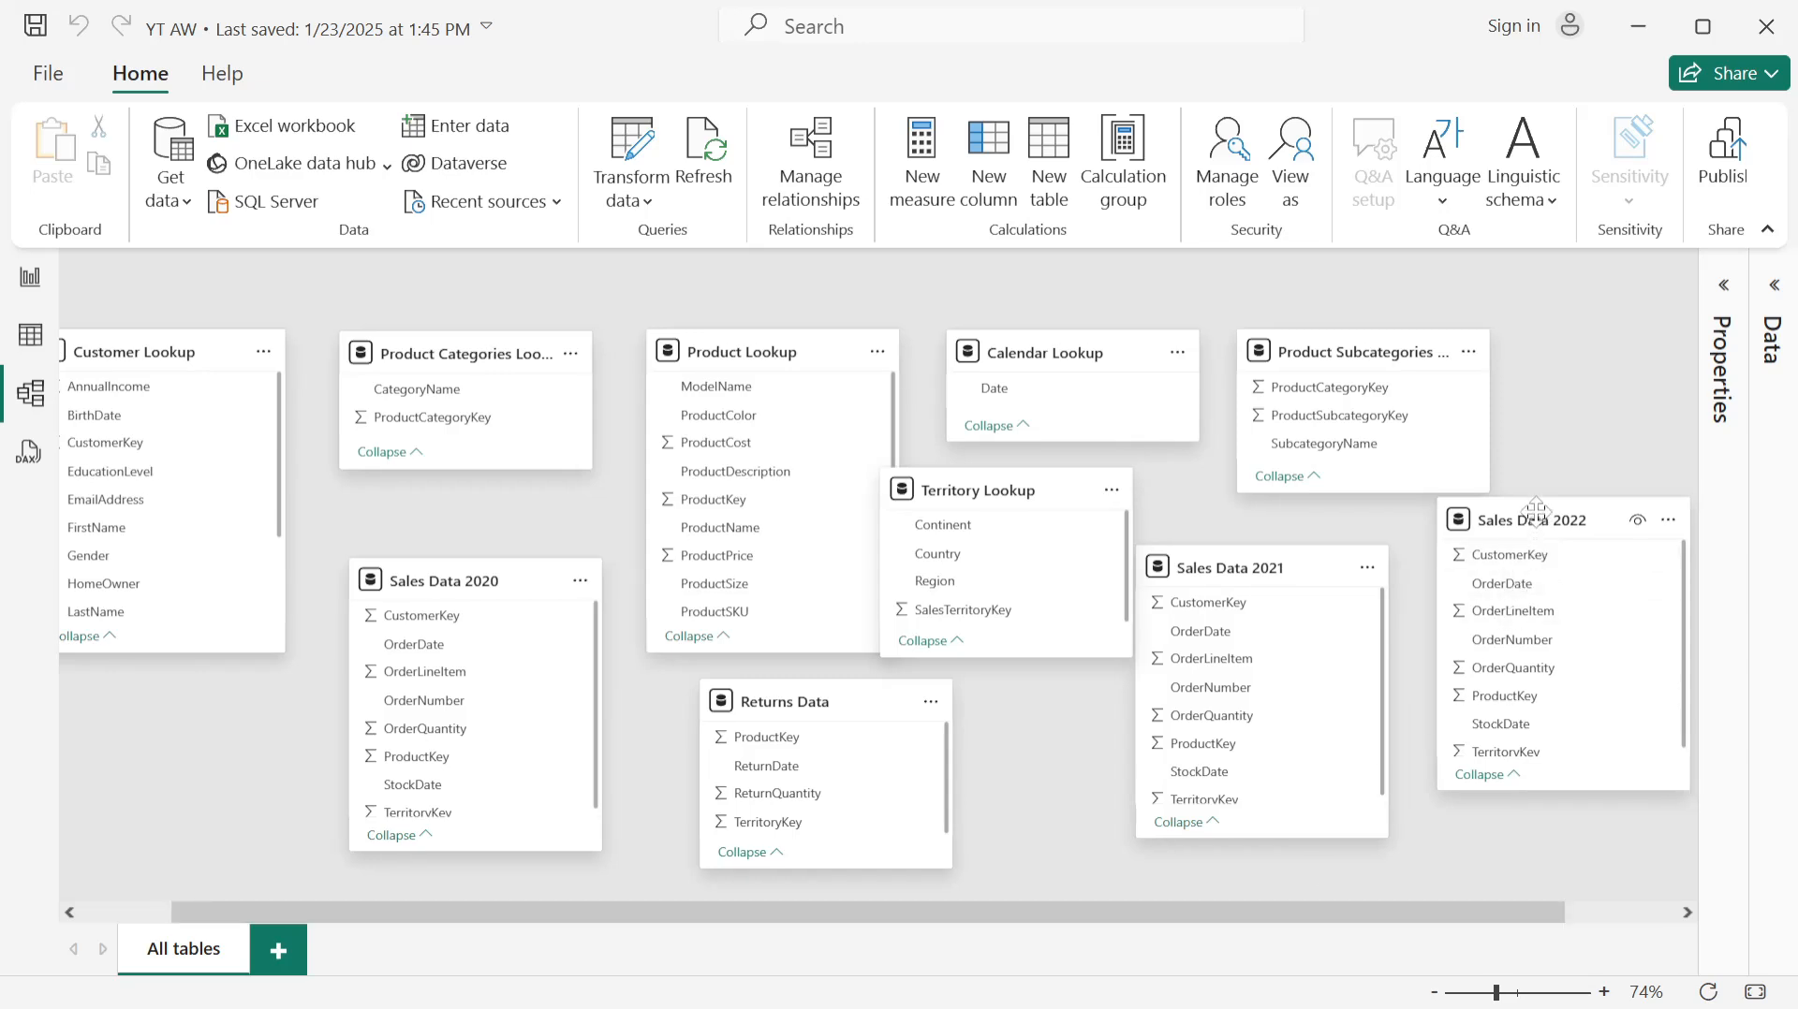
{"action": "left_click_drag", "start_coordinate": [1525, 519], "coordinate": [1536, 562]}
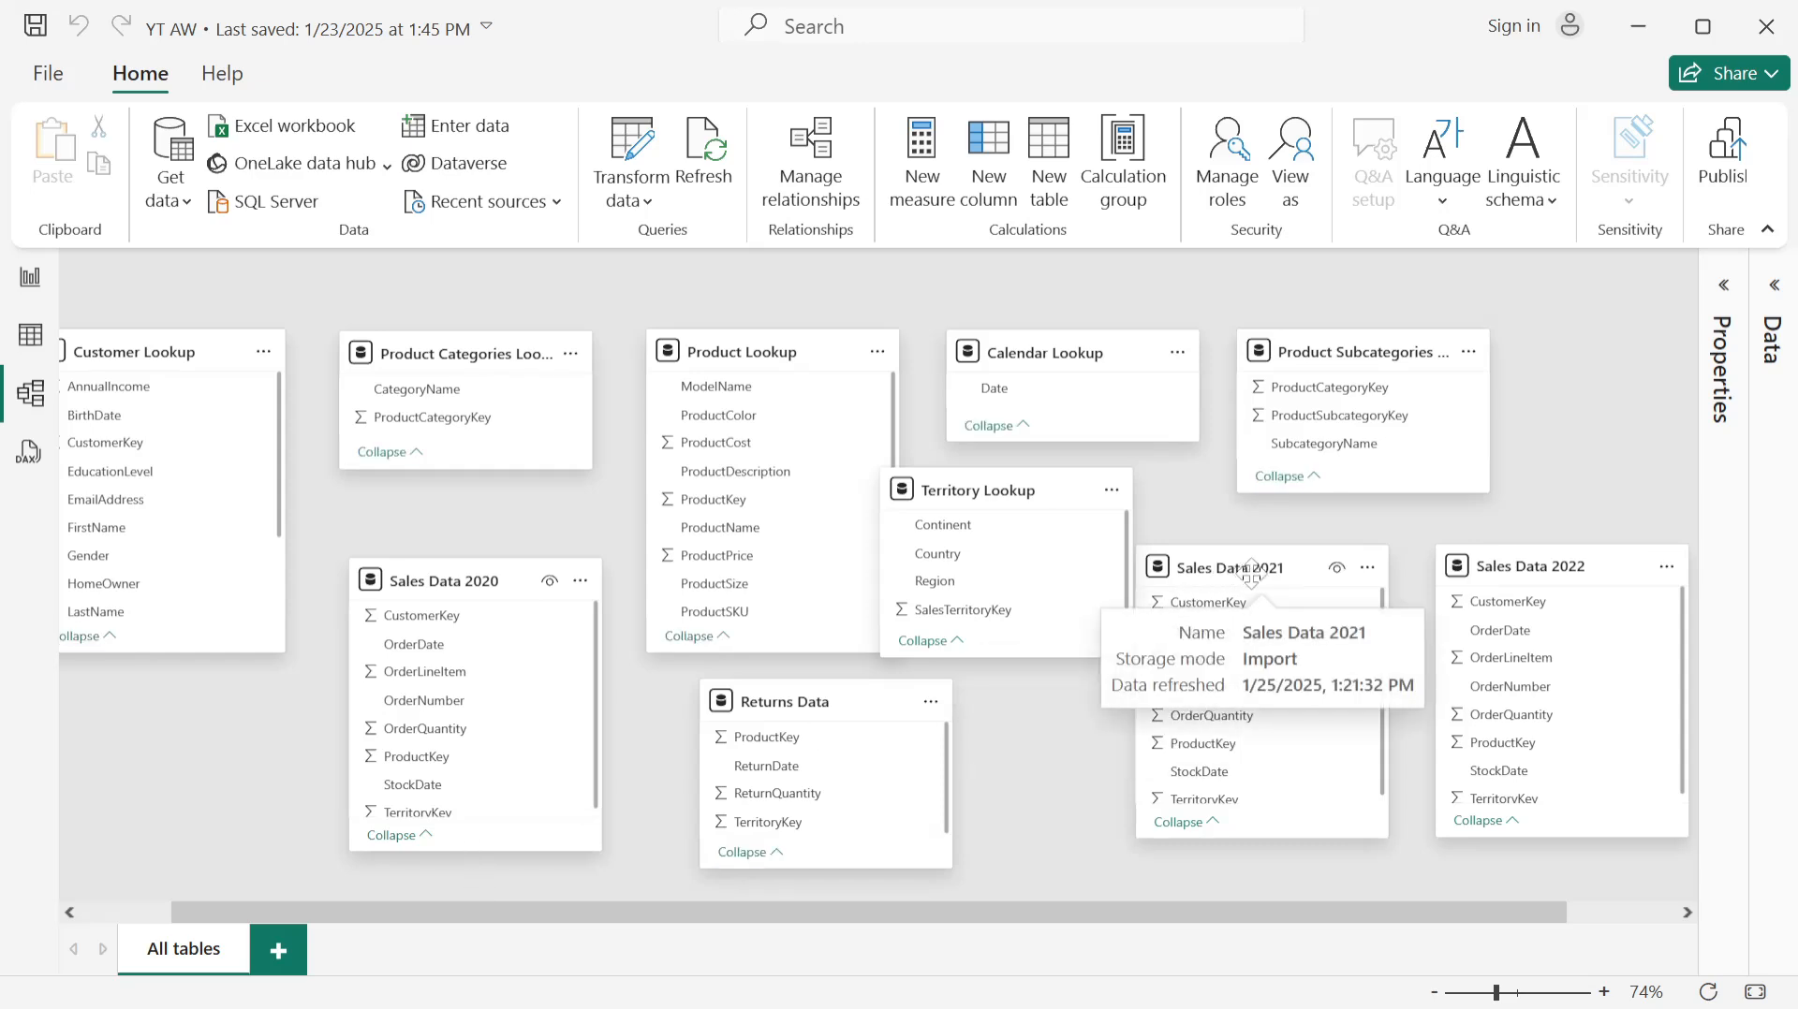
{"action": "mouse_move", "coordinate": [1508, 563]}
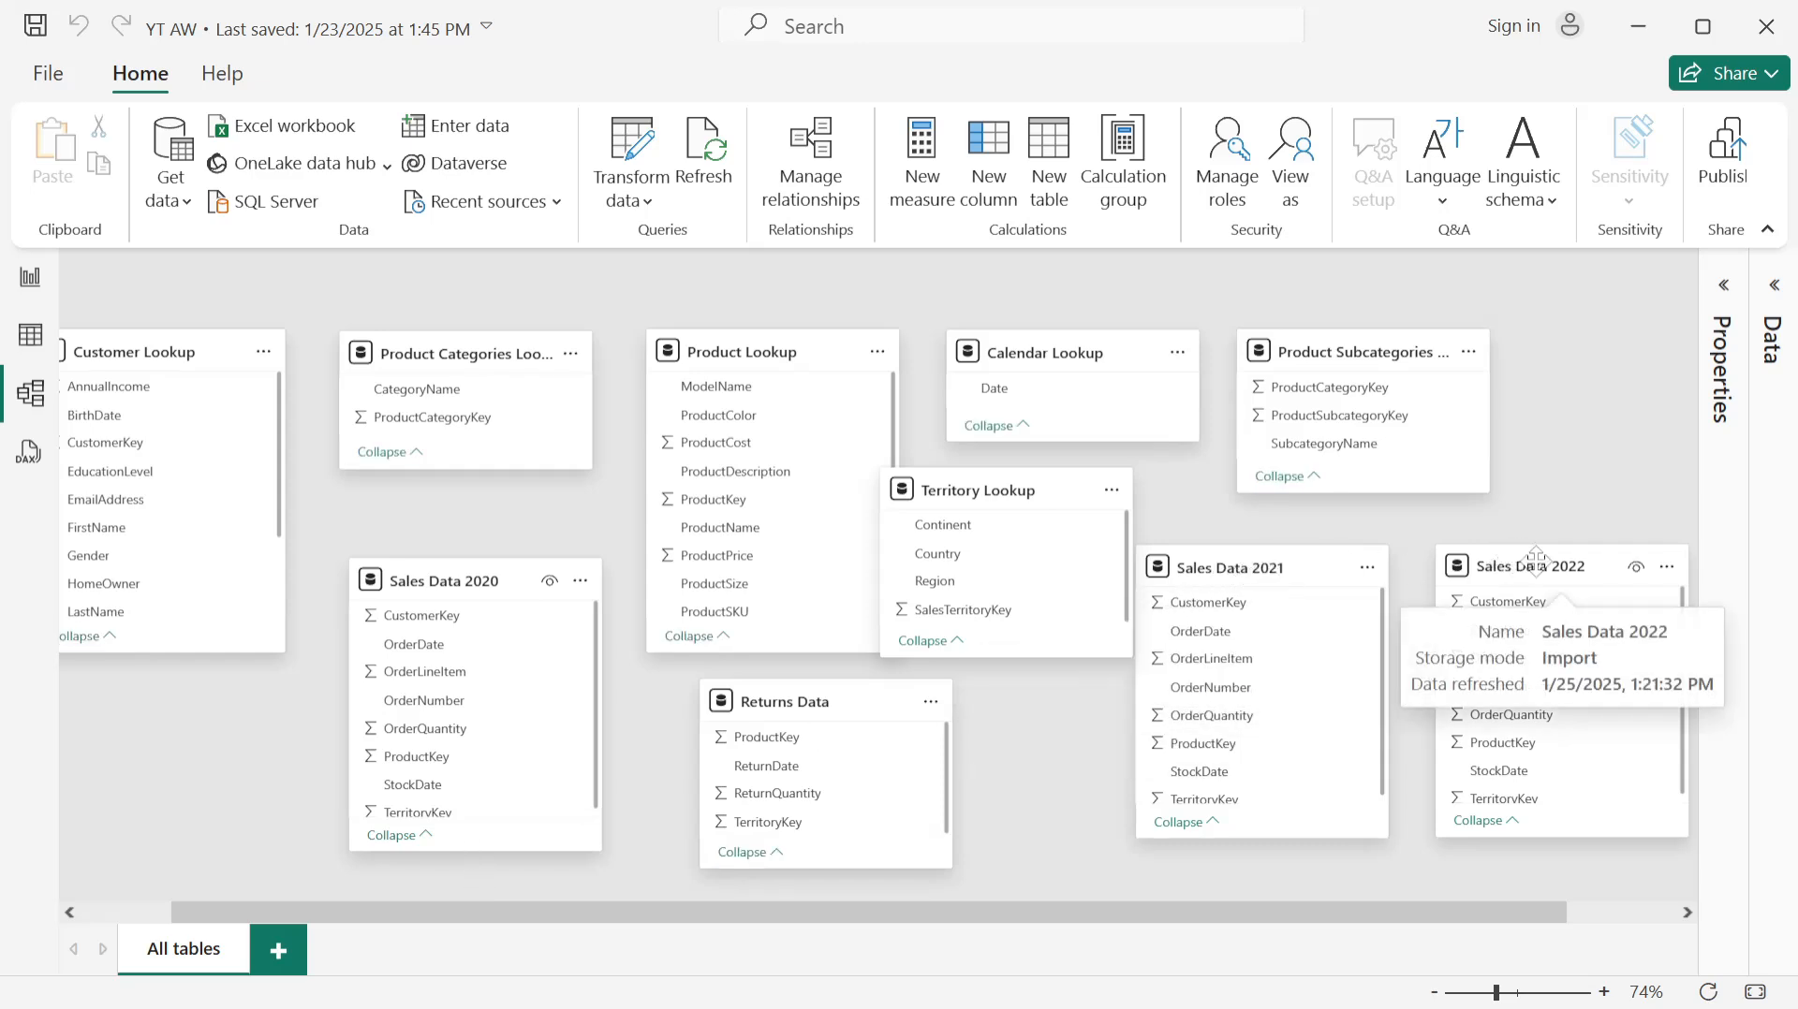
{"action": "left_click", "coordinate": [1549, 565]}
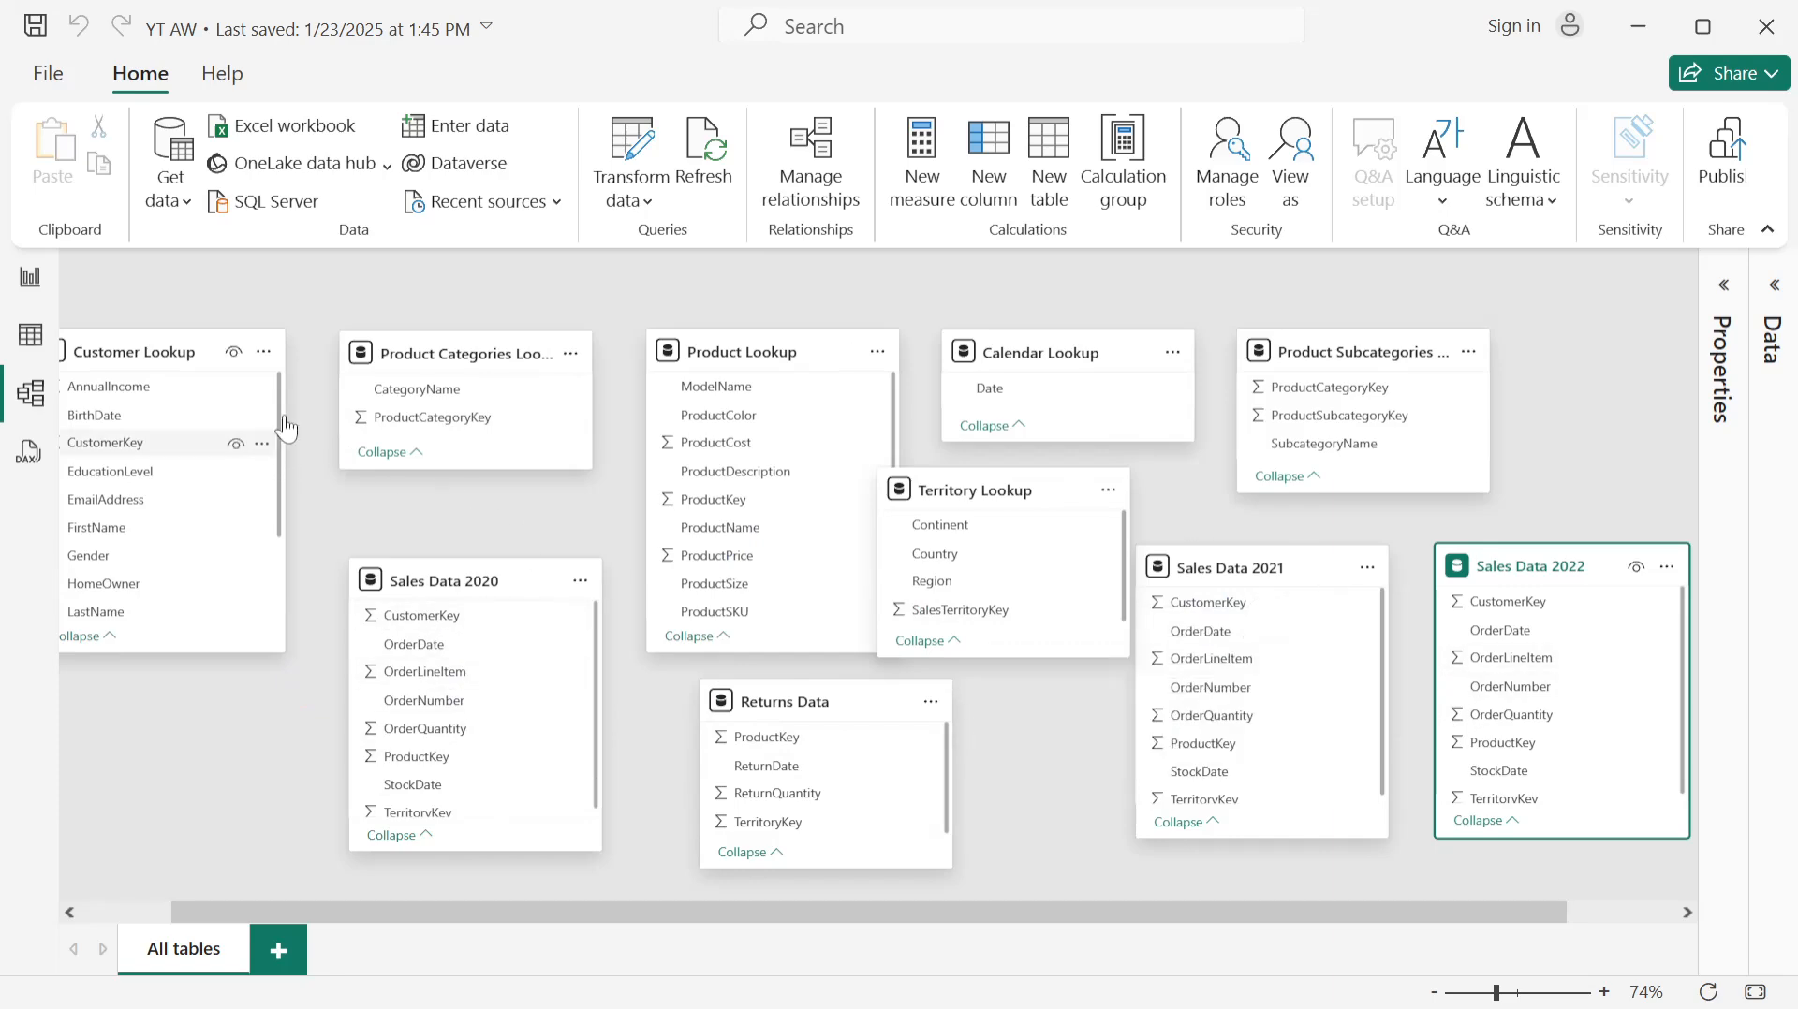
Step: Open the Power Query Editor from the report view and compare the order dates in Sales Data 2020, 2021 and 2022
{"action": "left_click", "coordinate": [30, 286]}
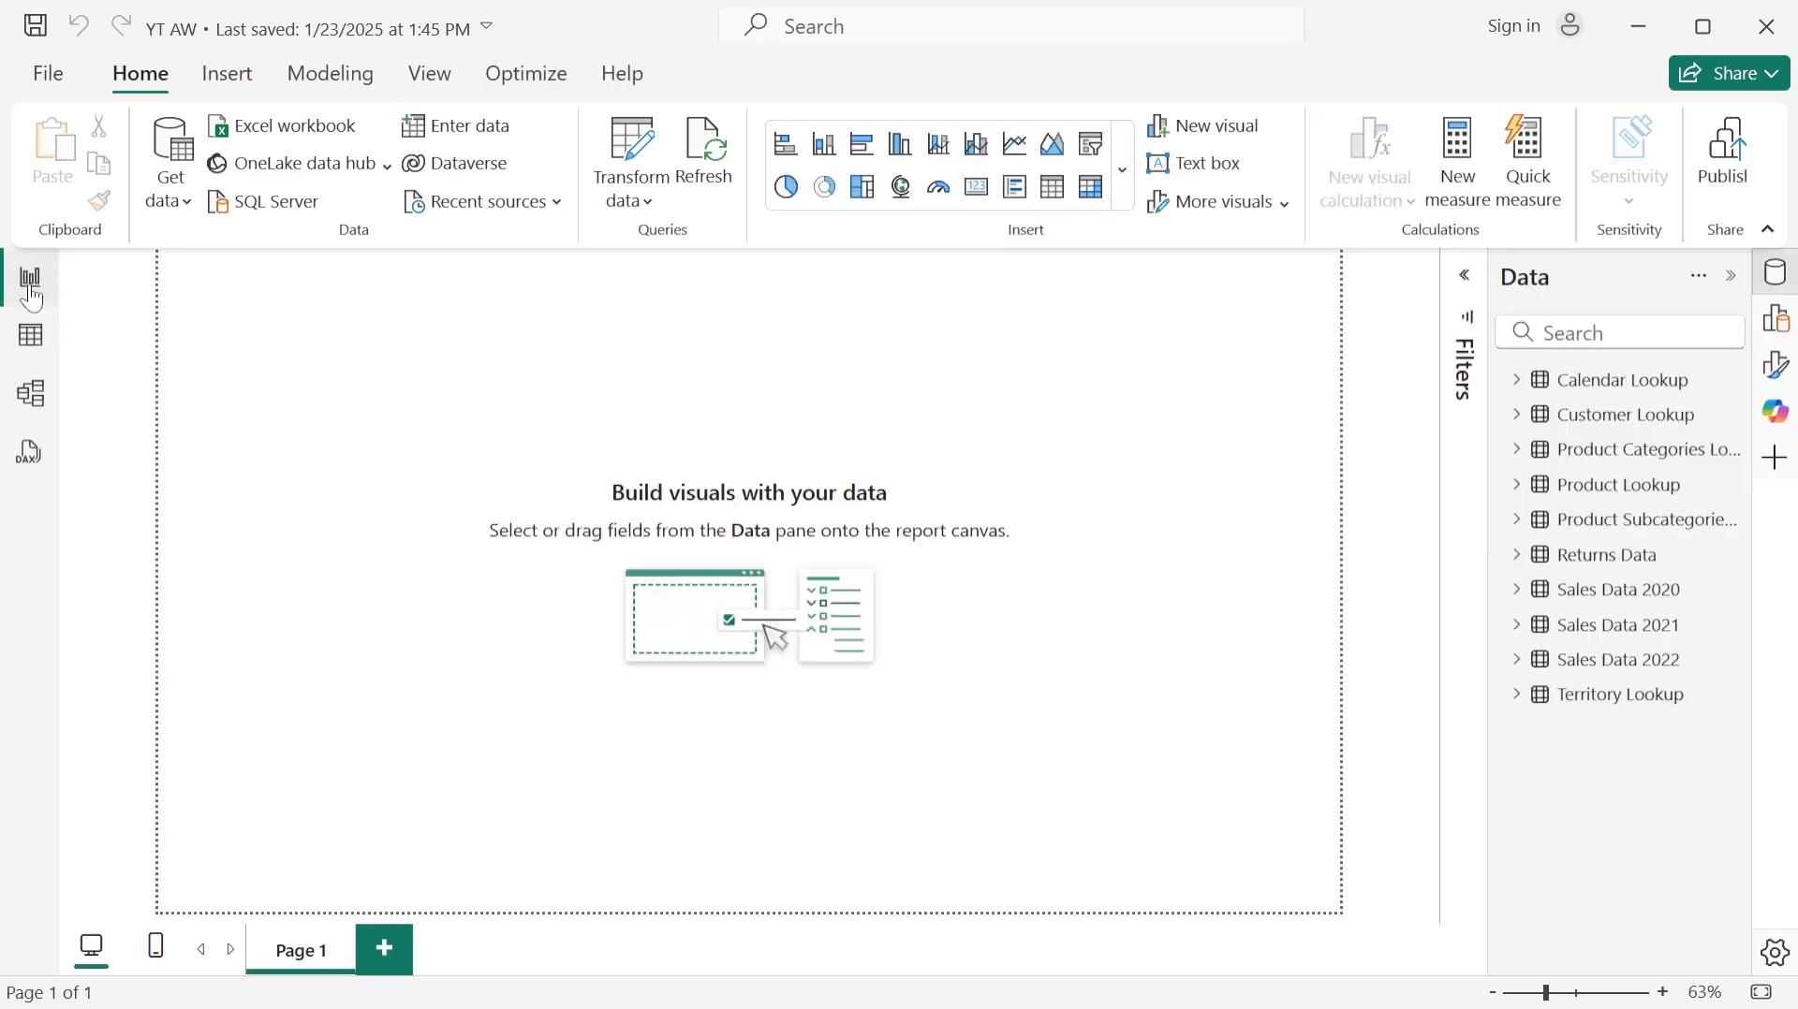
{"action": "left_click", "coordinate": [649, 135]}
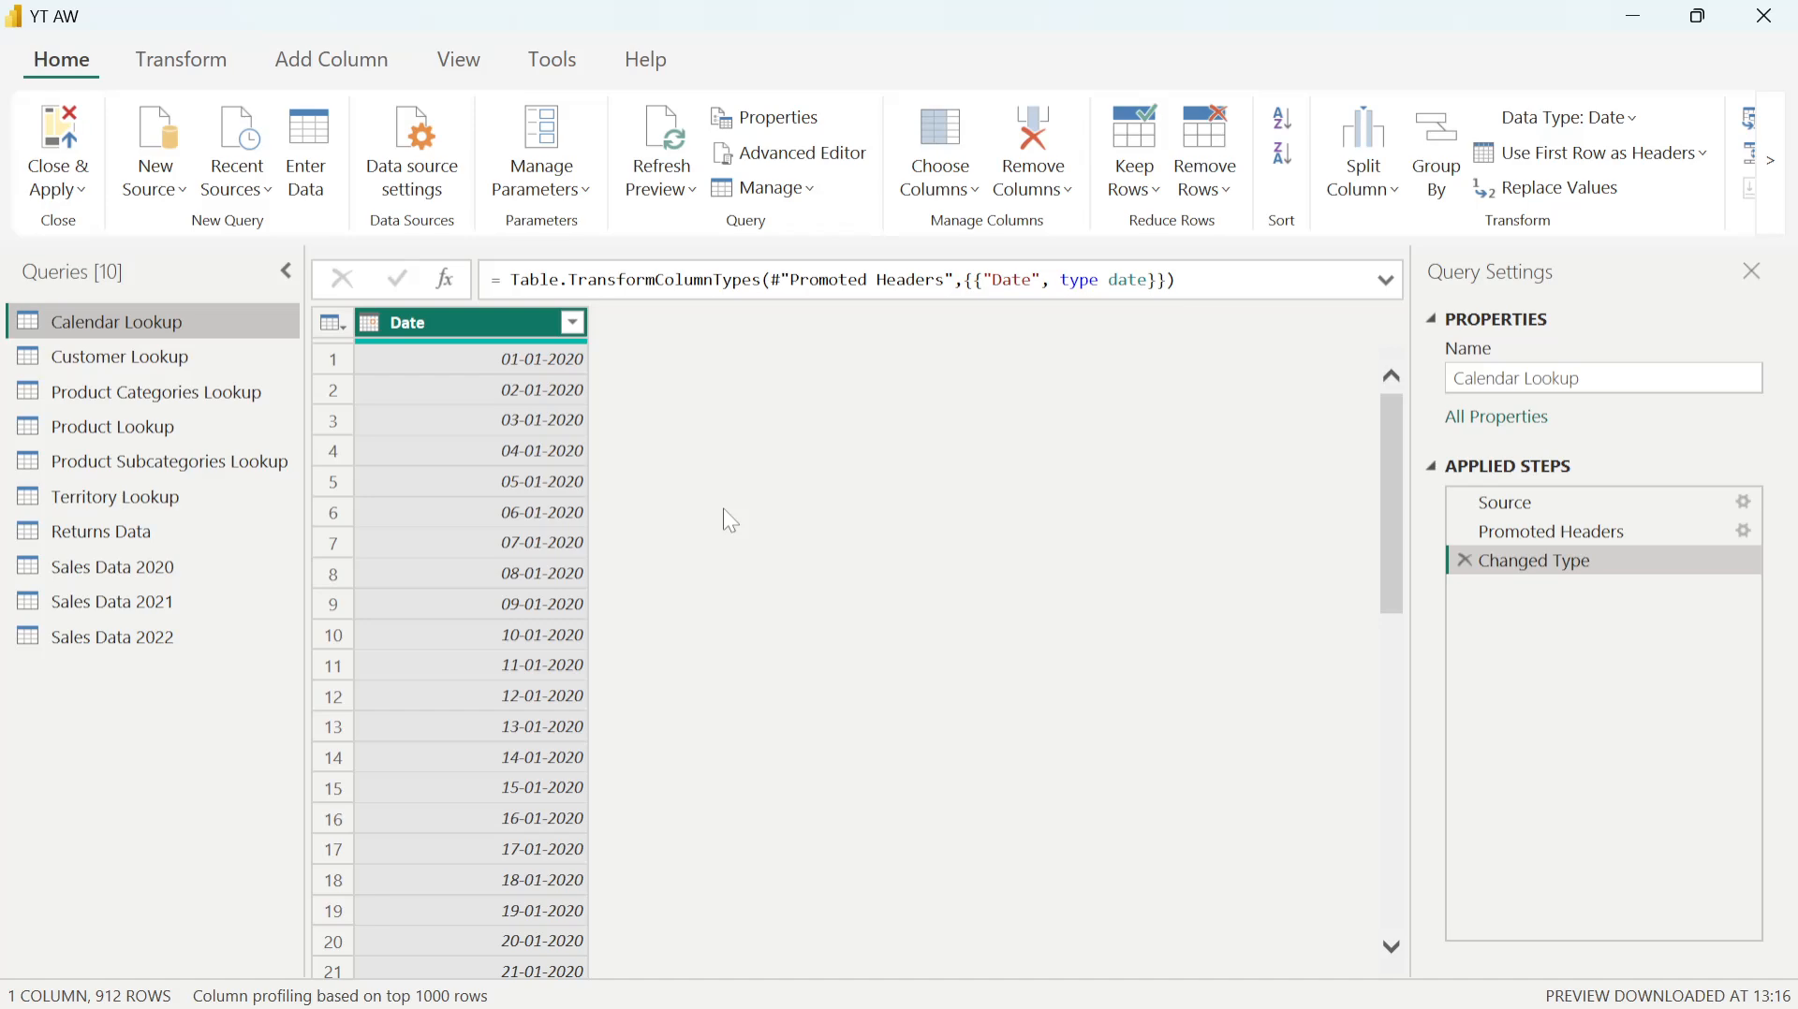
{"action": "left_click", "coordinate": [131, 567]}
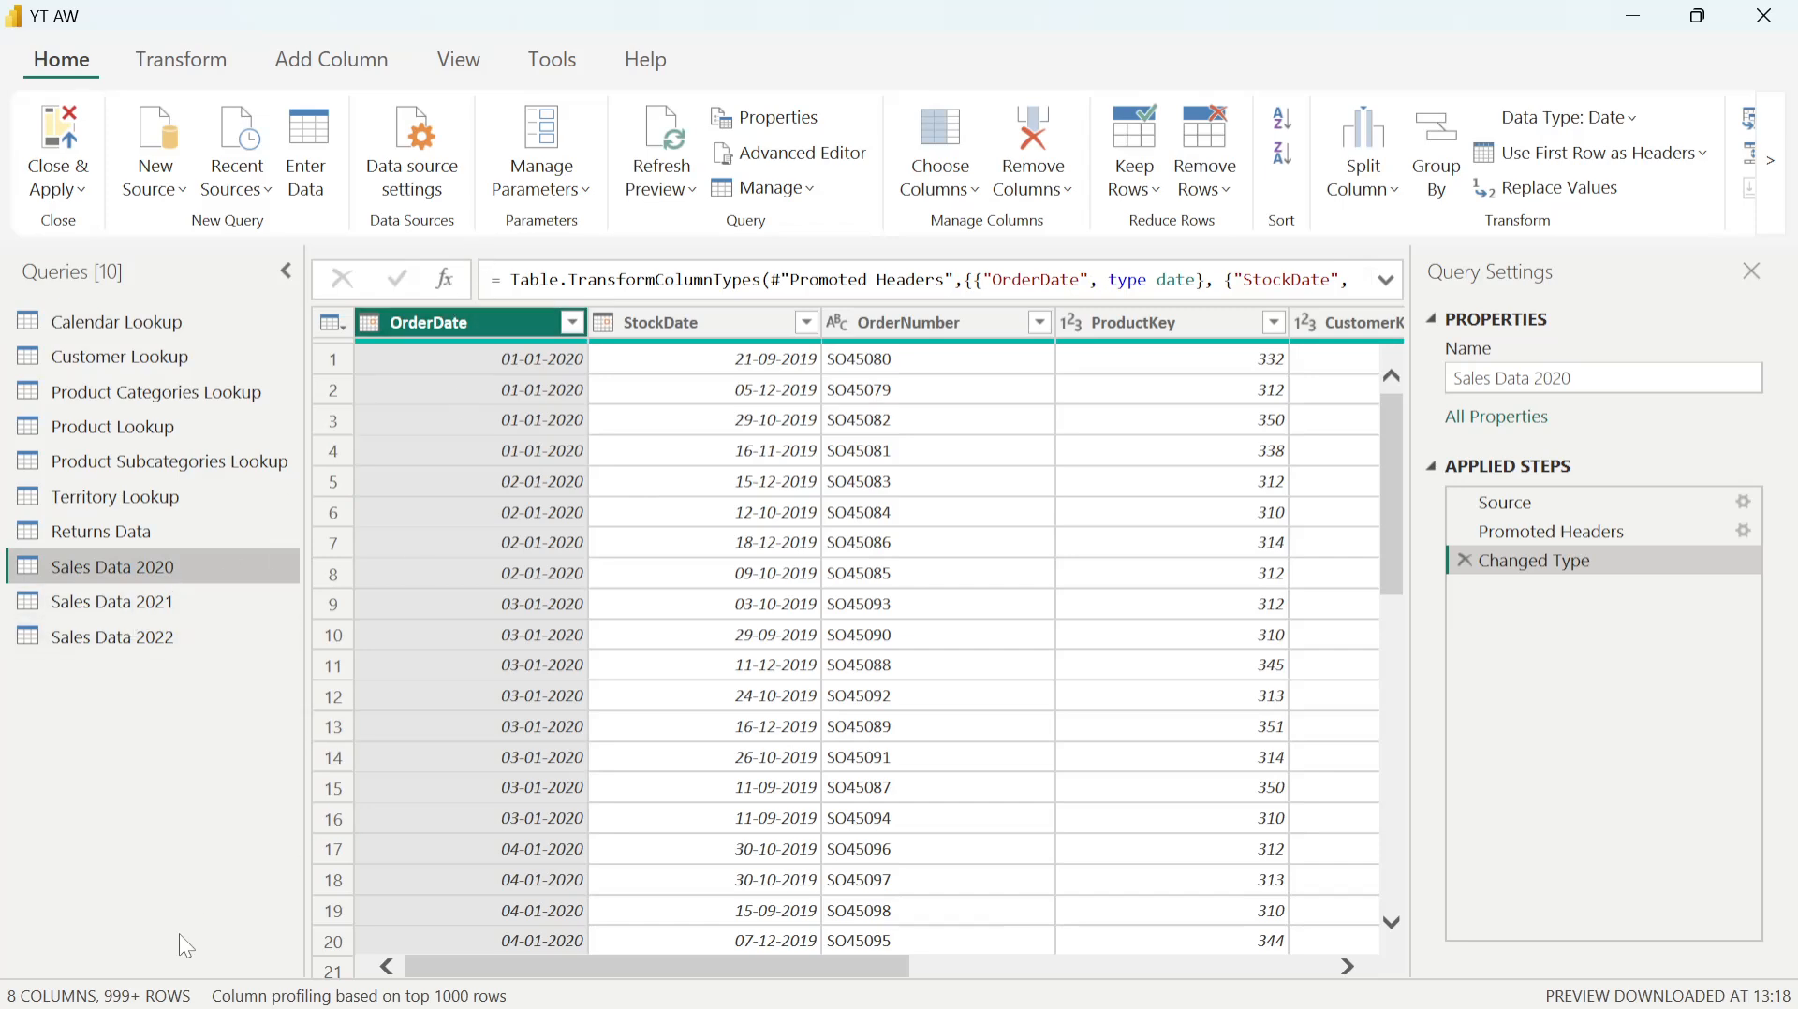
{"action": "left_click", "coordinate": [165, 603]}
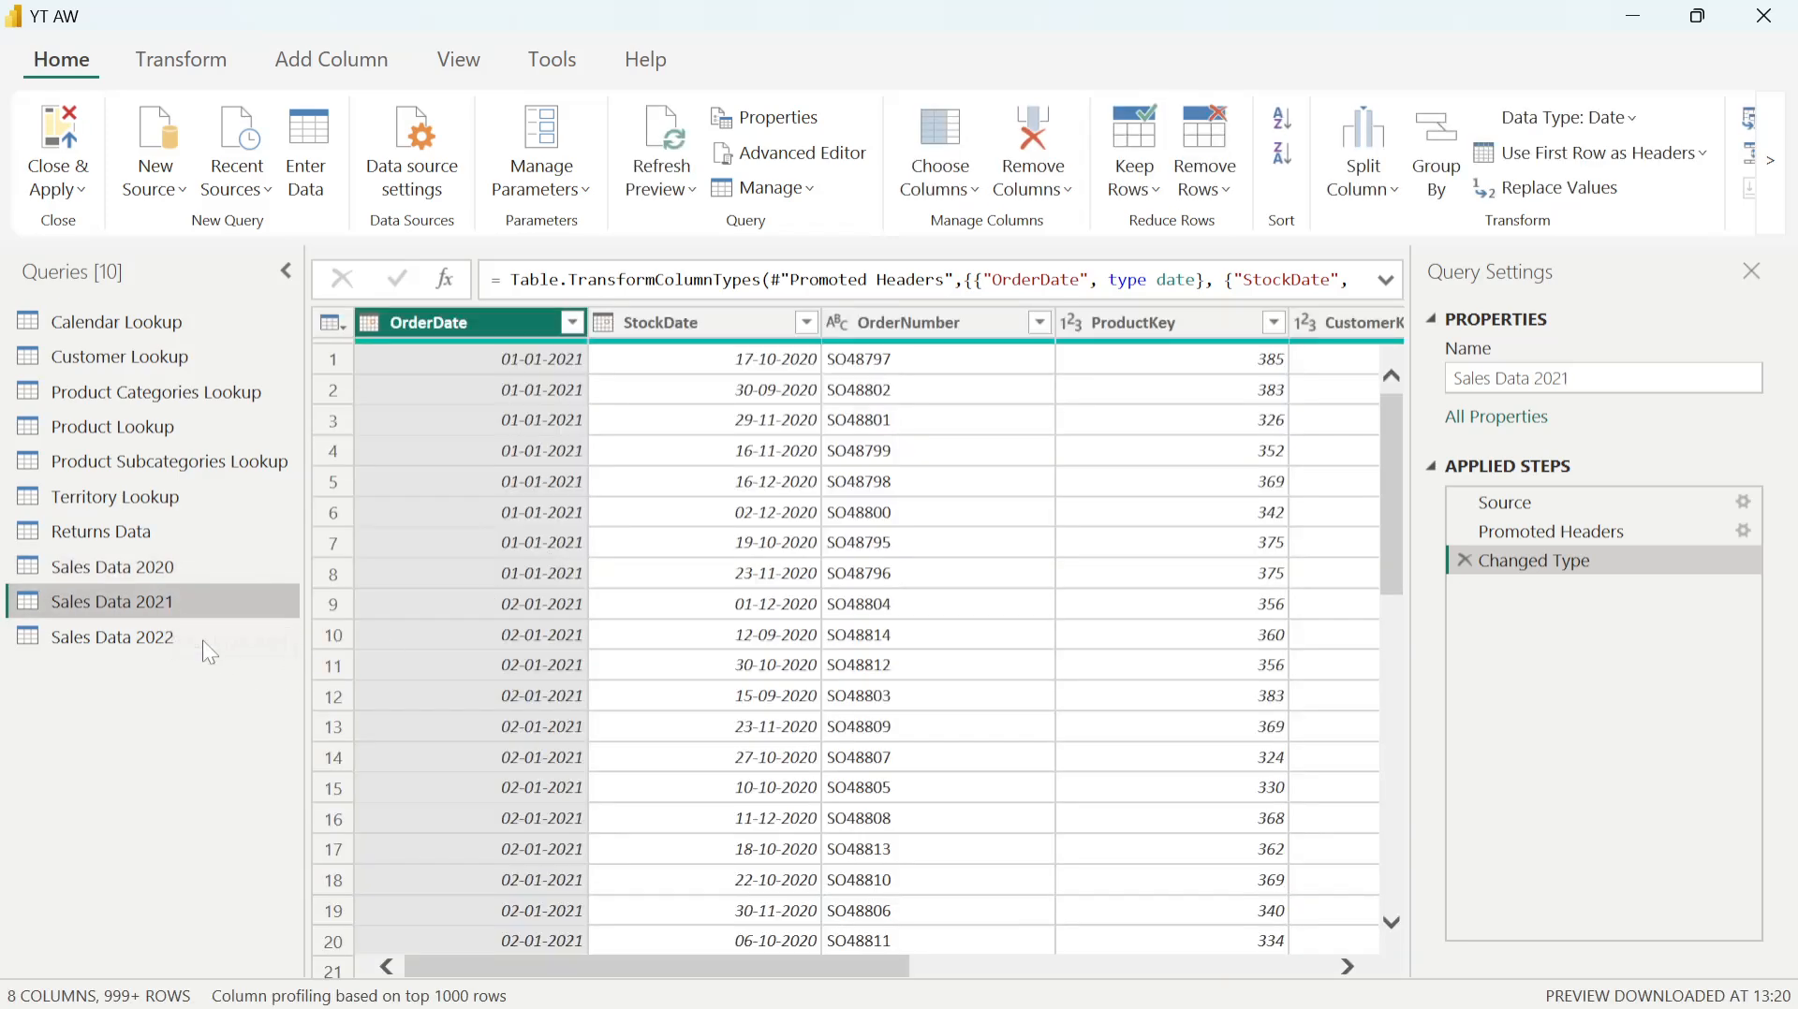
{"action": "left_click", "coordinate": [182, 636]}
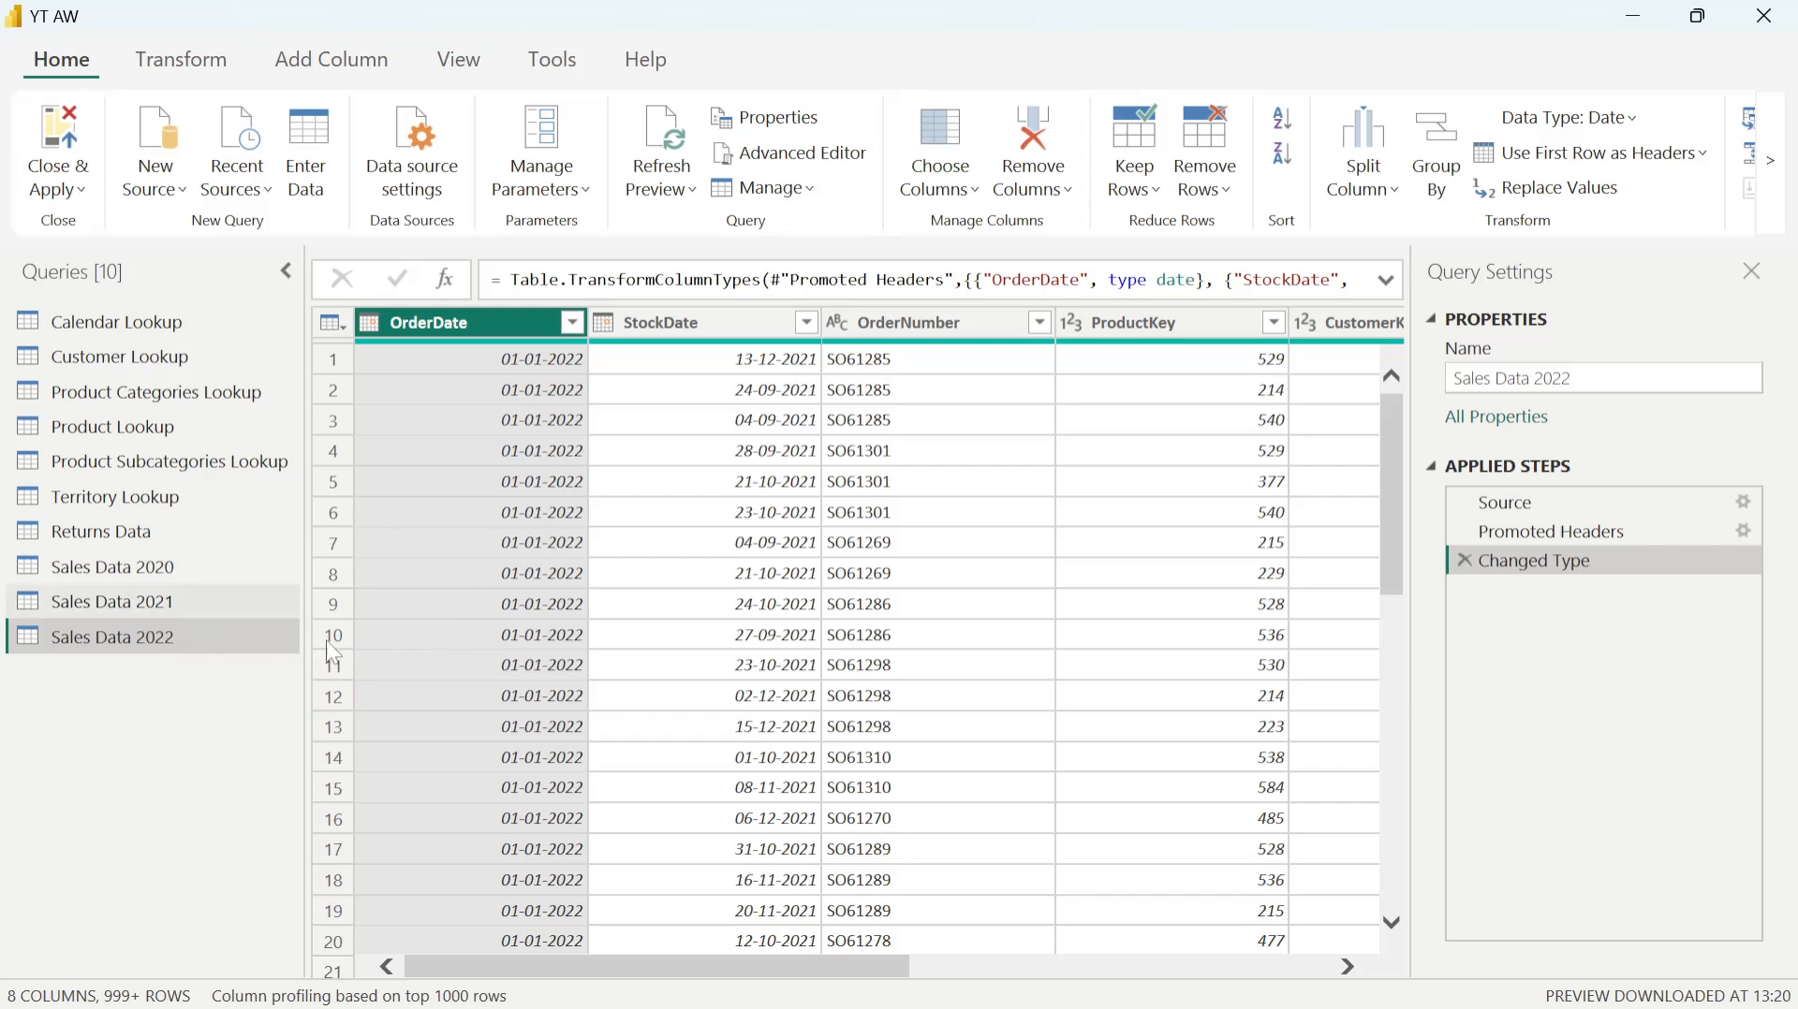
{"action": "left_click", "coordinate": [188, 565]}
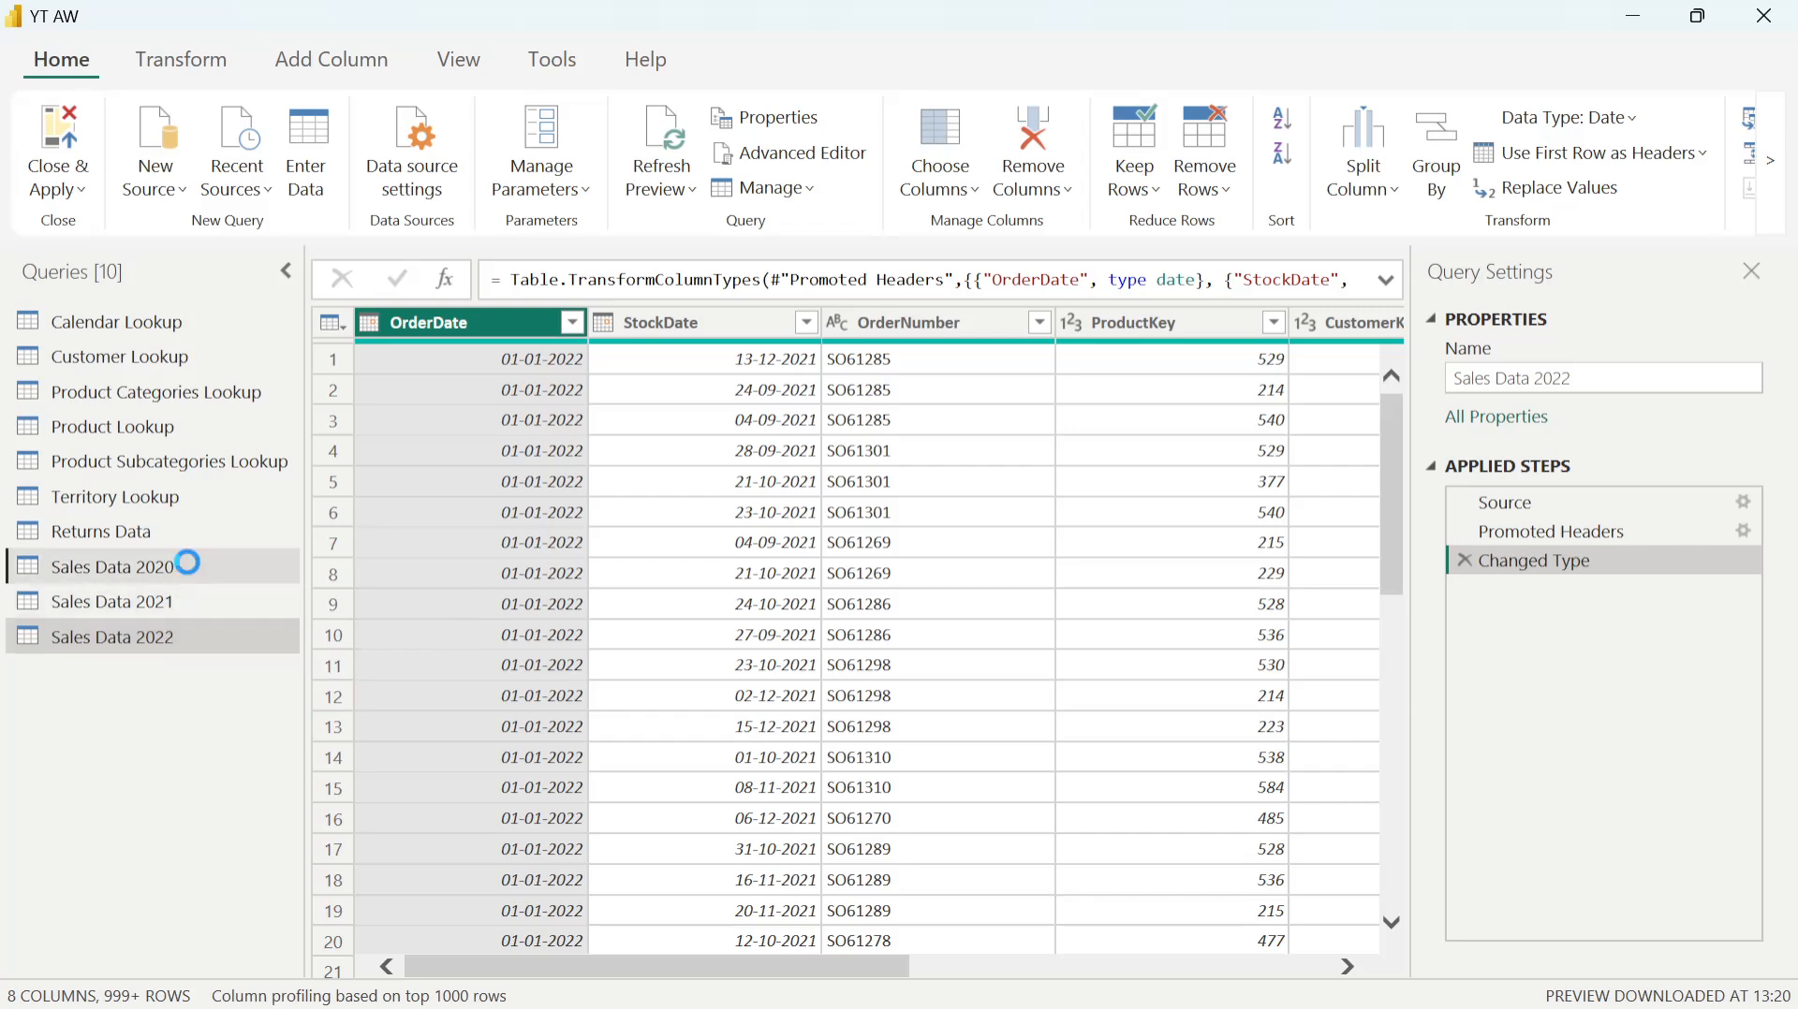
{"action": "left_click", "coordinate": [188, 600]}
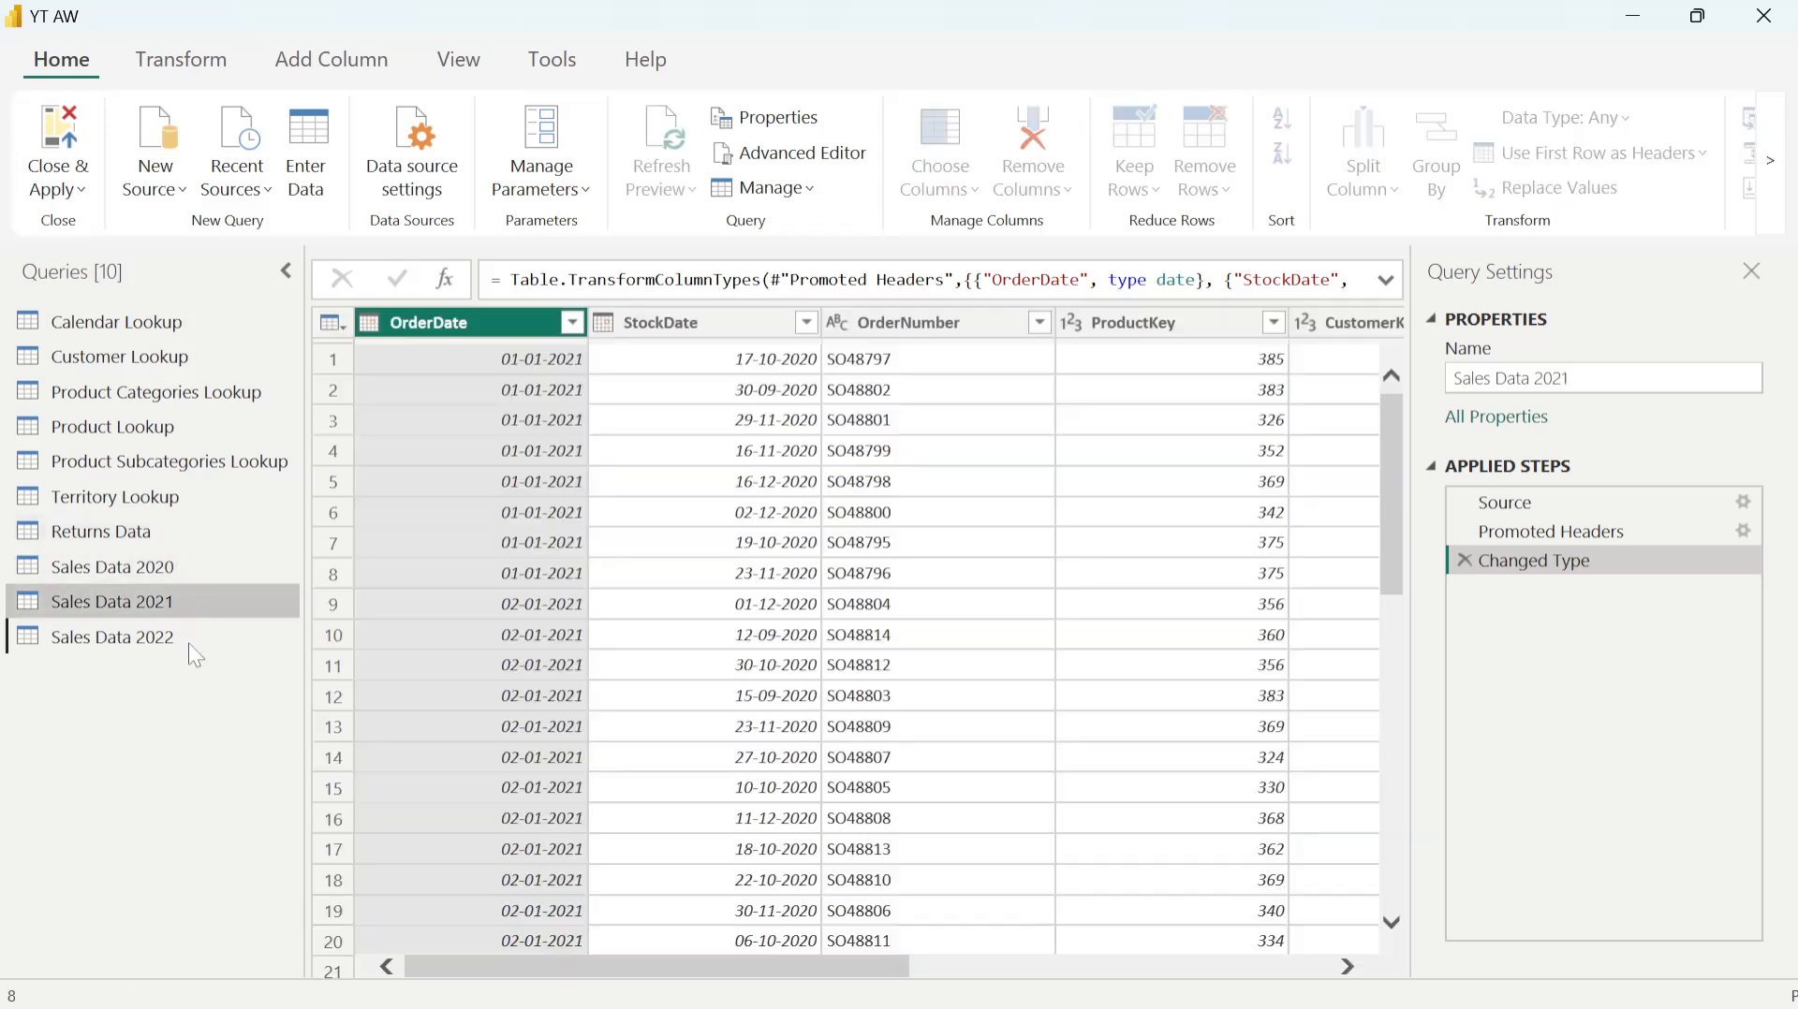
{"action": "left_click", "coordinate": [188, 644]}
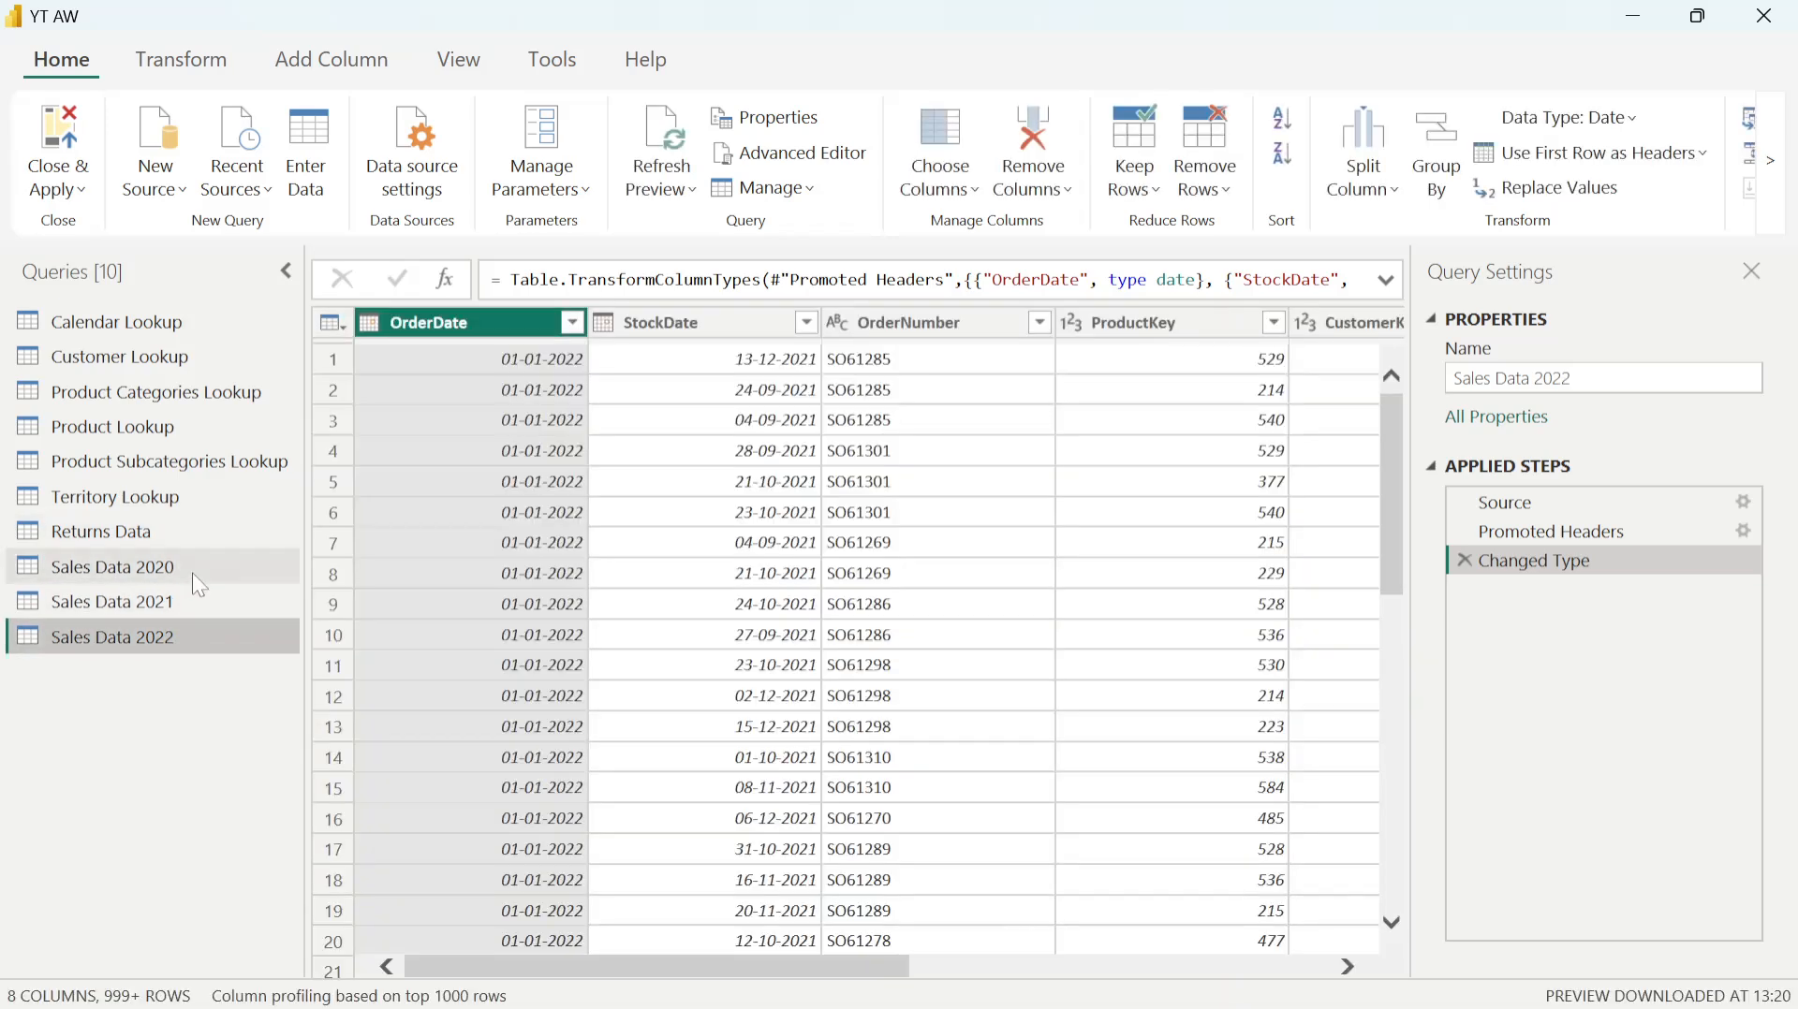
Step: Compare the column structure of the Sales Data 2020, Sales Data 2021 and Sales Data 2022 queries
{"action": "left_click", "coordinate": [193, 573]}
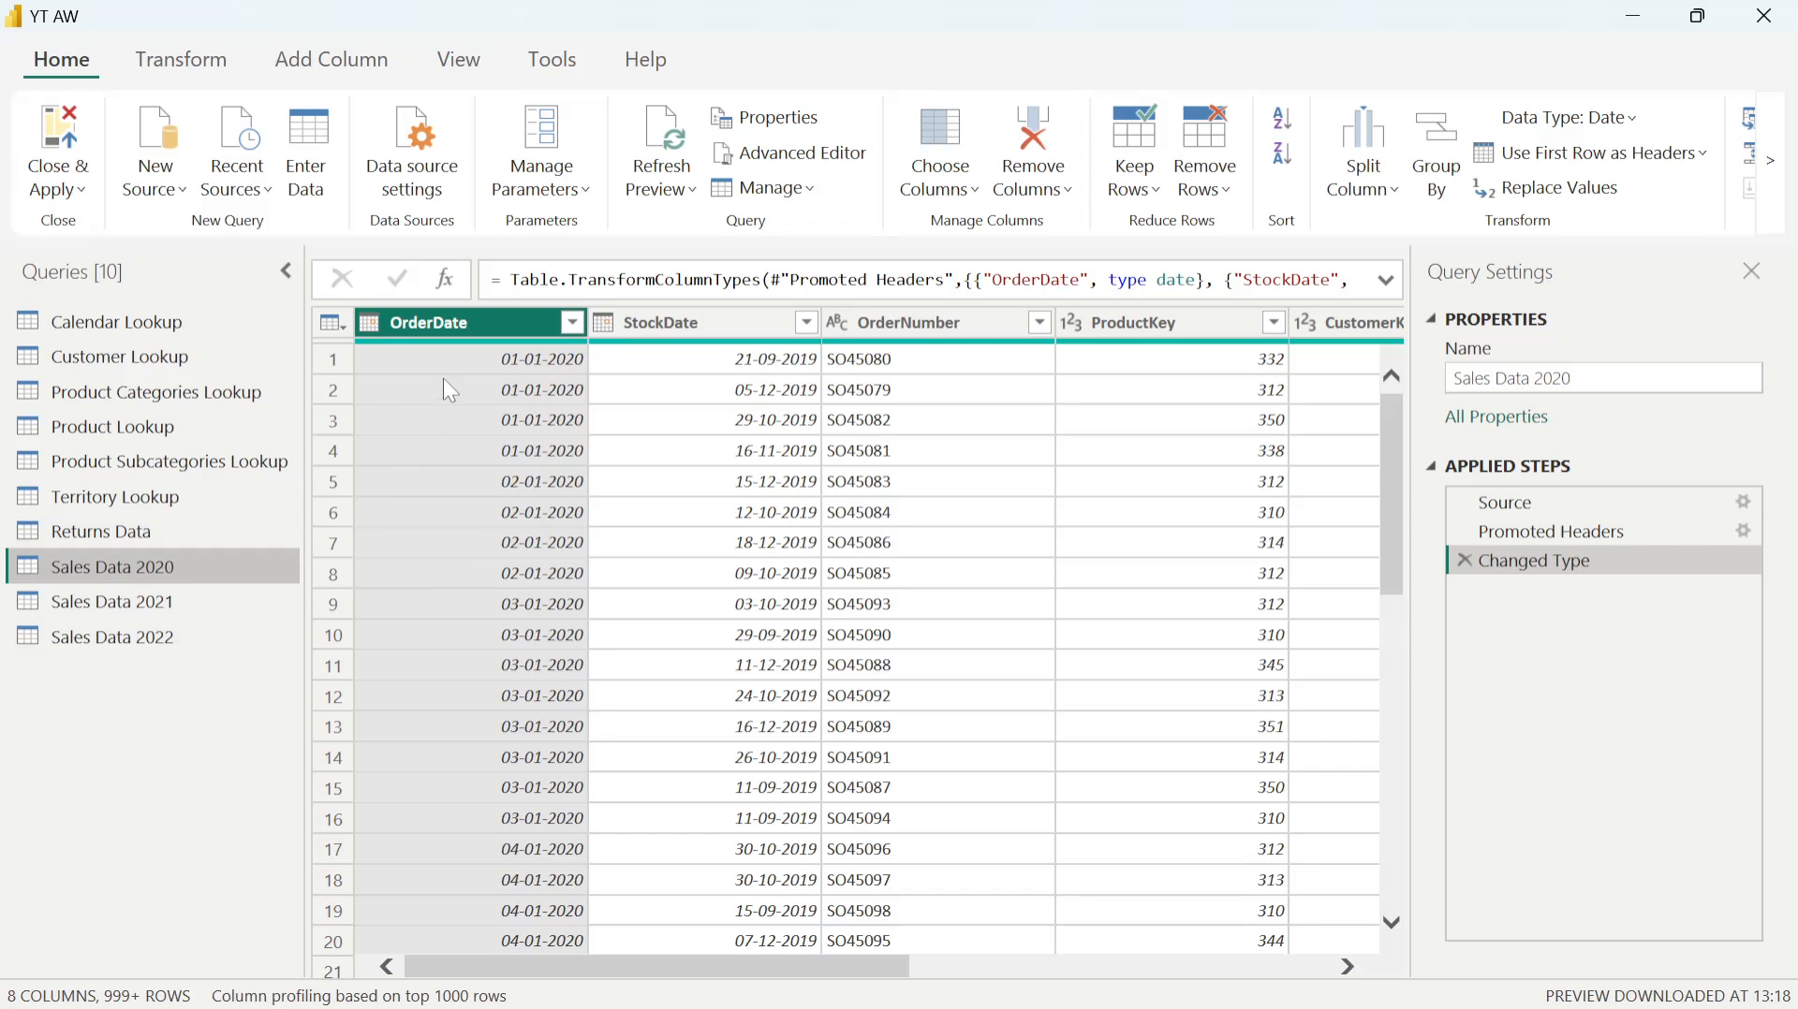
{"action": "left_click", "coordinate": [885, 323]}
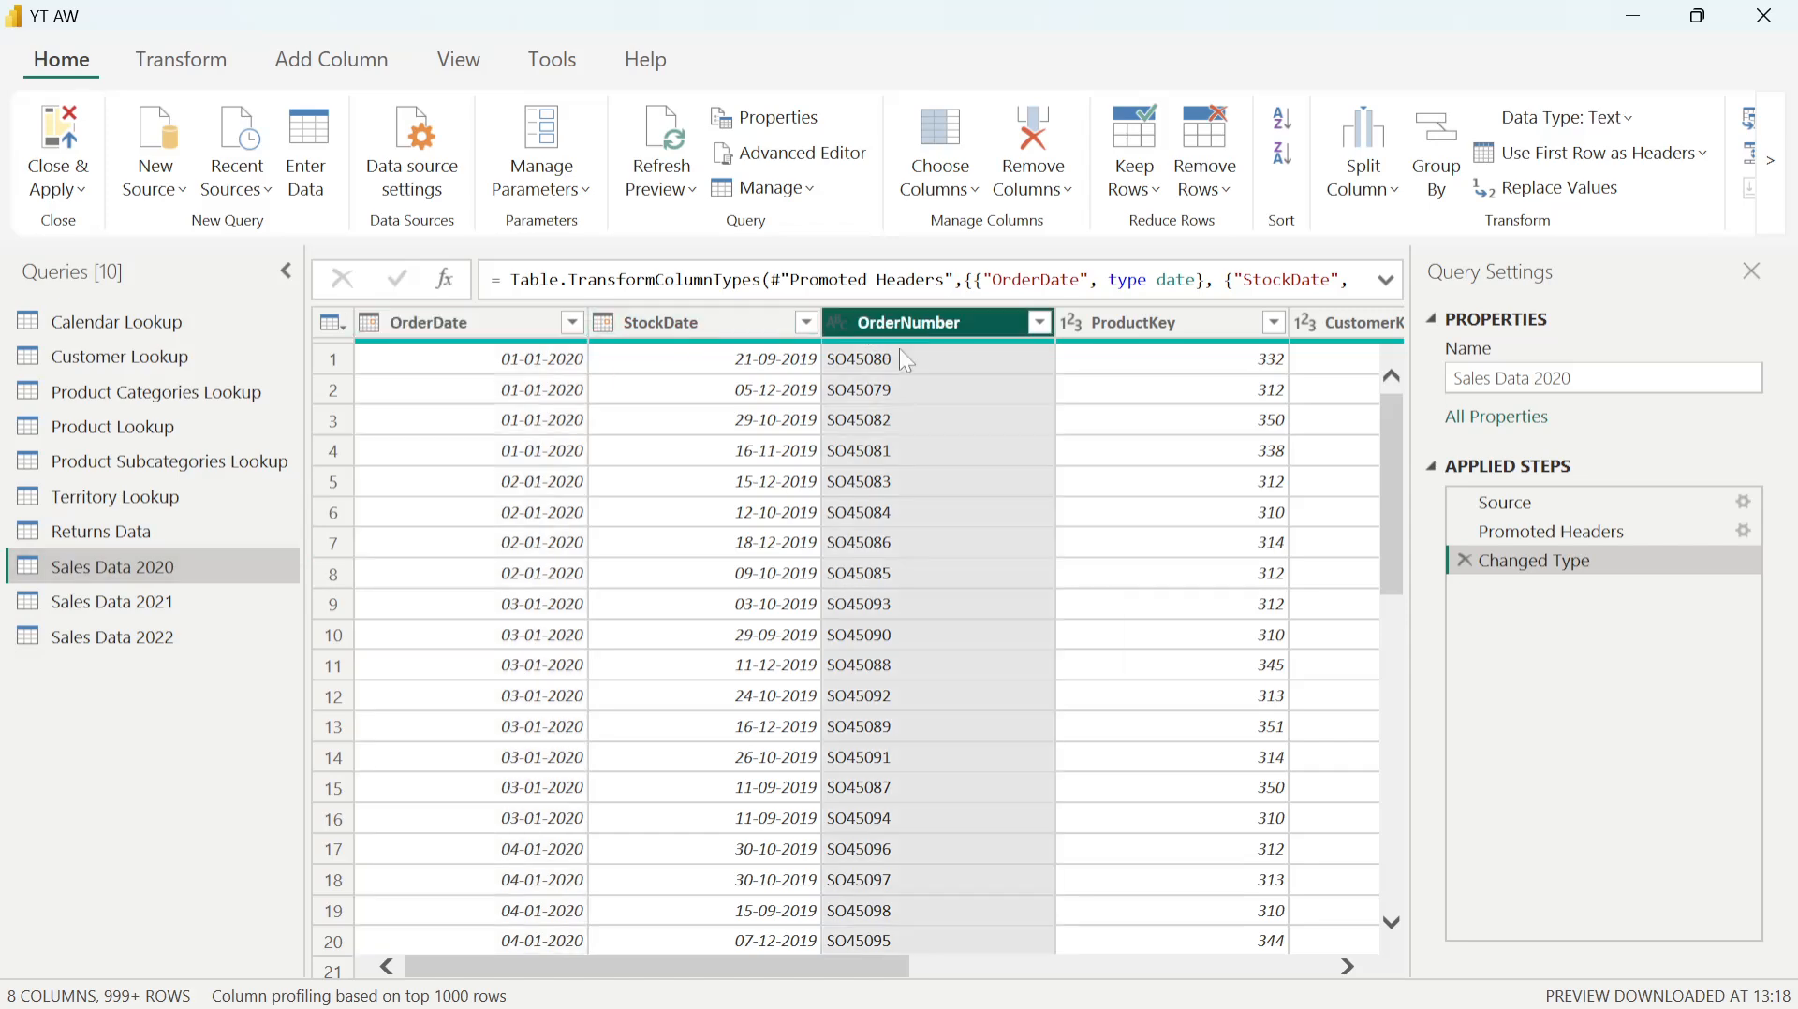
{"action": "left_click_drag", "start_coordinate": [781, 973], "coordinate": [1214, 947]}
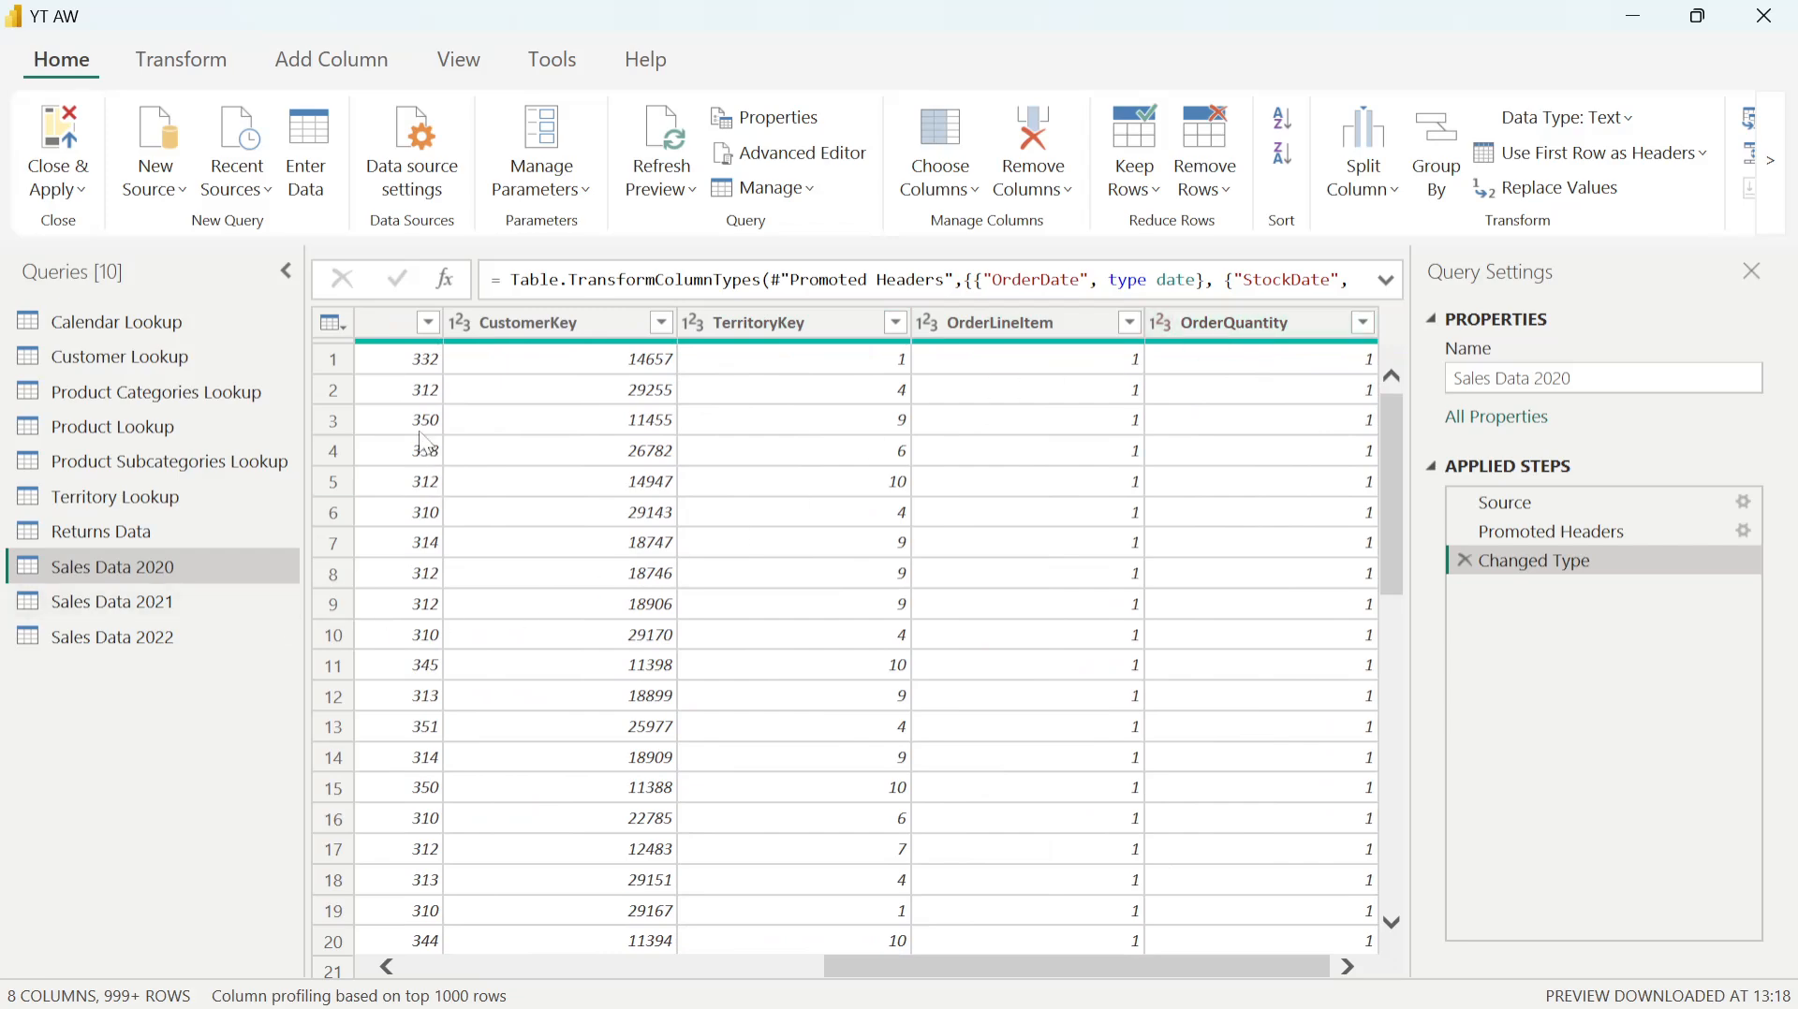
{"action": "left_click", "coordinate": [124, 603]}
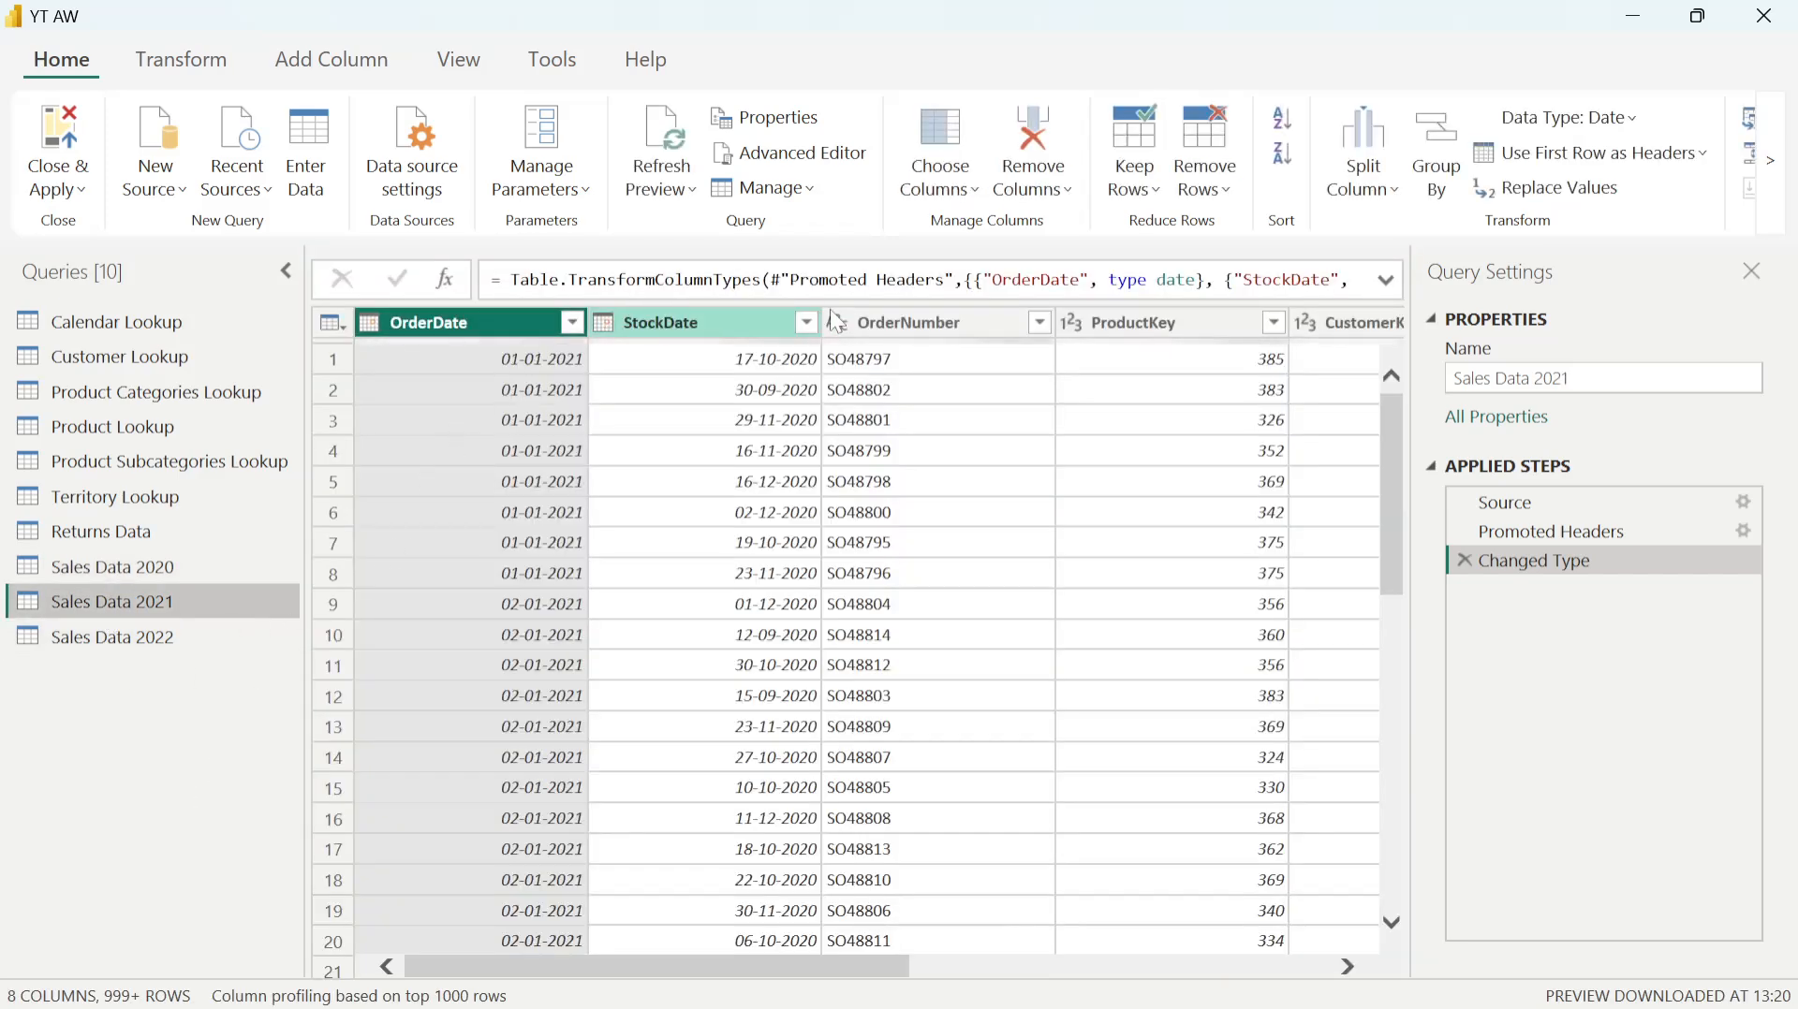
{"action": "left_click_drag", "start_coordinate": [800, 969], "coordinate": [1135, 961]}
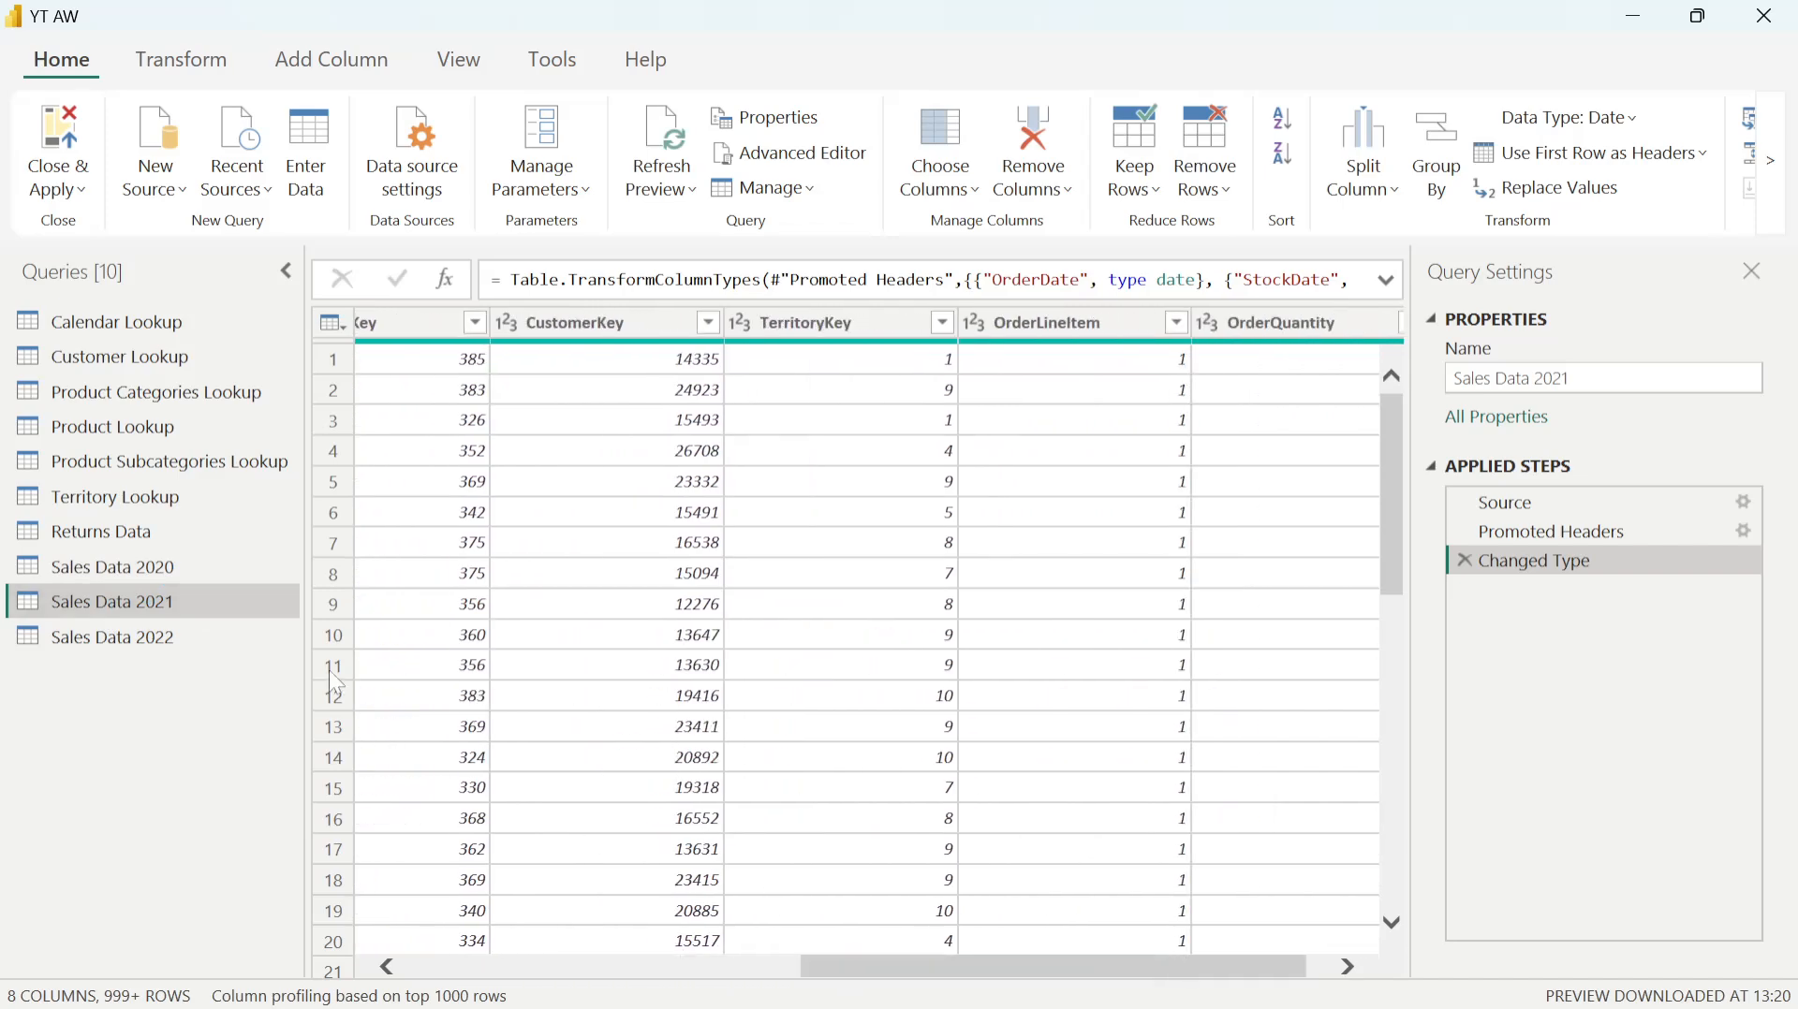
{"action": "left_click", "coordinate": [163, 637]}
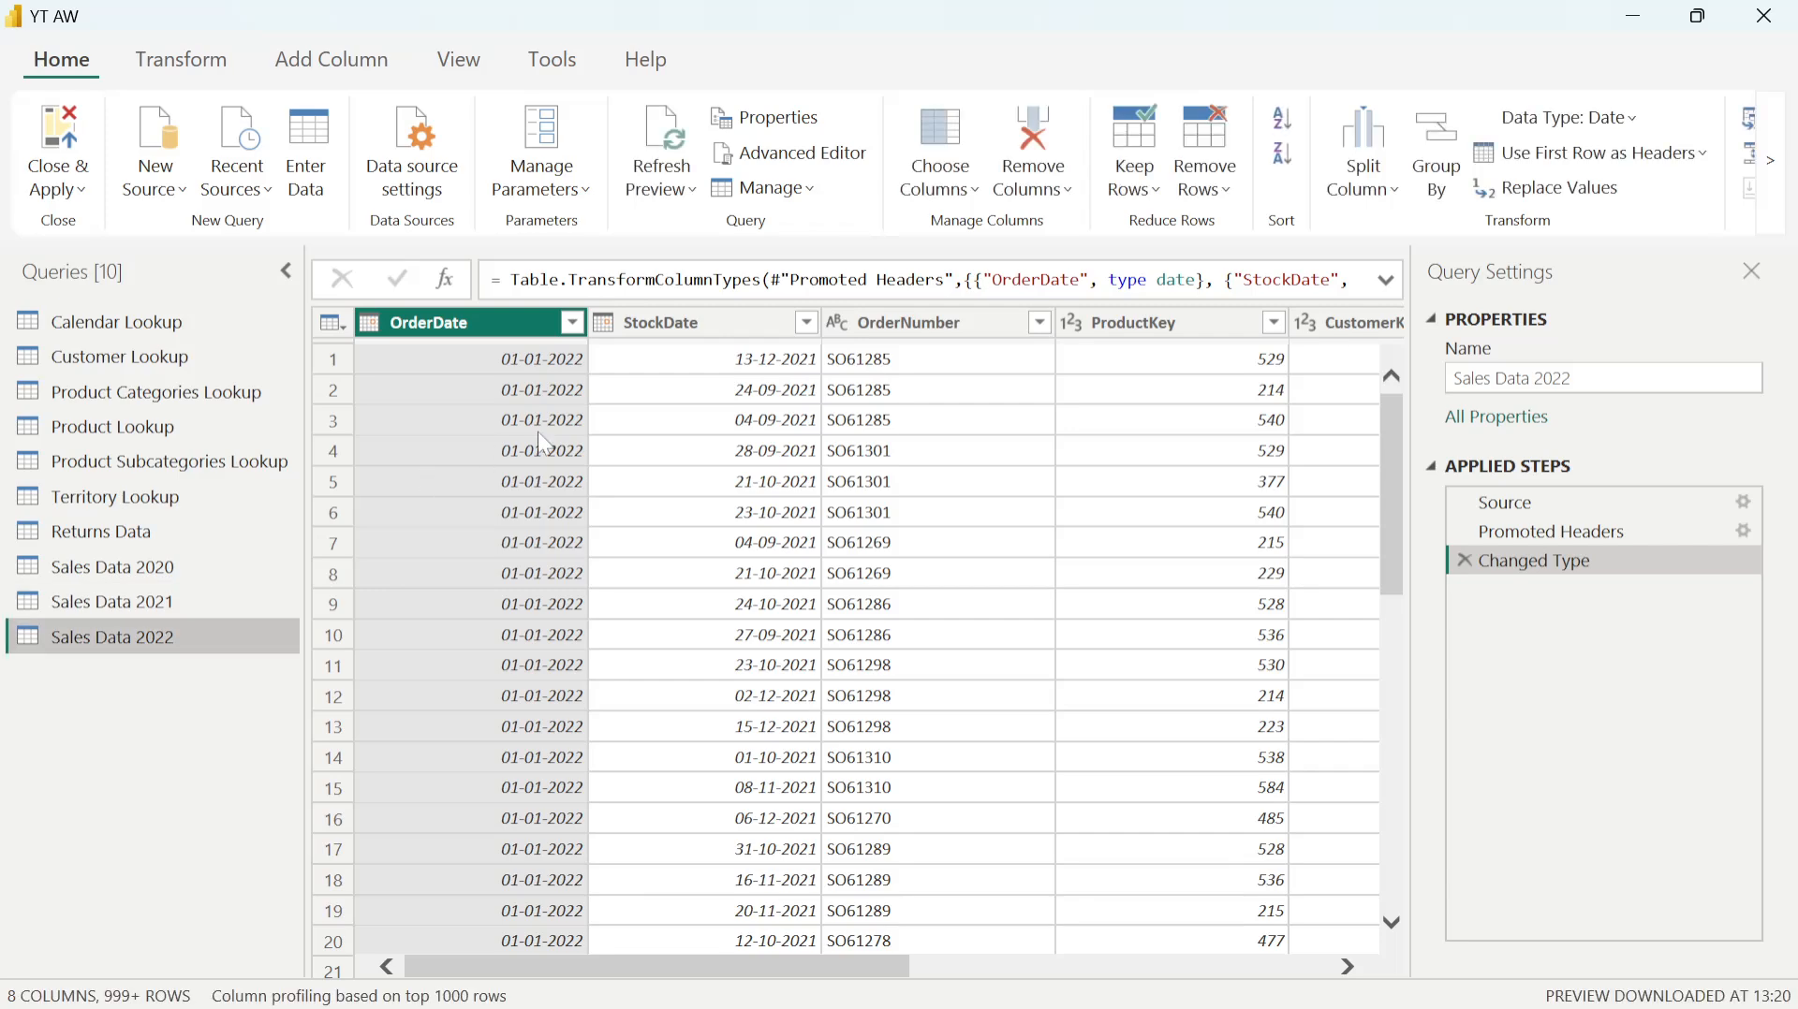
{"action": "left_click_drag", "start_coordinate": [842, 970], "coordinate": [656, 966]}
{"action": "left_click", "coordinate": [176, 554]}
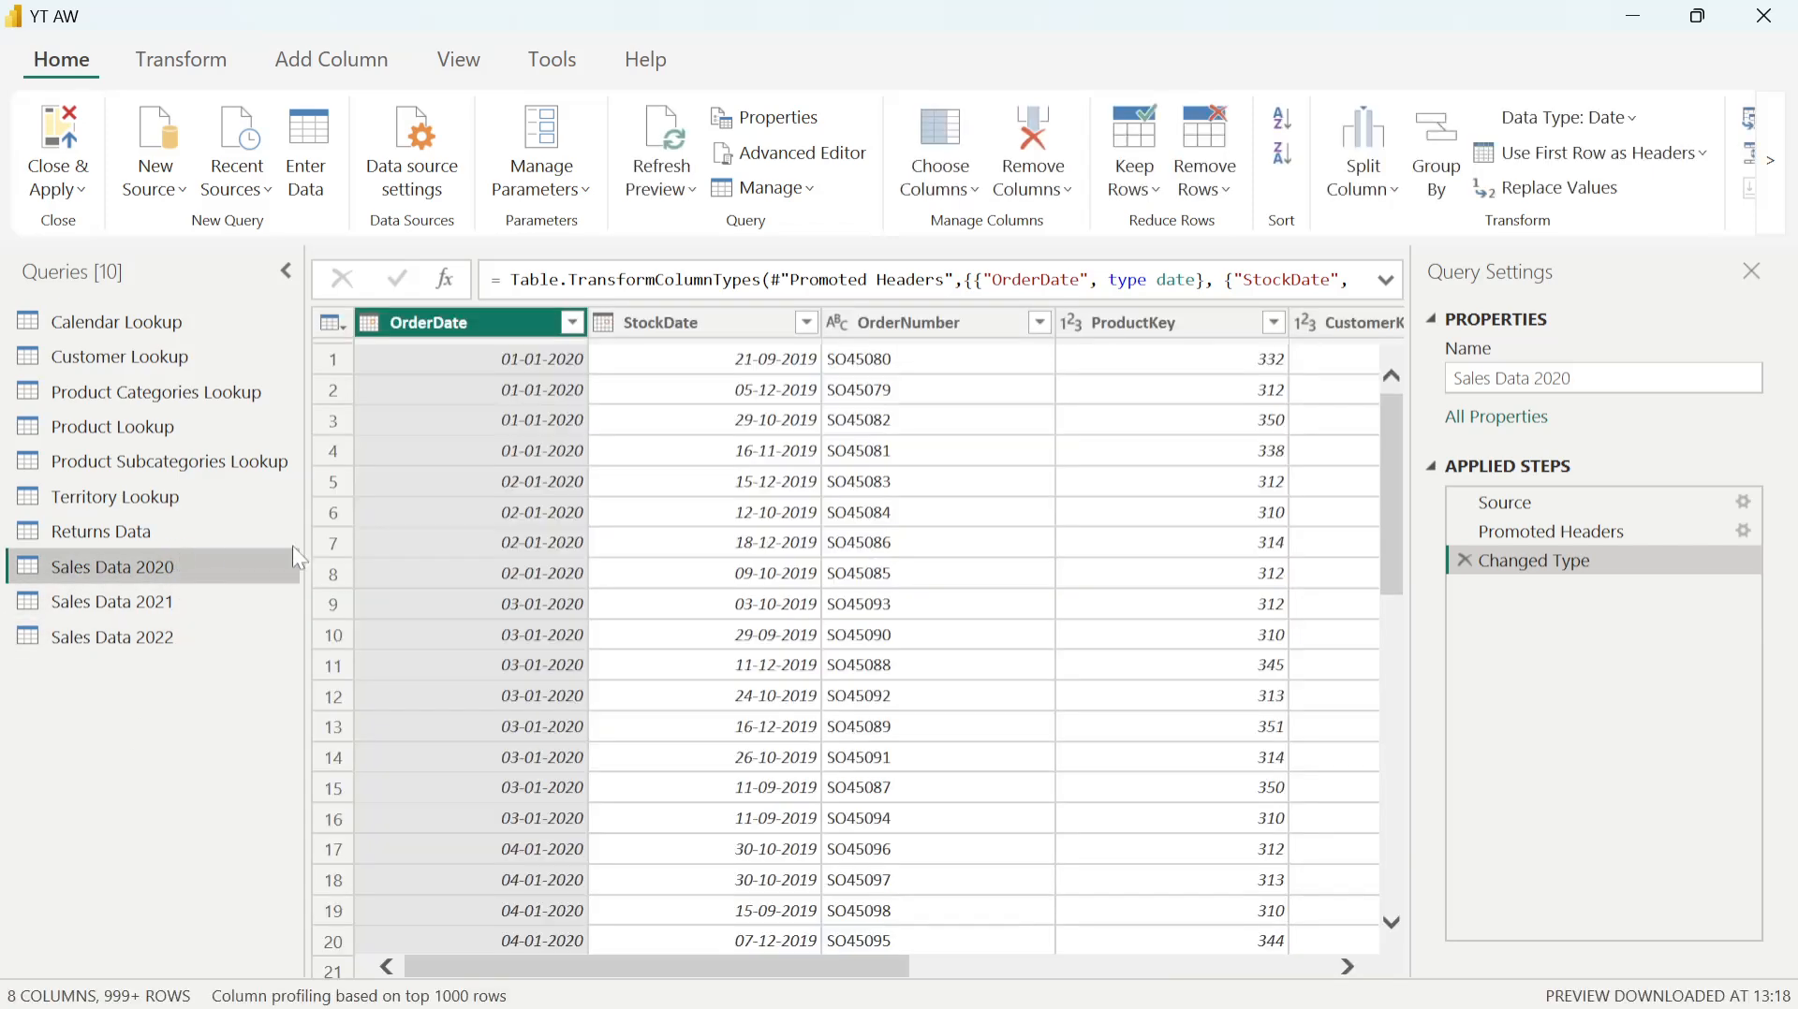
{"action": "left_click", "coordinate": [222, 607]}
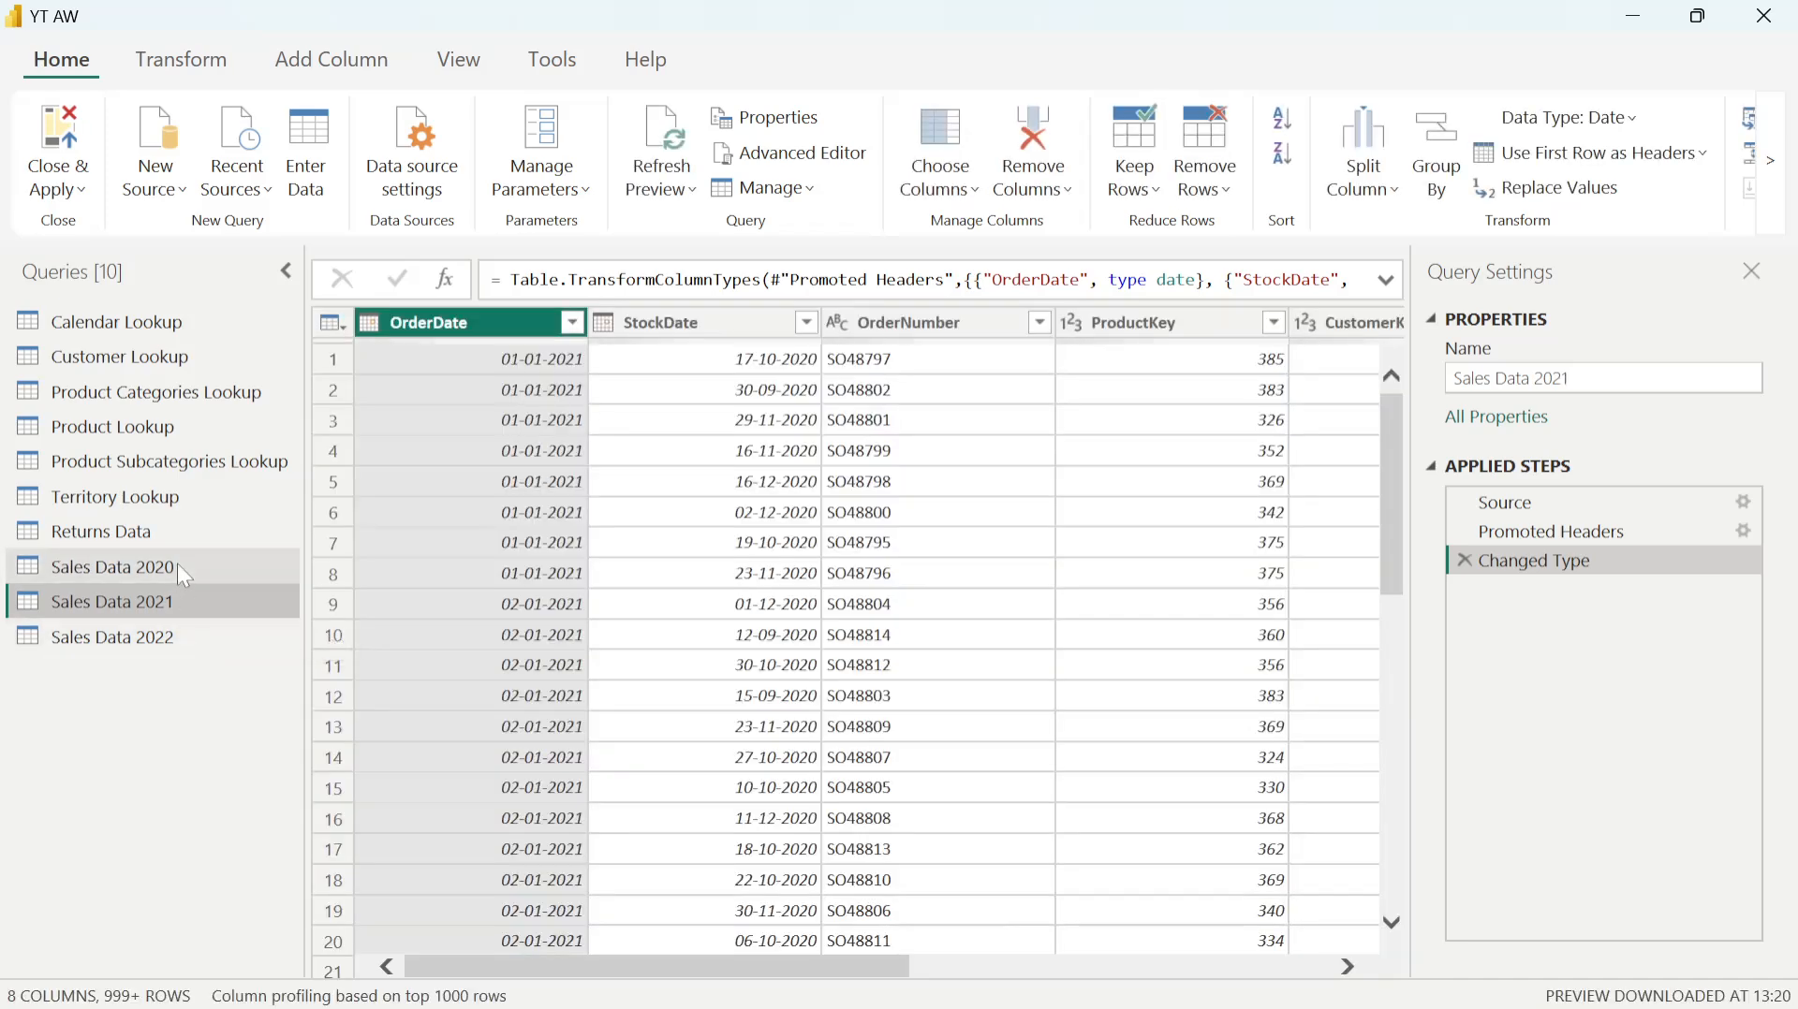
{"action": "left_click", "coordinate": [177, 564]}
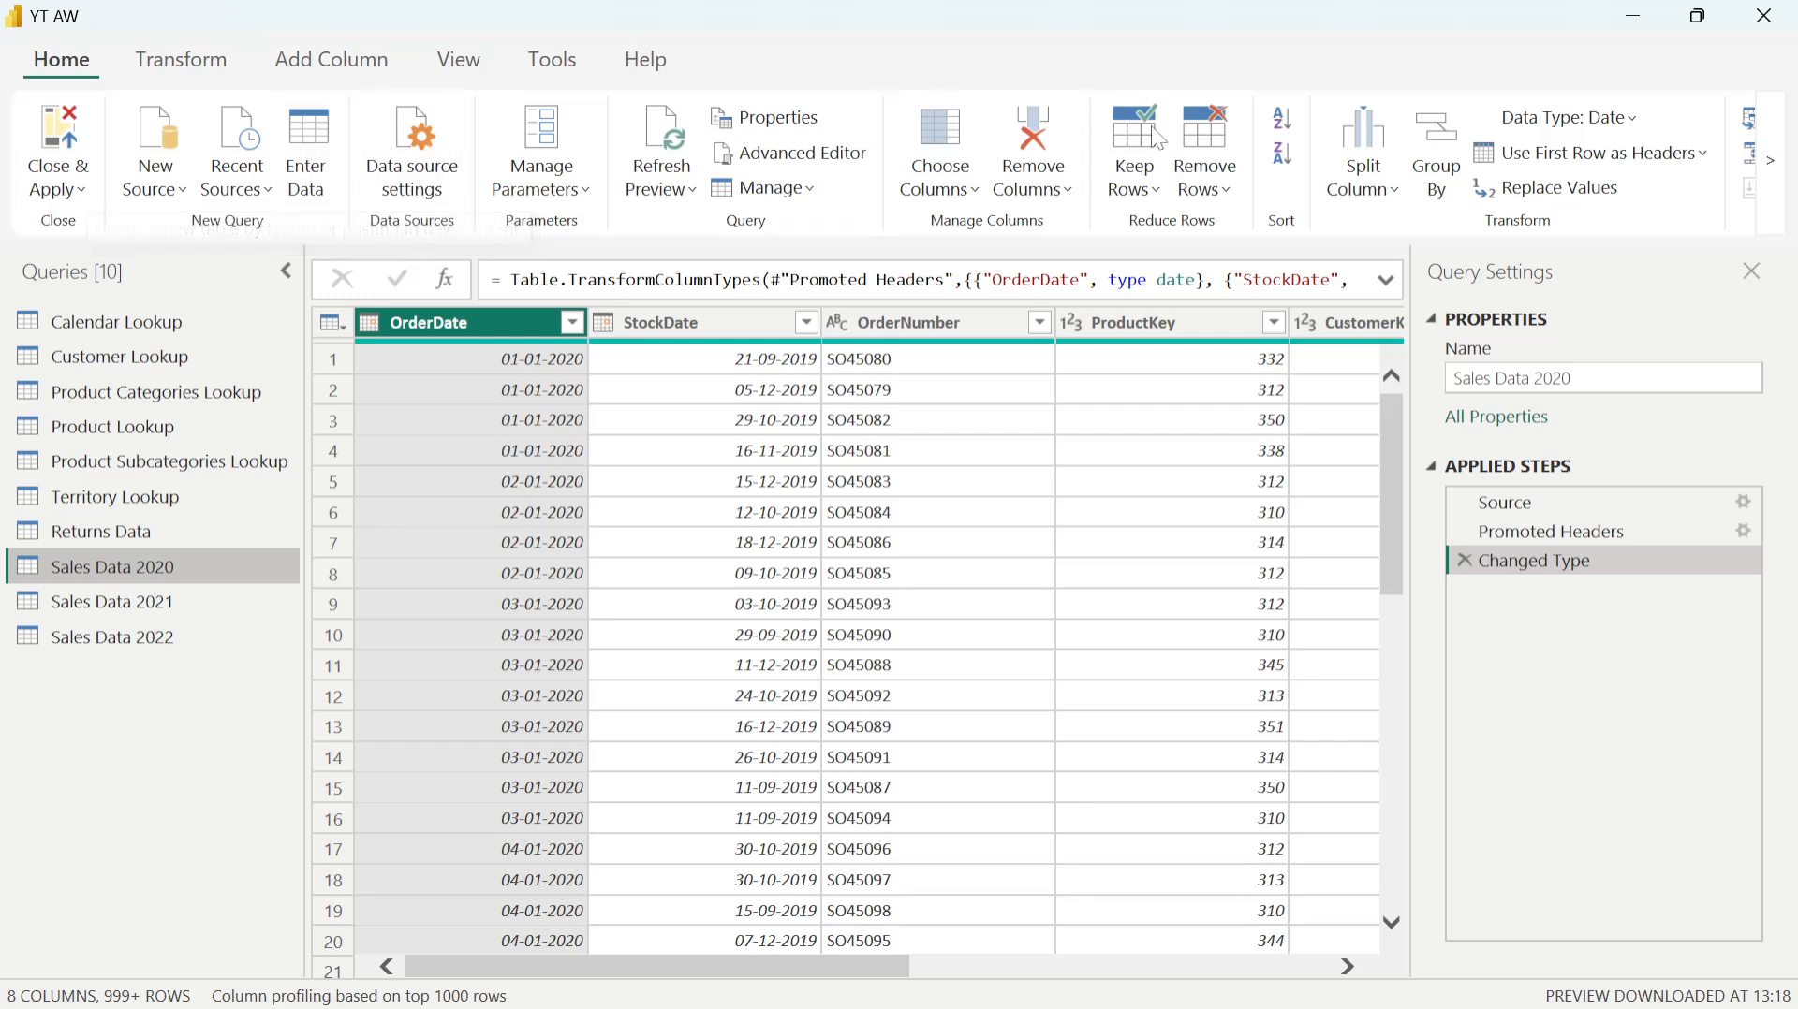
Step: Find the commands for combining queries and browse the lookup queries, Sales Data 2020 and Sales Data 2021
{"action": "left_click", "coordinate": [167, 67]}
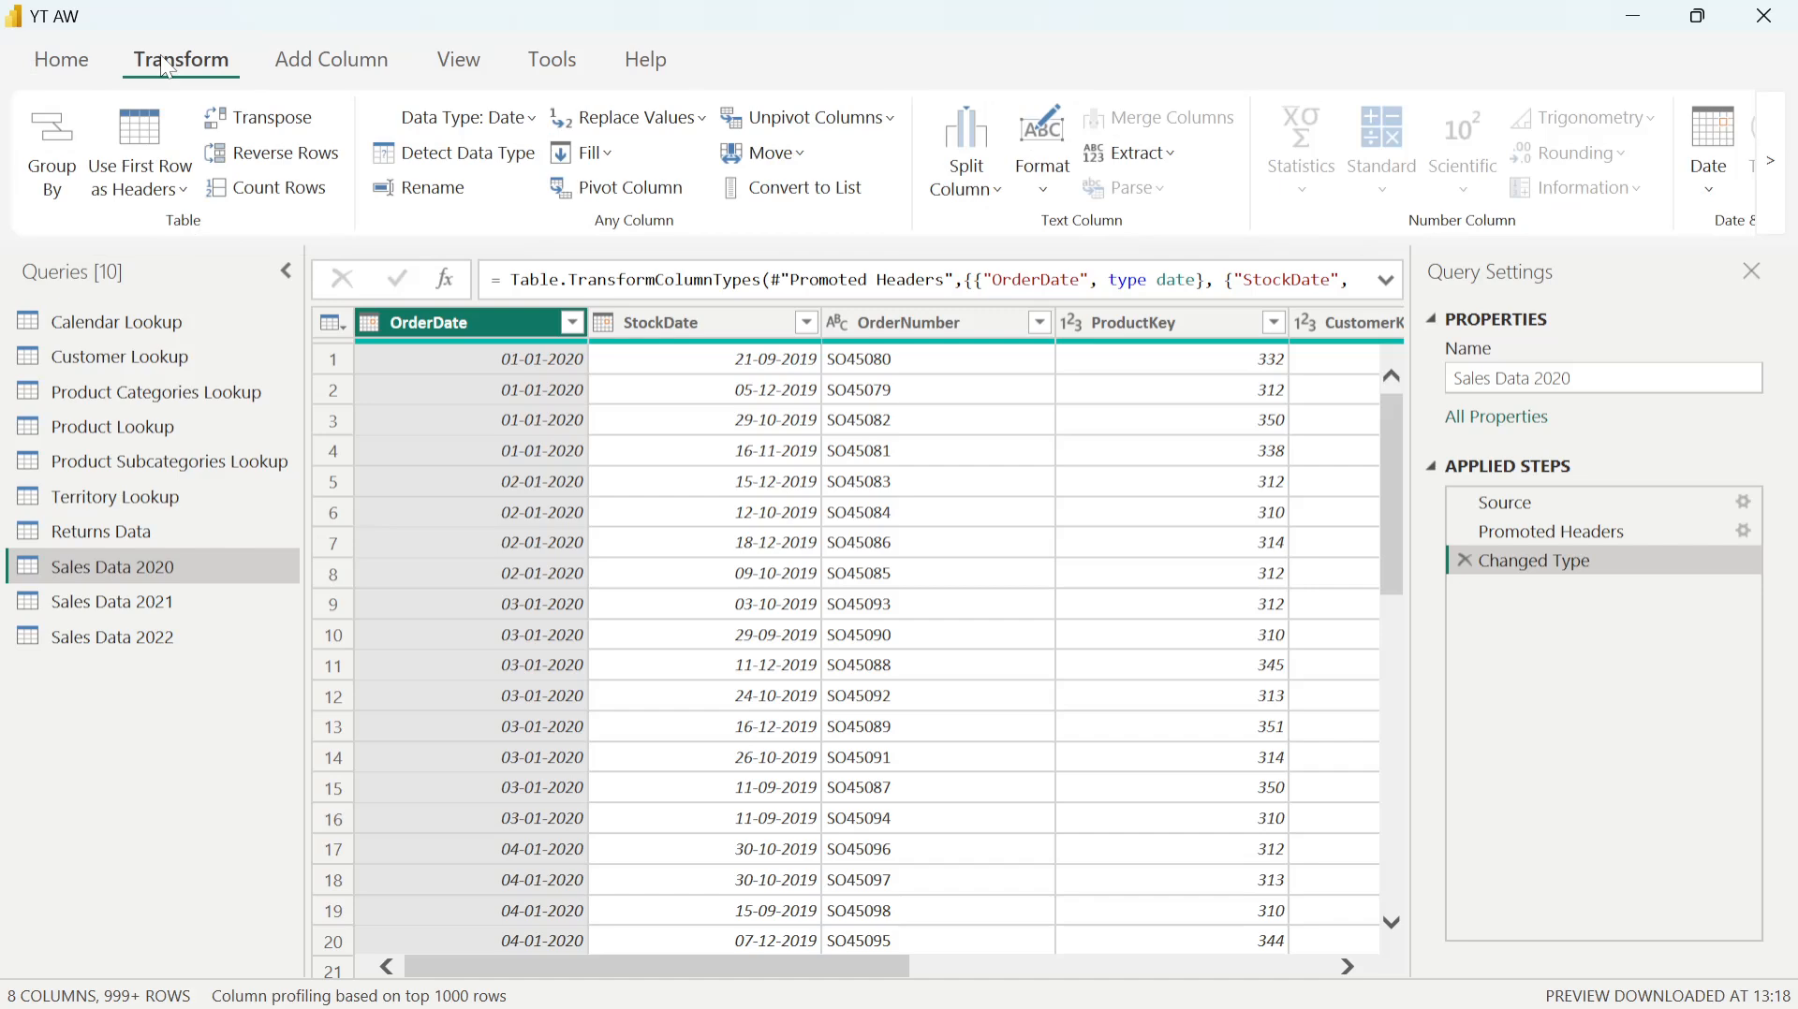
{"action": "left_click", "coordinate": [83, 75]}
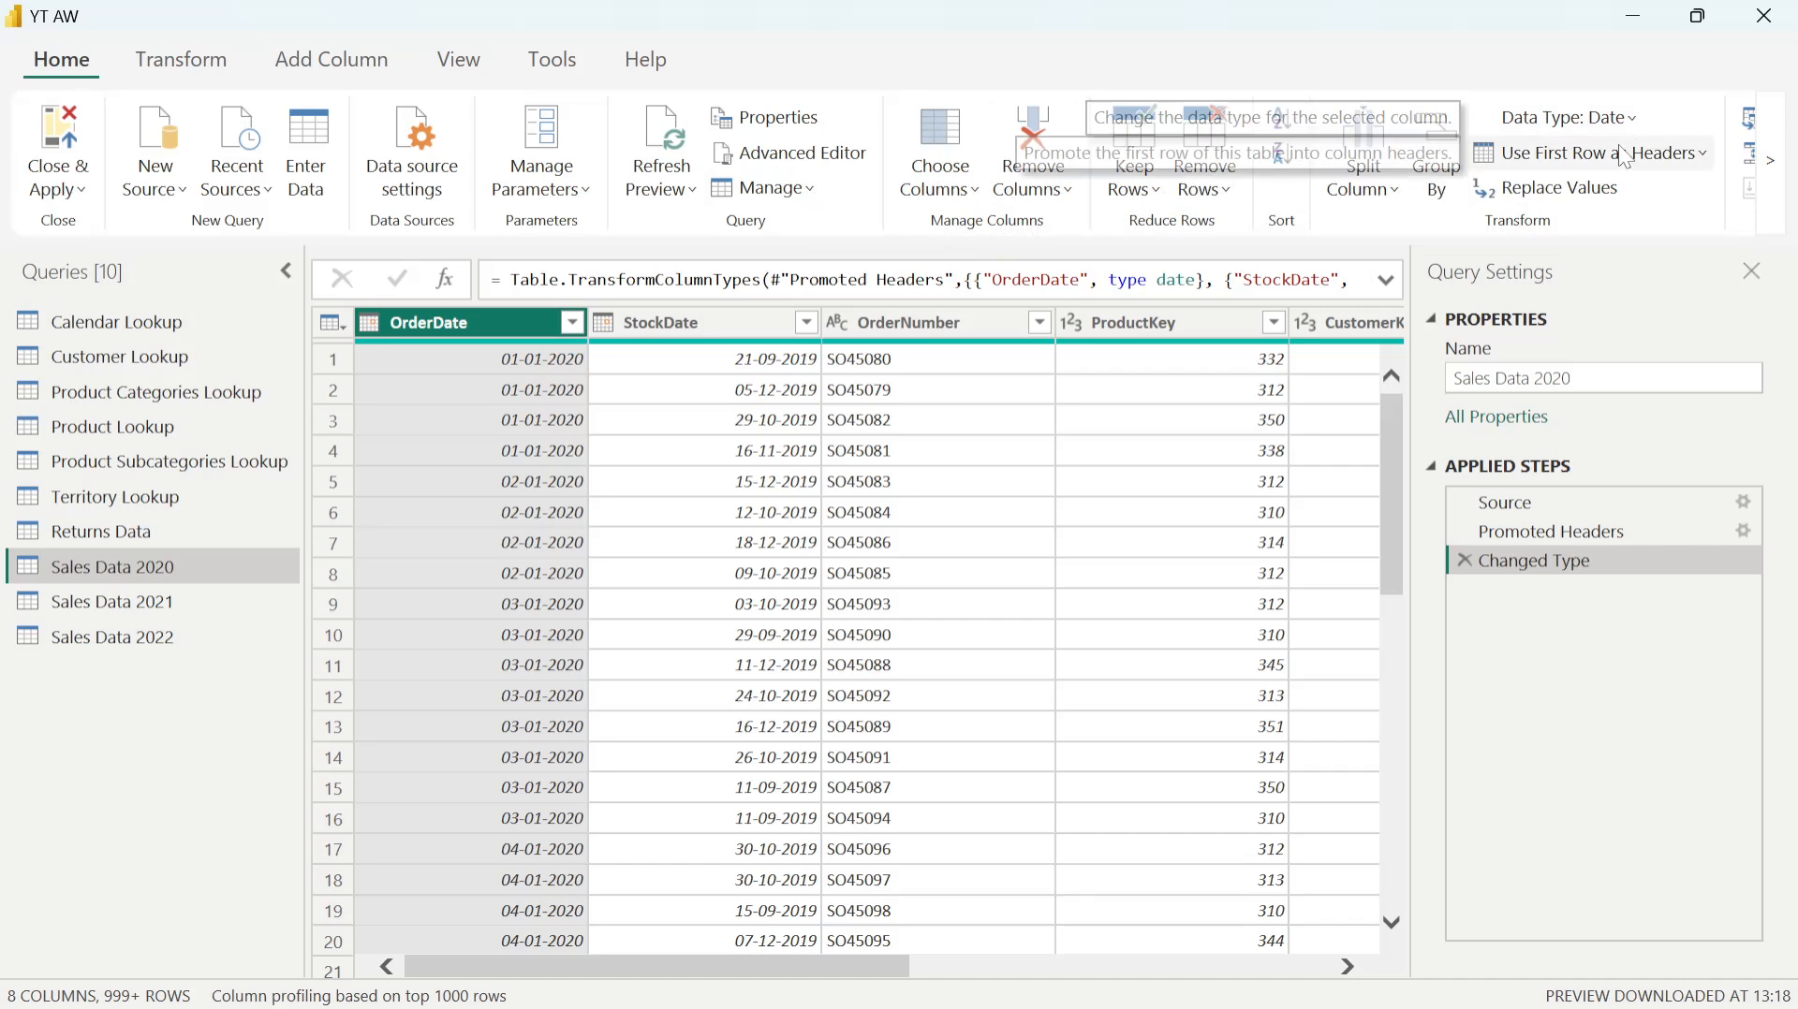
{"action": "left_click", "coordinate": [1778, 169]}
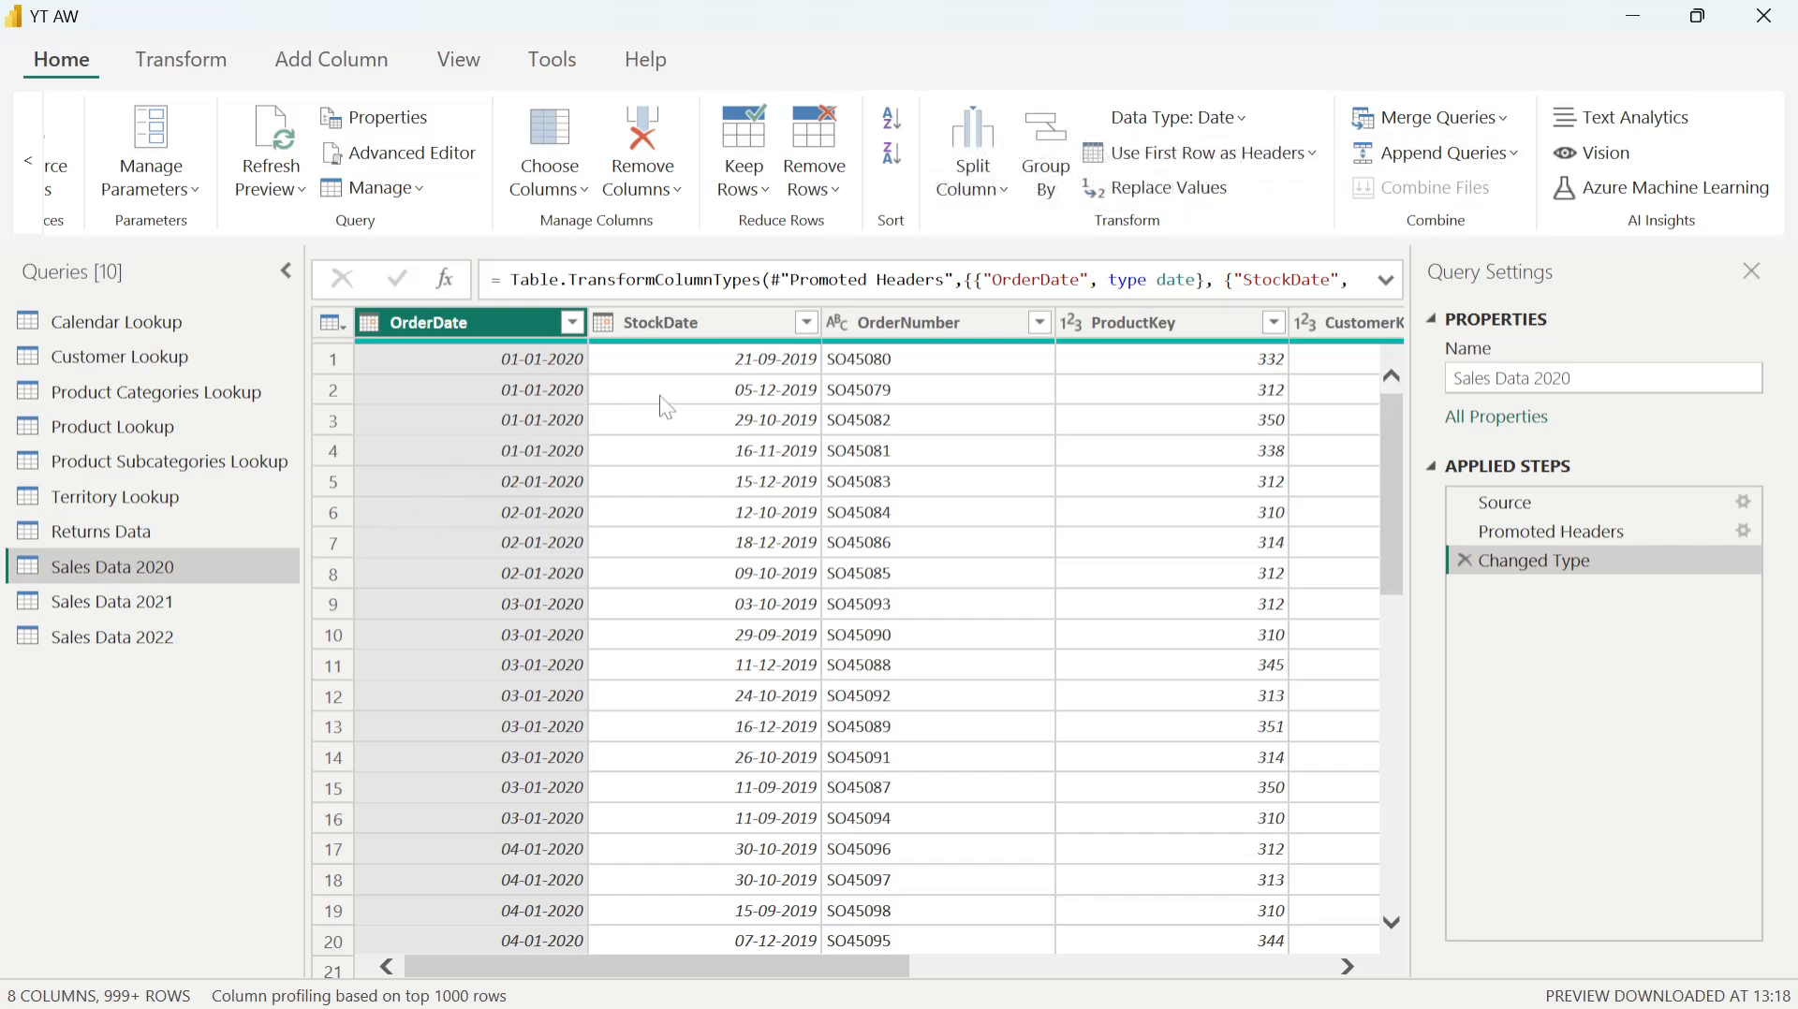
{"action": "left_click", "coordinate": [79, 327]}
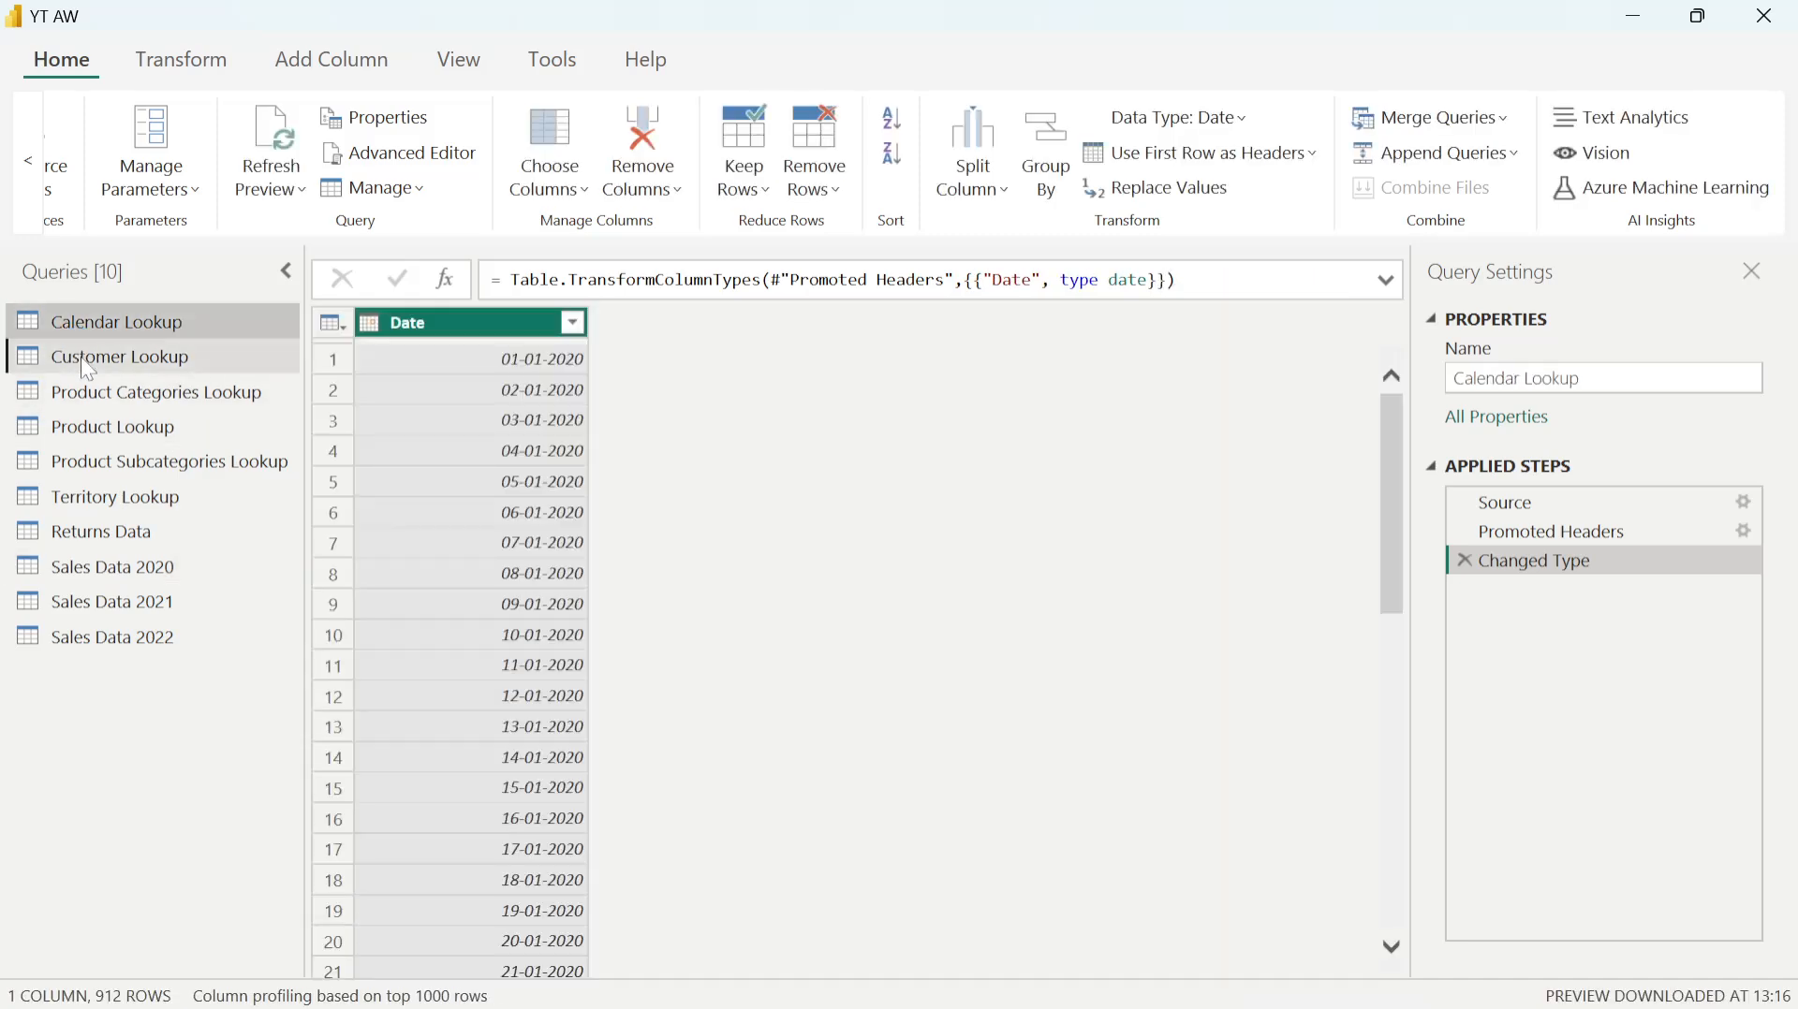
{"action": "left_click", "coordinate": [93, 360]}
{"action": "left_click", "coordinate": [100, 393]}
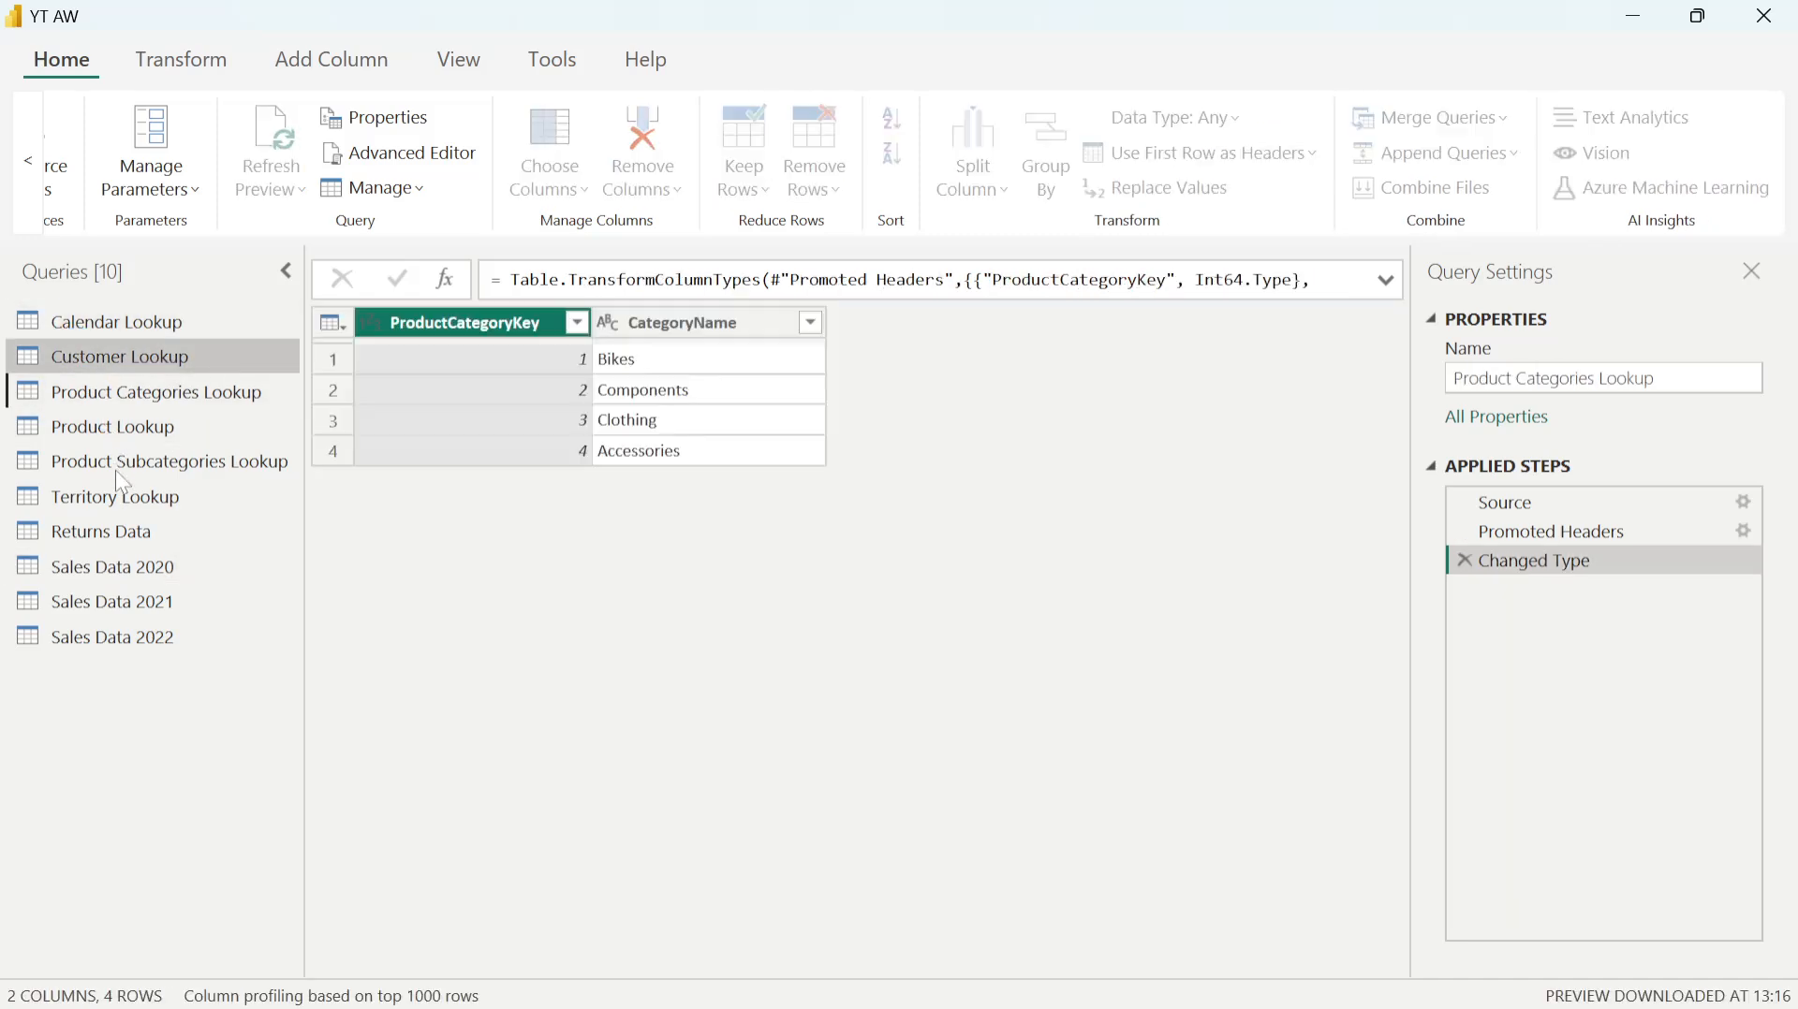
{"action": "left_click", "coordinate": [117, 462]}
{"action": "left_click", "coordinate": [116, 569]}
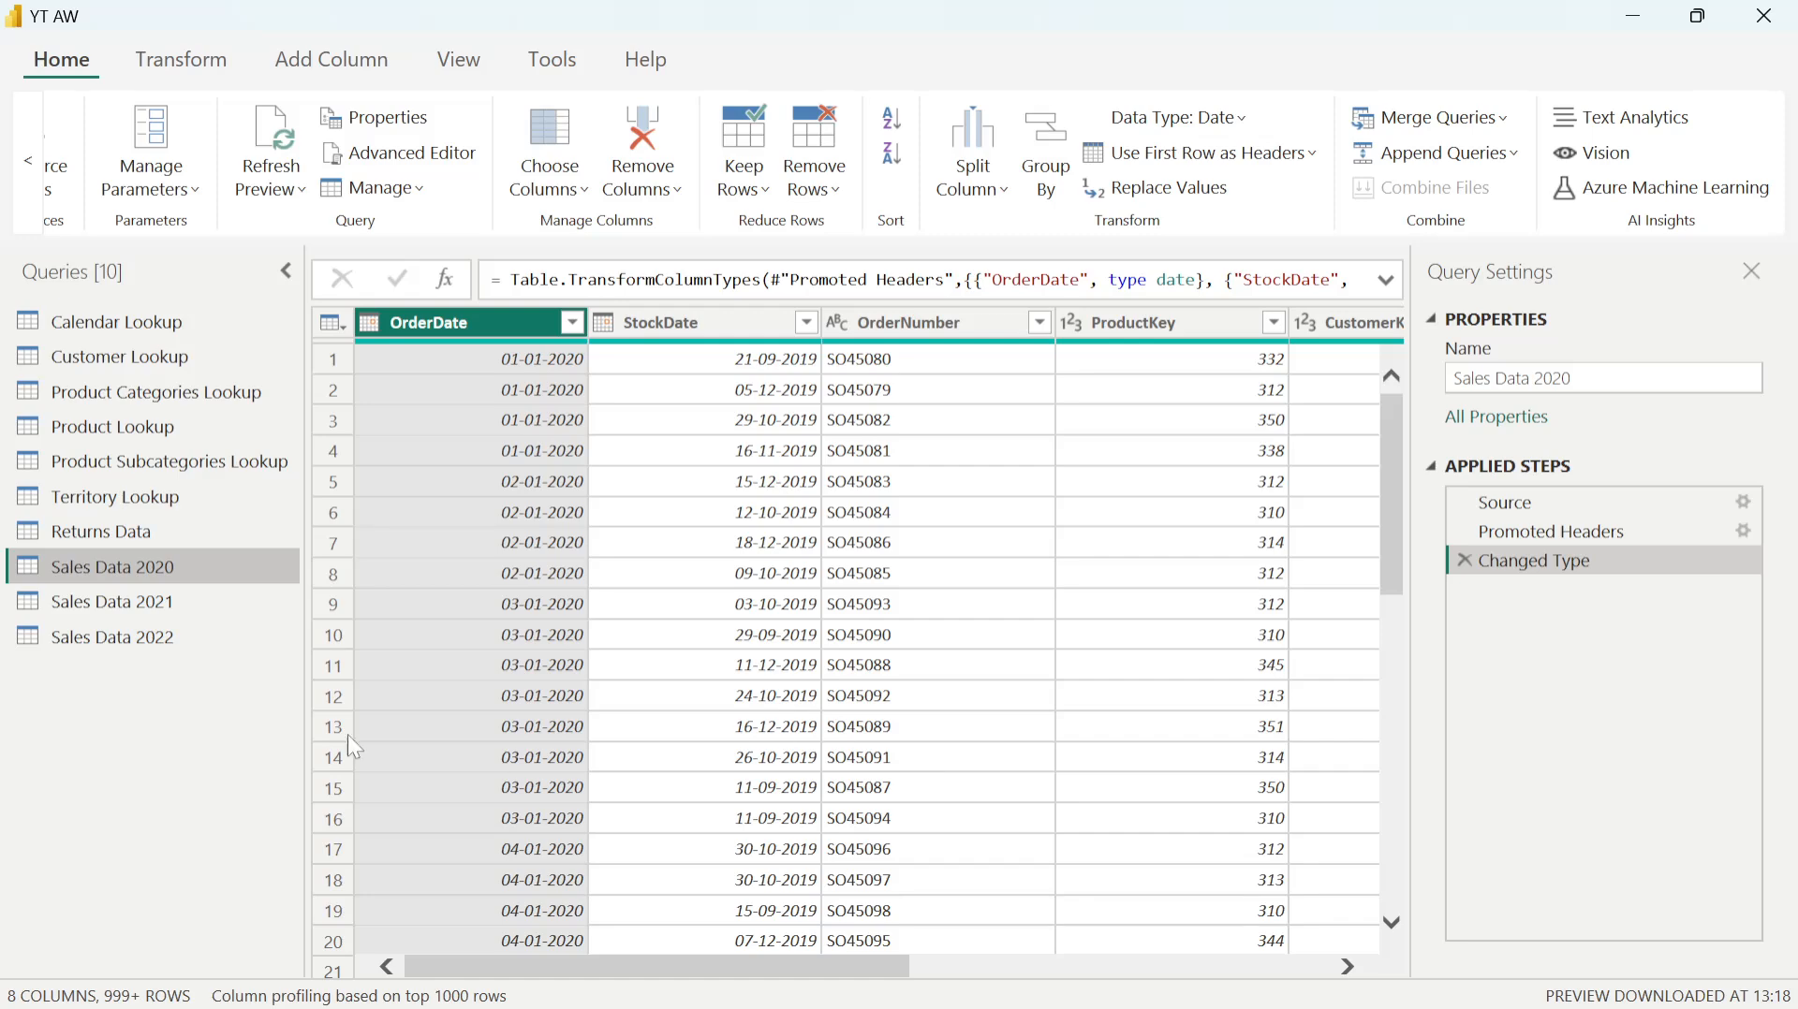
{"action": "left_click", "coordinate": [245, 590]}
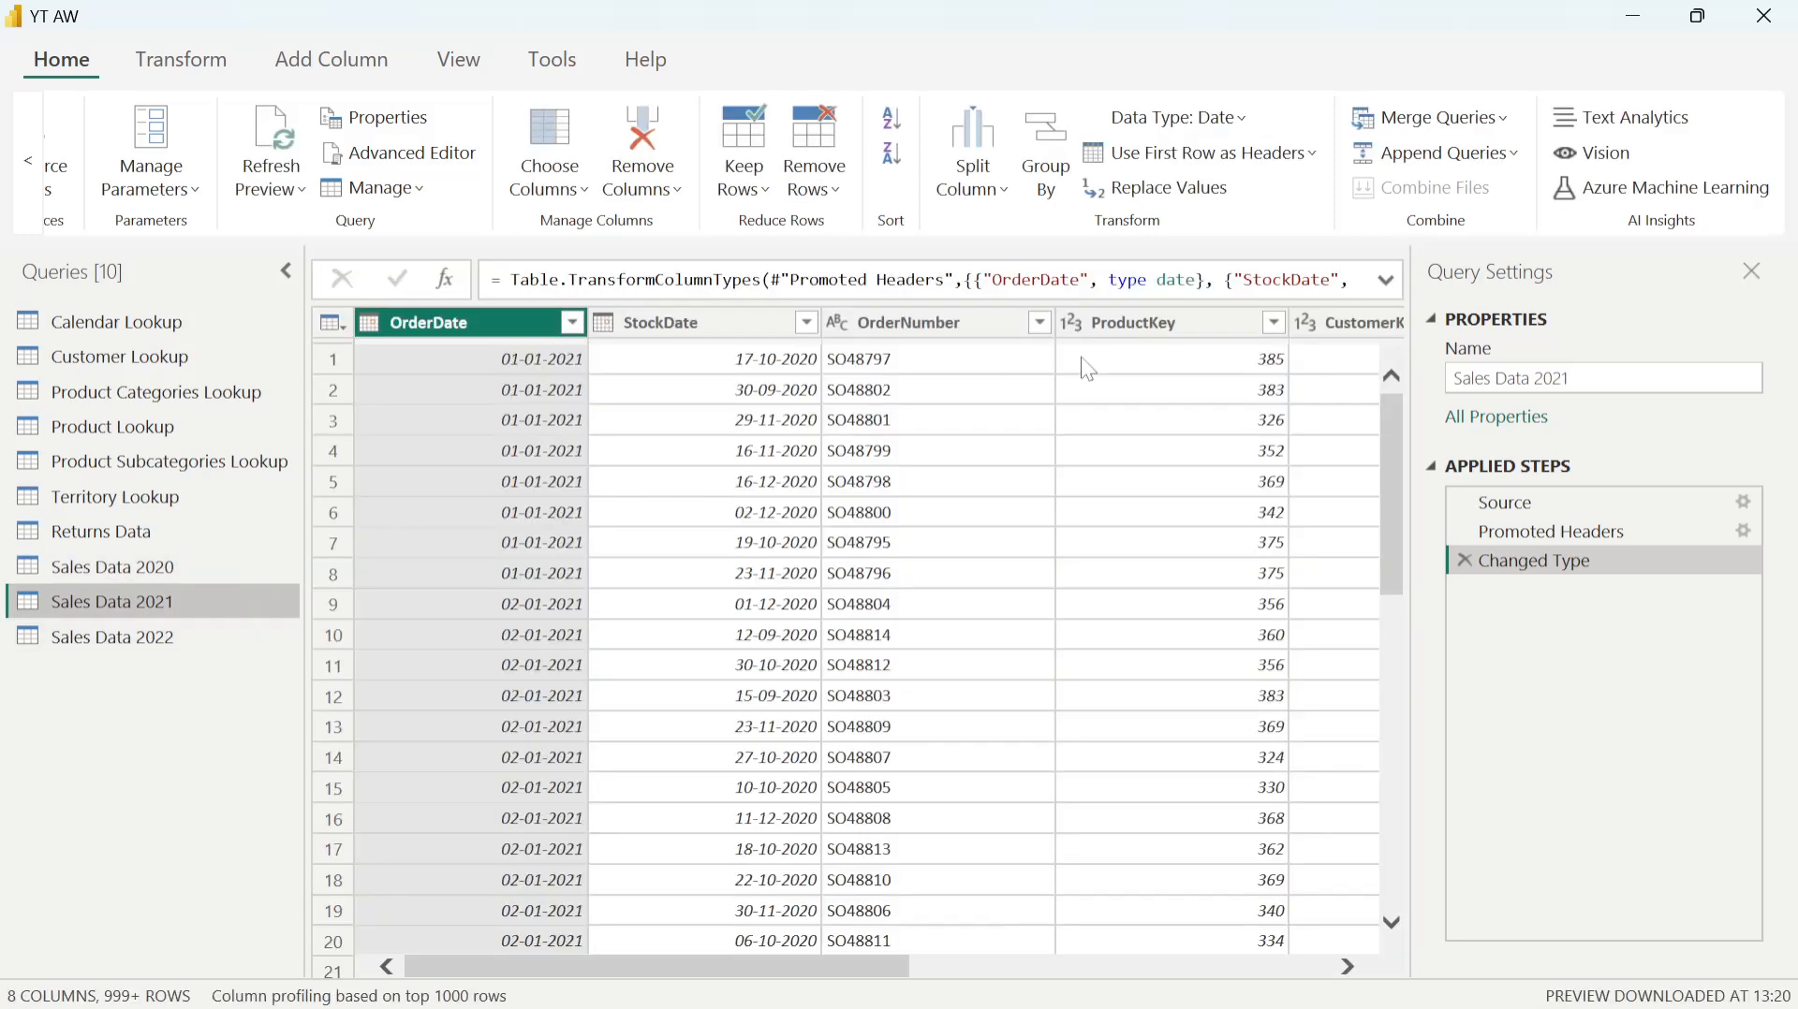
Step: Start appending Sales Data 2020 as a new query, using the option for three or more tables
{"action": "left_click", "coordinate": [1514, 155]}
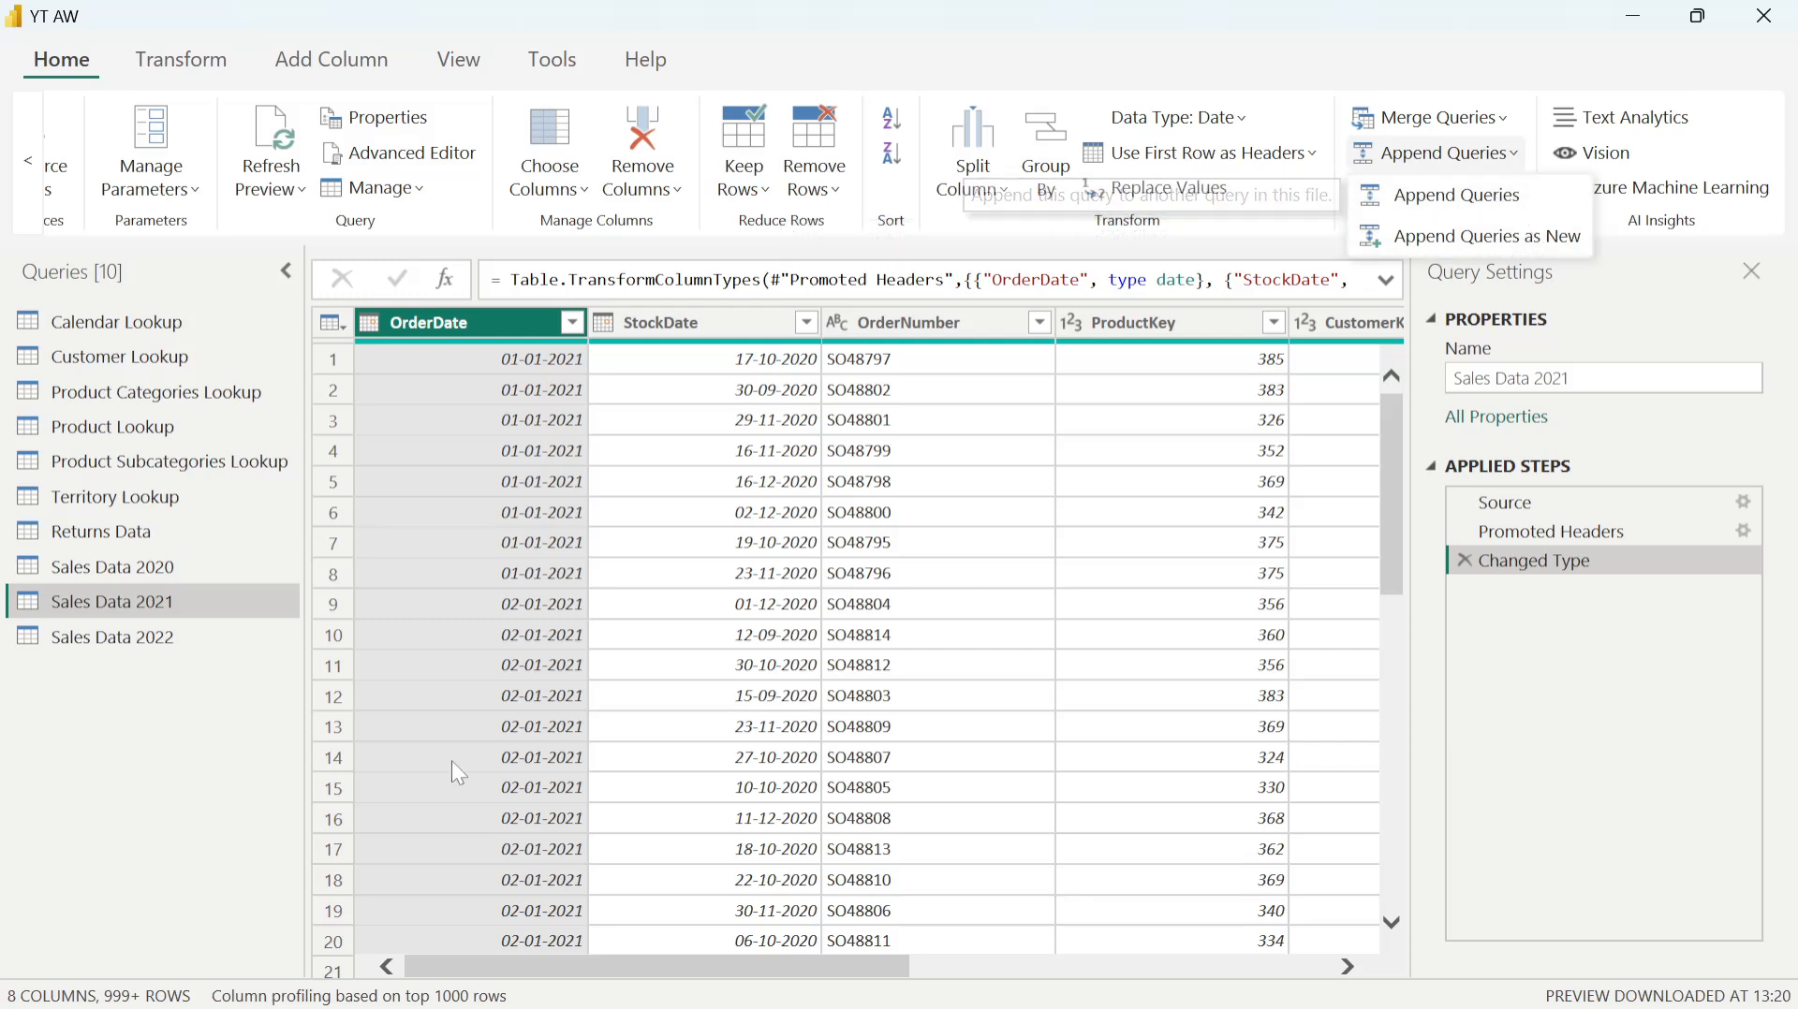
{"action": "left_click", "coordinate": [172, 575]}
{"action": "left_click", "coordinate": [178, 571]}
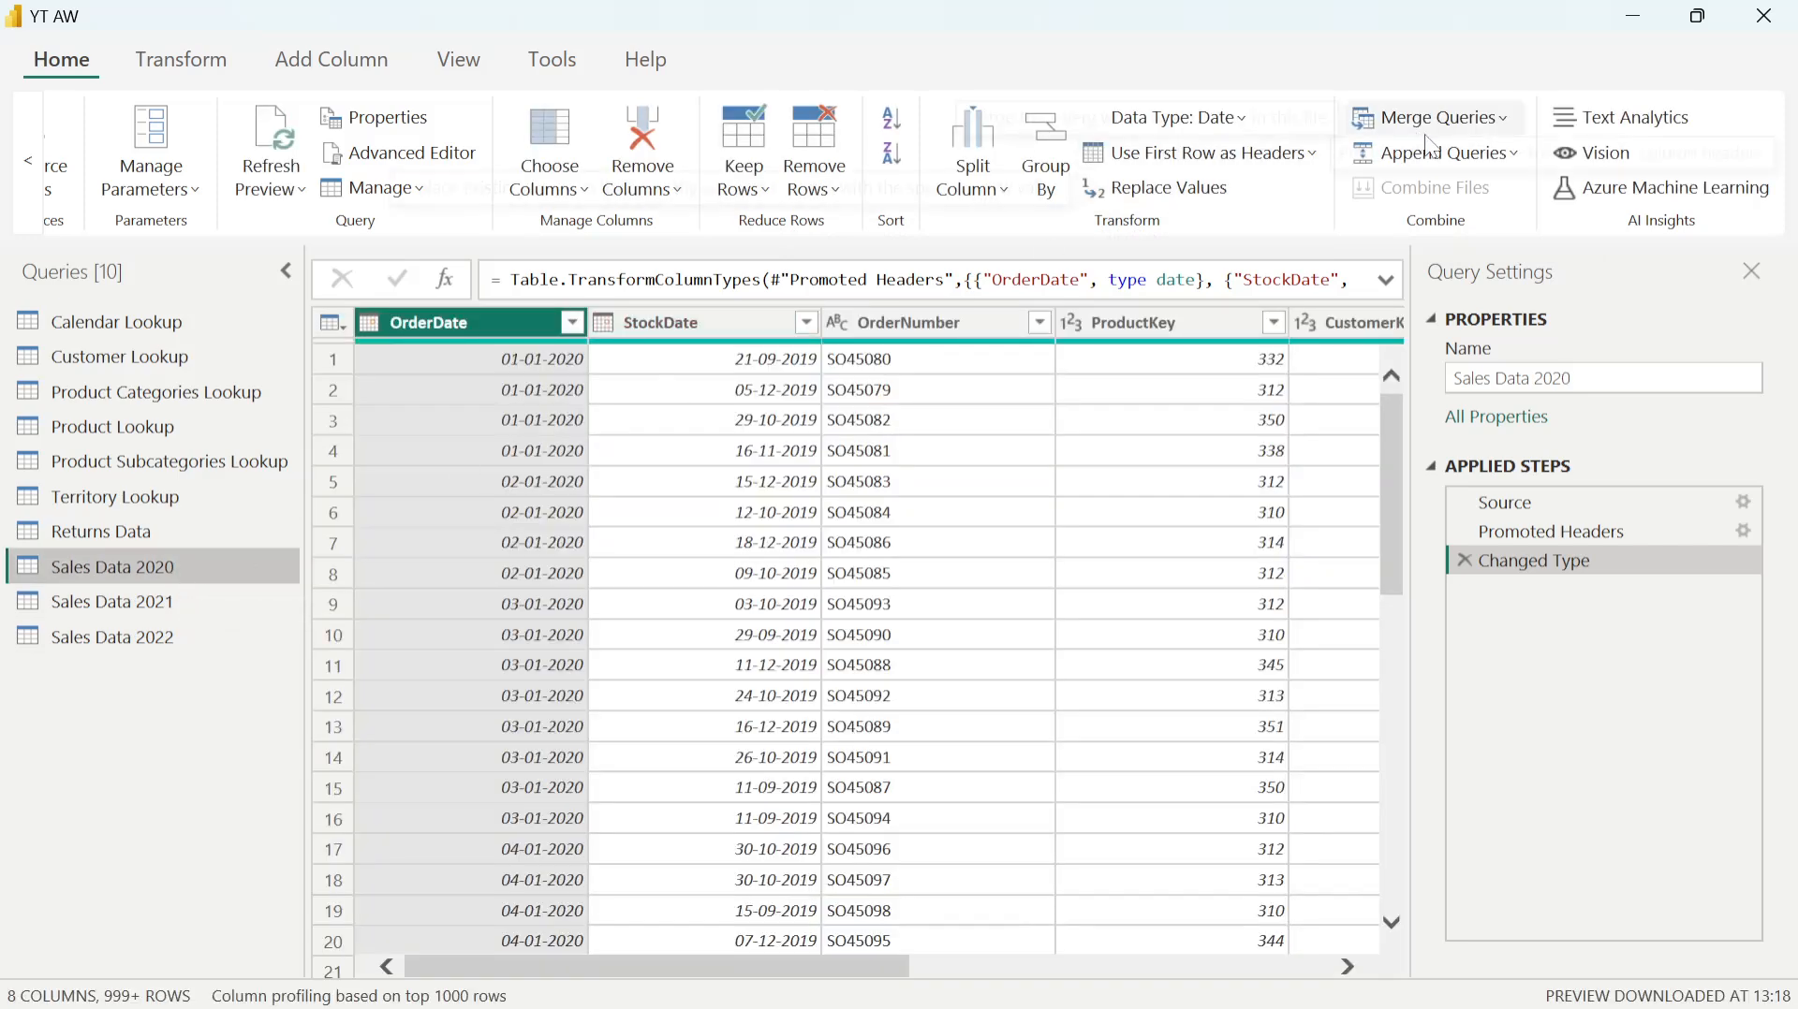
{"action": "left_click", "coordinate": [1514, 150]}
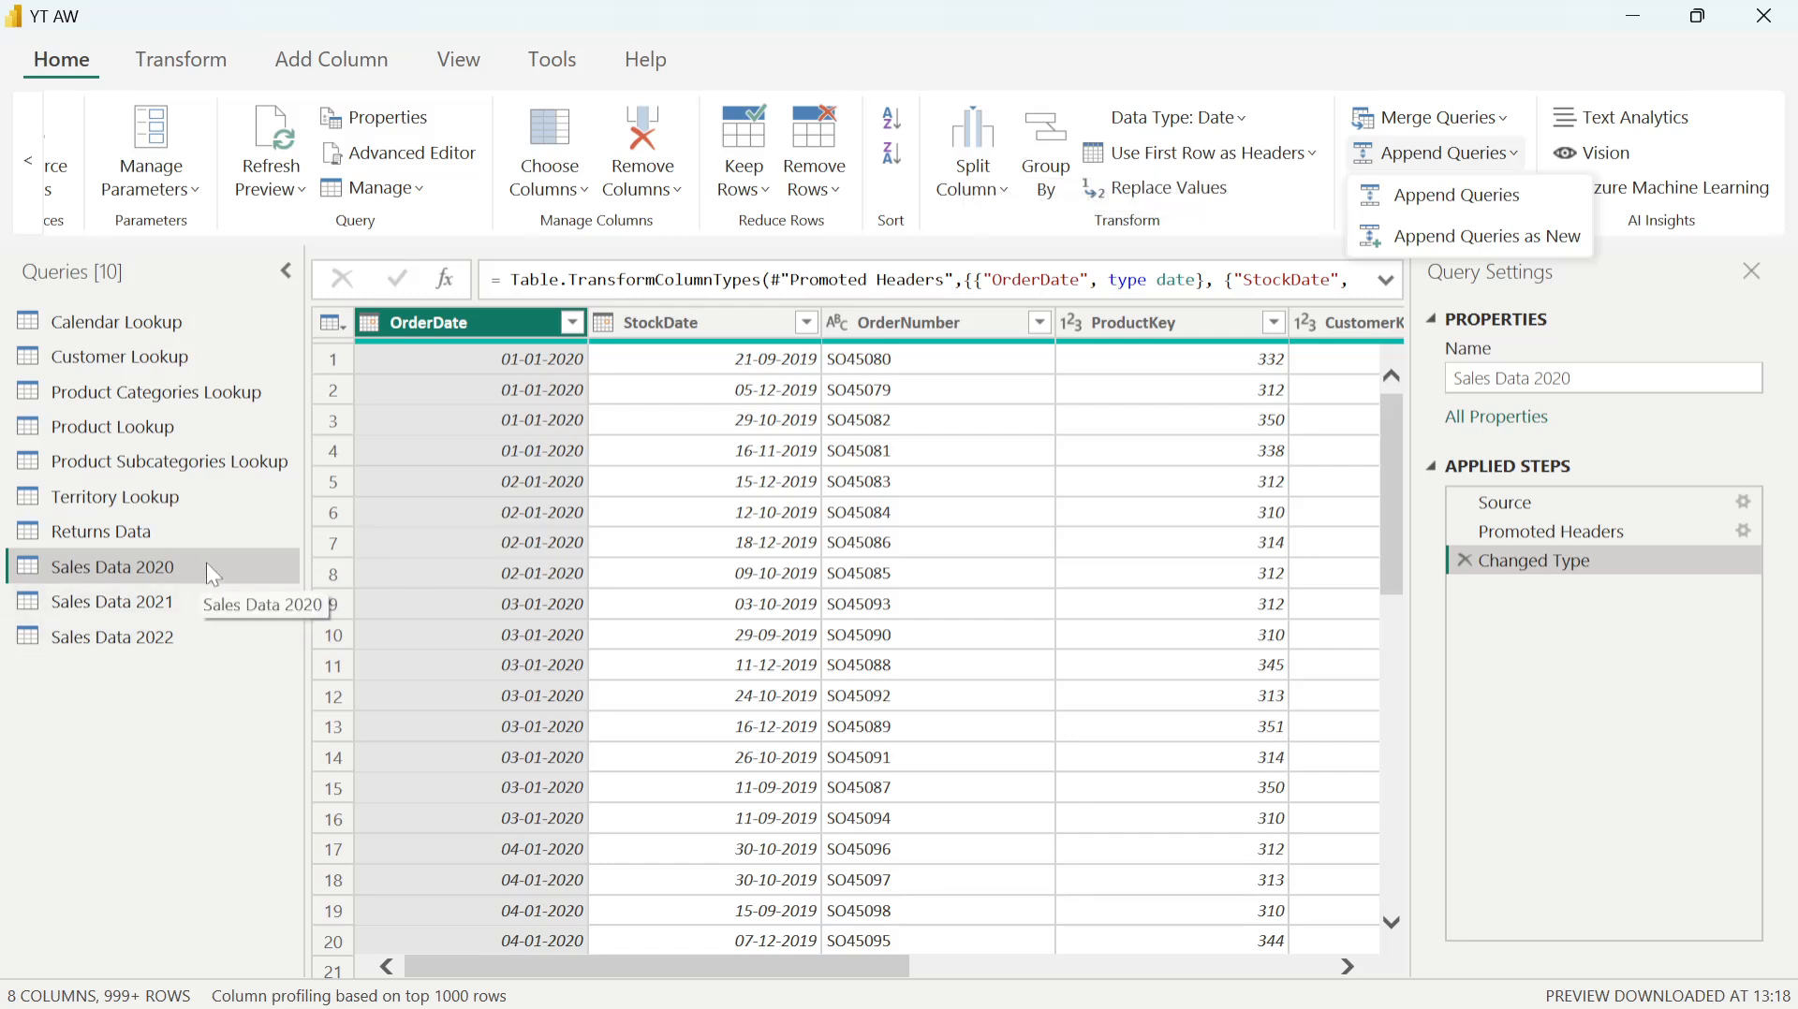
{"action": "left_click", "coordinate": [1507, 240]}
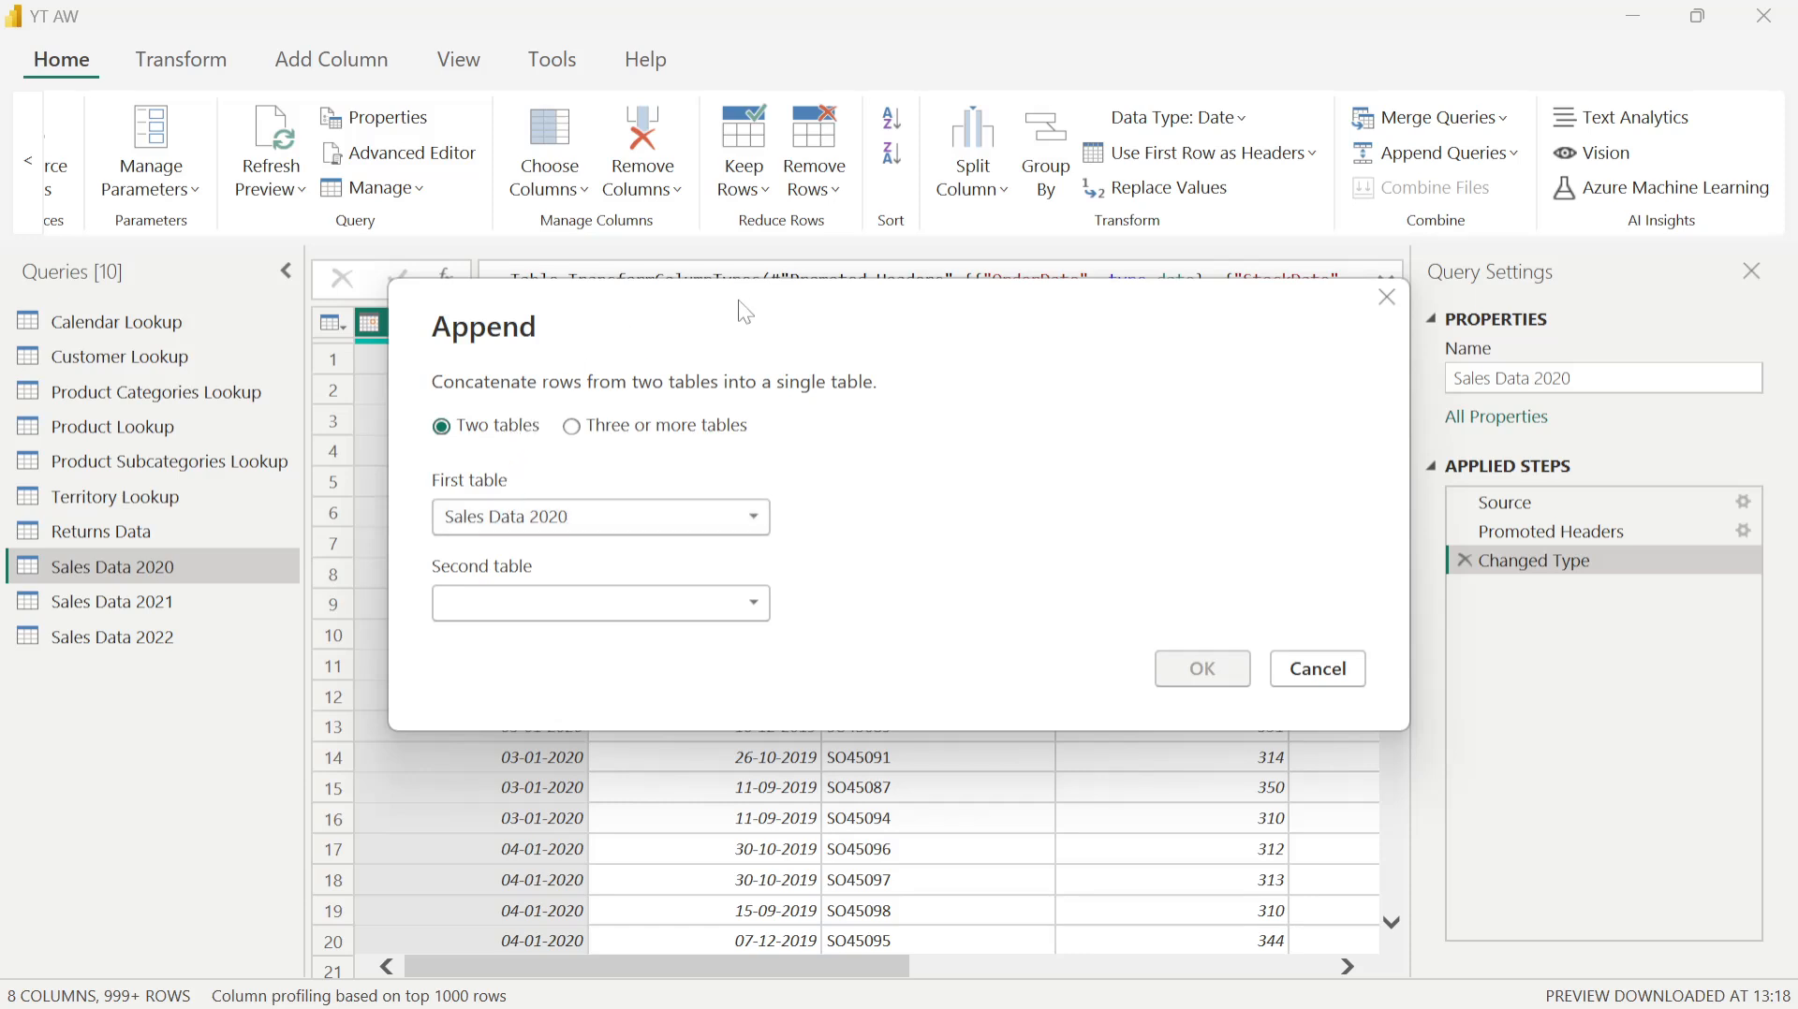
{"action": "left_click_drag", "start_coordinate": [738, 300], "coordinate": [728, 262]}
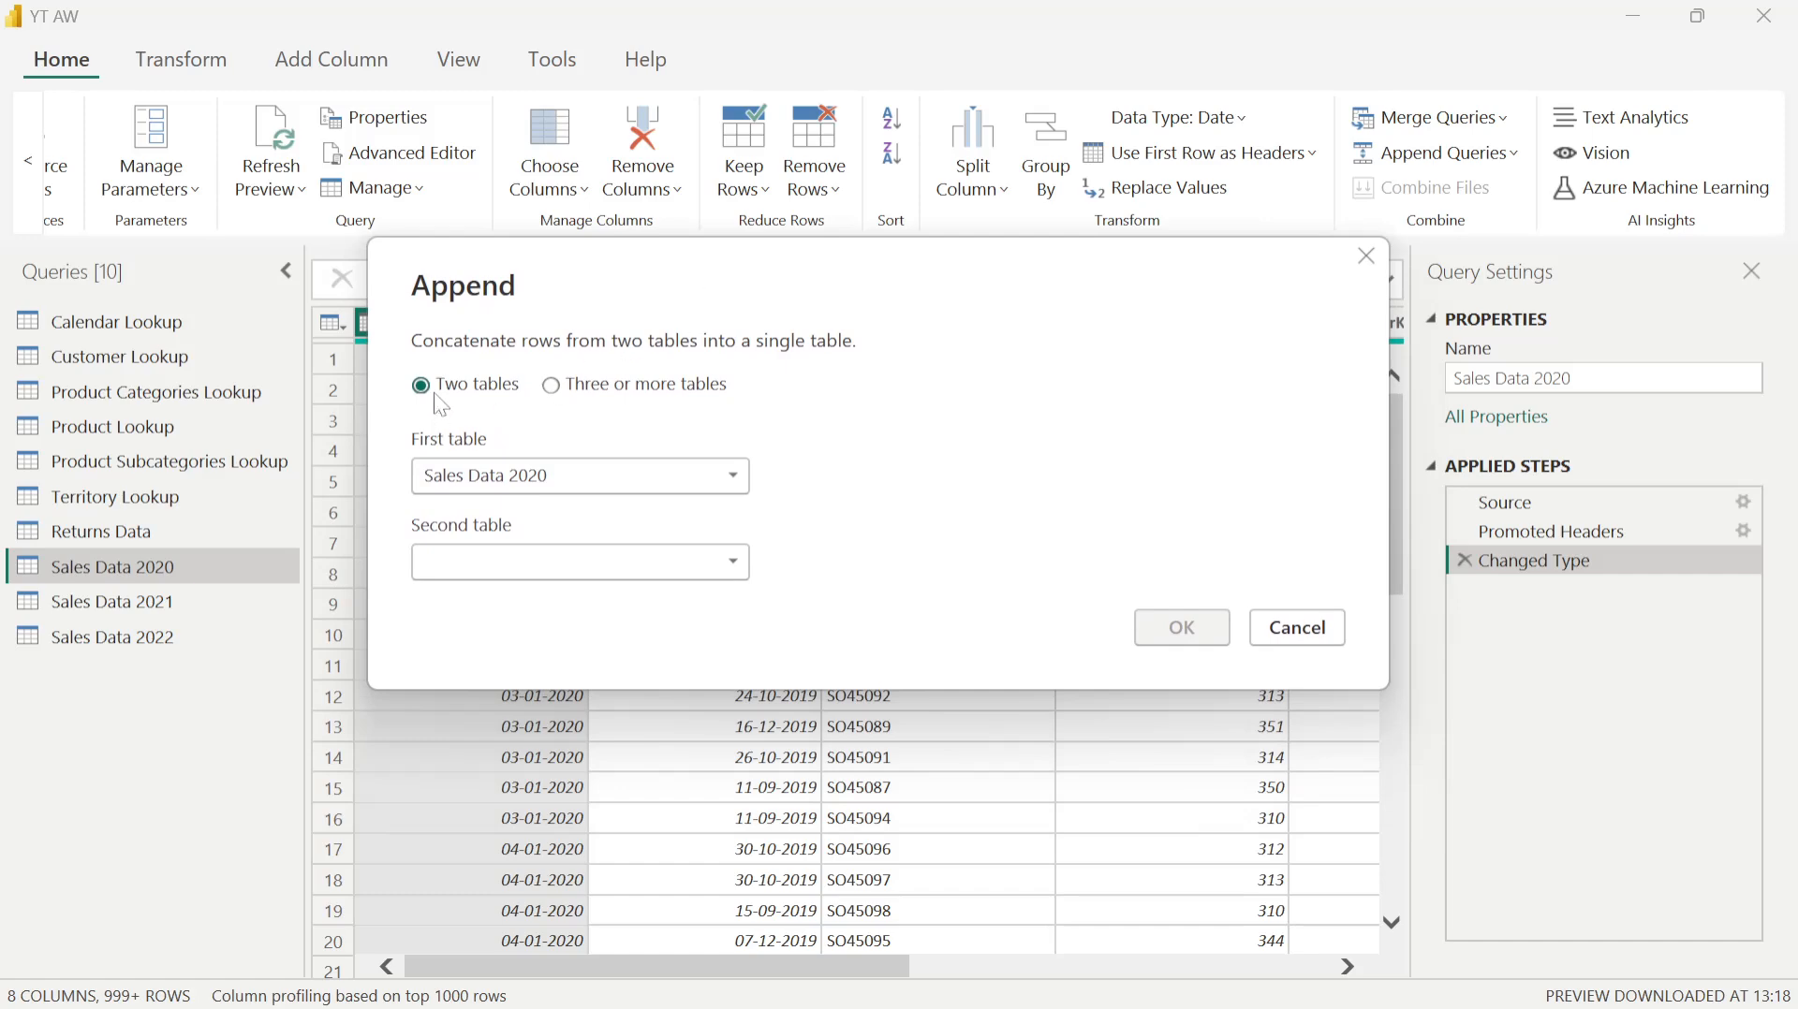
{"action": "left_click", "coordinate": [553, 385]}
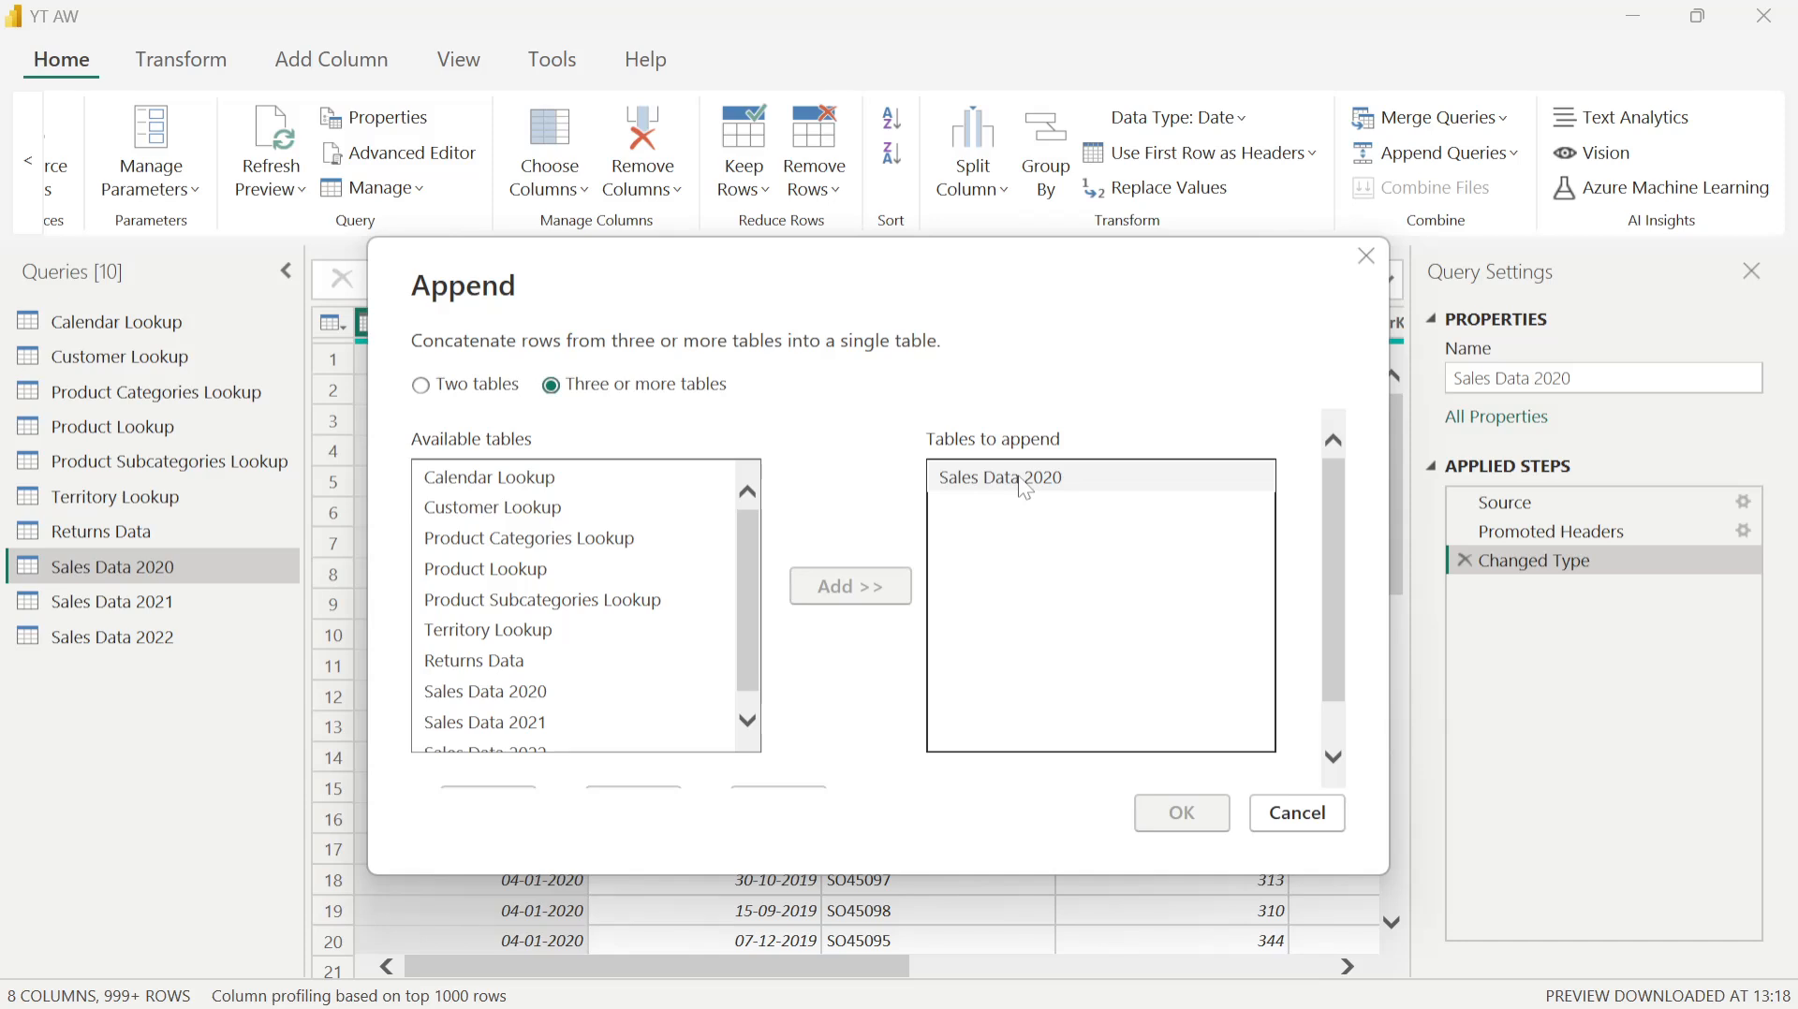
Step: Add Sales Data 2021 and Sales Data 2022 to the tables to append and create the combined query
{"action": "scroll", "coordinate": [600, 644], "scroll_direction": "down", "scroll_amount": 1}
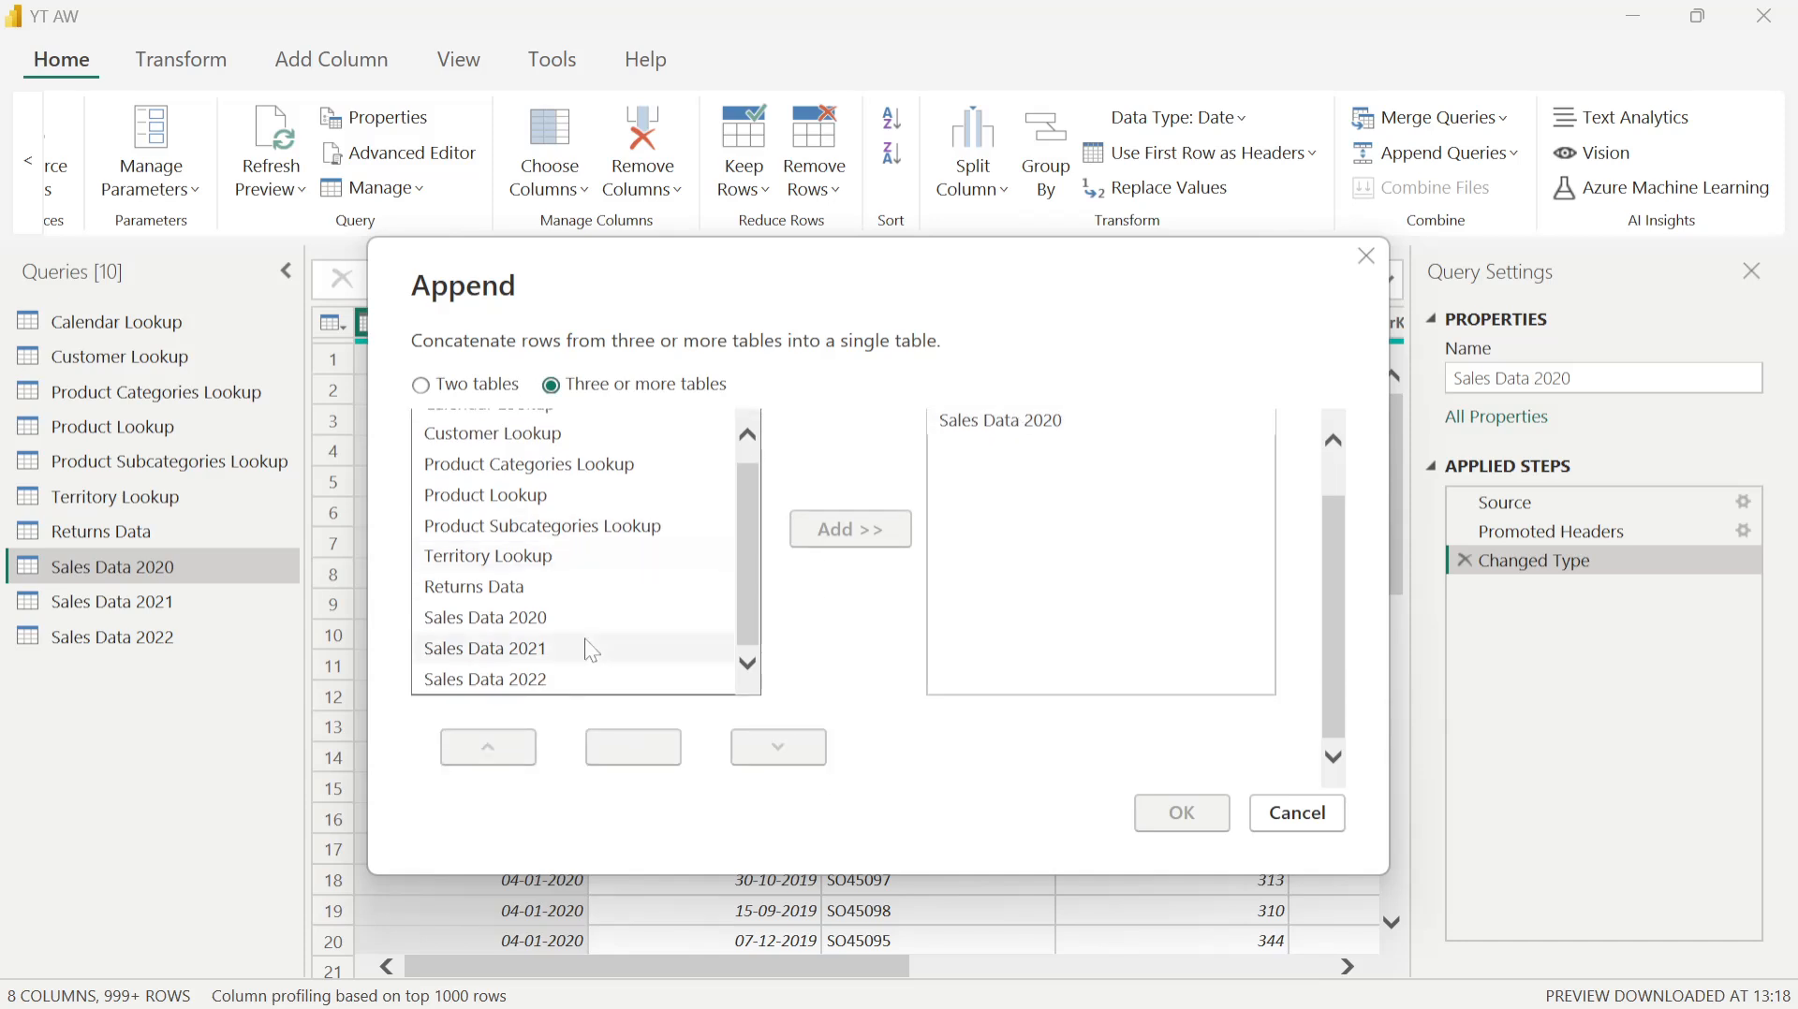
{"action": "left_click", "coordinate": [535, 659]}
{"action": "left_click", "coordinate": [880, 525]}
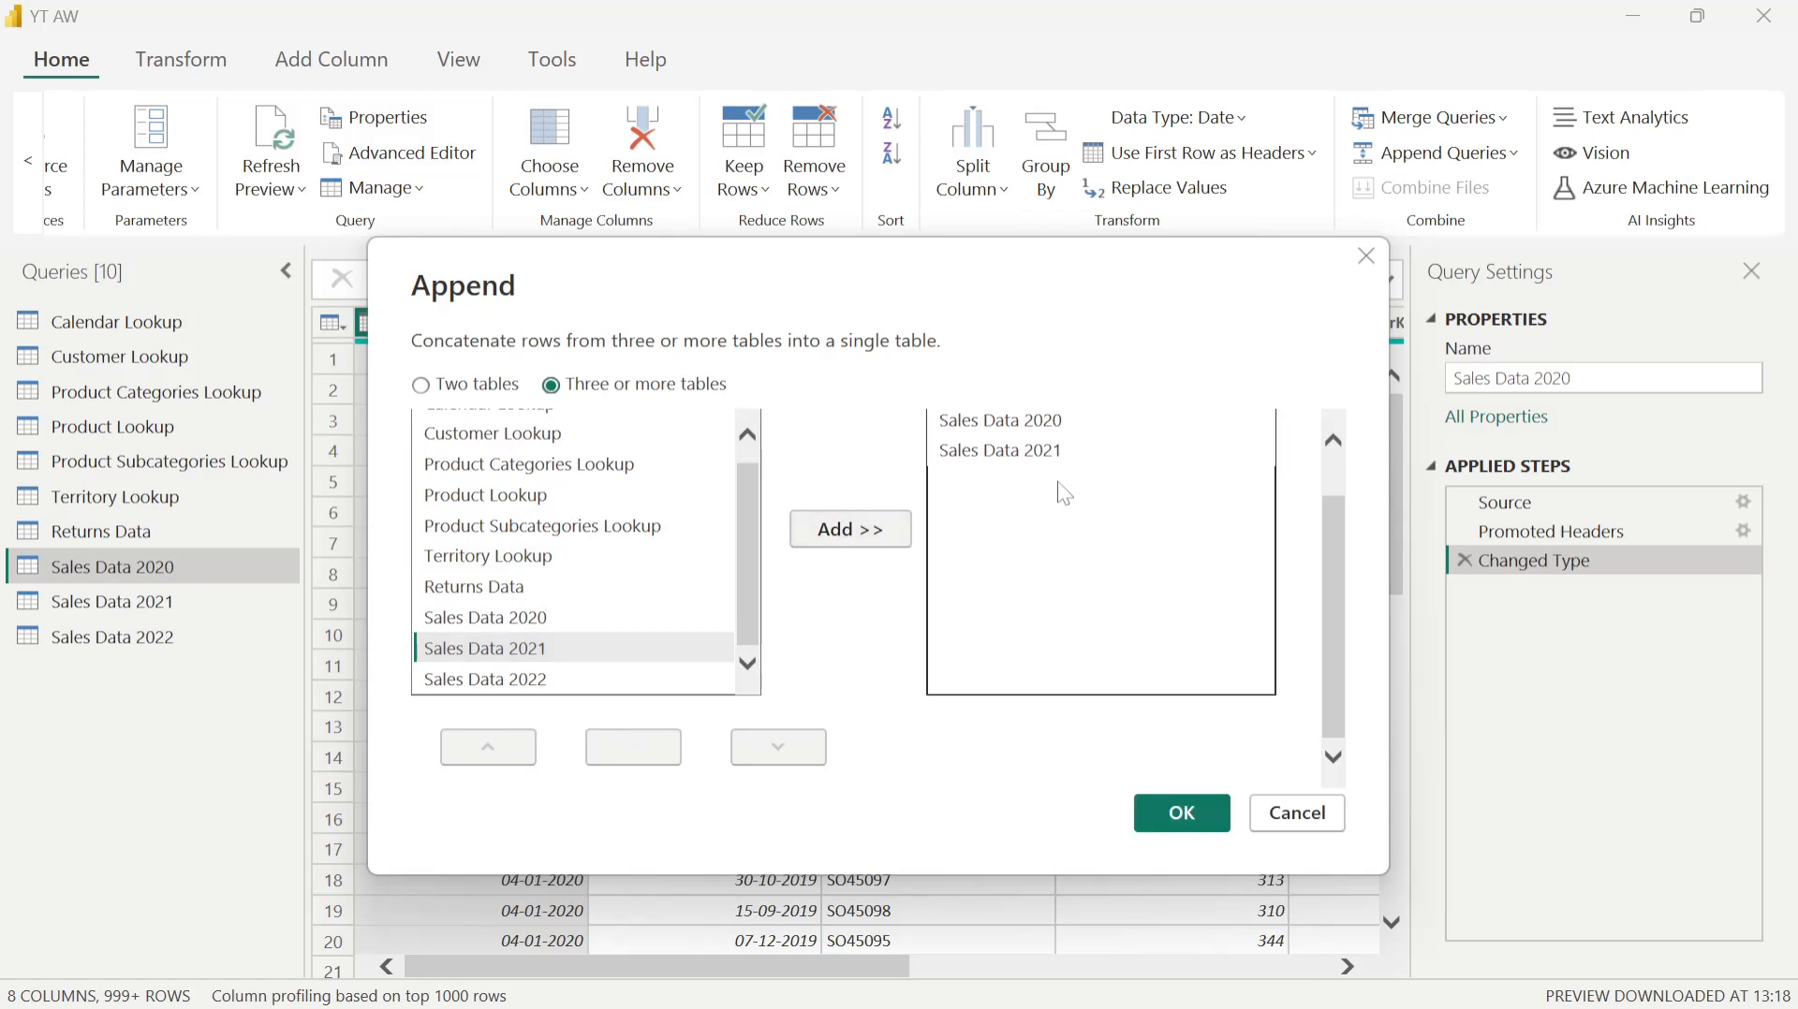
{"action": "left_click", "coordinate": [511, 676]}
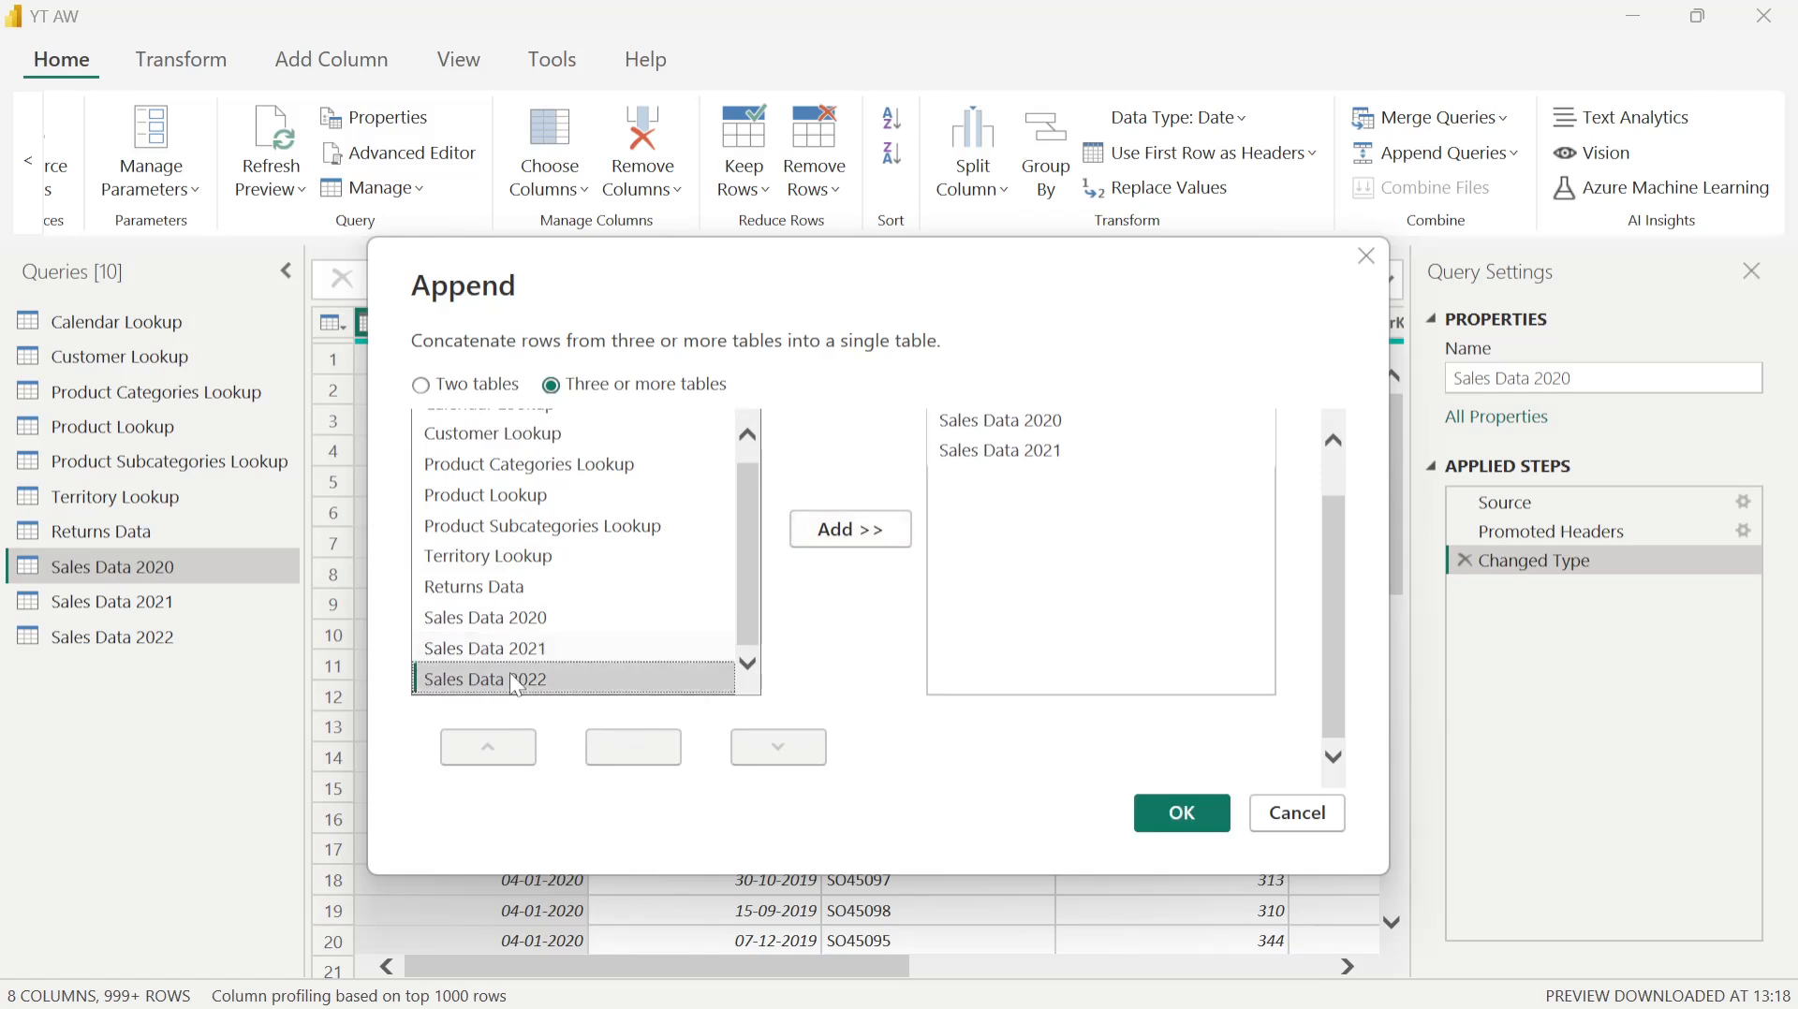
{"action": "left_click", "coordinate": [846, 526]}
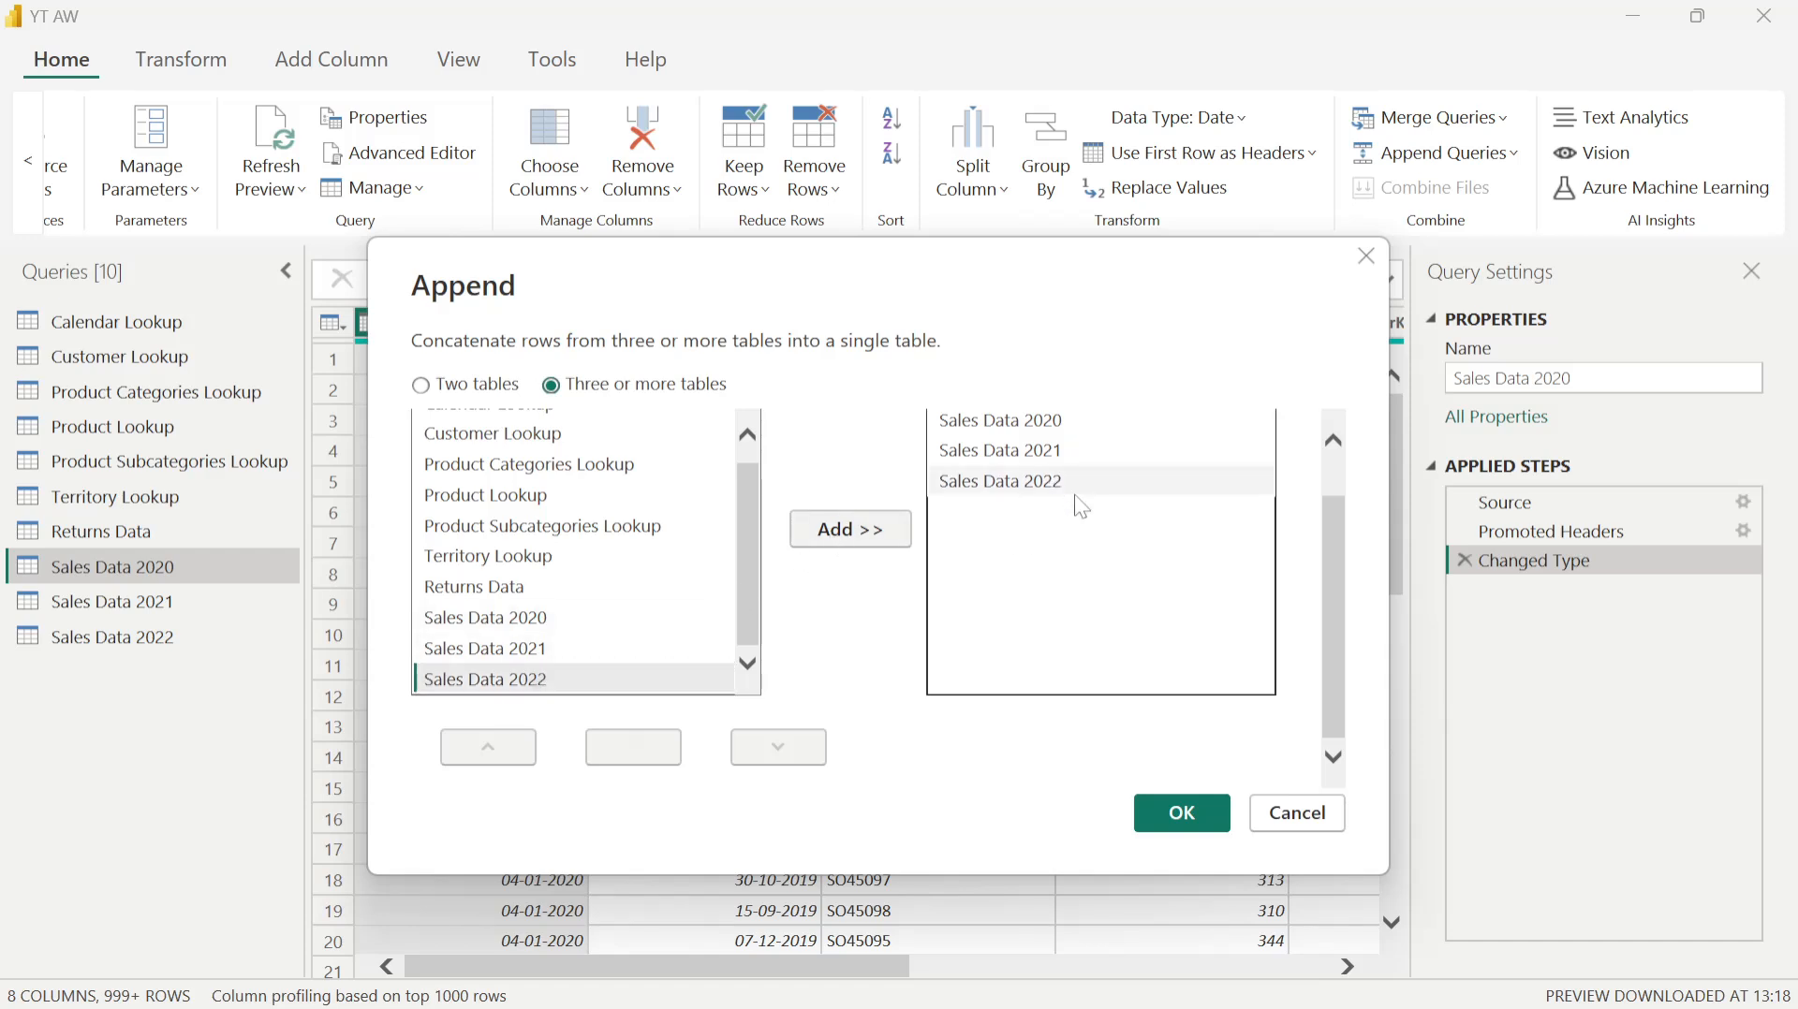
{"action": "left_click", "coordinate": [1185, 814]}
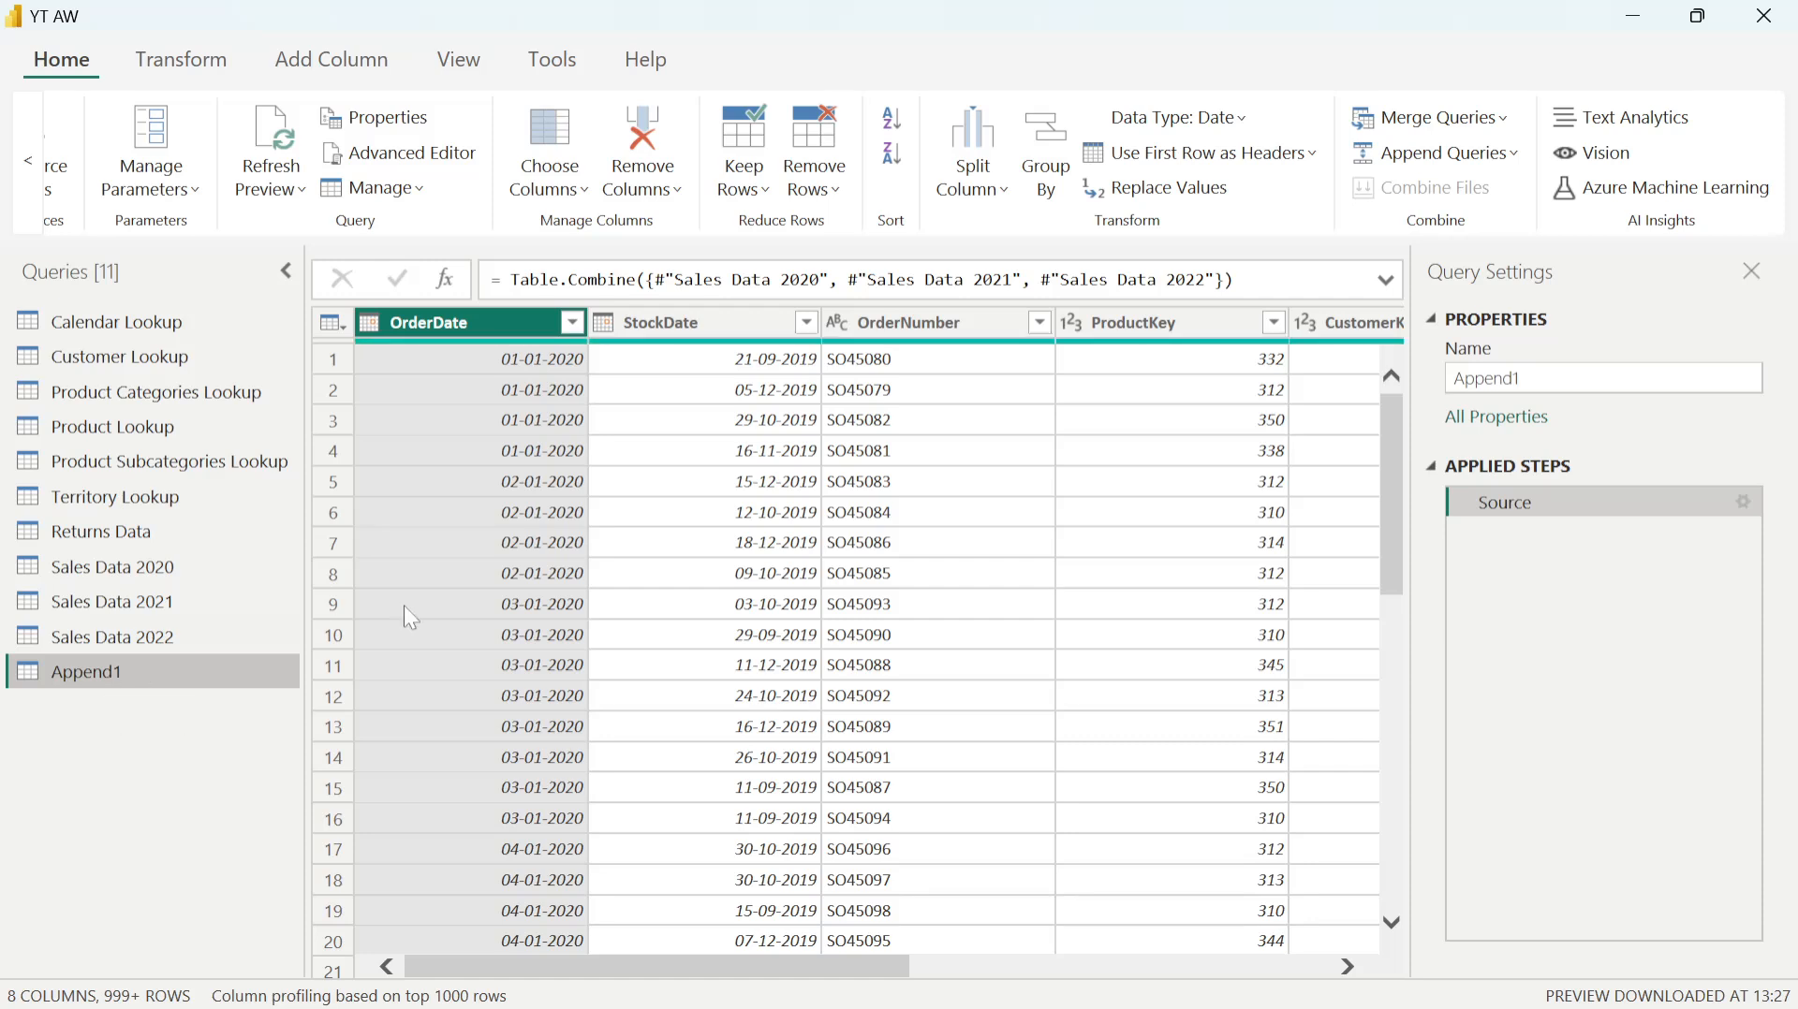
Step: Rename the new appended query as Sales Data
{"action": "left_click", "coordinate": [1498, 379]}
{"action": "left_click_drag", "start_coordinate": [1526, 379], "coordinate": [1354, 395]}
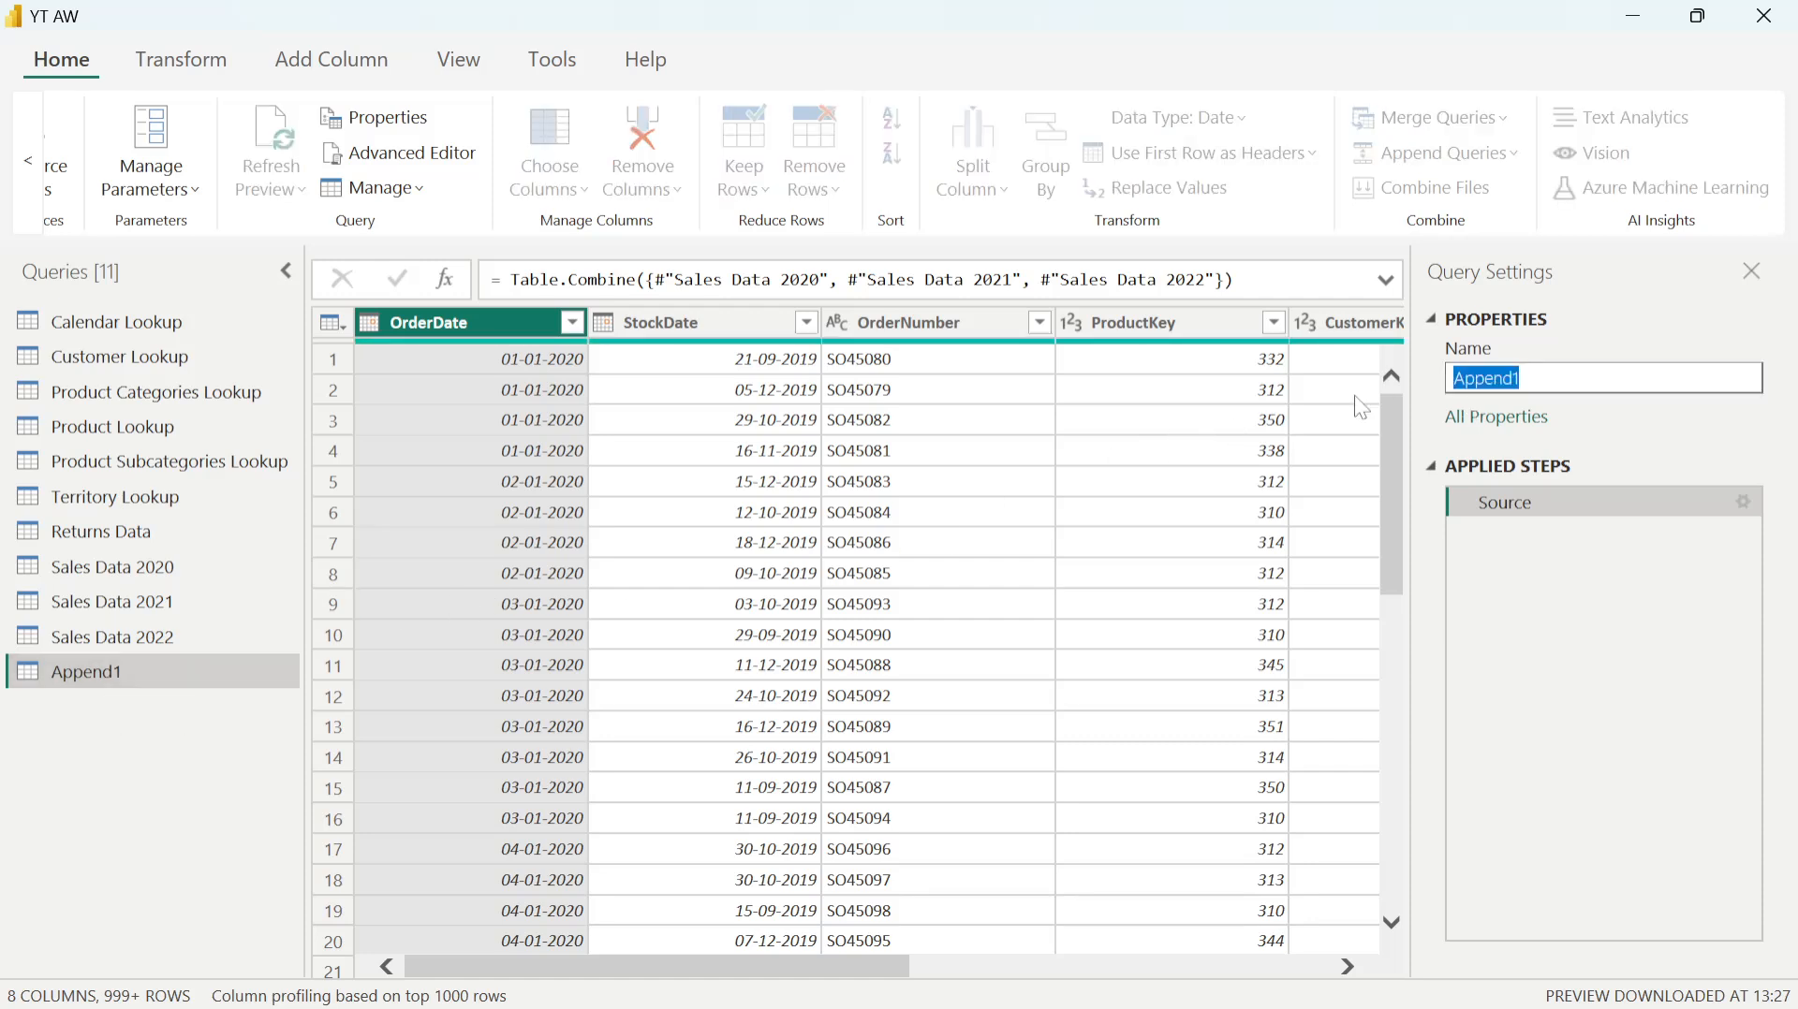
{"action": "type", "text": "Sales Data"}
{"action": "key", "text": "Return"}
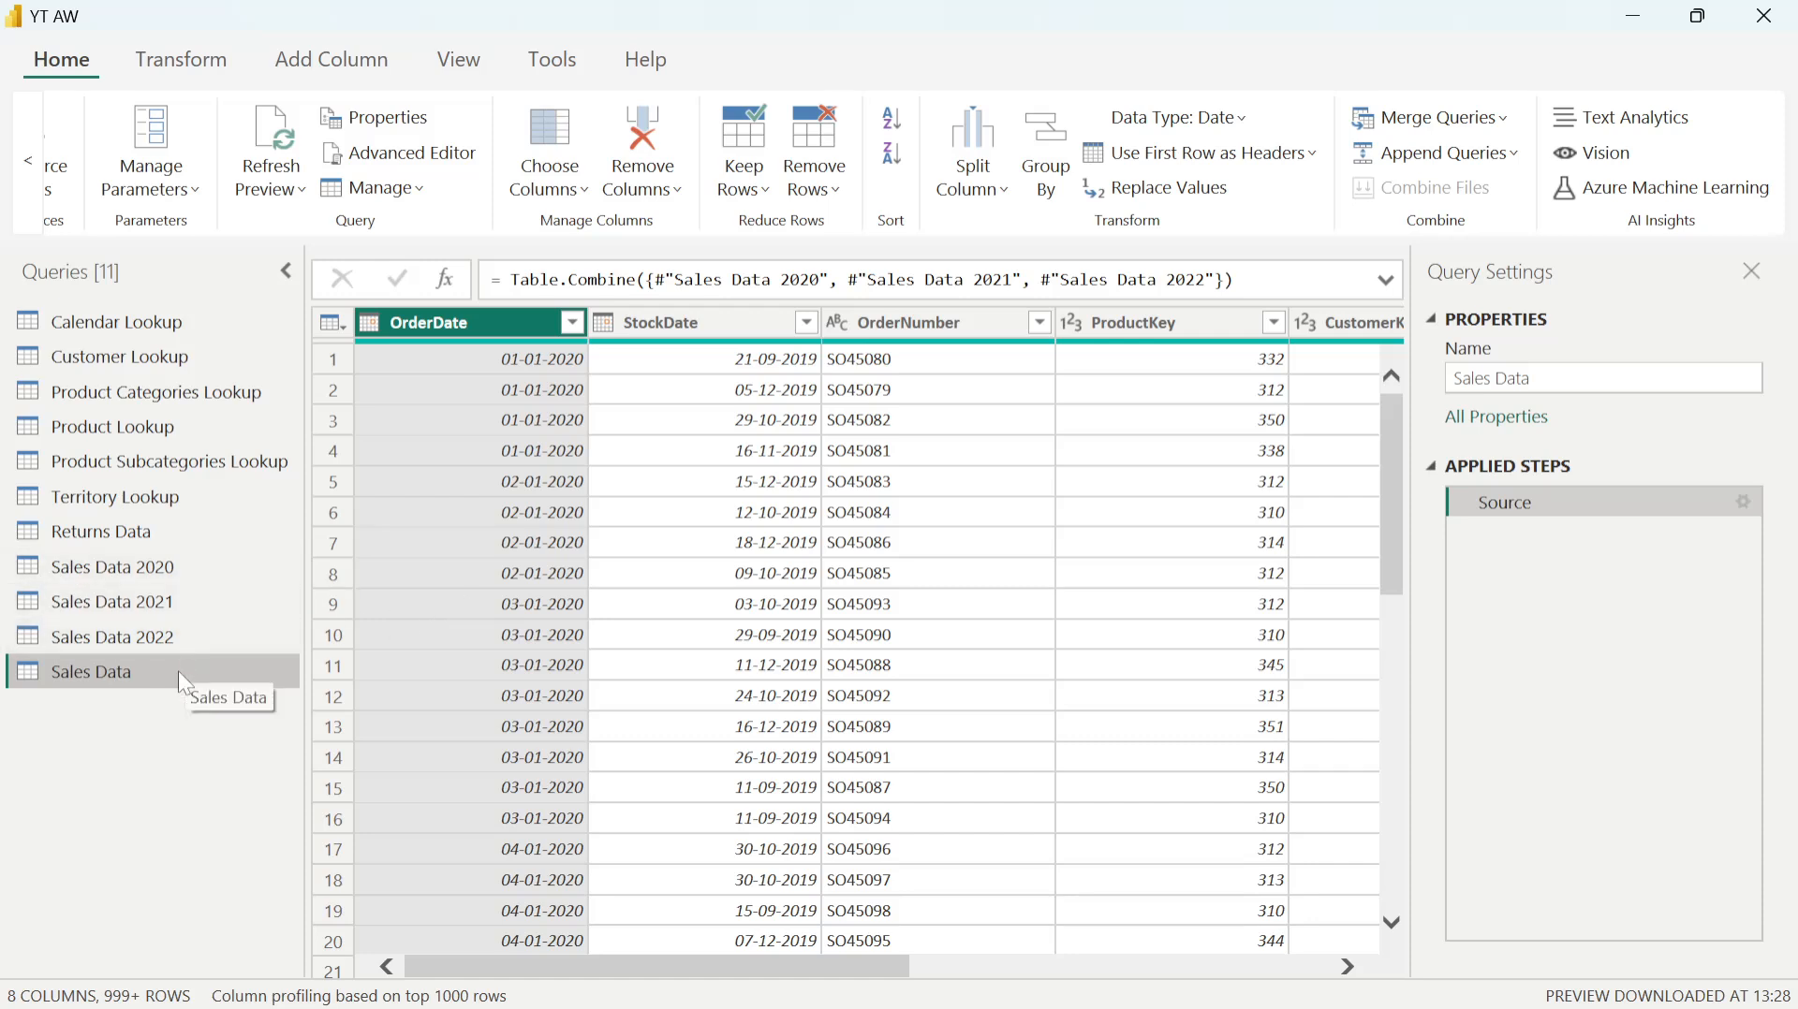
Step: Compare the rows of Sales Data 2020 and Sales Data 2022 with the combined Sales Data query
{"action": "left_click", "coordinate": [191, 566]}
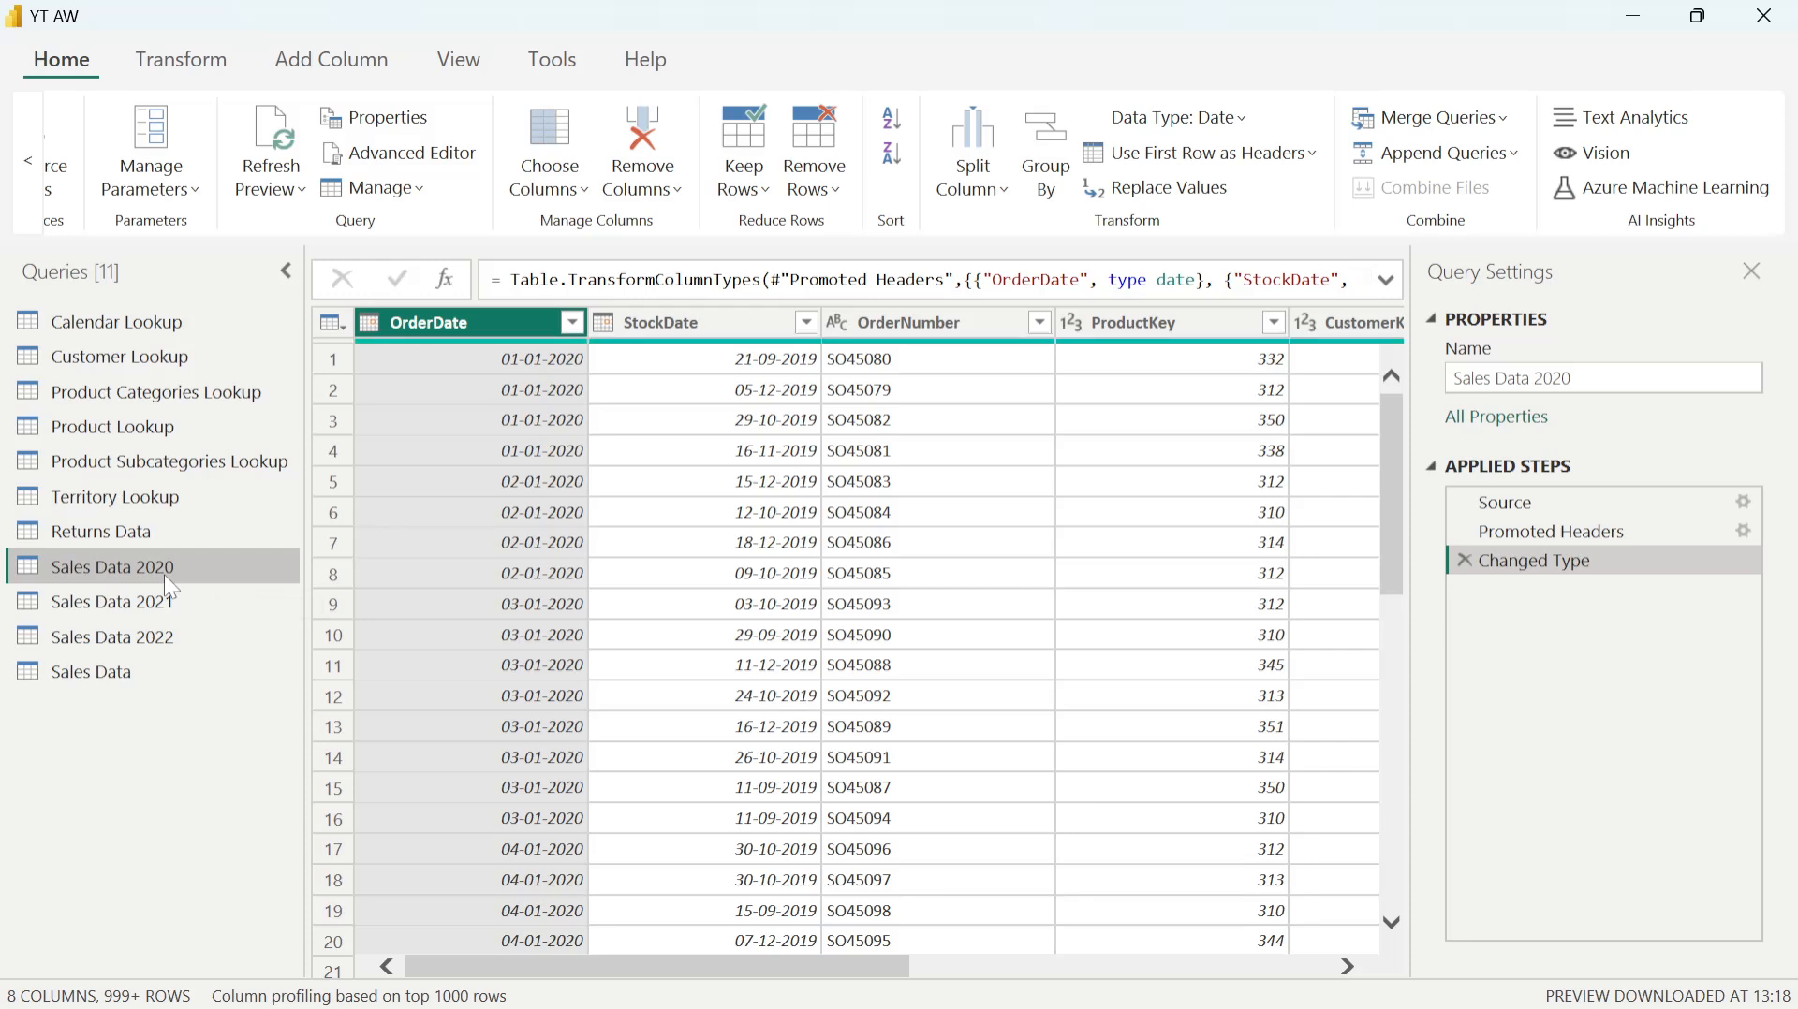
{"action": "left_click", "coordinate": [175, 642]}
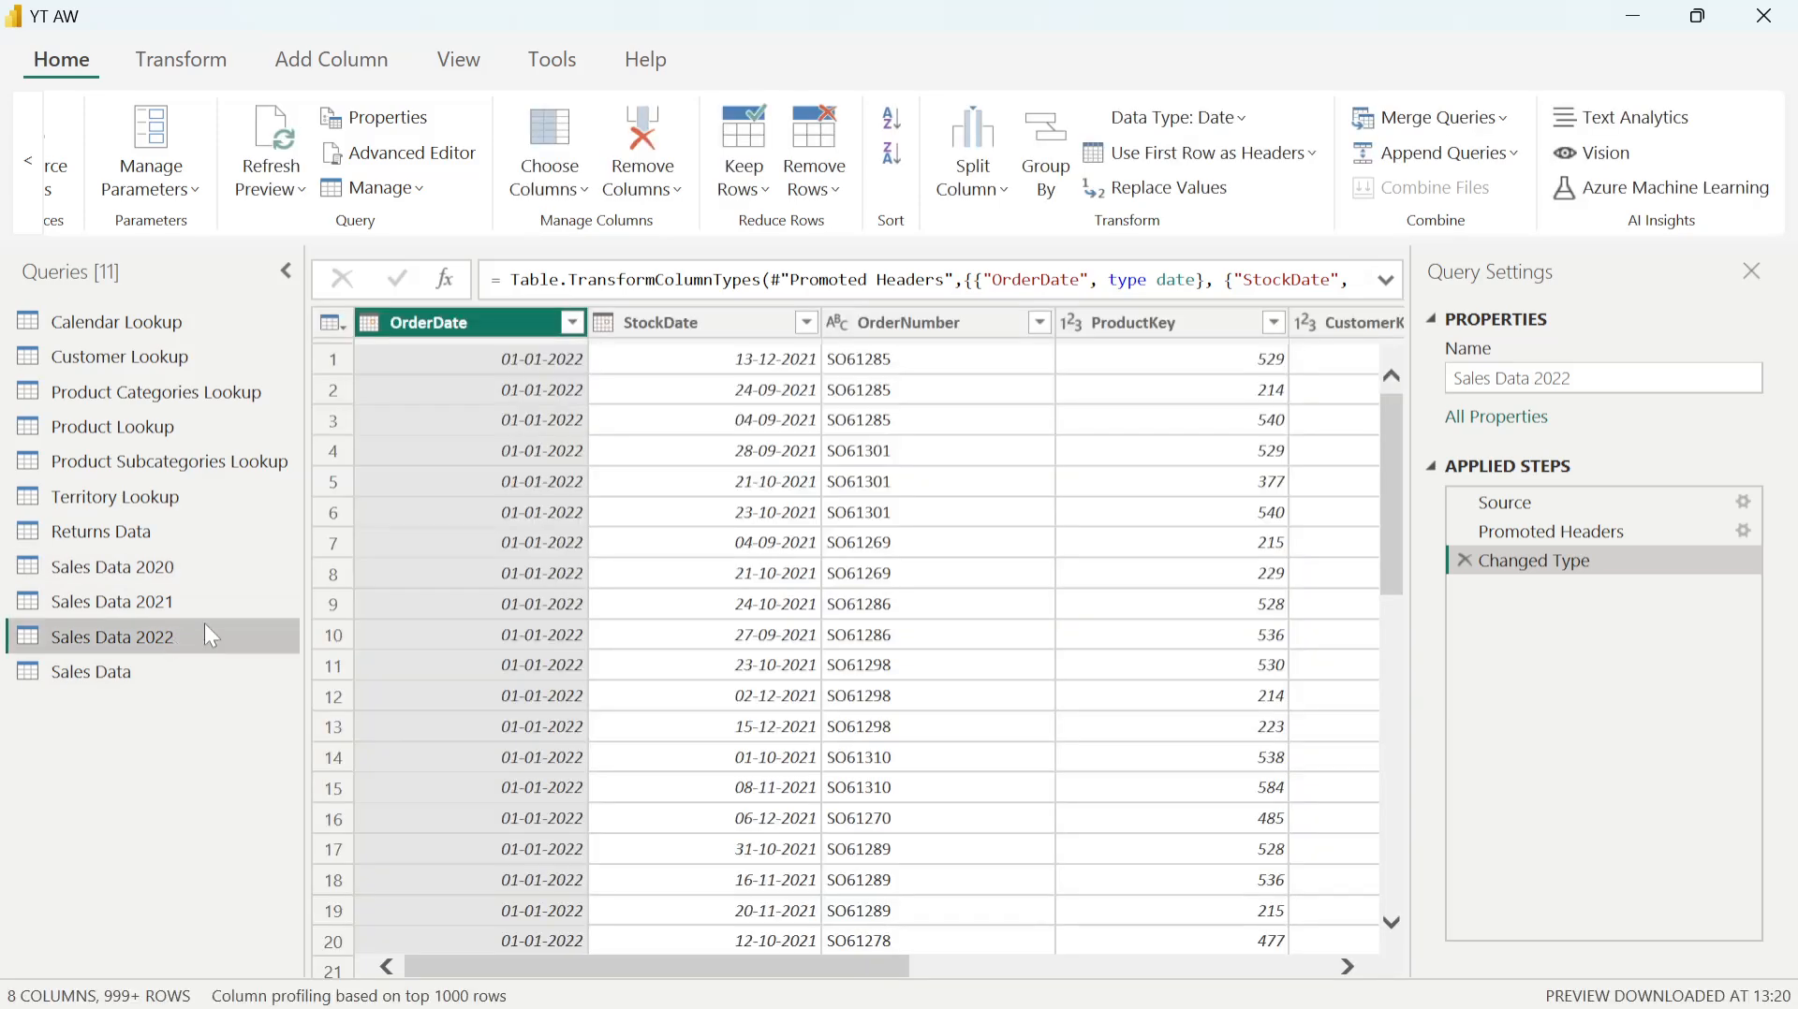
{"action": "left_click", "coordinate": [89, 676]}
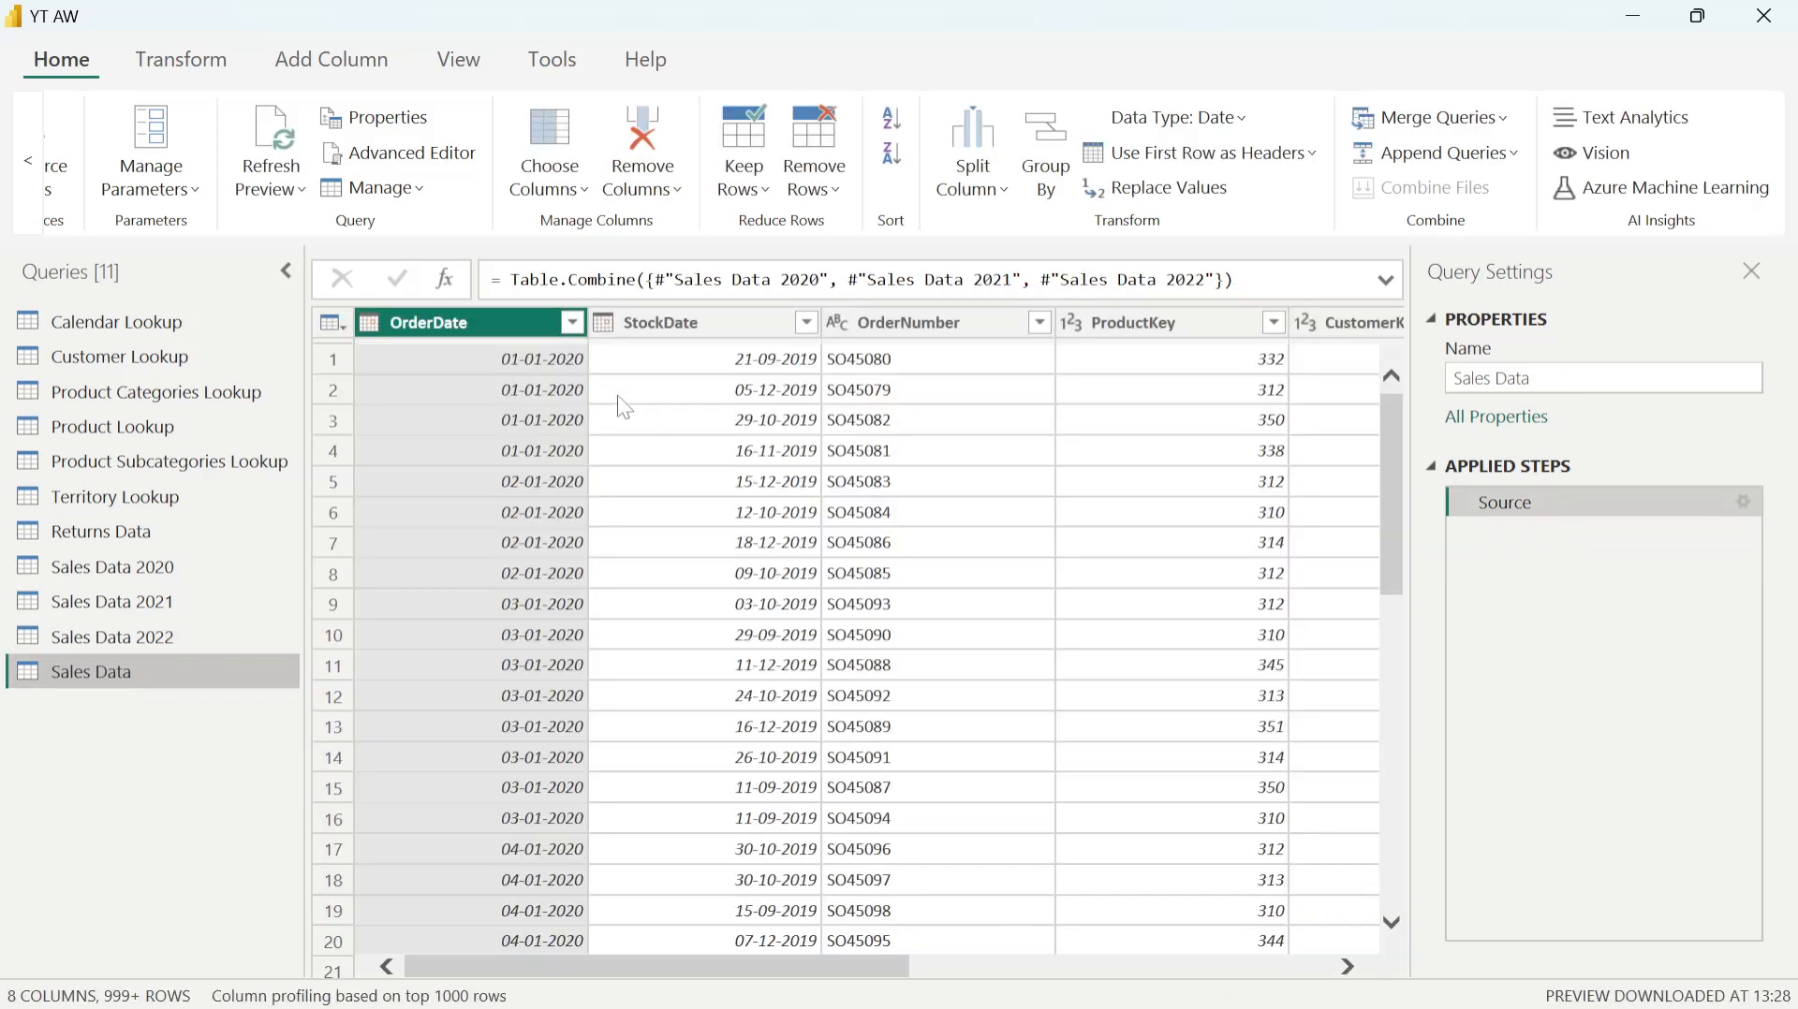
{"action": "scroll", "coordinate": [579, 711], "scroll_direction": "down", "scroll_amount": 10}
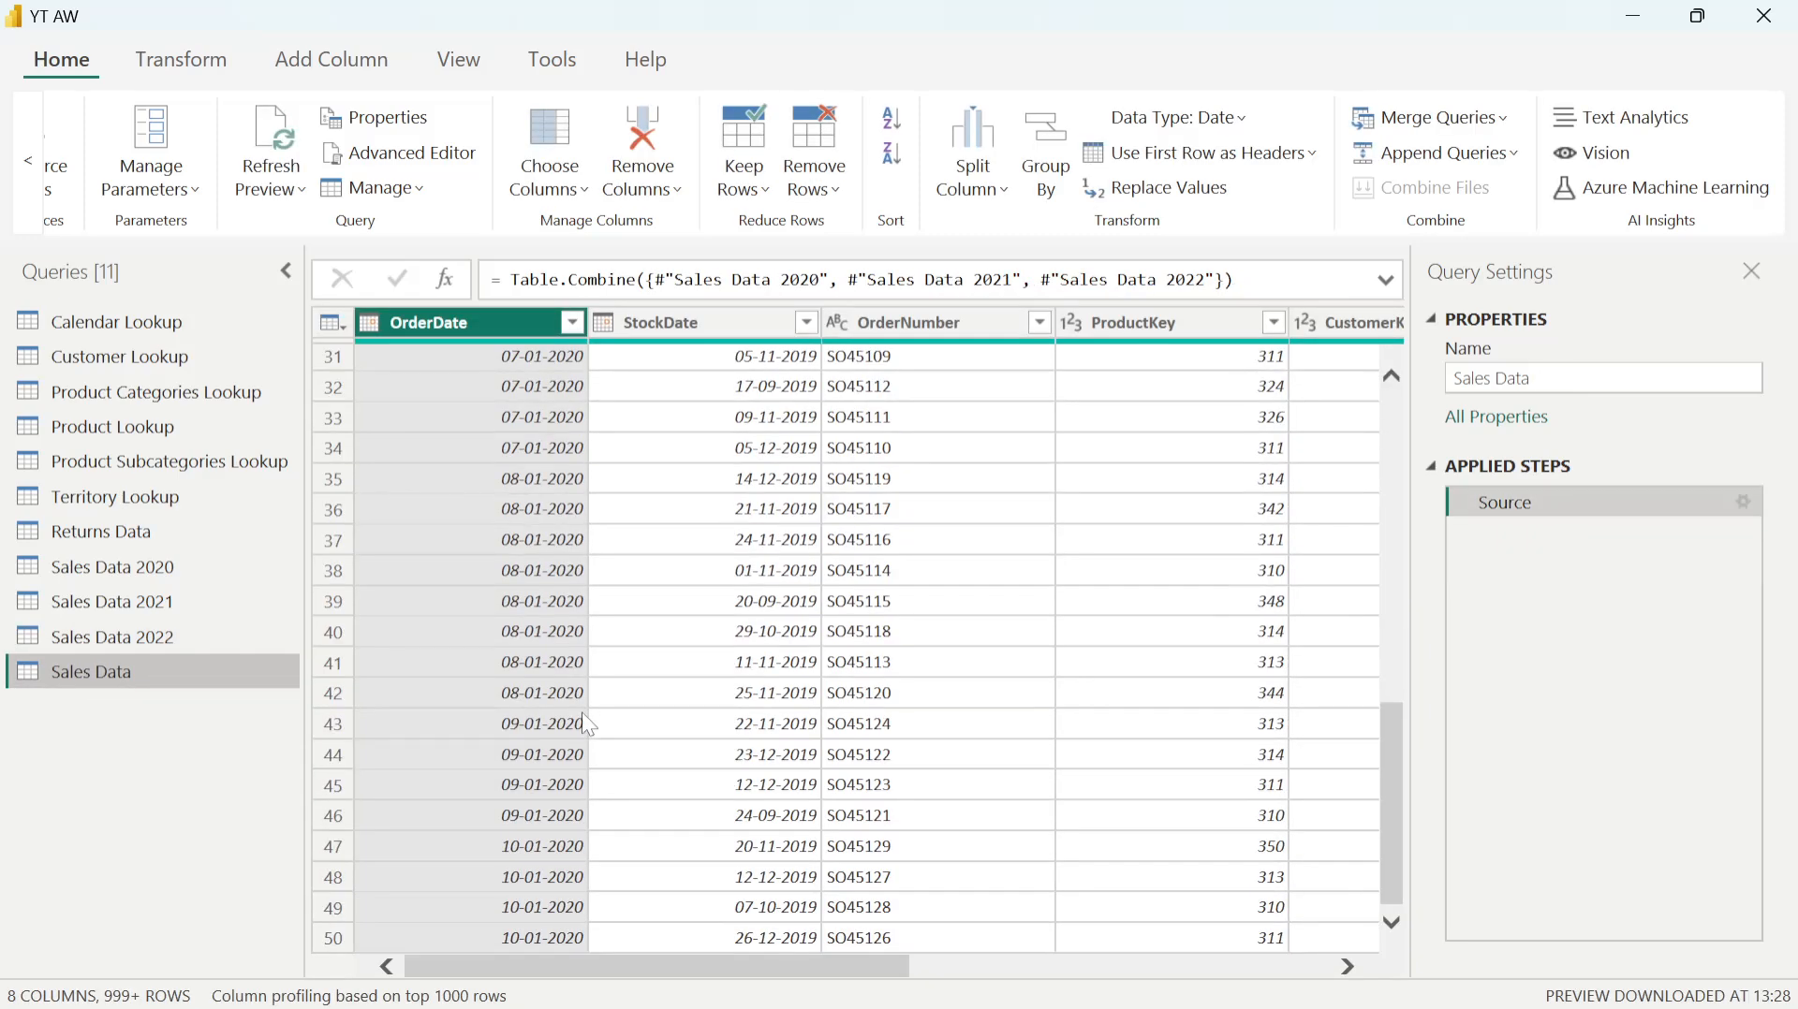
{"action": "scroll", "coordinate": [588, 724], "scroll_direction": "down", "scroll_amount": 10}
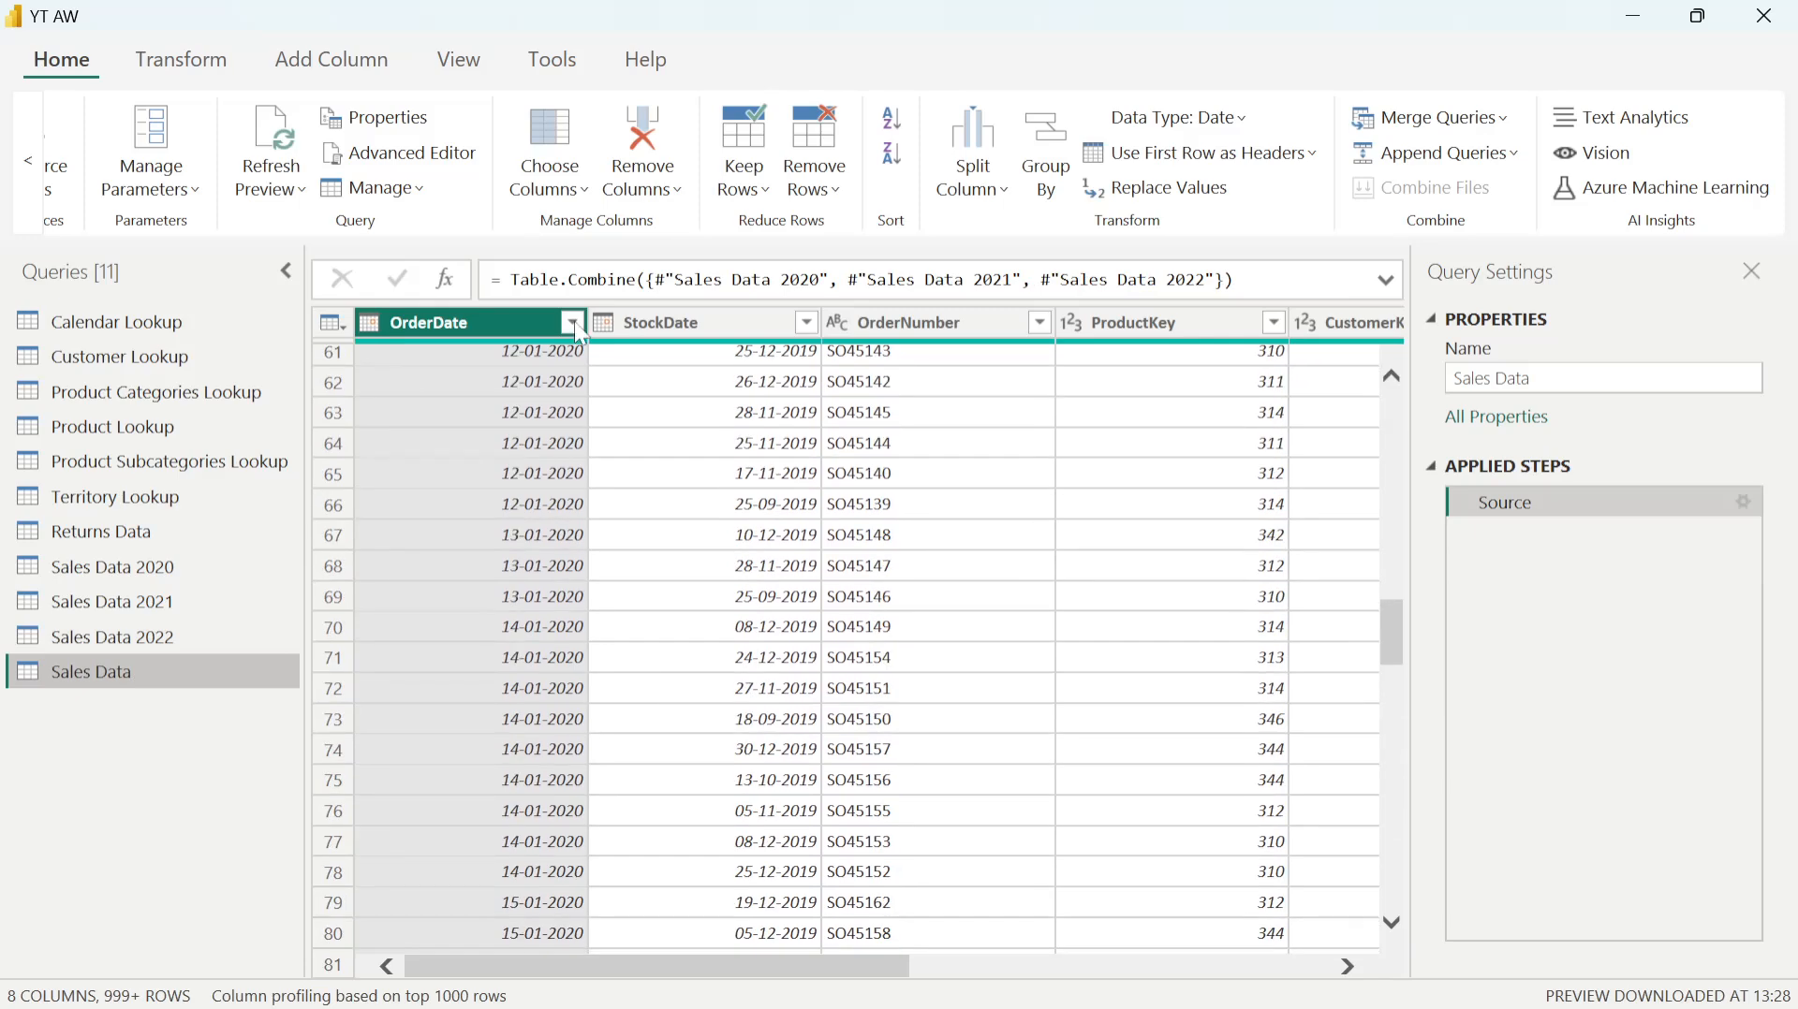
Step: Search the OrderDate filter values of Sales Data for 01-01- and clear the search
{"action": "left_click", "coordinate": [571, 322]}
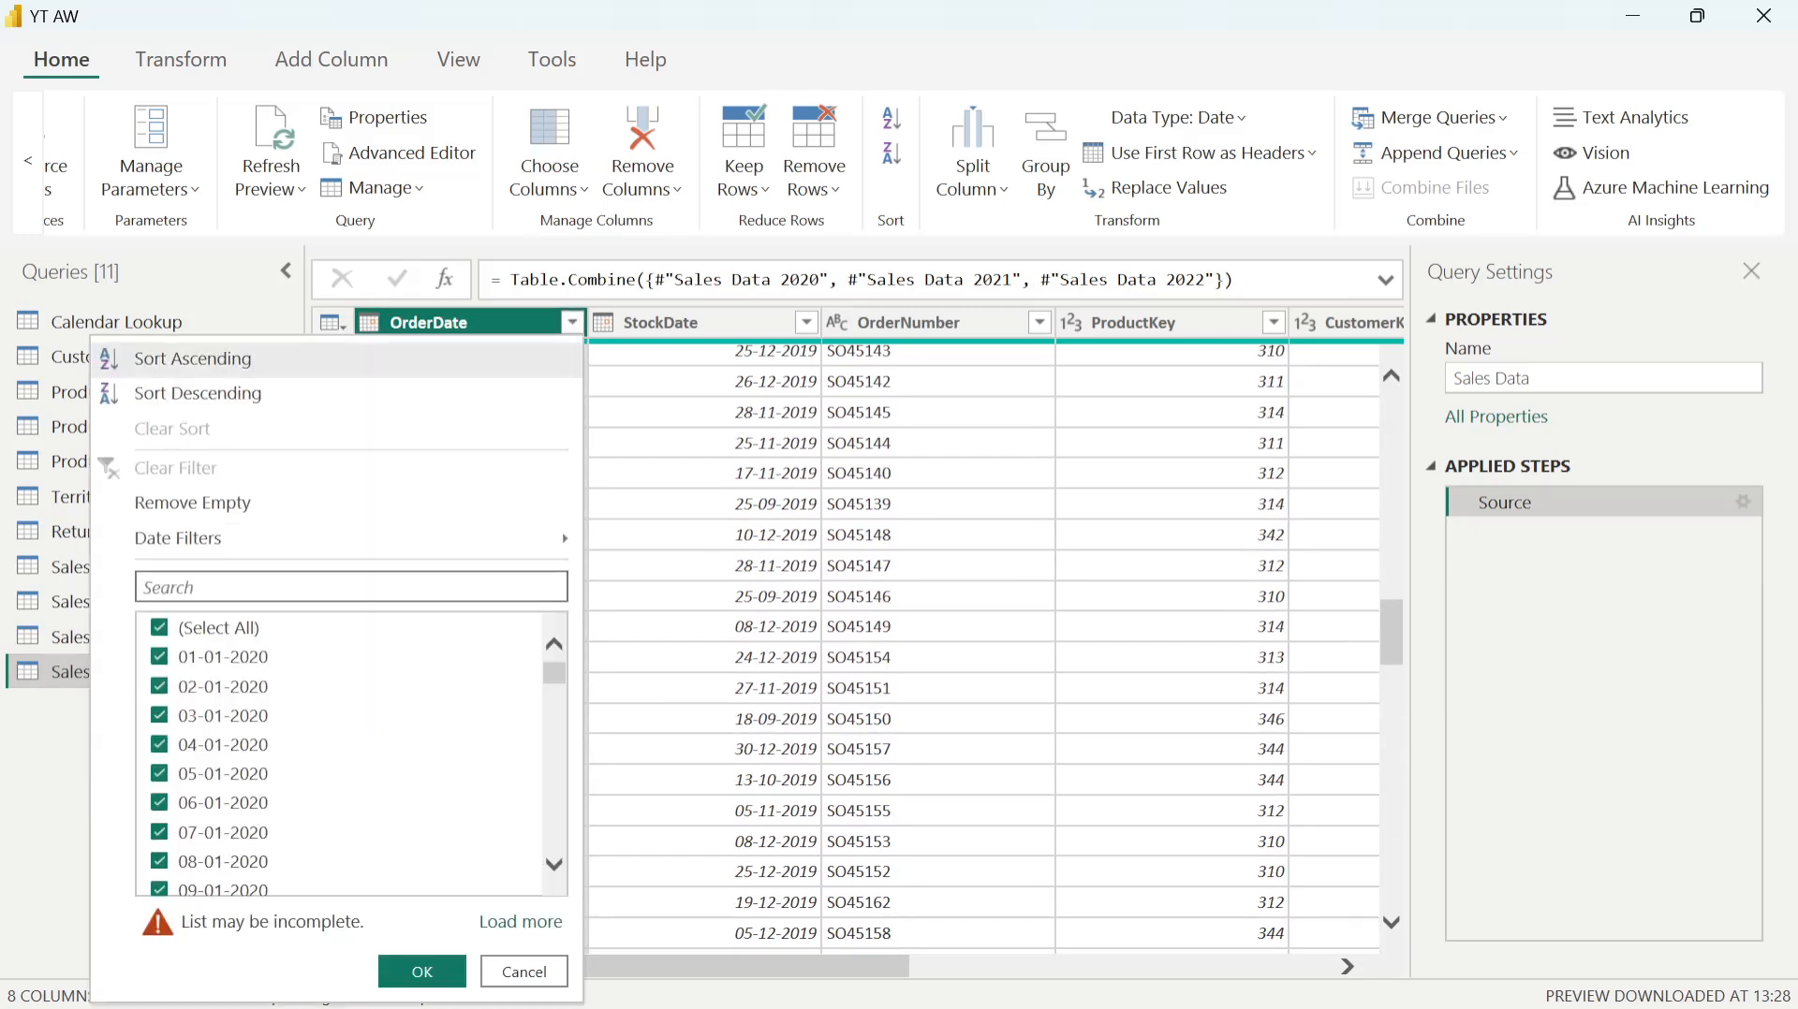
{"action": "left_click", "coordinate": [351, 587]}
{"action": "type", "text": "01-01-"}
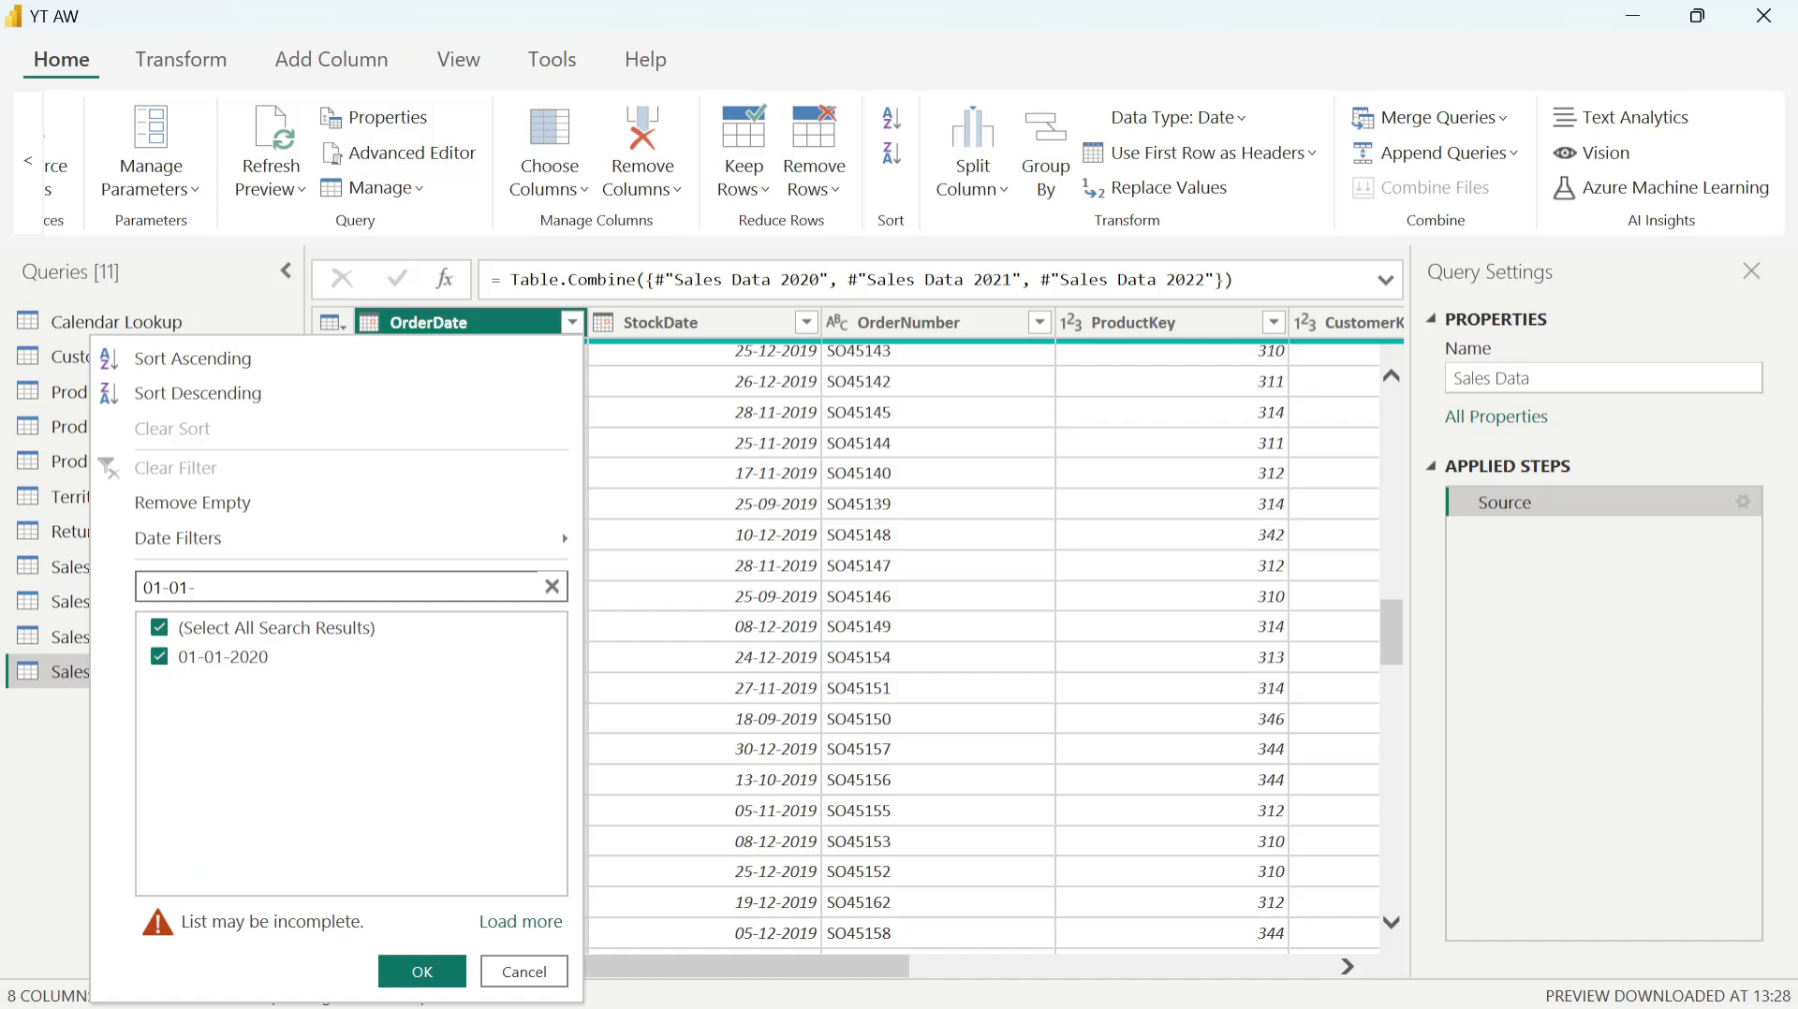
{"action": "key", "text": "BackSpace"}
{"action": "key", "text": "BackSpace"}
{"action": "key", "text": "BackSpace"}
{"action": "key", "text": "BackSpace"}
{"action": "key", "text": "BackSpace"}
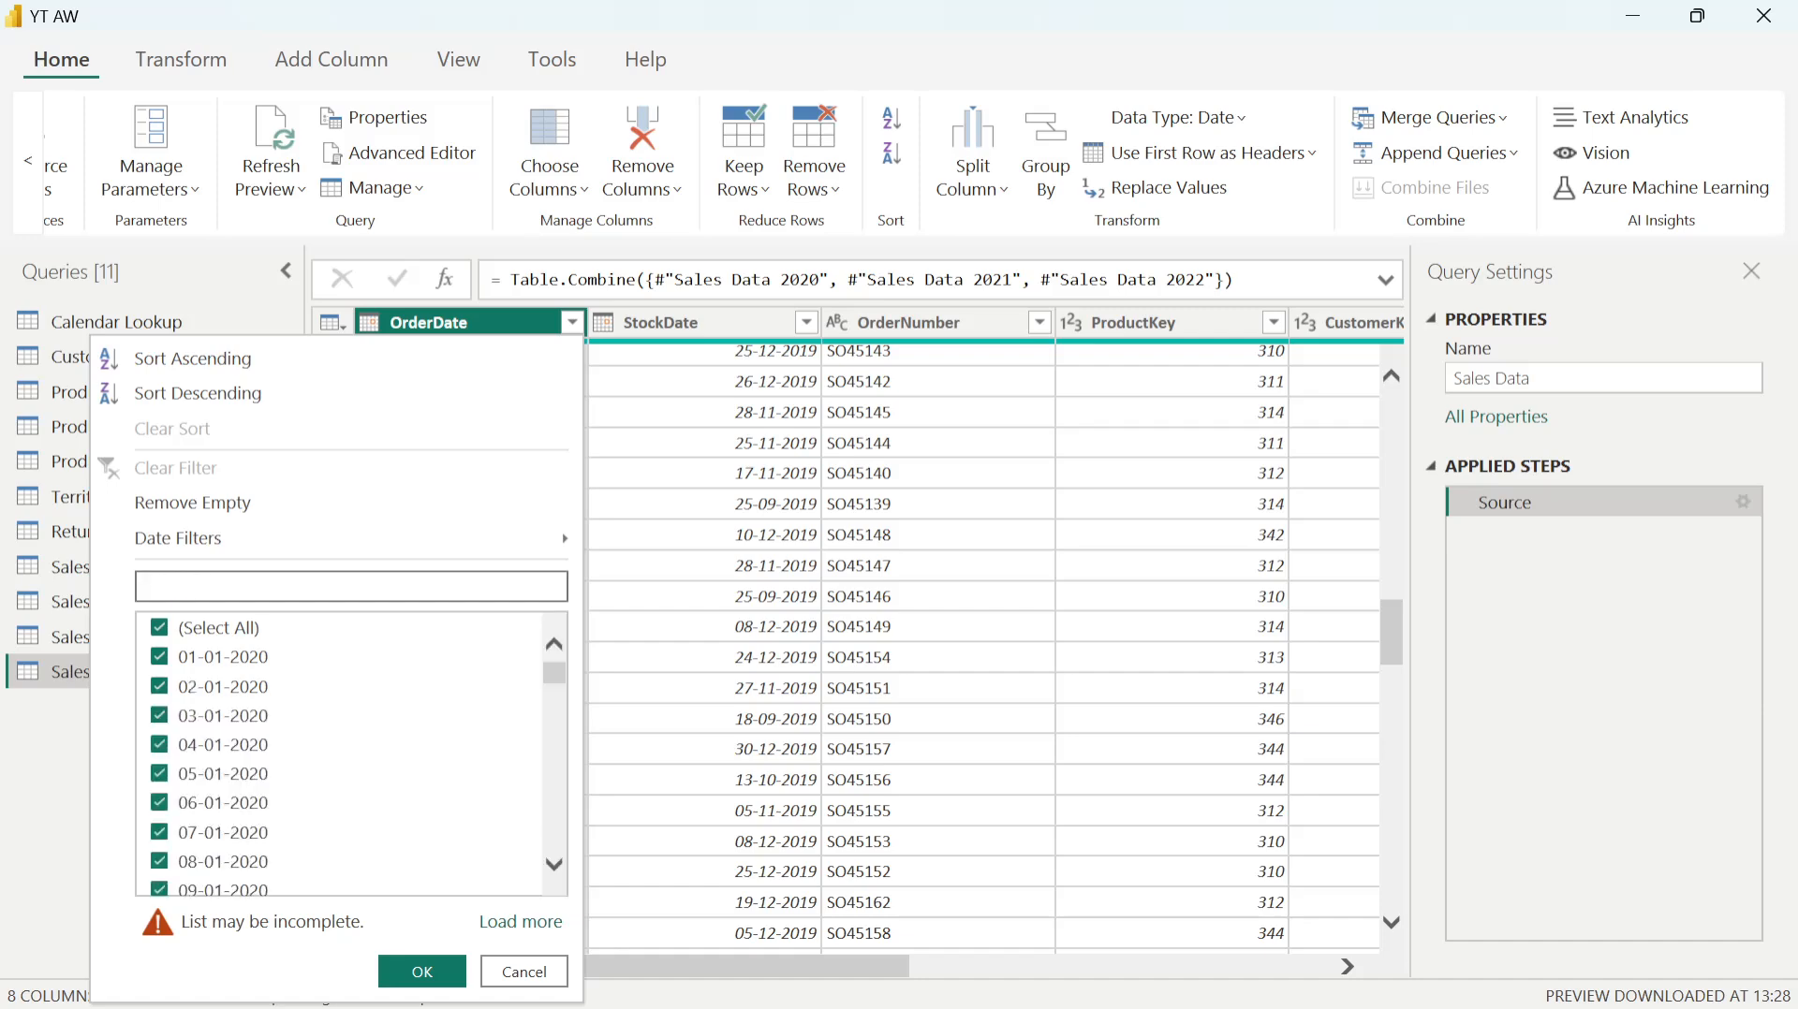
Step: Load the full list of OrderDate values, search for 01-01, and filter Sales Data to 01-01-2022 only
{"action": "left_click", "coordinate": [521, 922]}
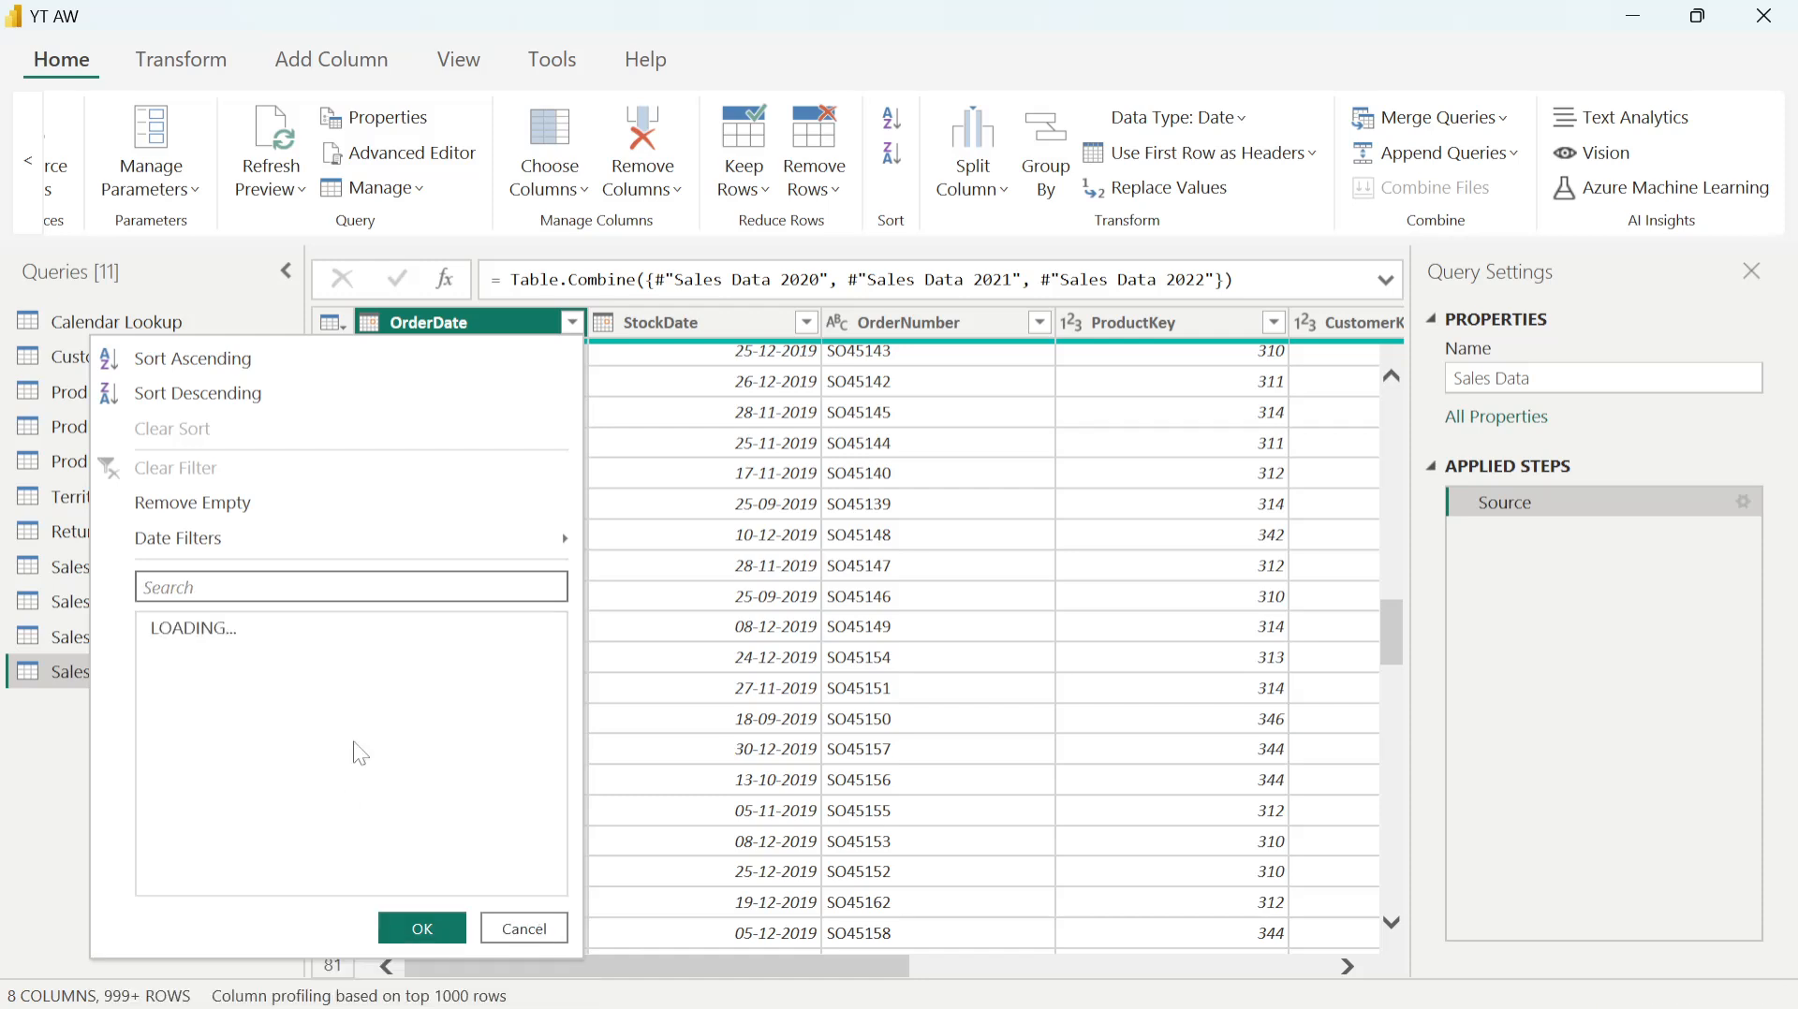
{"action": "left_click", "coordinate": [351, 587]}
{"action": "type", "text": "01-01"}
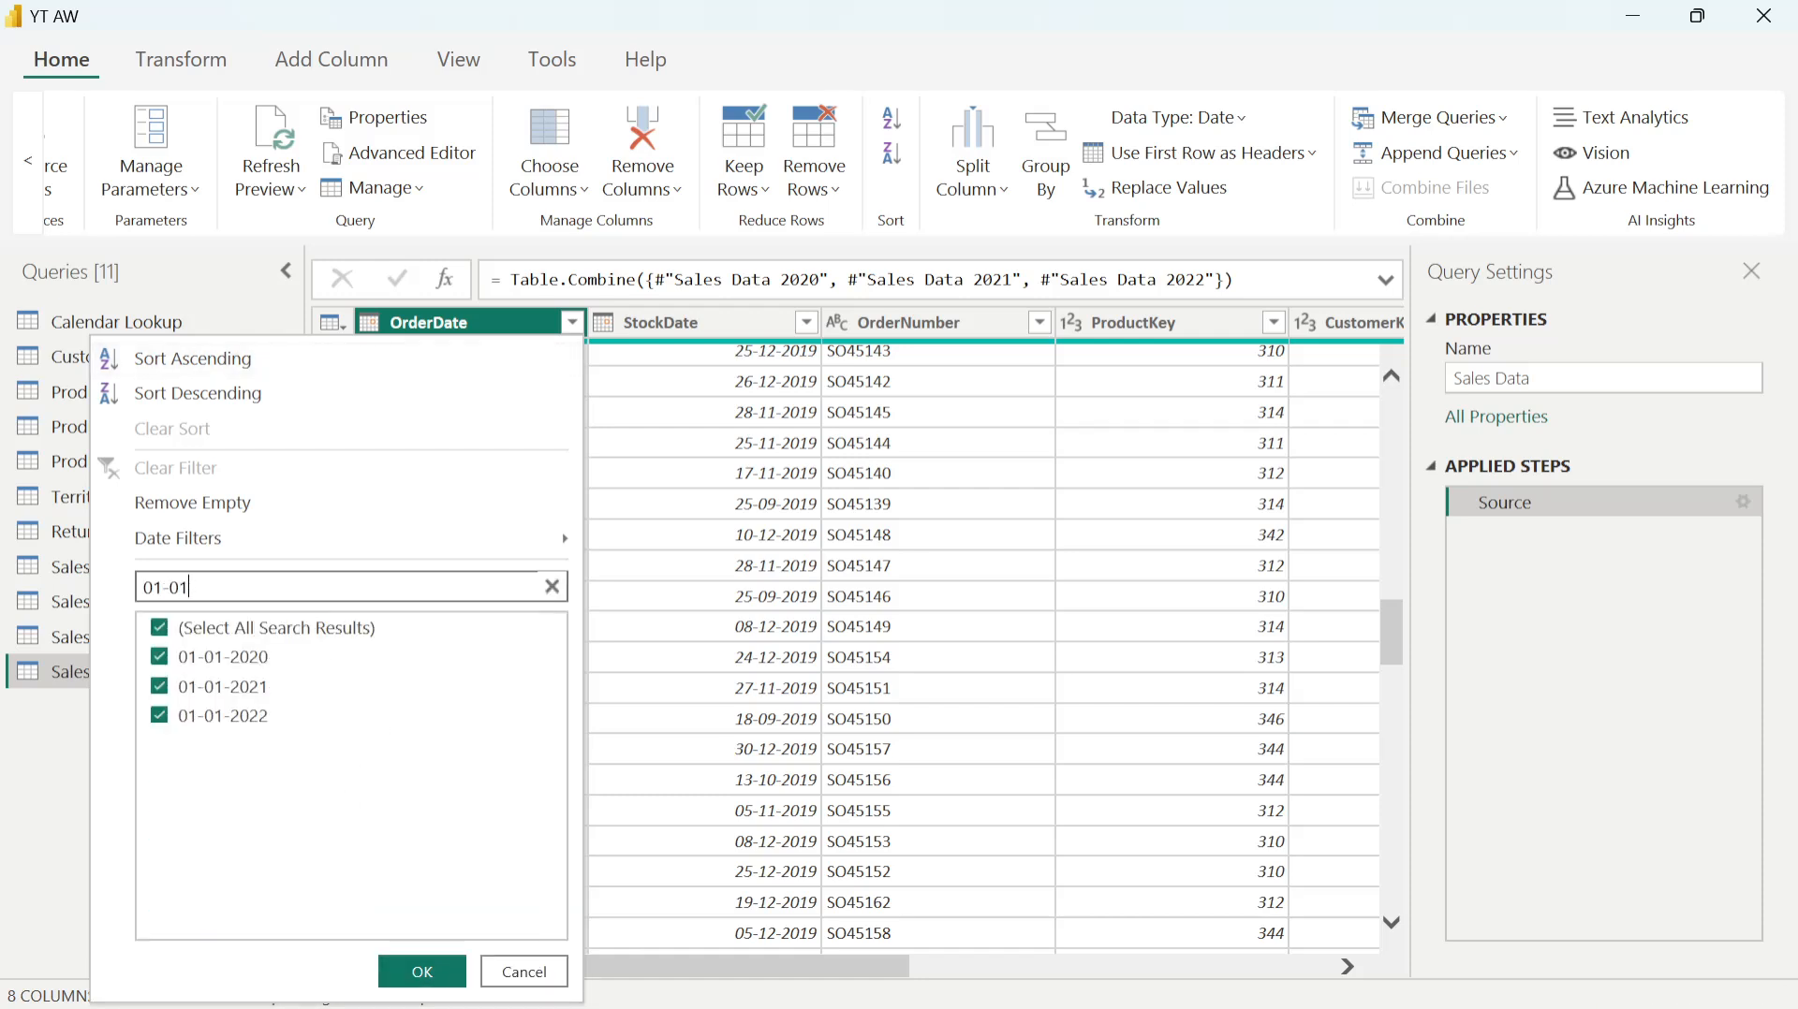
{"action": "left_click", "coordinate": [161, 628]}
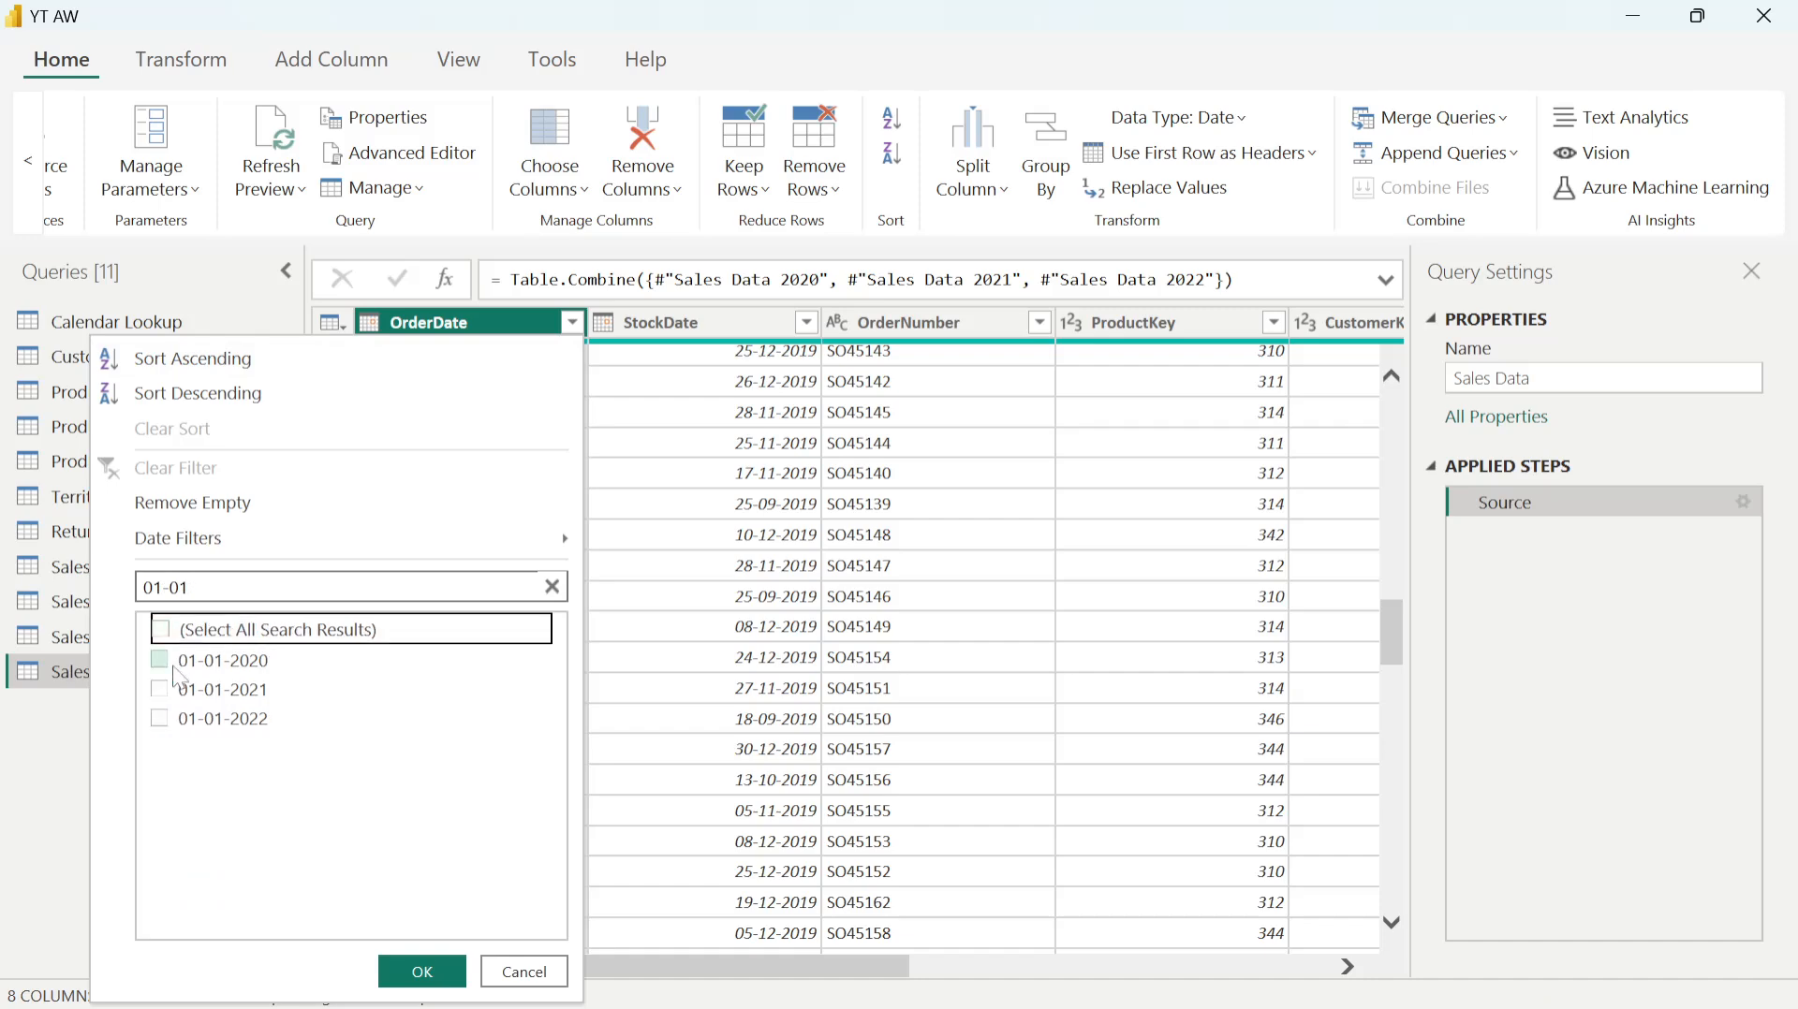
{"action": "left_click", "coordinate": [160, 719]}
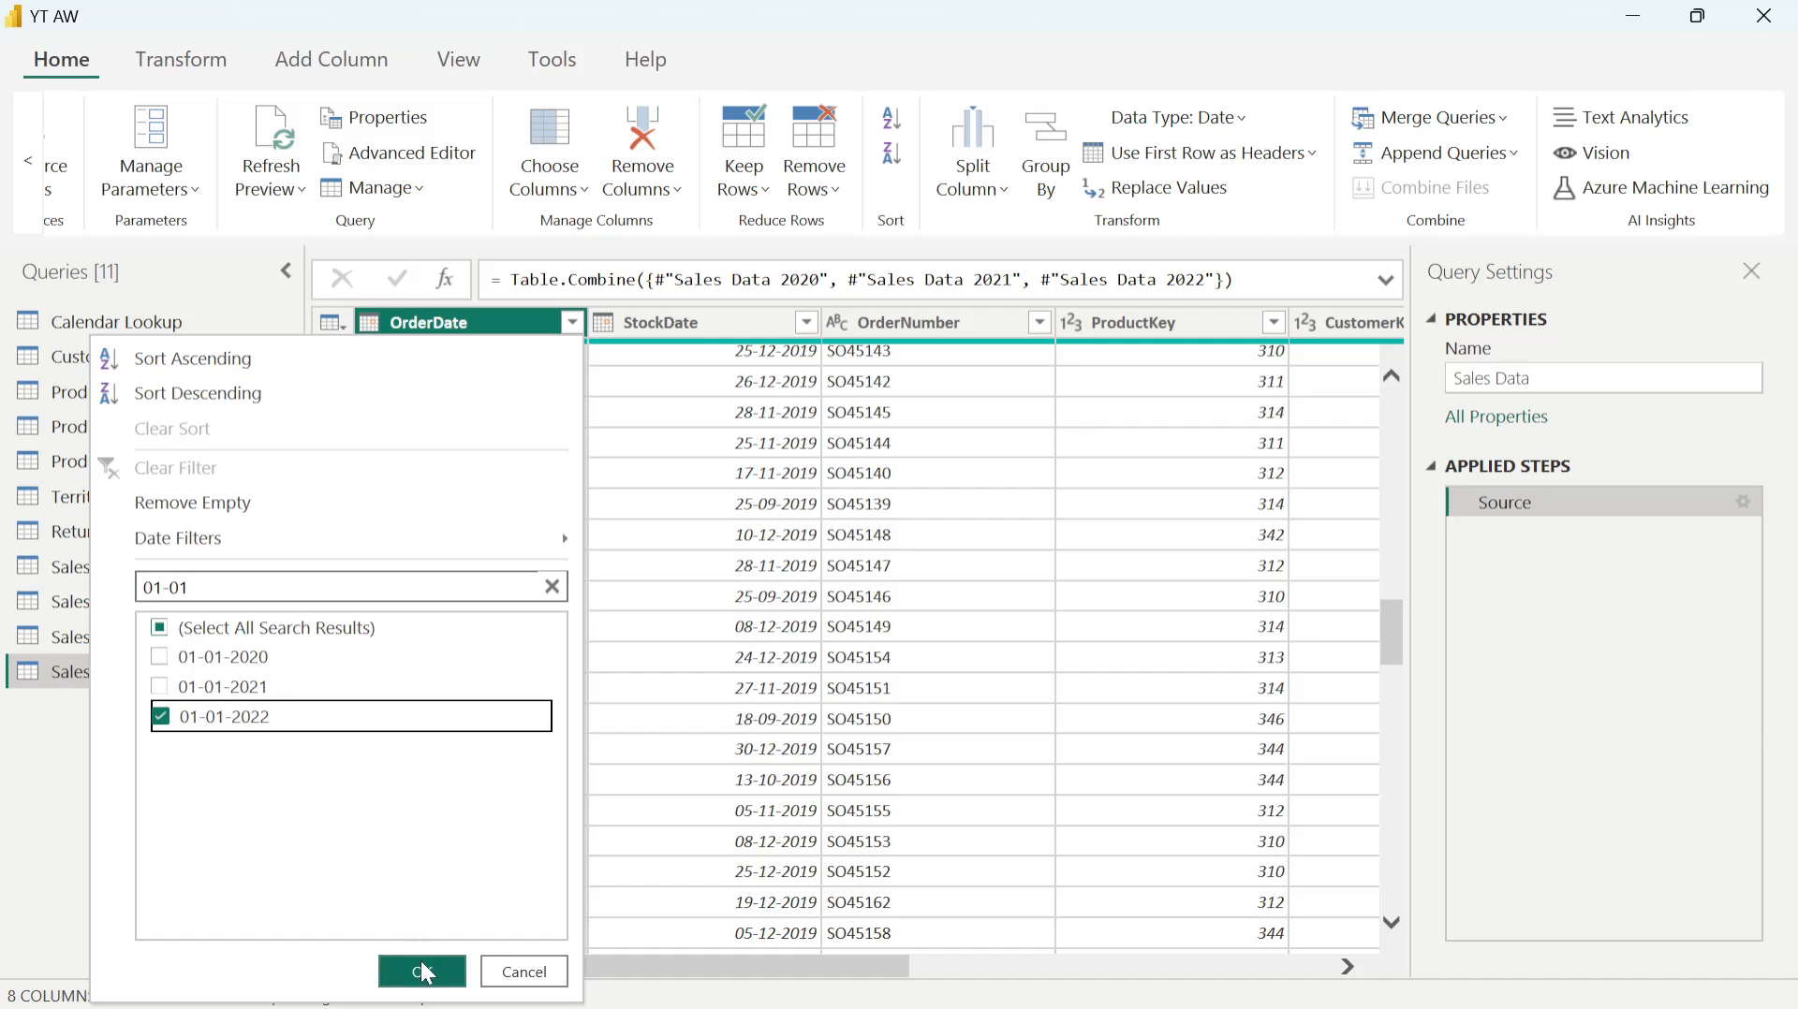
{"action": "left_click", "coordinate": [412, 971]}
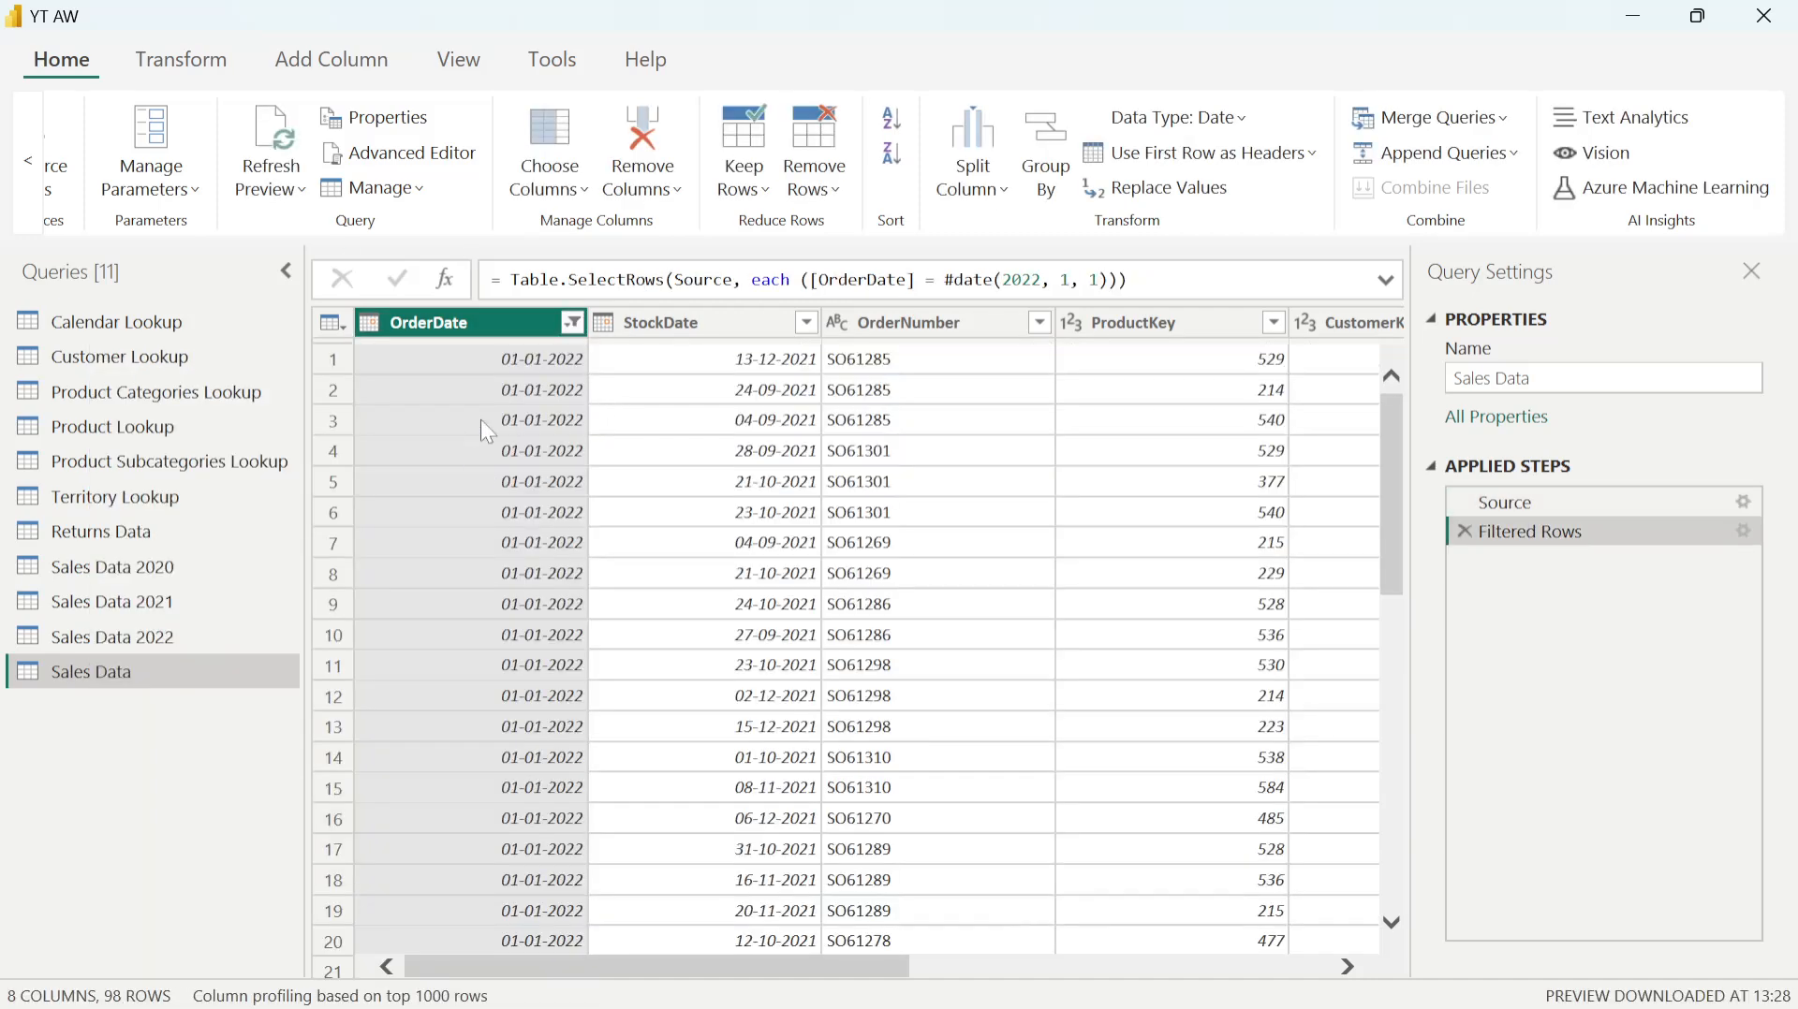
Step: Look through the filtered rows and clear the OrderDate filter from Sales Data
{"action": "scroll", "coordinate": [584, 537], "scroll_direction": "down", "scroll_amount": 20}
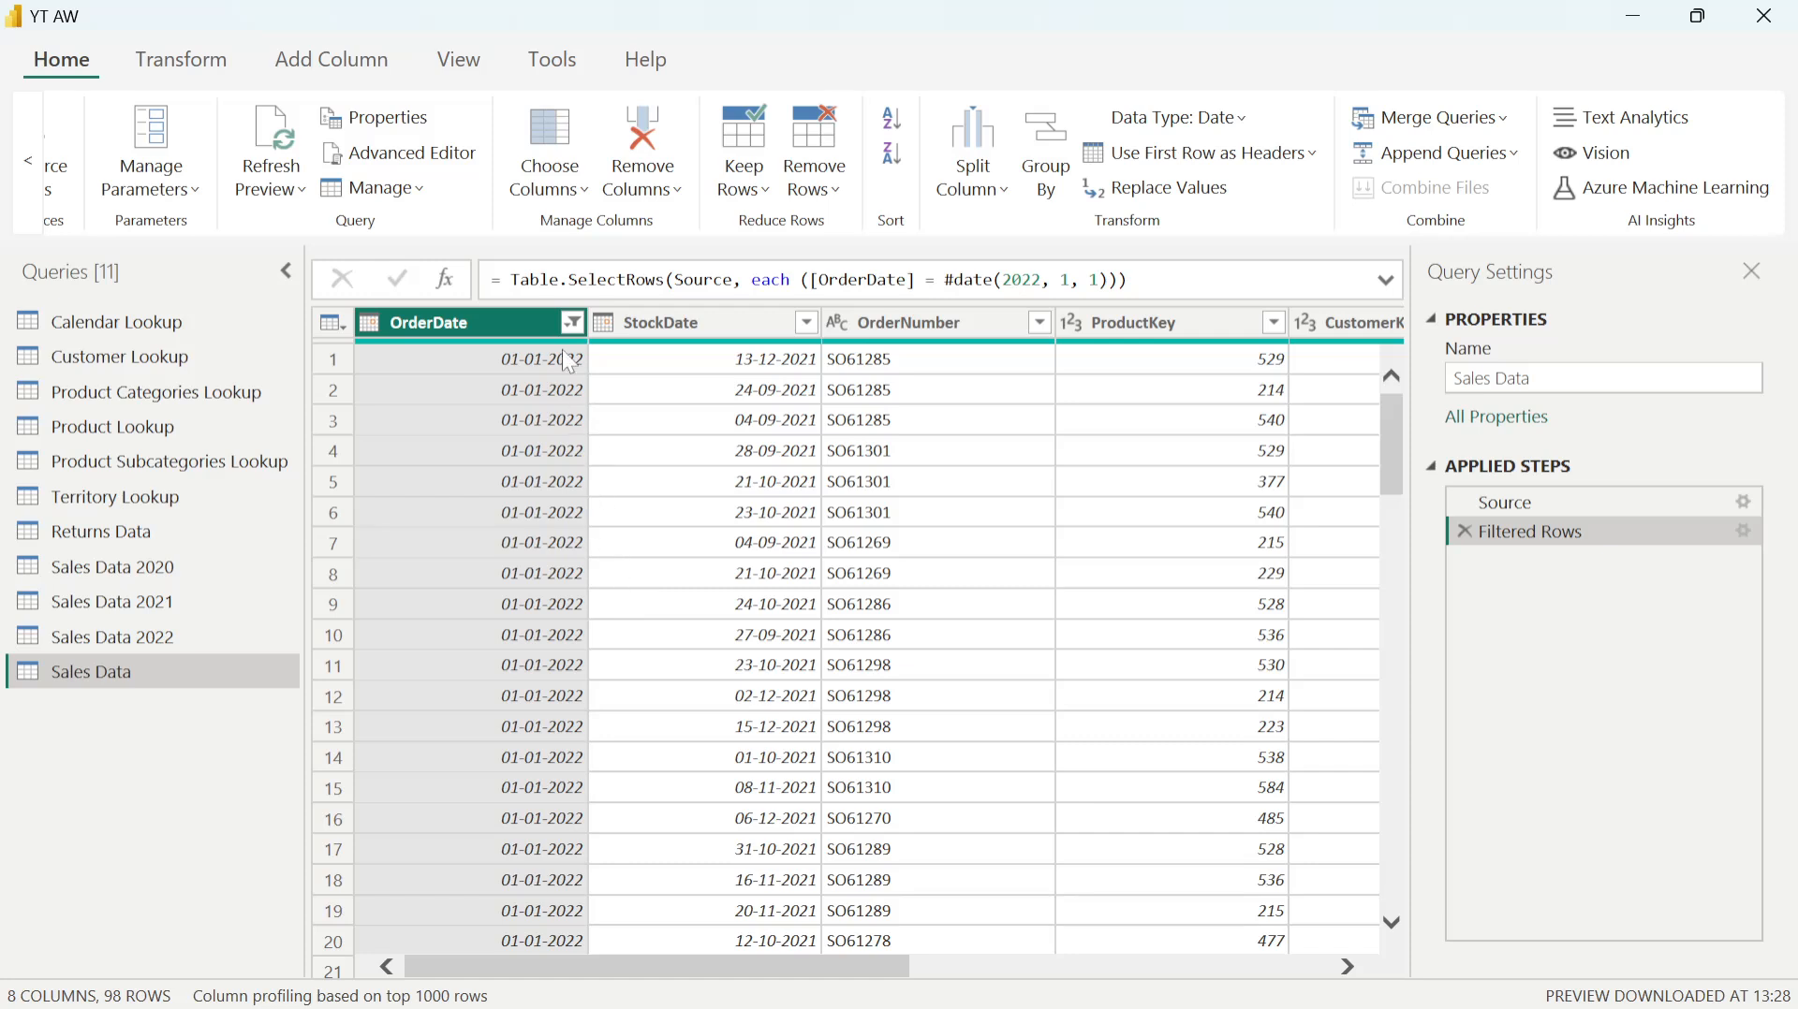
{"action": "left_click", "coordinate": [571, 323]}
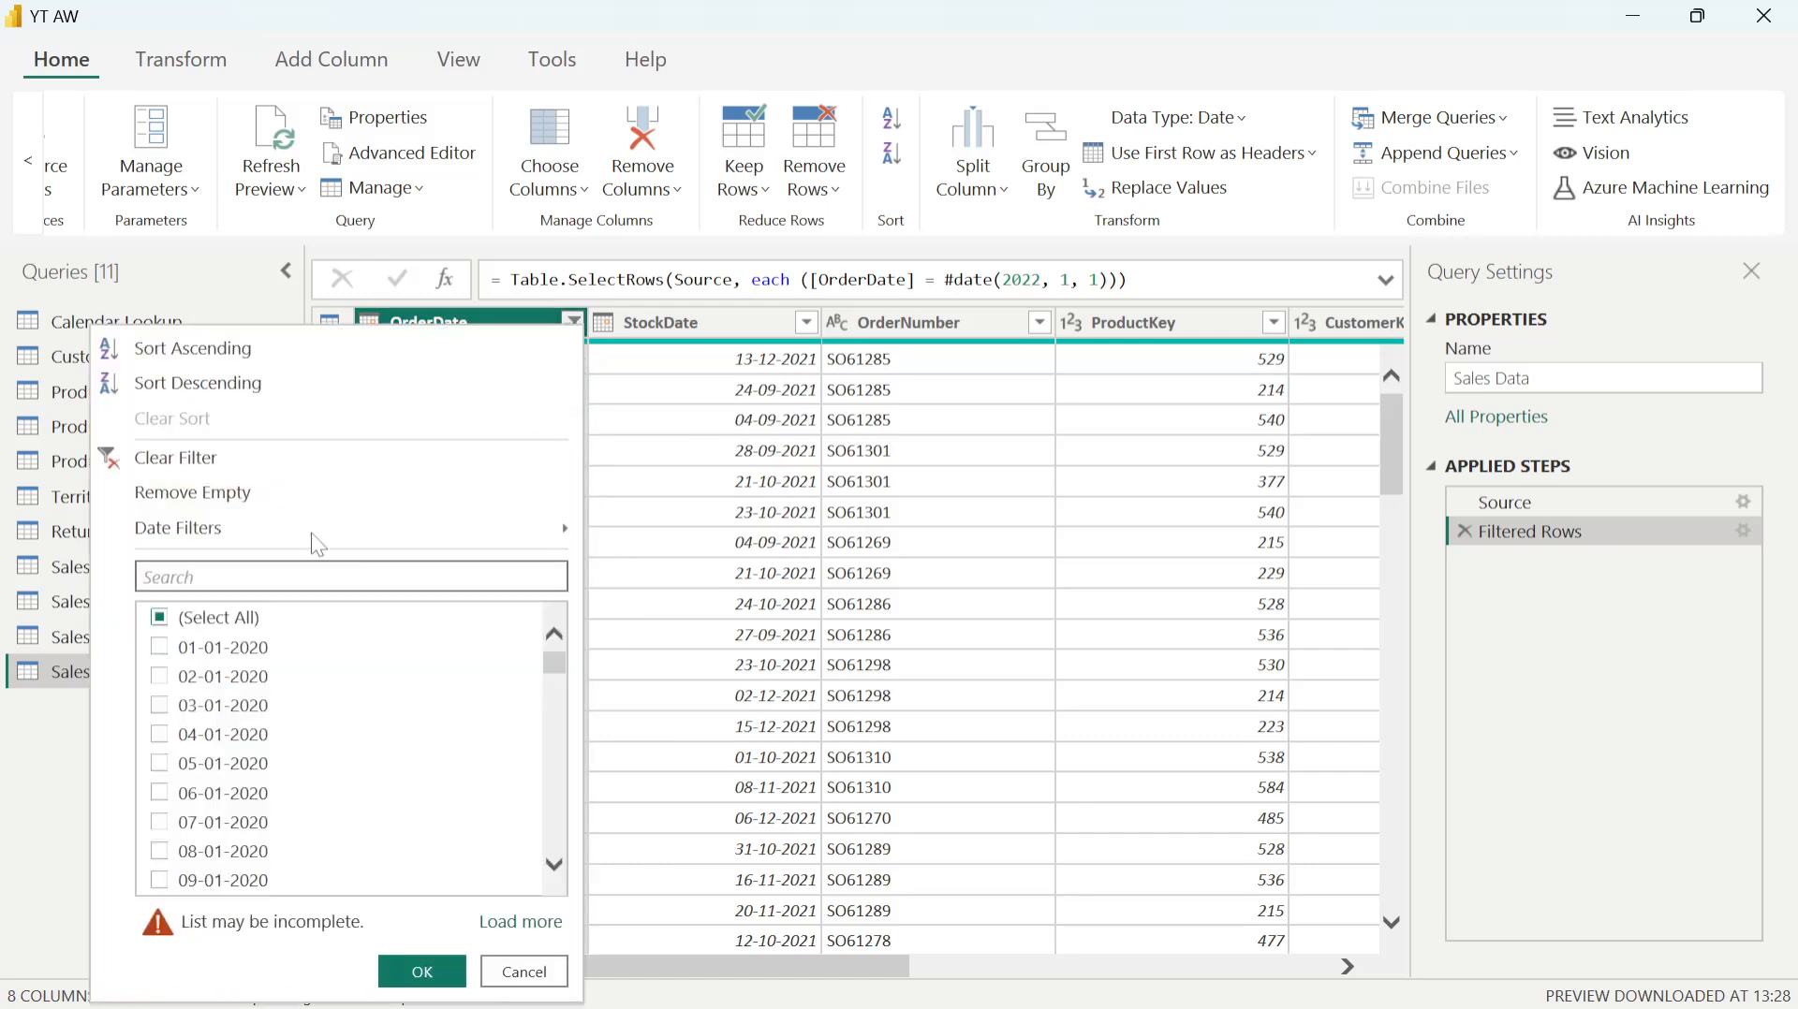
{"action": "left_click", "coordinate": [182, 458]}
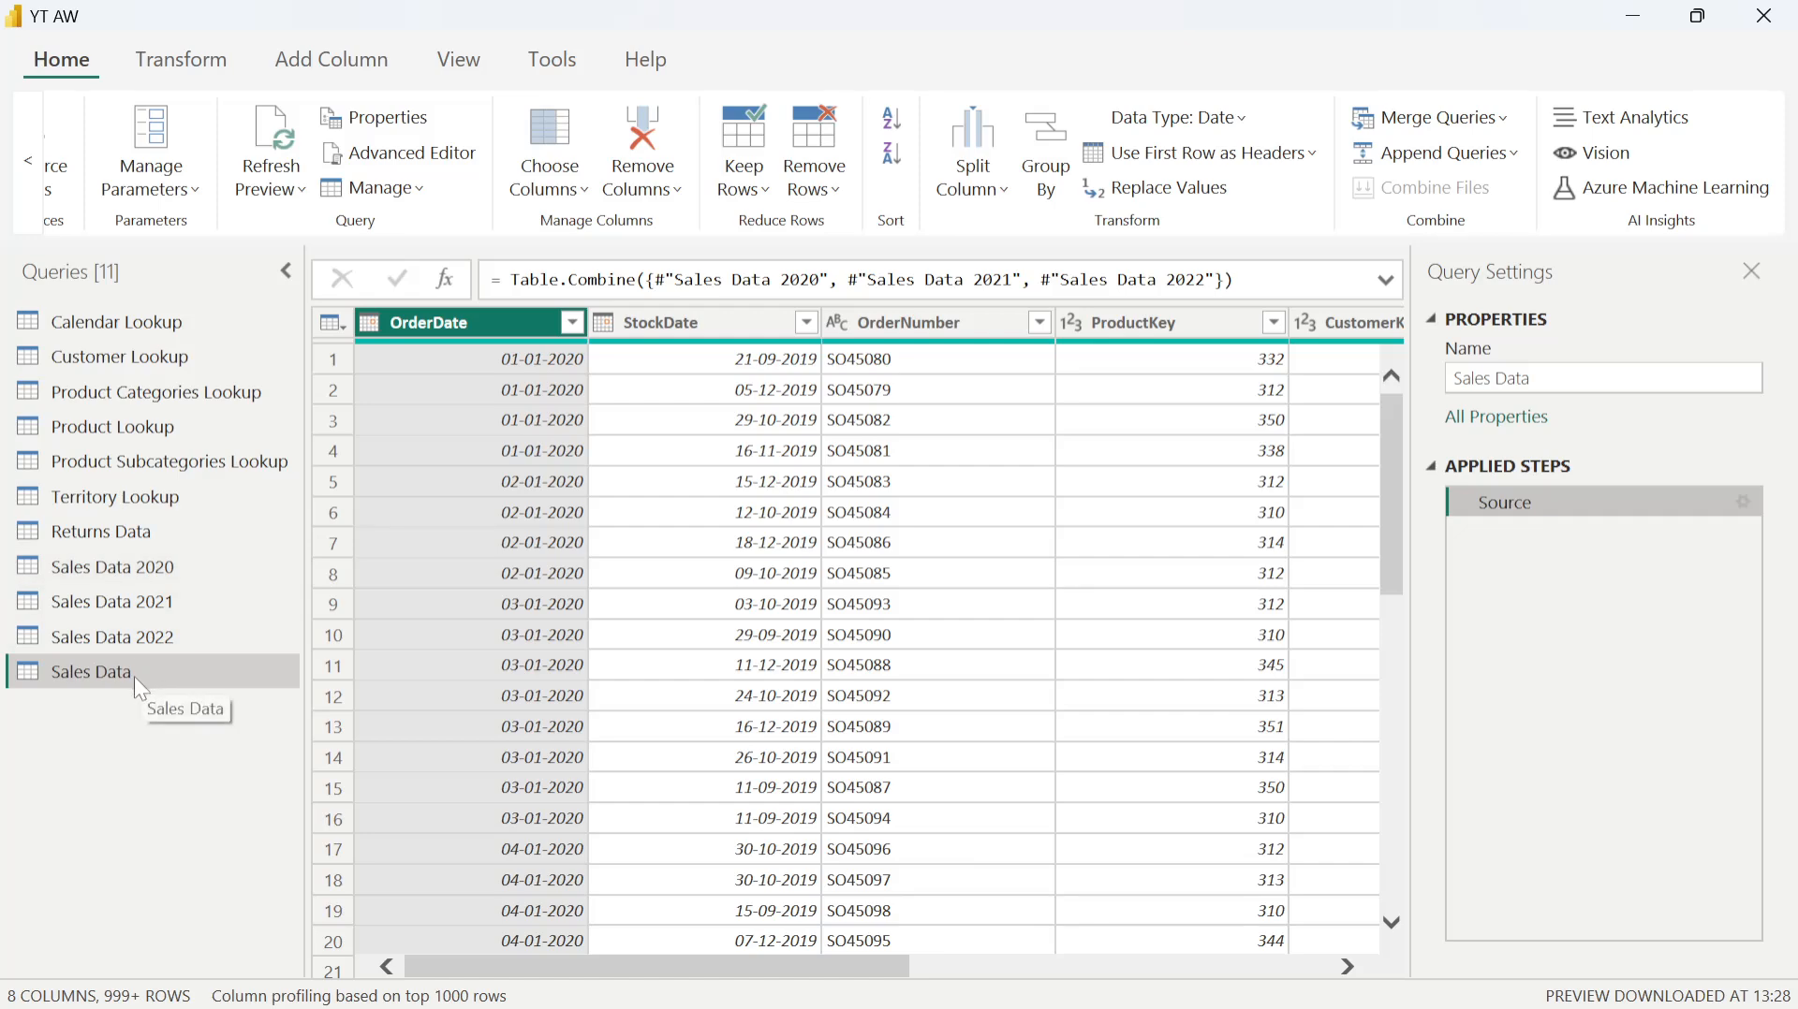
Step: Try to delete the Sales Data 2020 query
{"action": "left_click", "coordinate": [188, 570]}
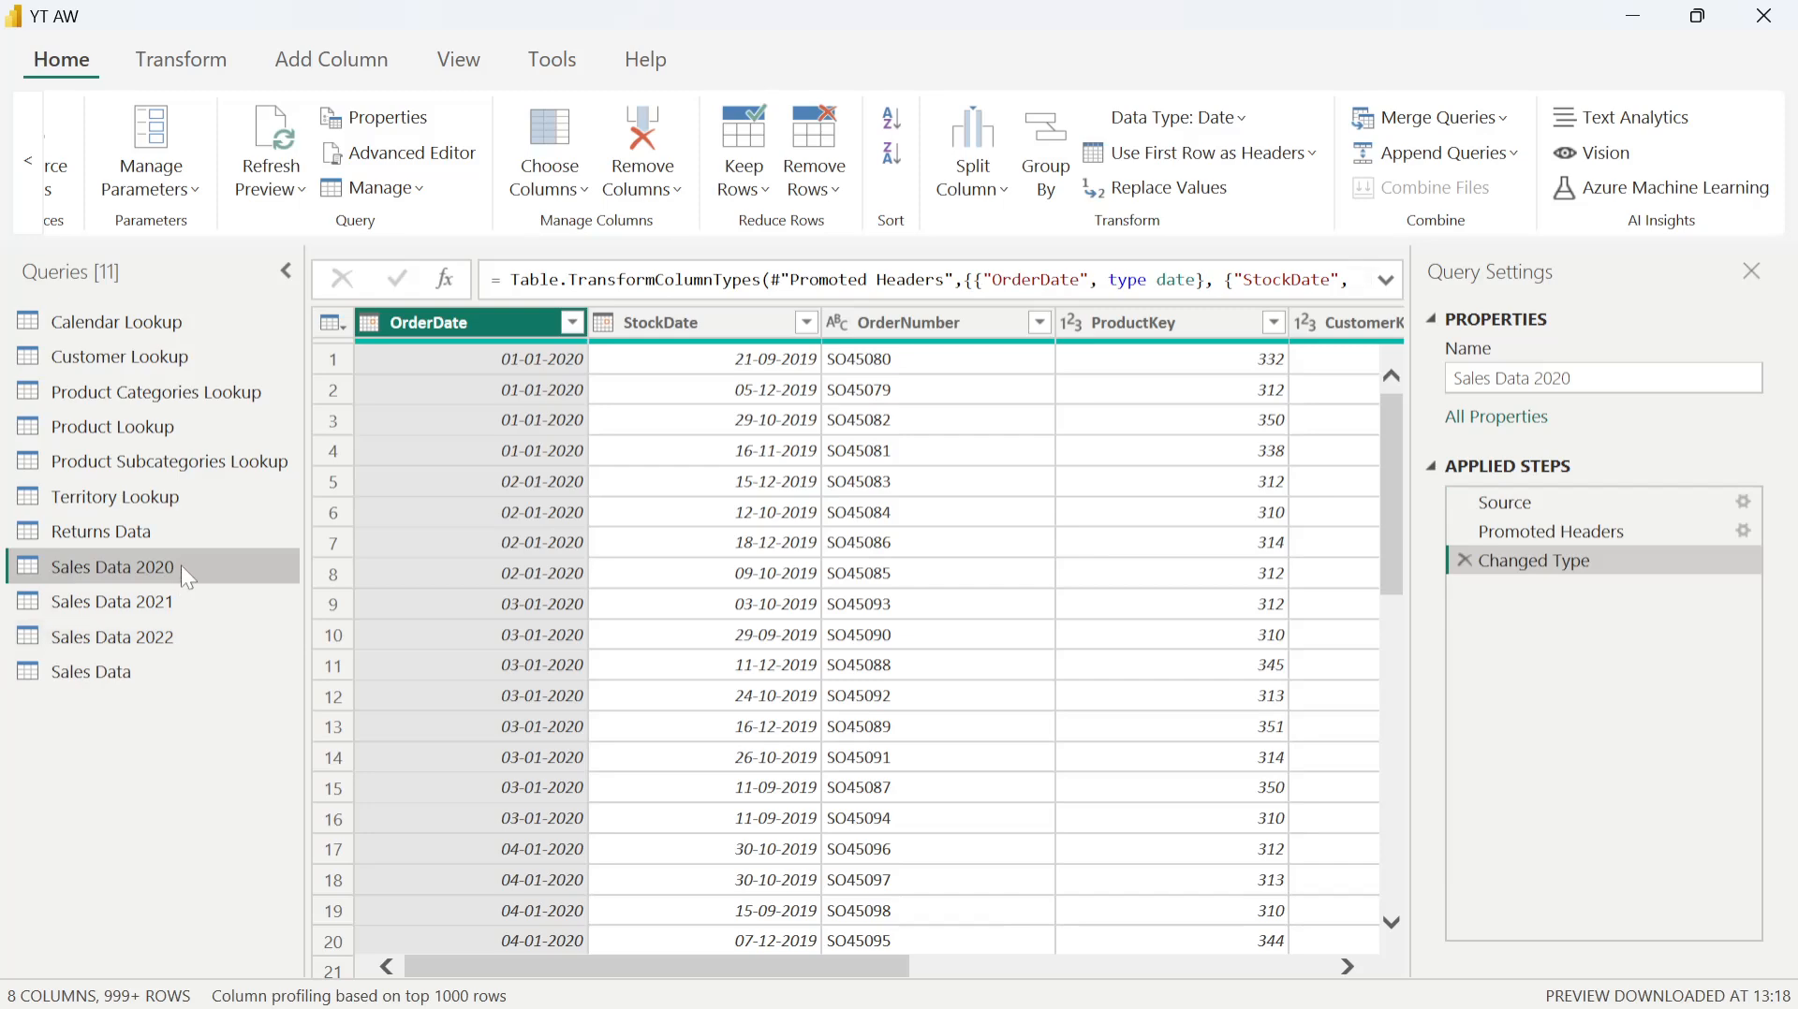
{"action": "right_click", "coordinate": [183, 564]}
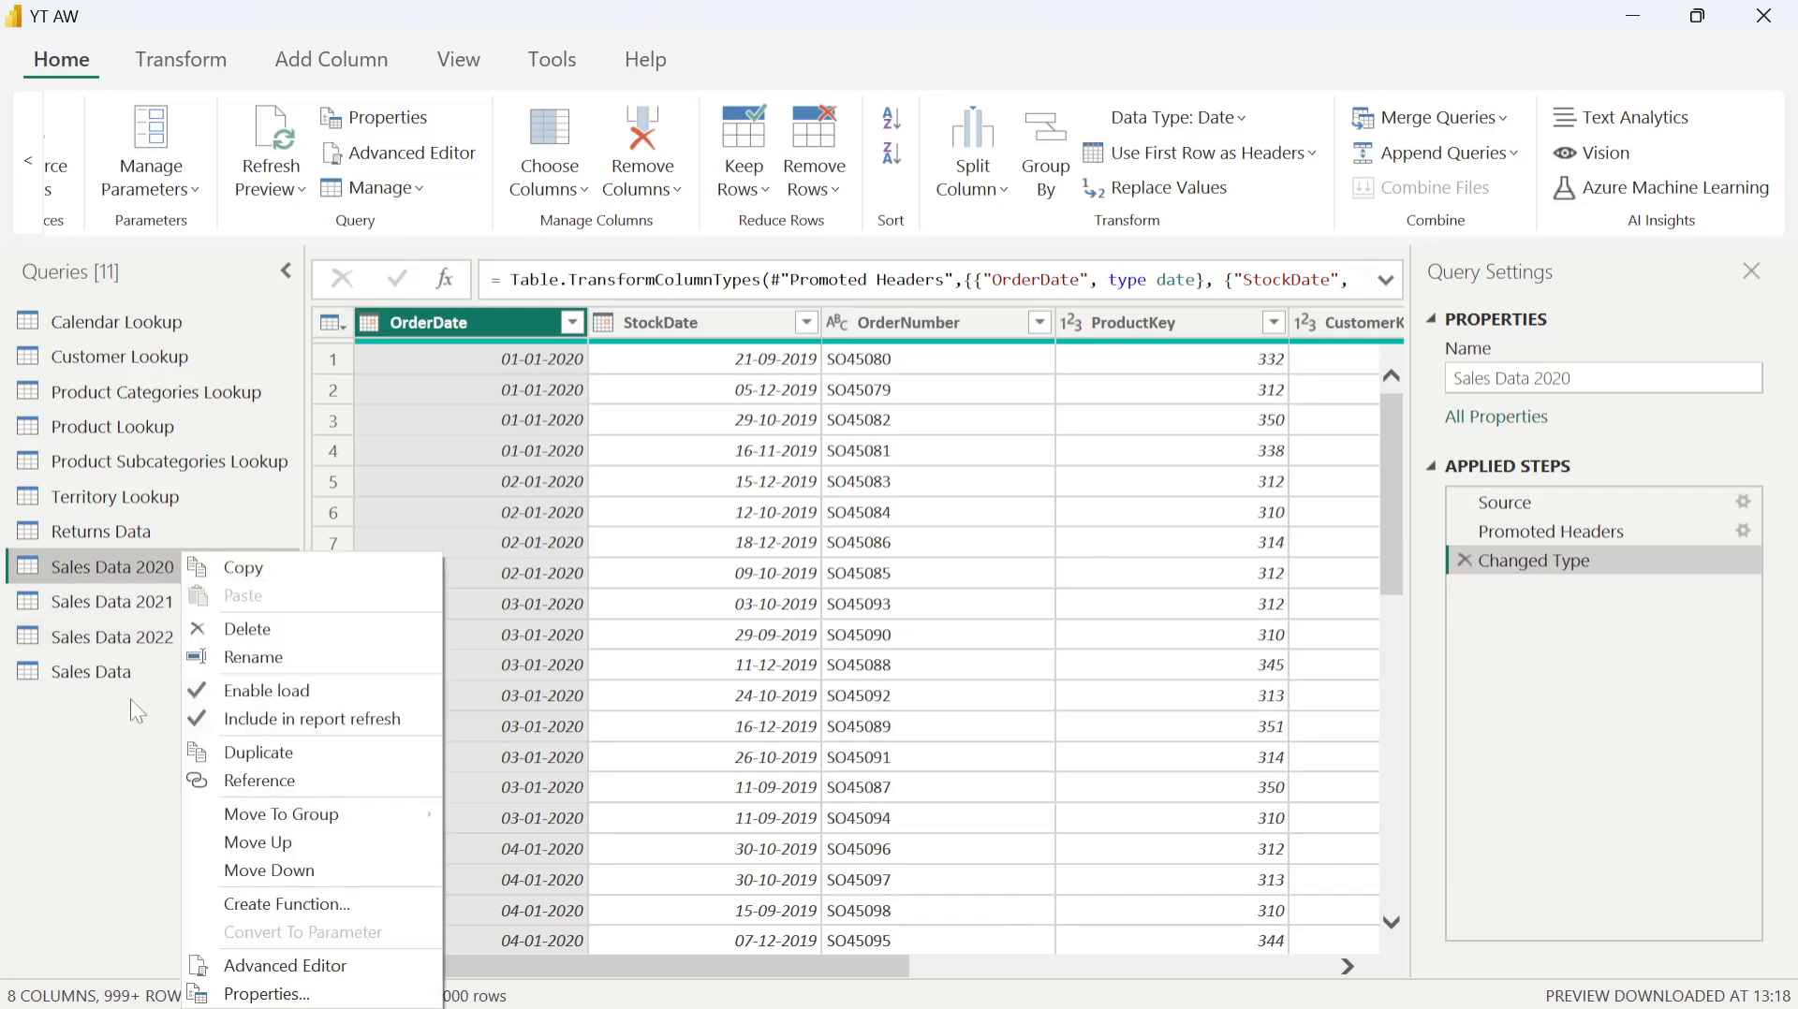
{"action": "left_click", "coordinate": [115, 776]}
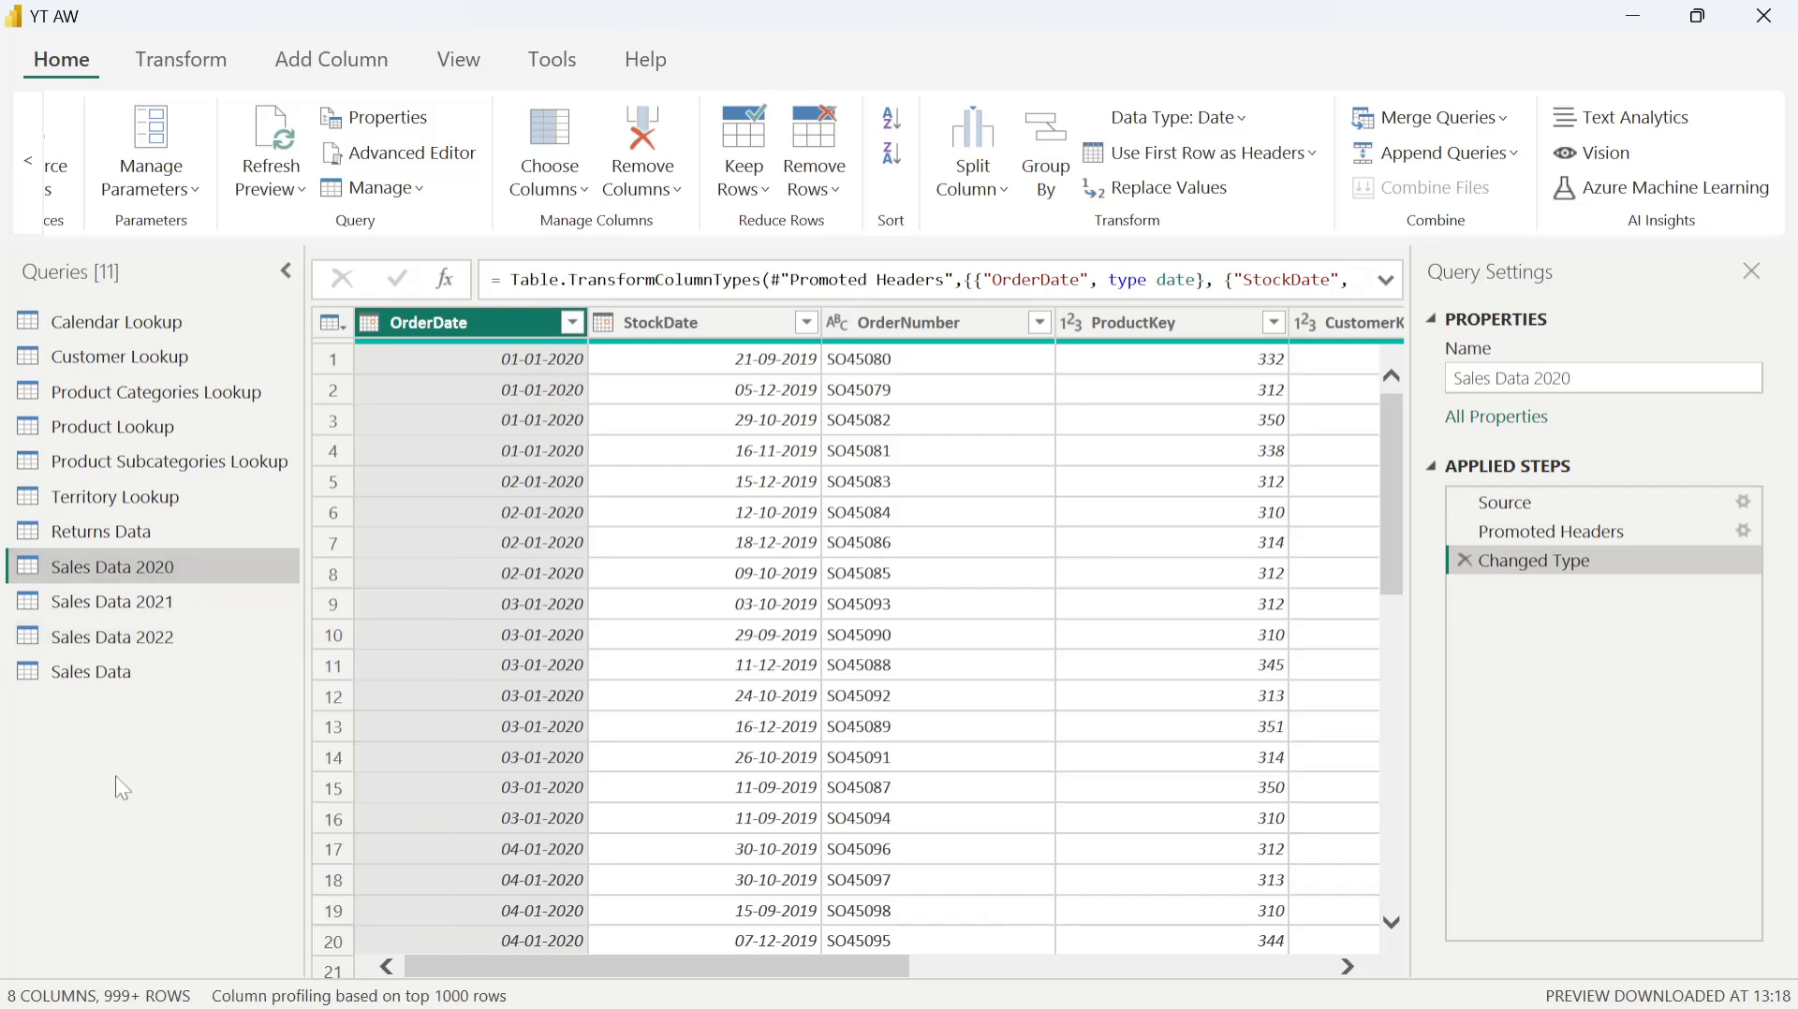
{"action": "right_click", "coordinate": [205, 590]}
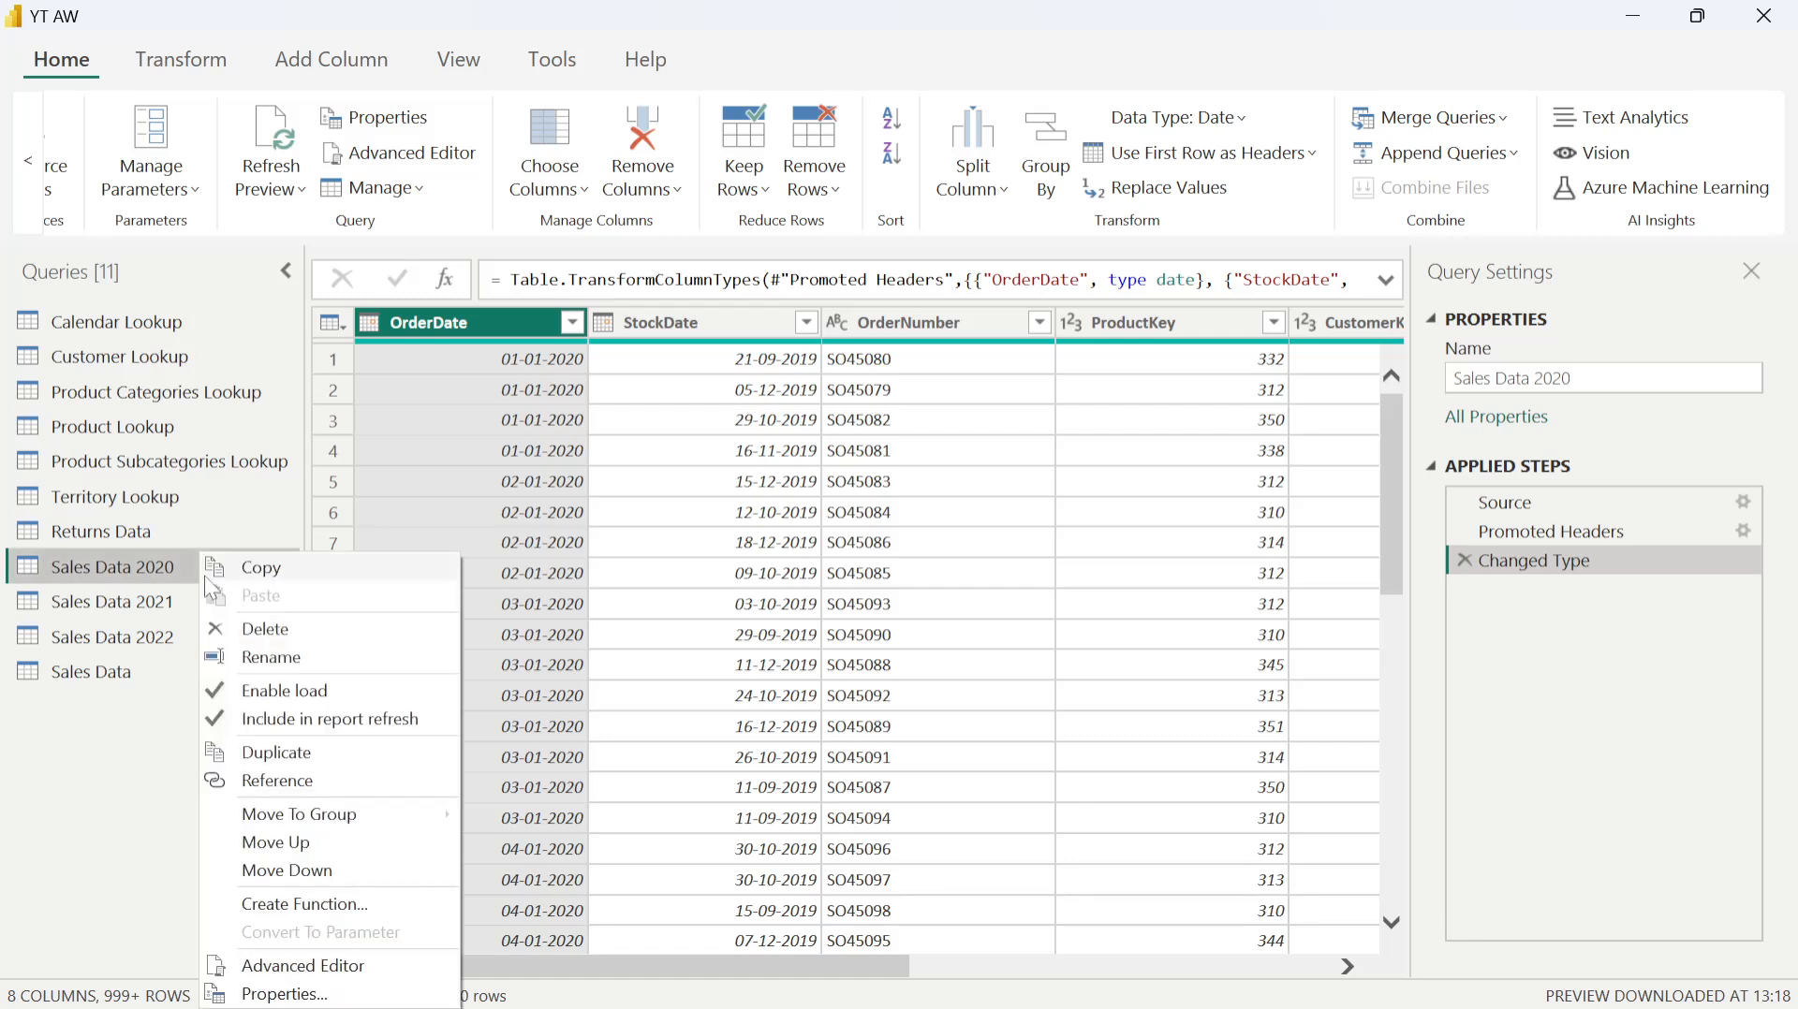
{"action": "left_click", "coordinate": [122, 708]}
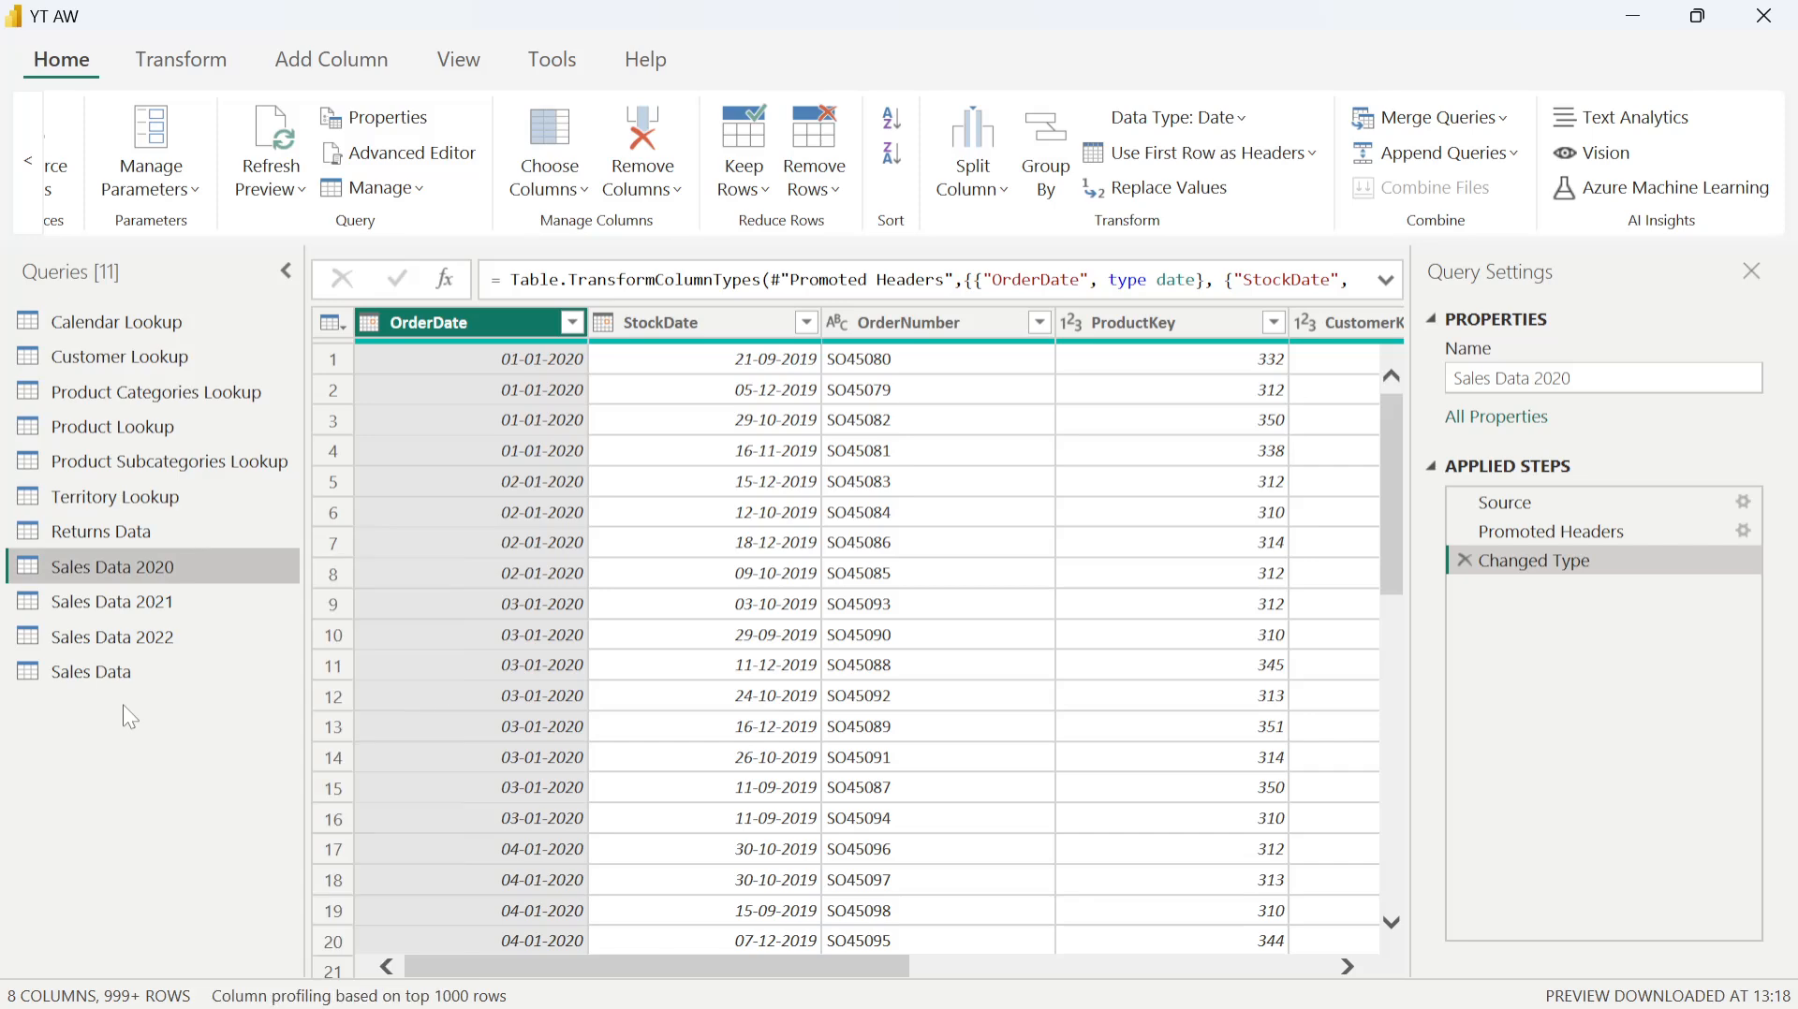
{"action": "right_click", "coordinate": [162, 553]}
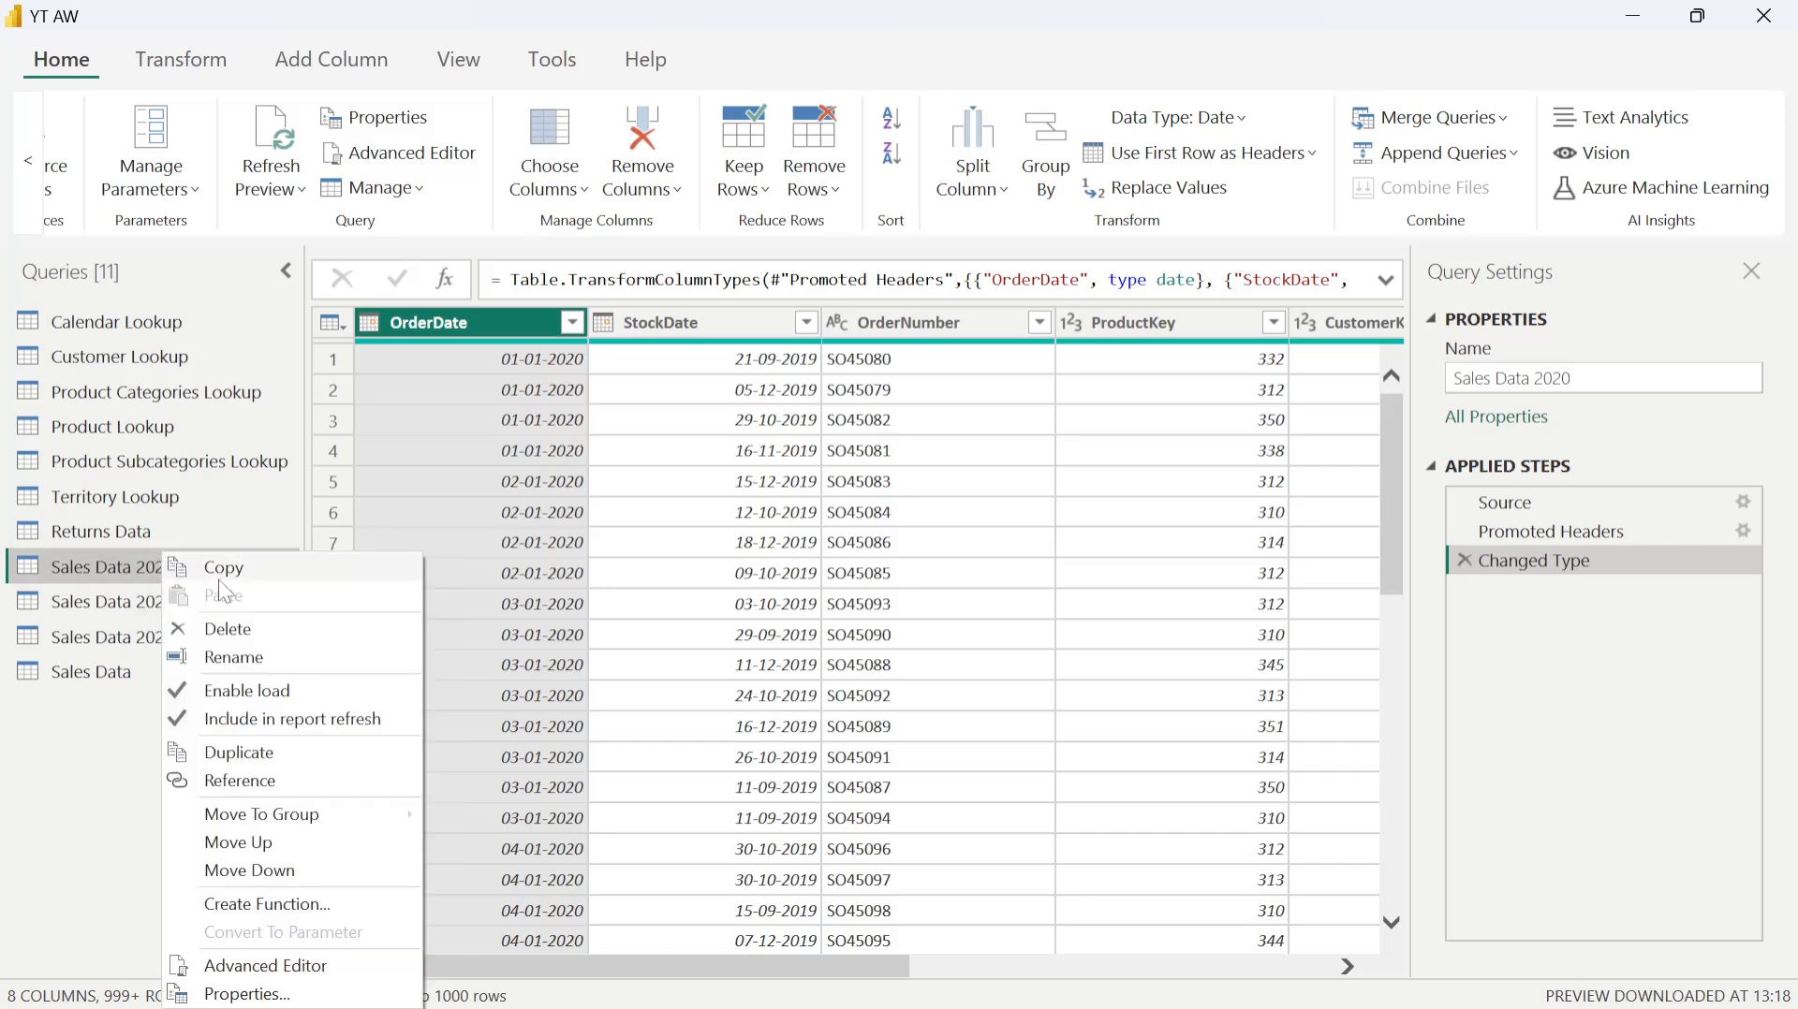
{"action": "left_click", "coordinate": [251, 629]}
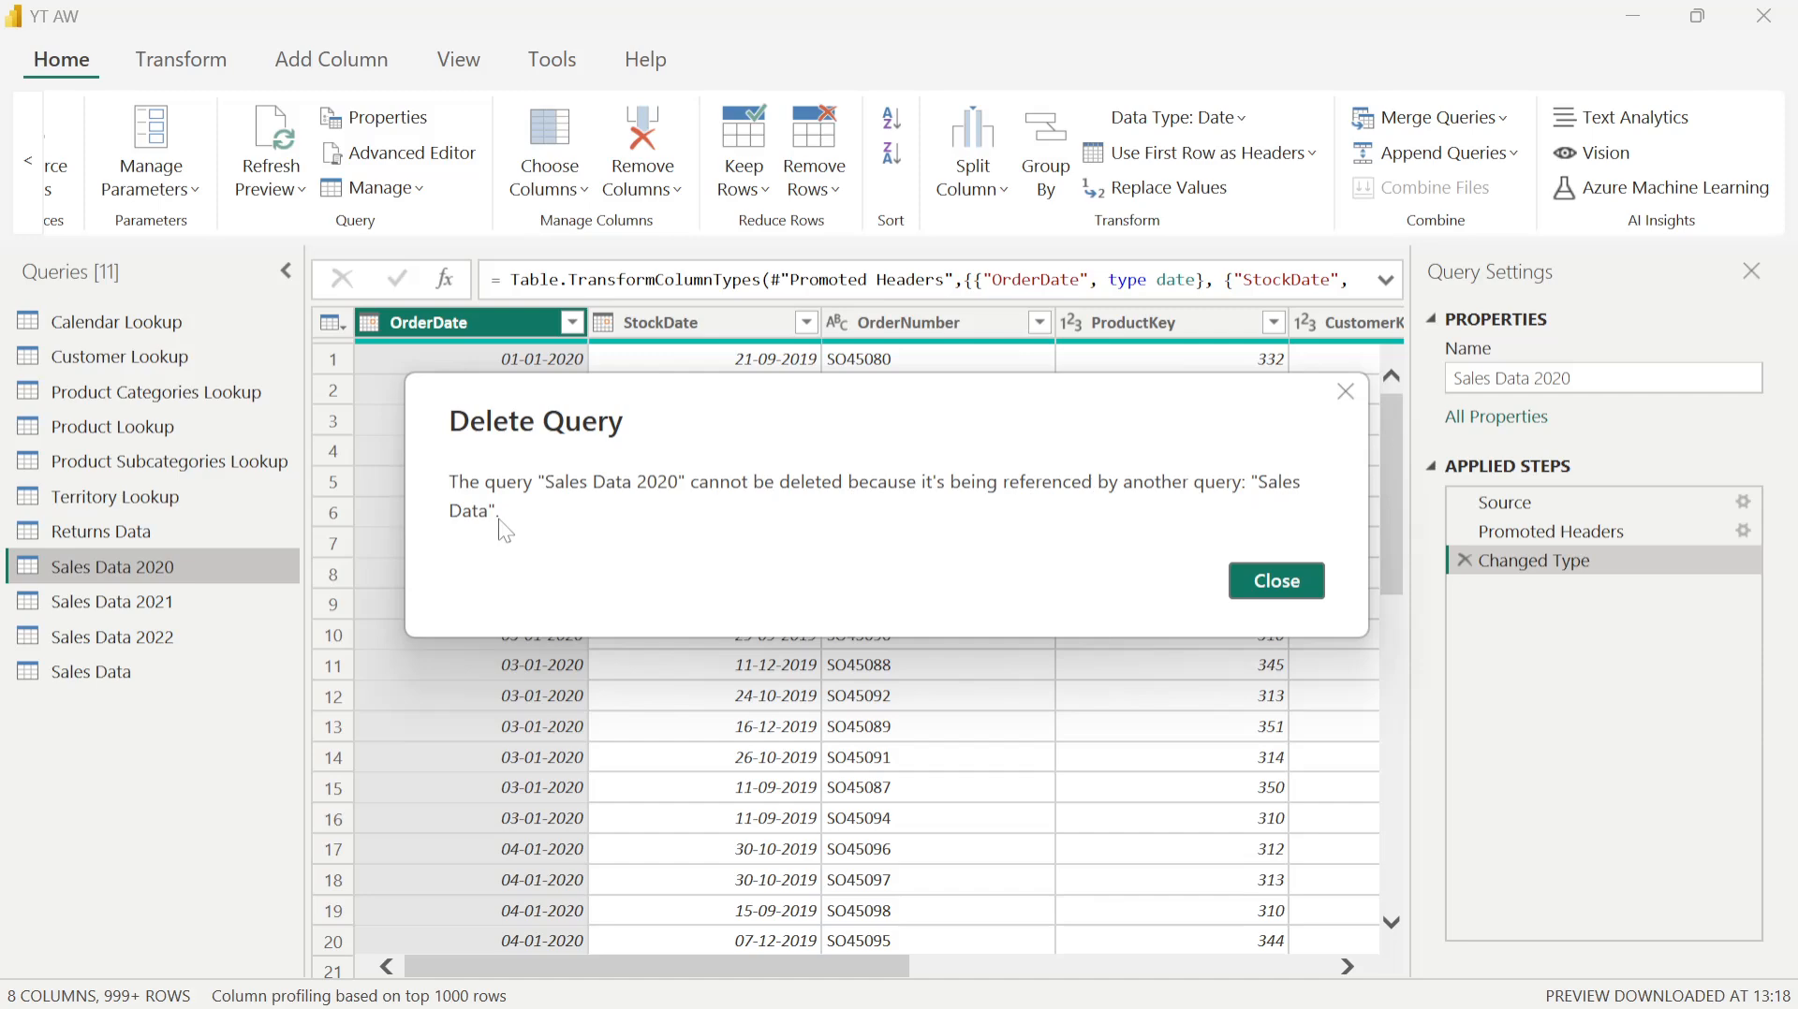
{"action": "left_click", "coordinate": [1298, 581]}
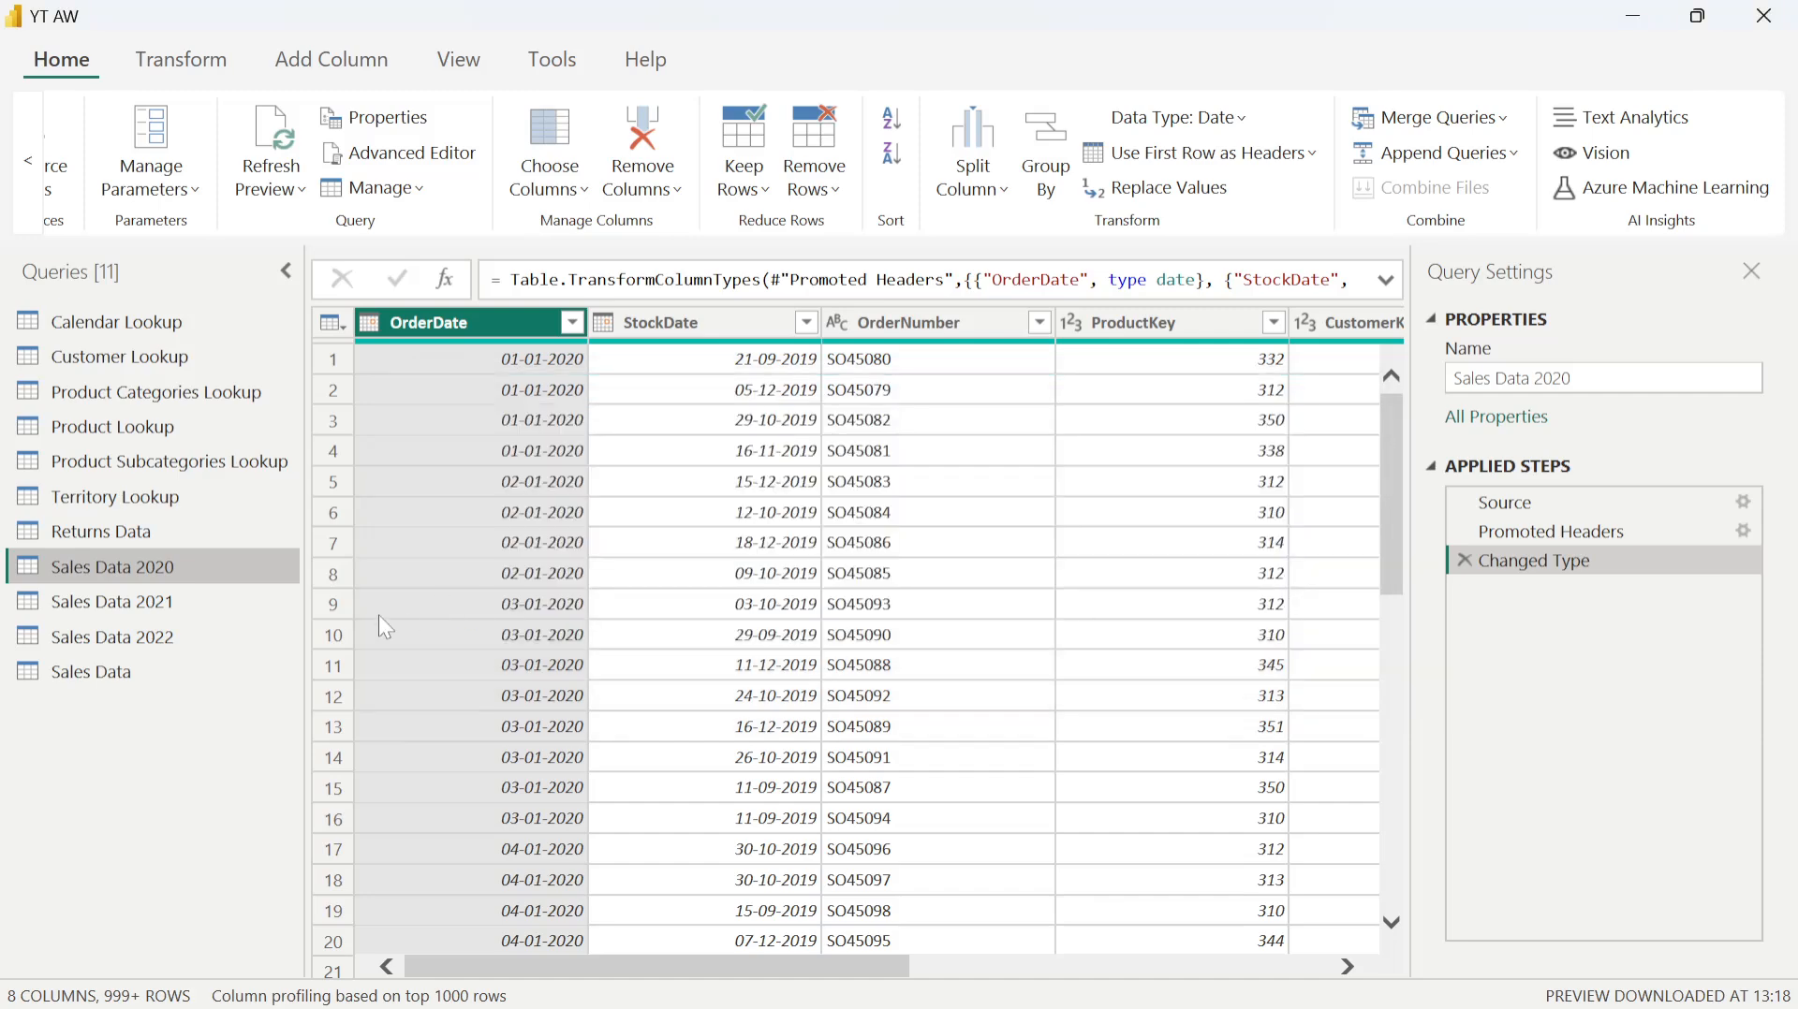
Step: Compare the Sales Data 2020 and Sales Data 2021 source queries with the combined Sales Data query that references them
{"action": "left_click", "coordinate": [126, 668]}
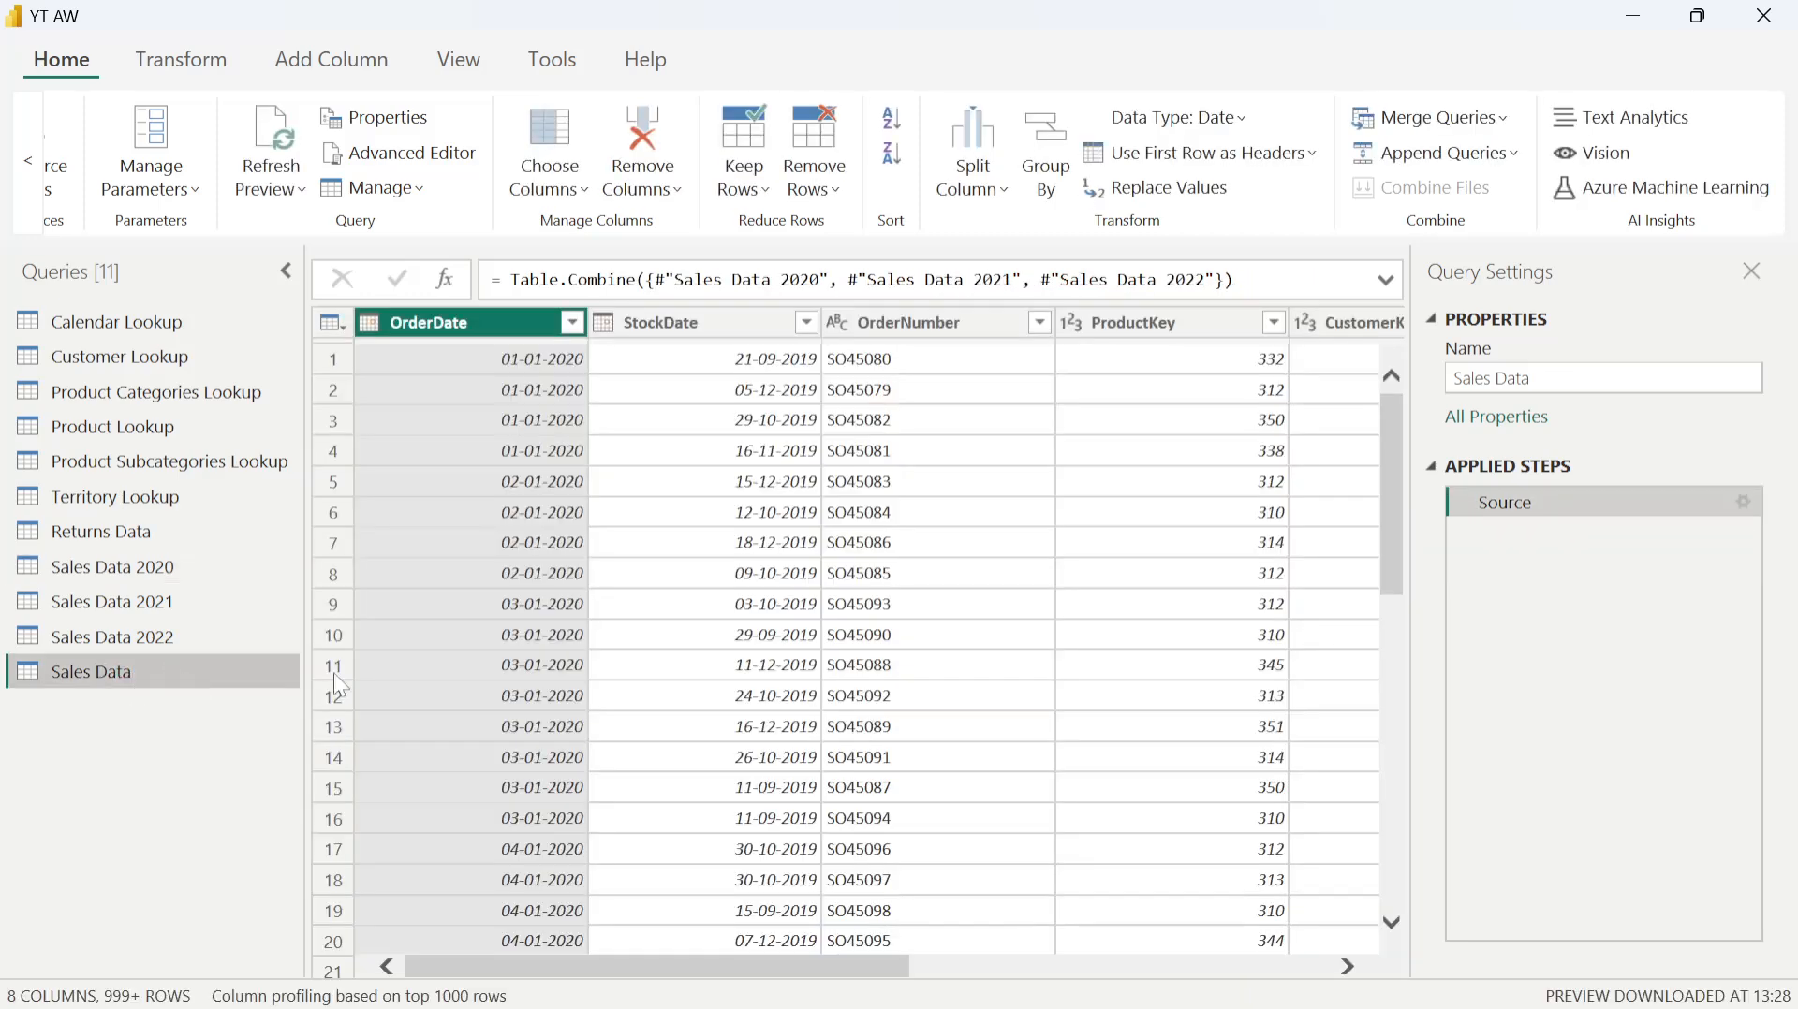
{"action": "left_click", "coordinate": [156, 570]}
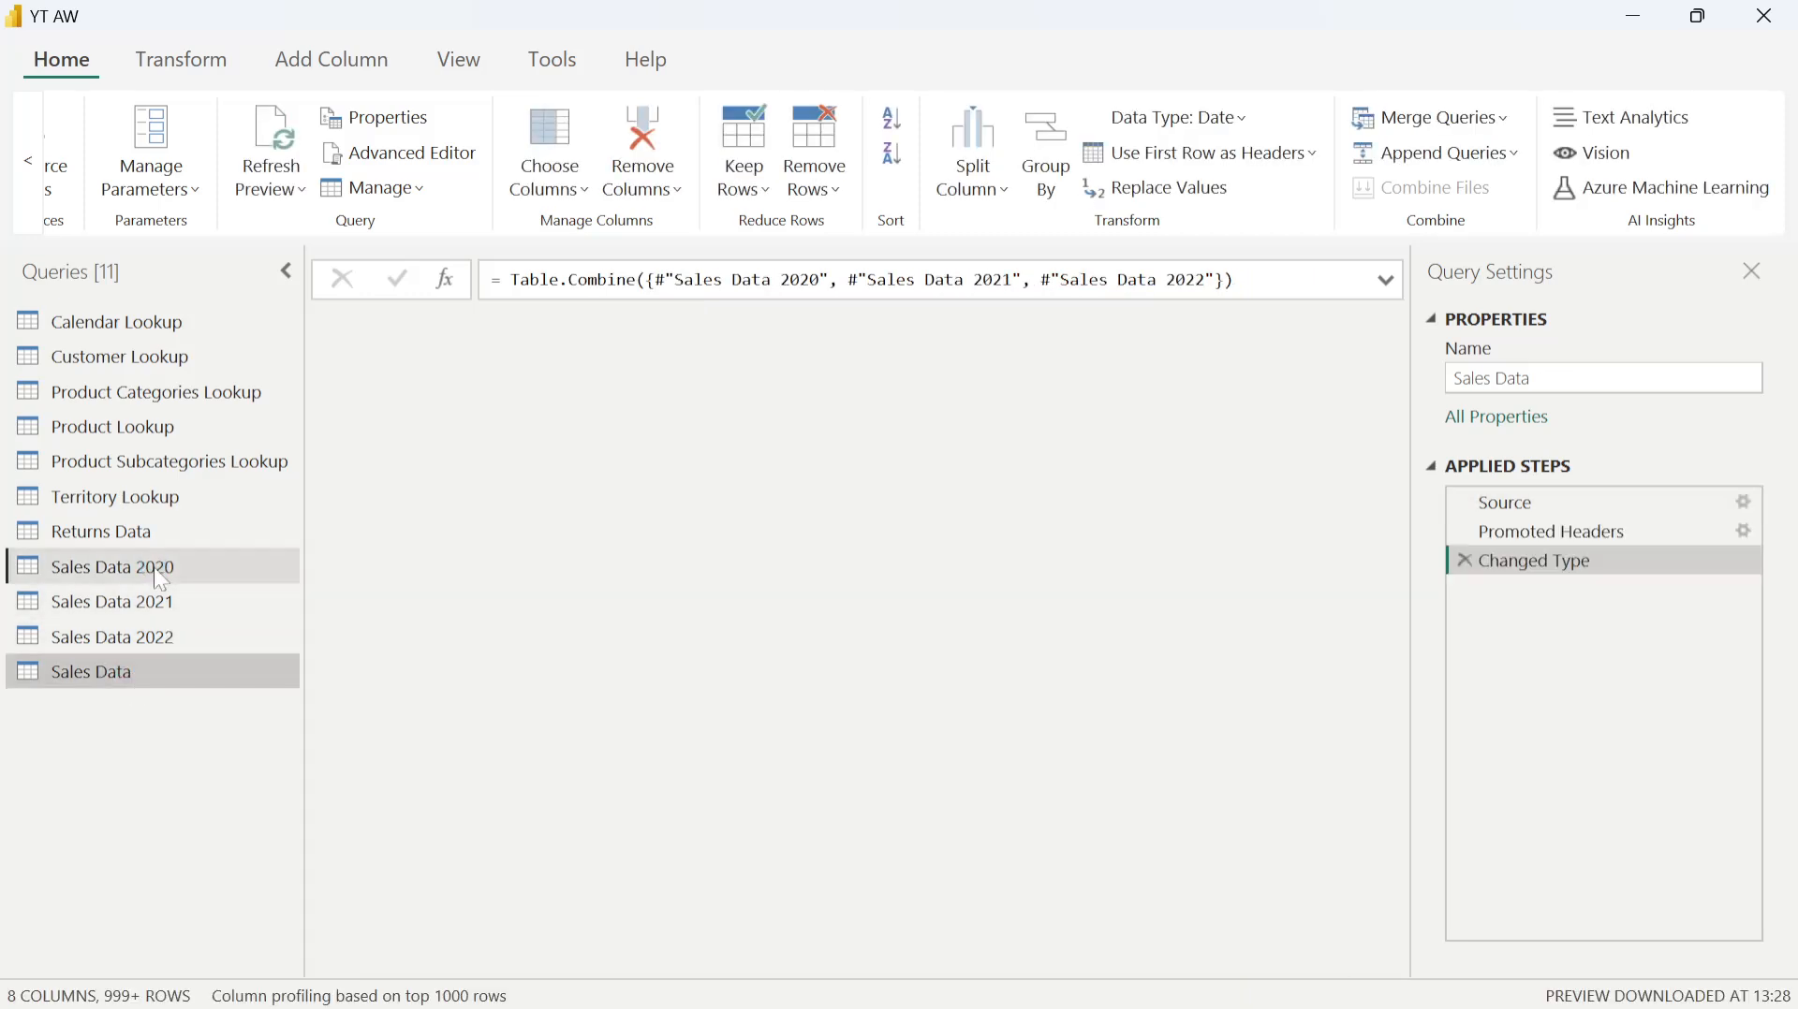
{"action": "left_click", "coordinate": [167, 597]}
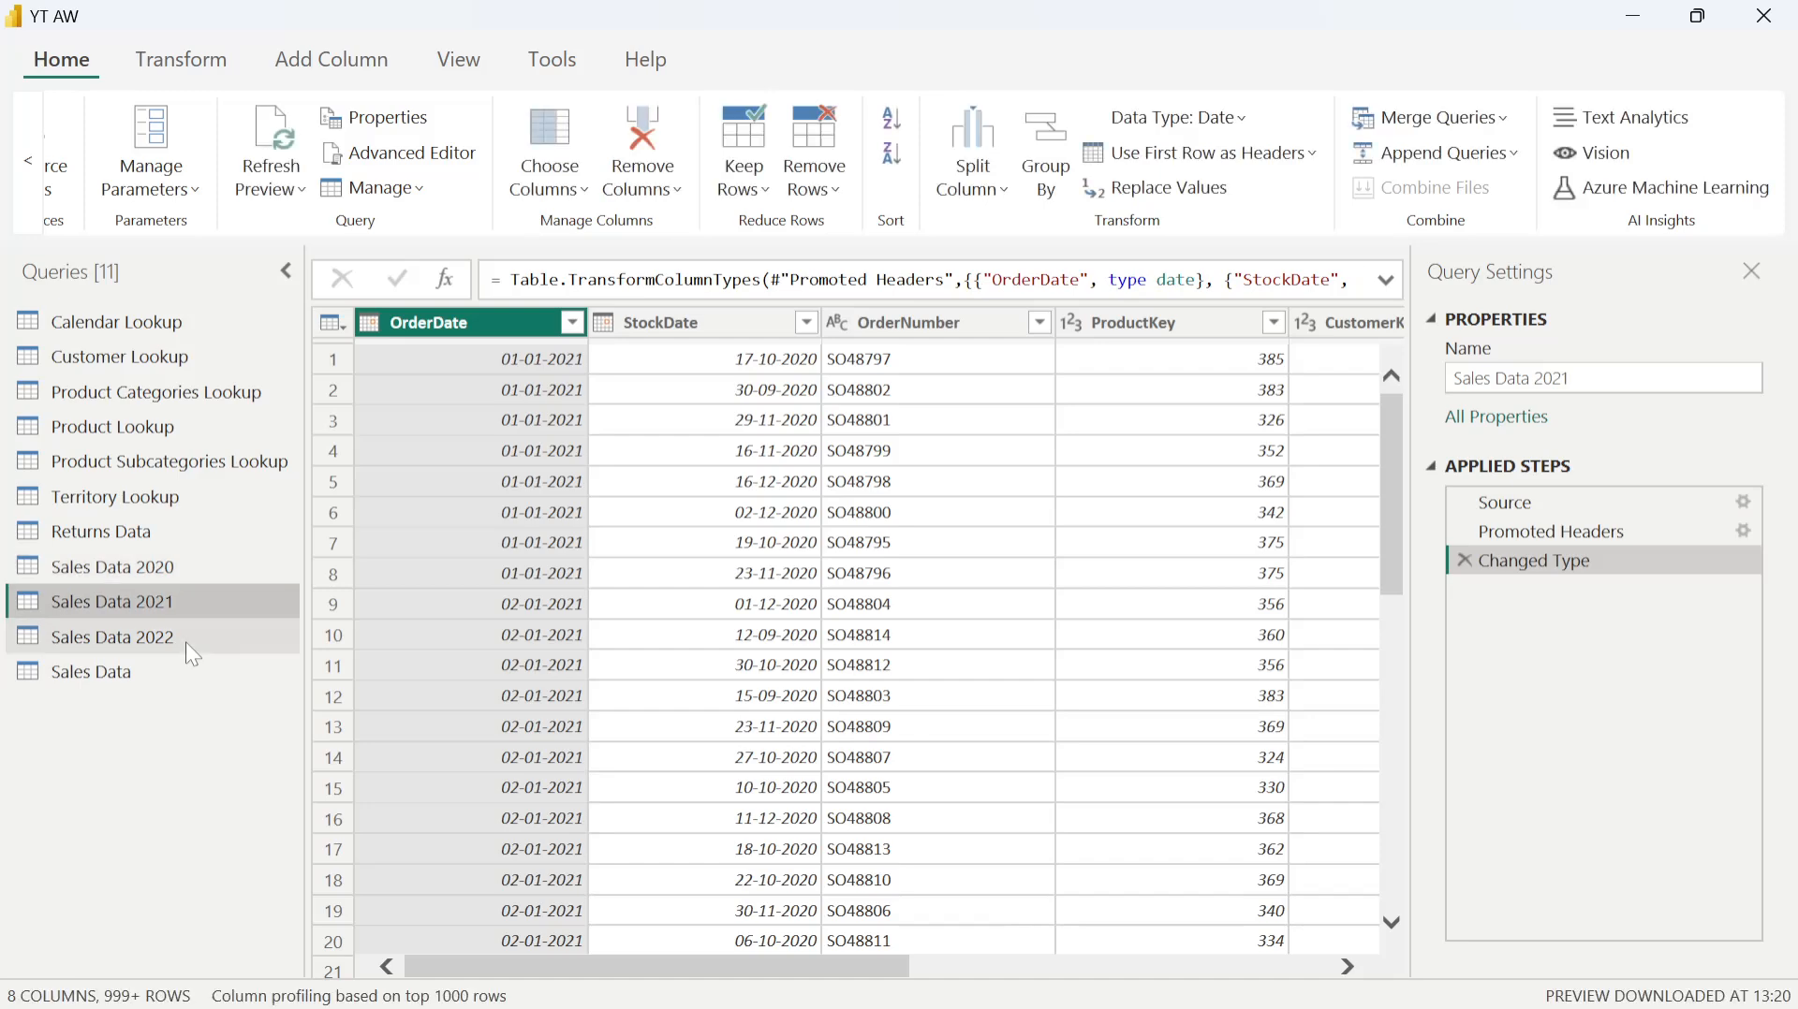
{"action": "left_click", "coordinate": [153, 681]}
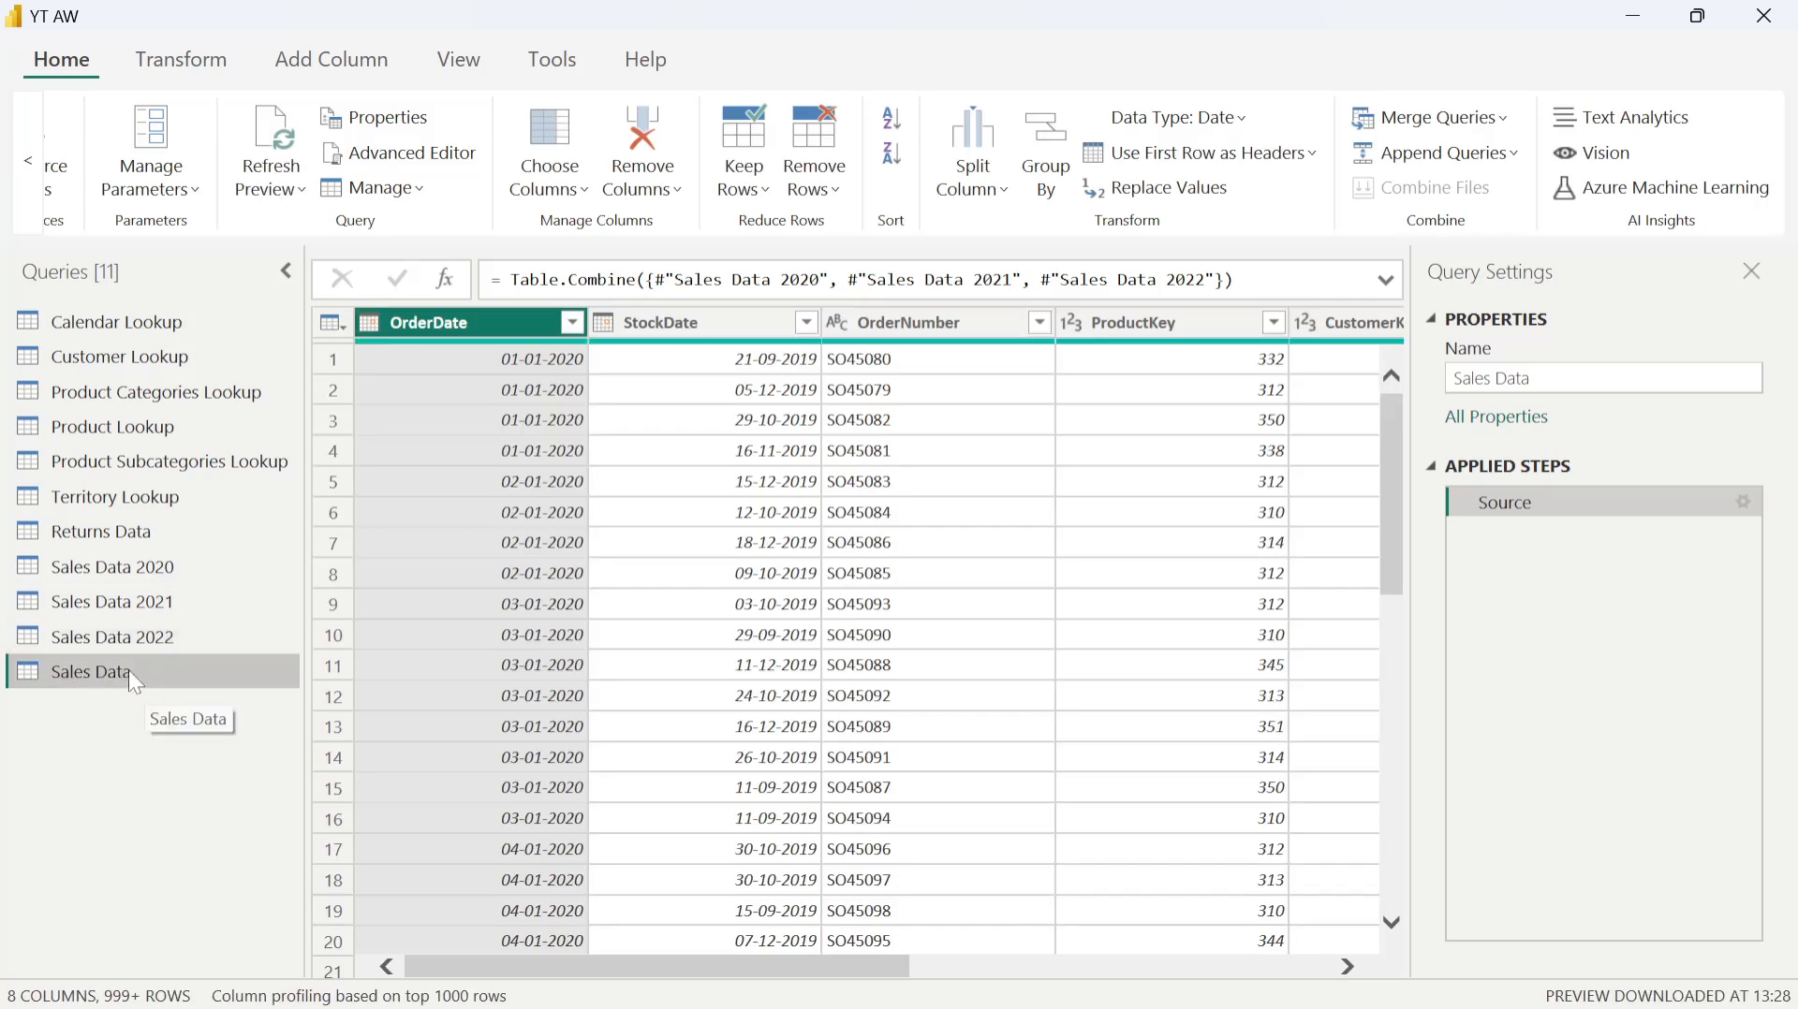
{"action": "left_click", "coordinate": [140, 567]}
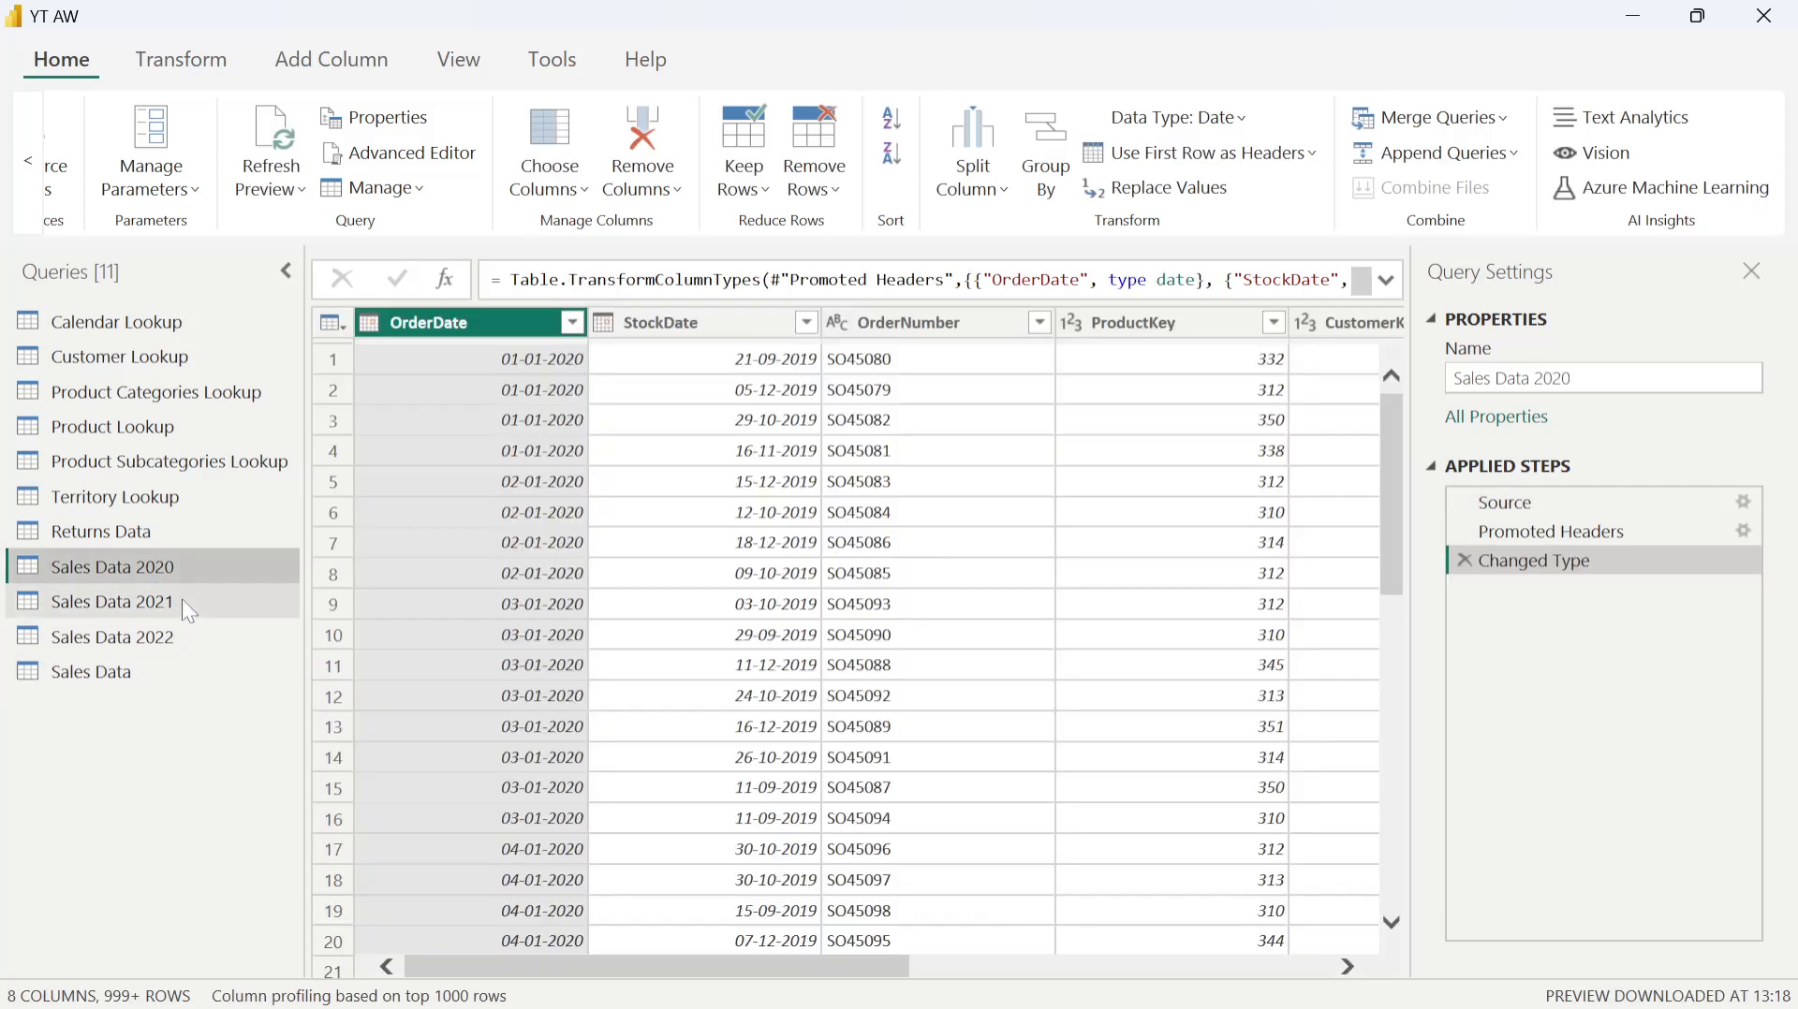
{"action": "left_click", "coordinate": [182, 599]}
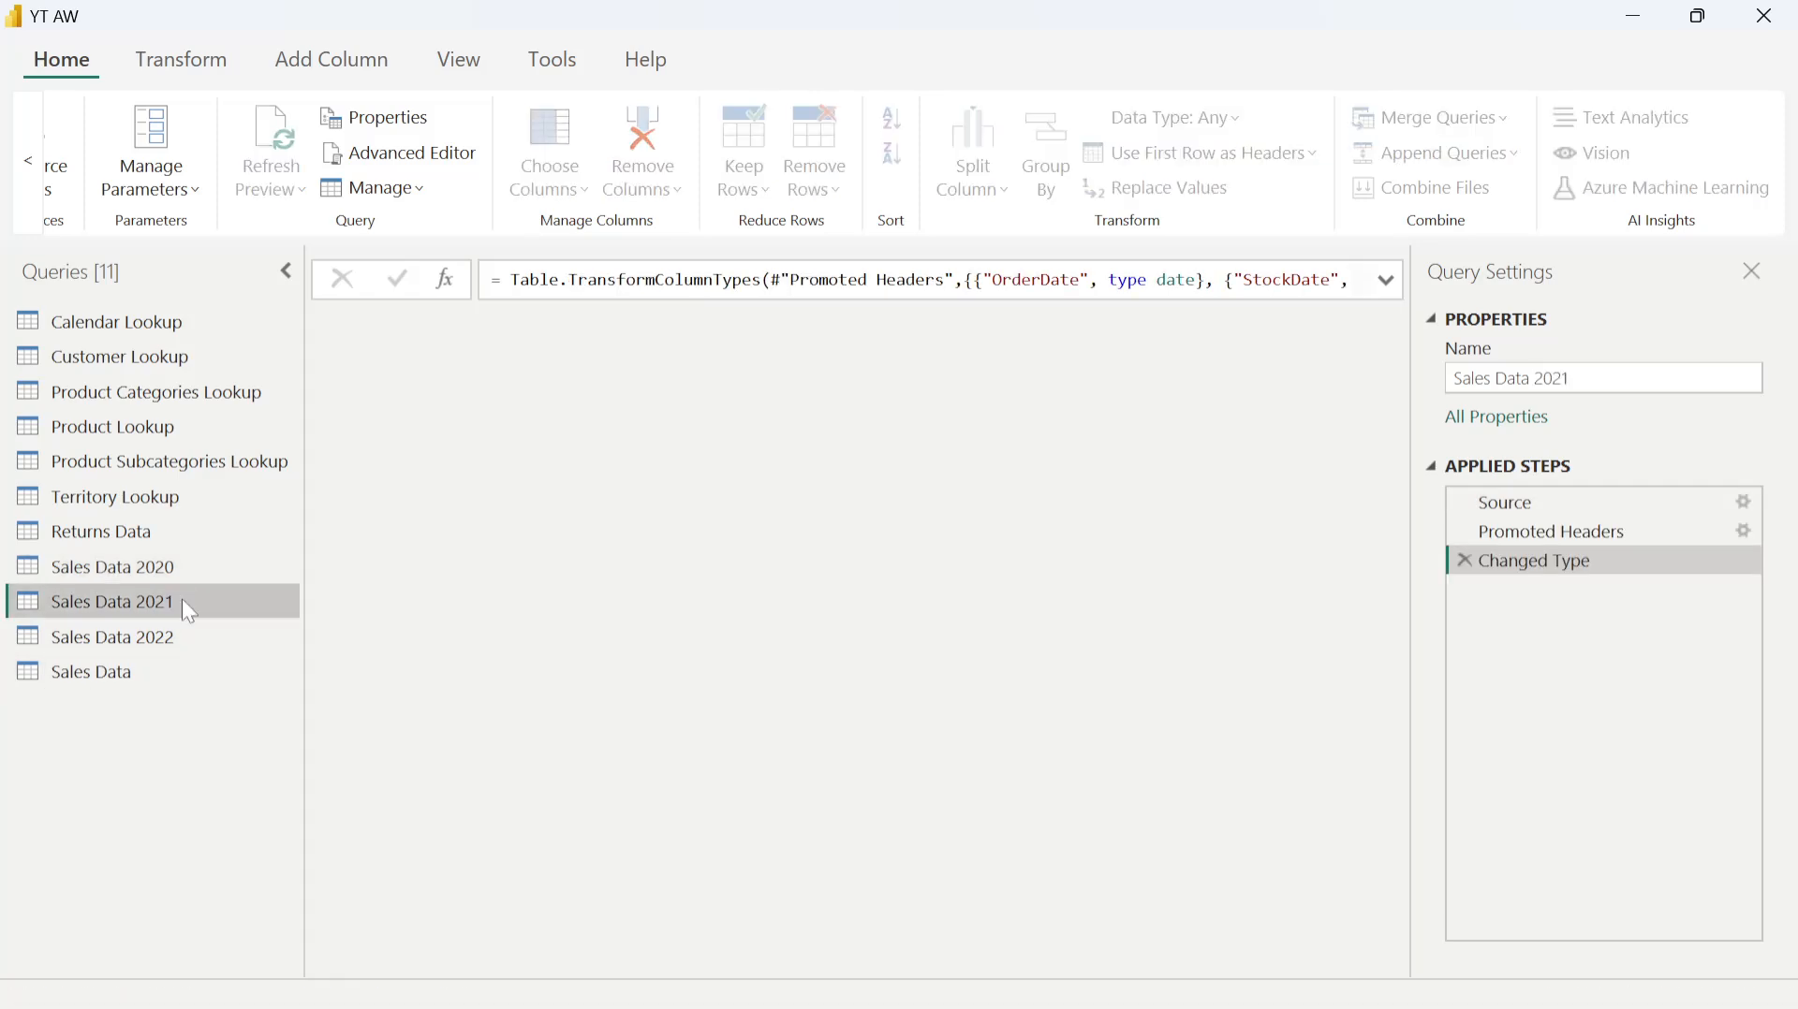
{"action": "left_click", "coordinate": [171, 569]}
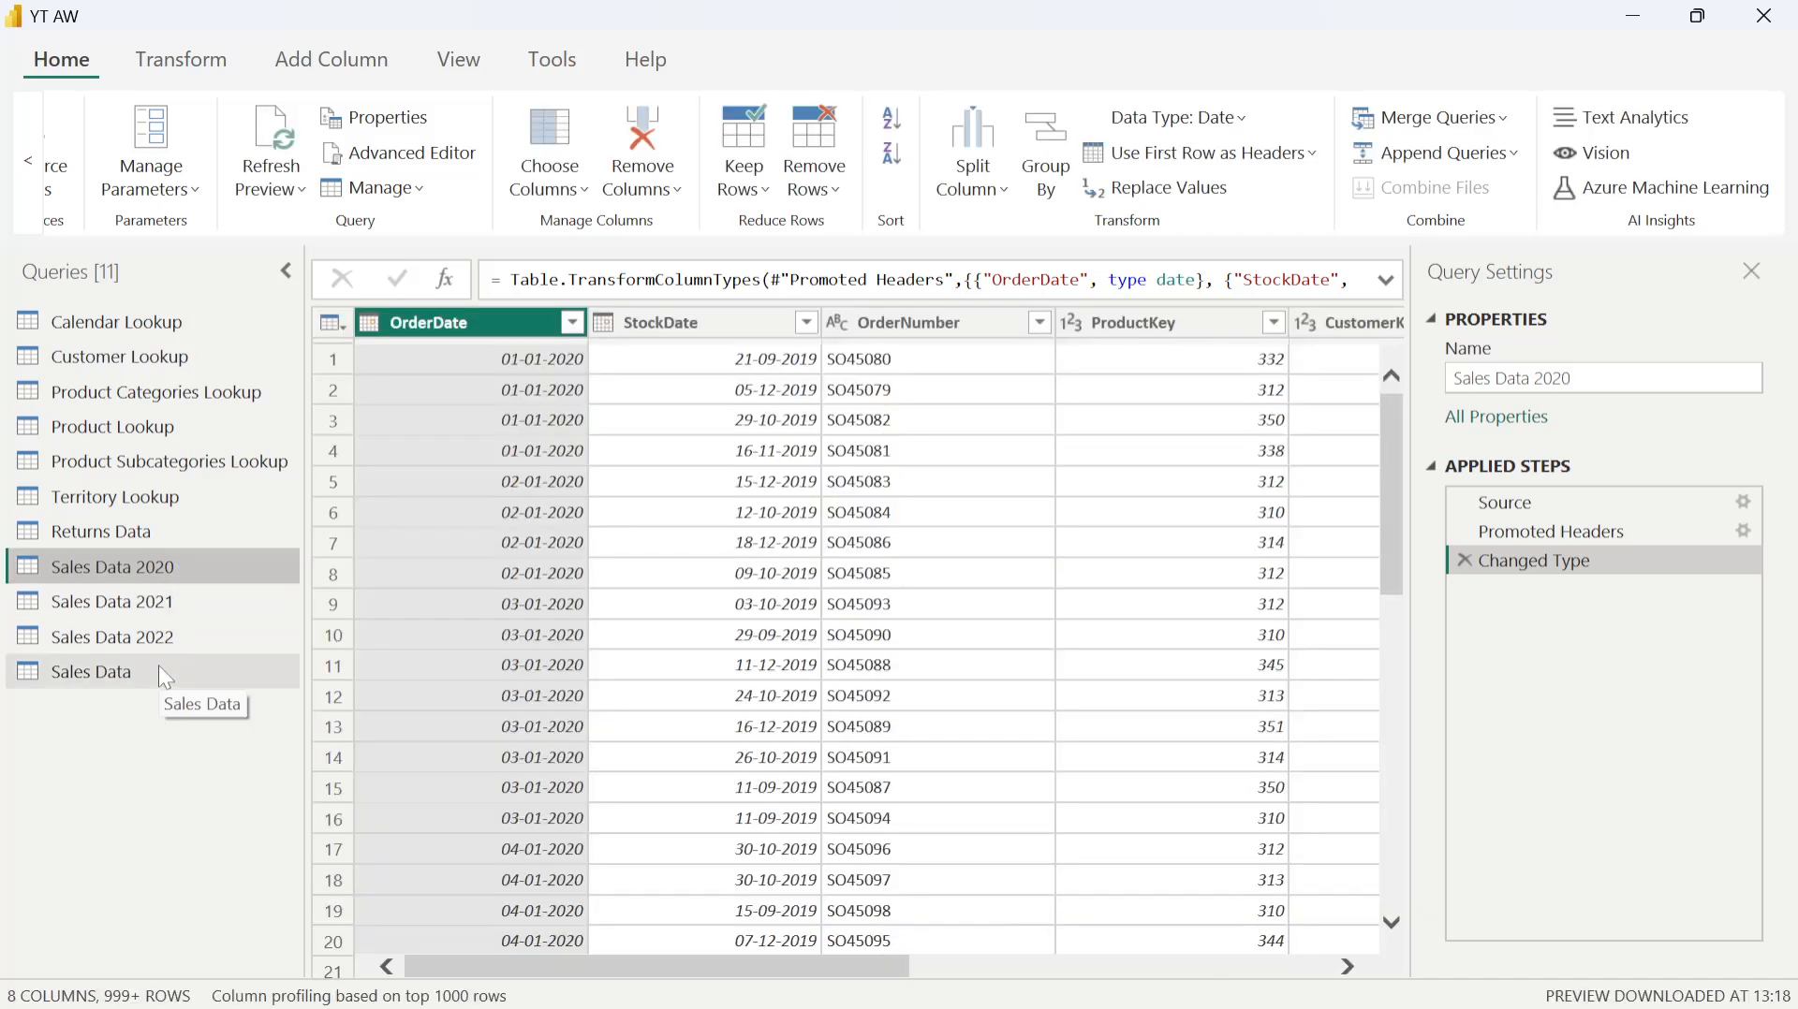
{"action": "left_click", "coordinate": [160, 669]}
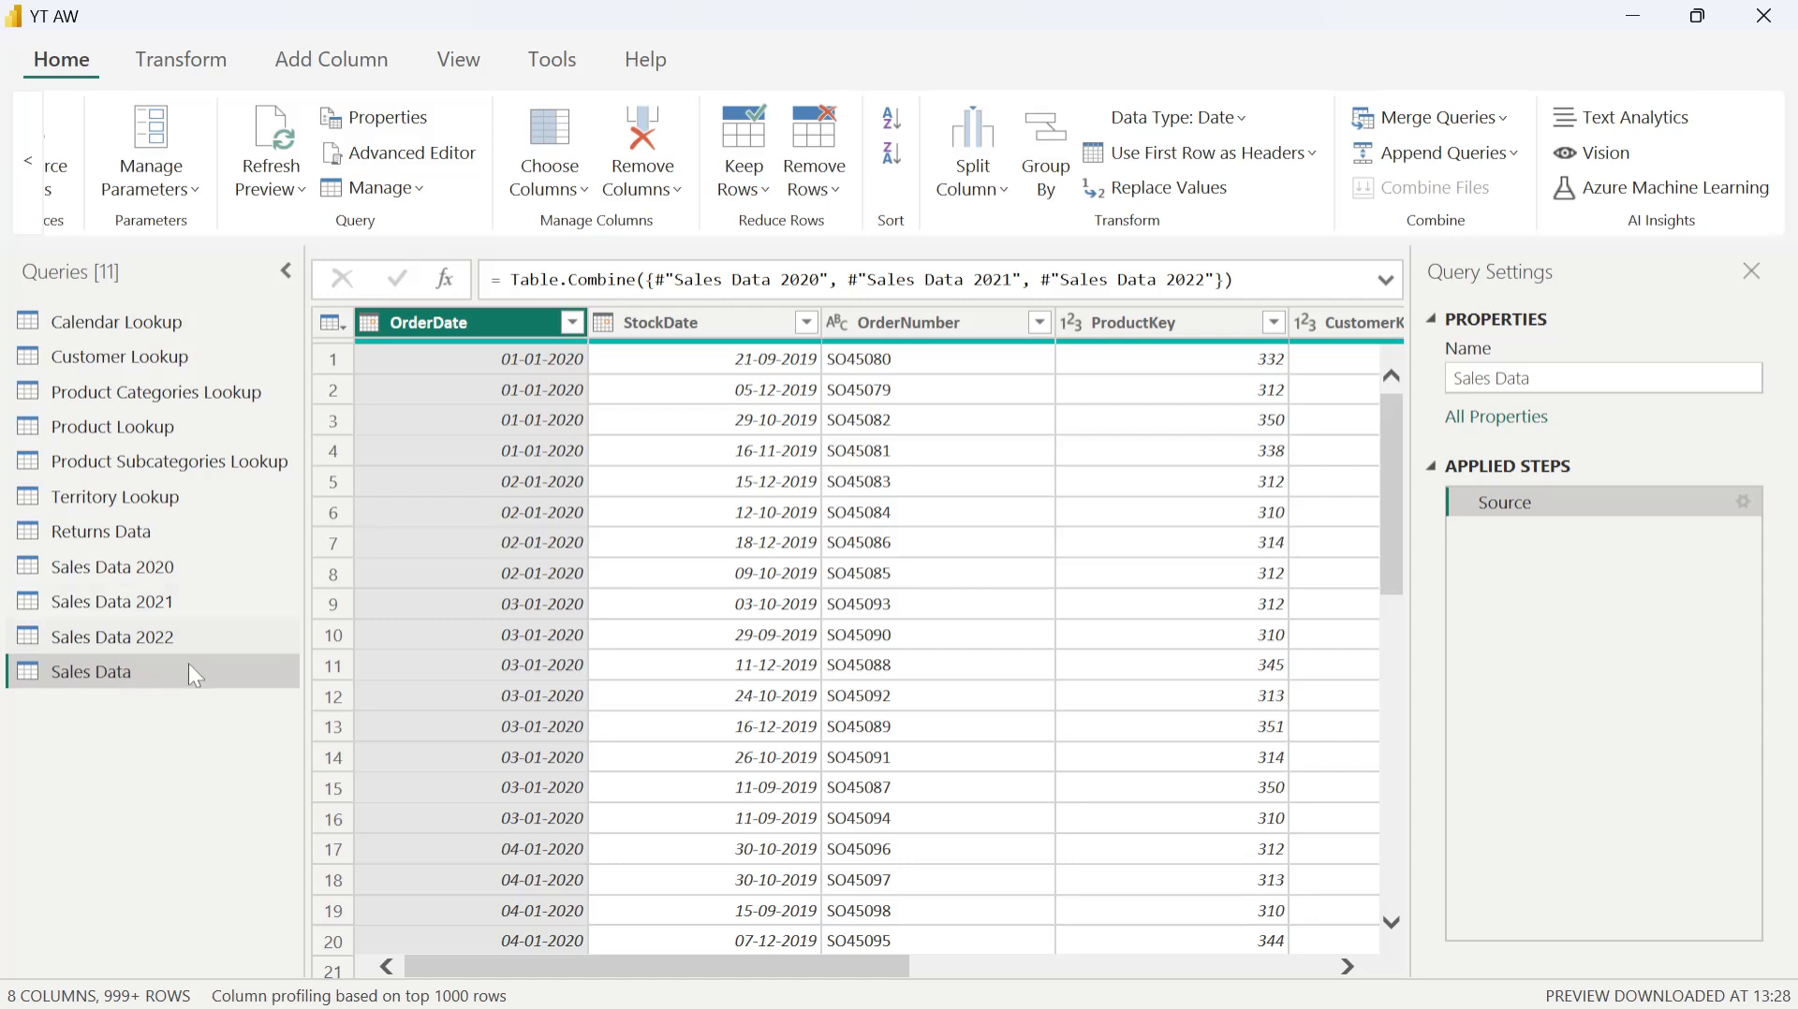
{"action": "left_click", "coordinate": [28, 161]}
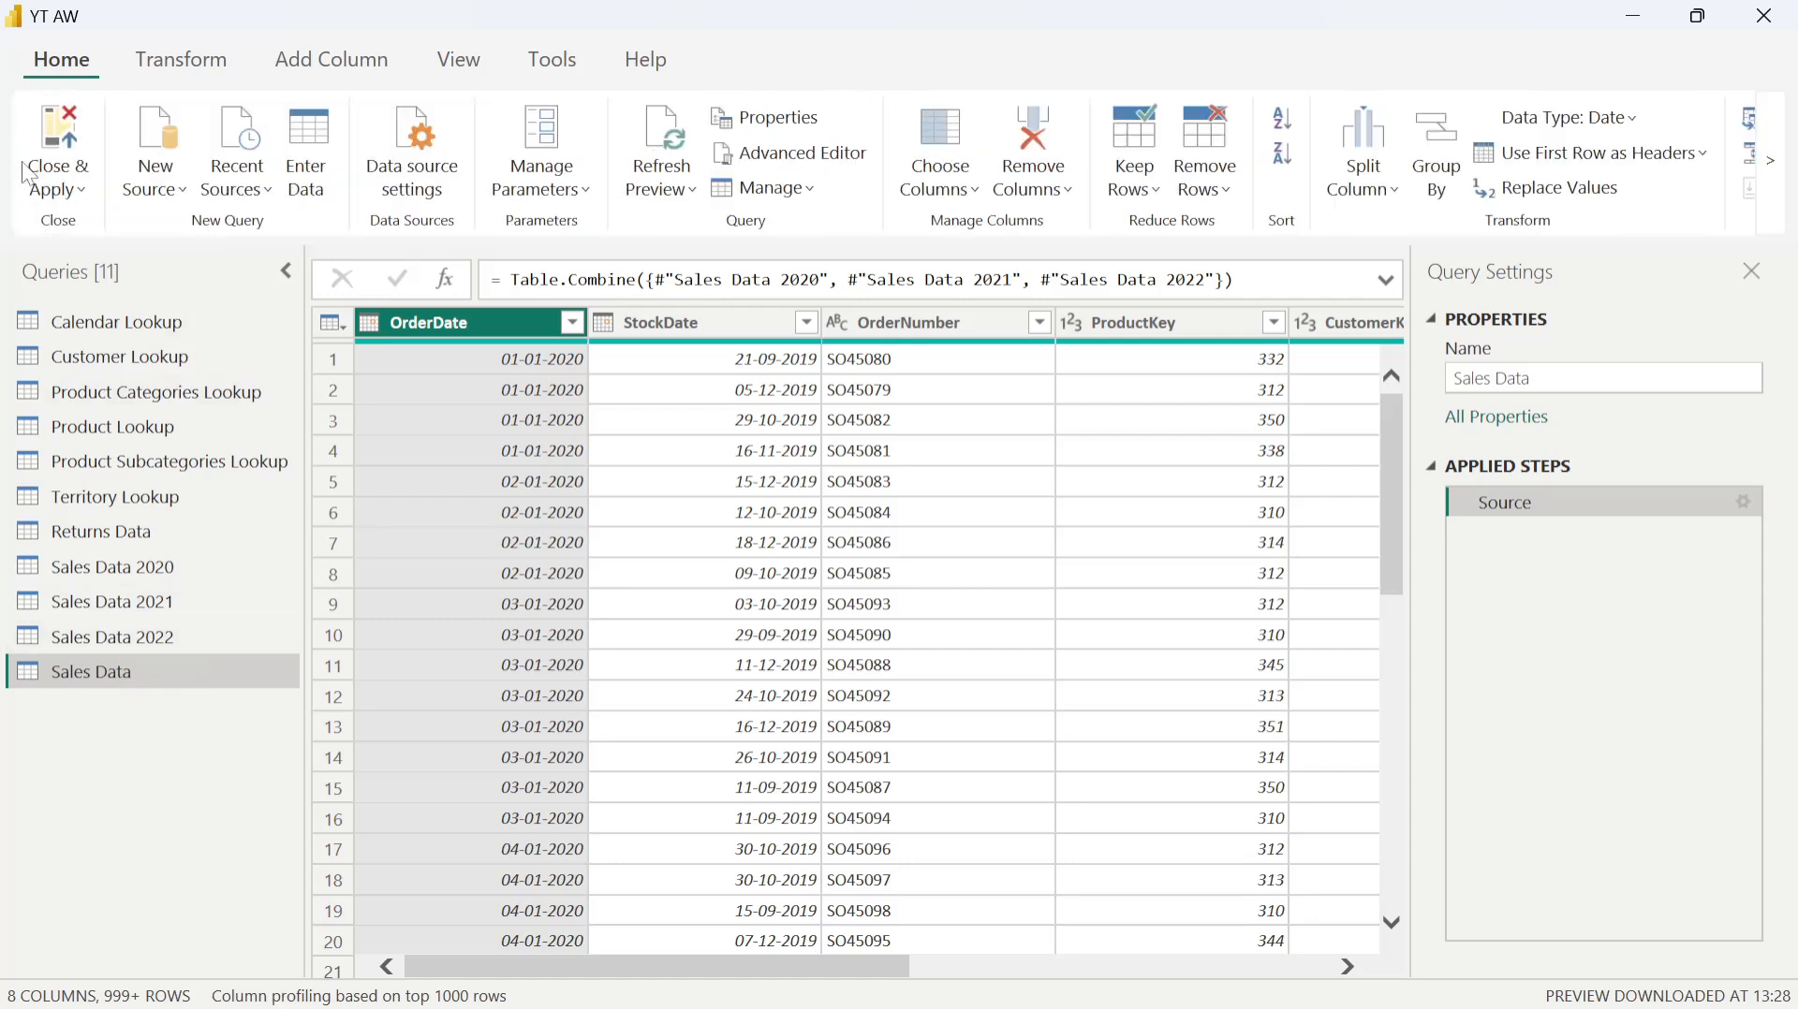
{"action": "left_click", "coordinate": [174, 192]}
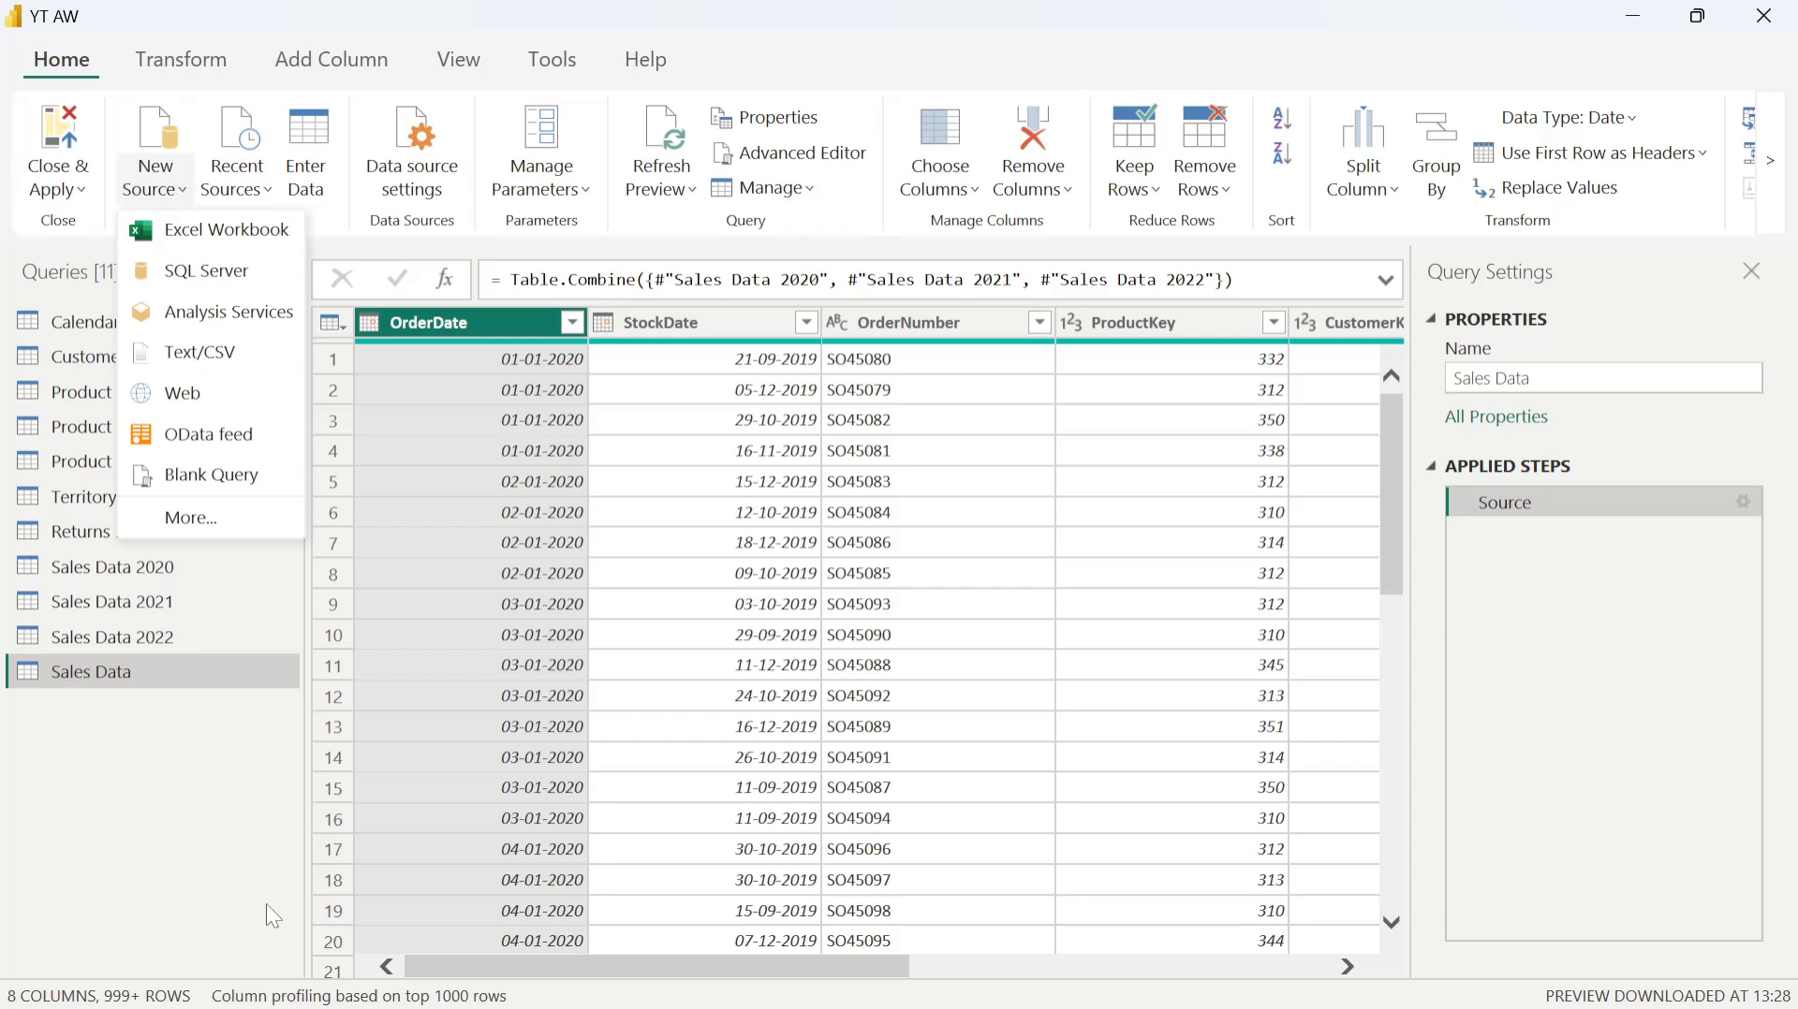
{"action": "left_click", "coordinate": [235, 855]}
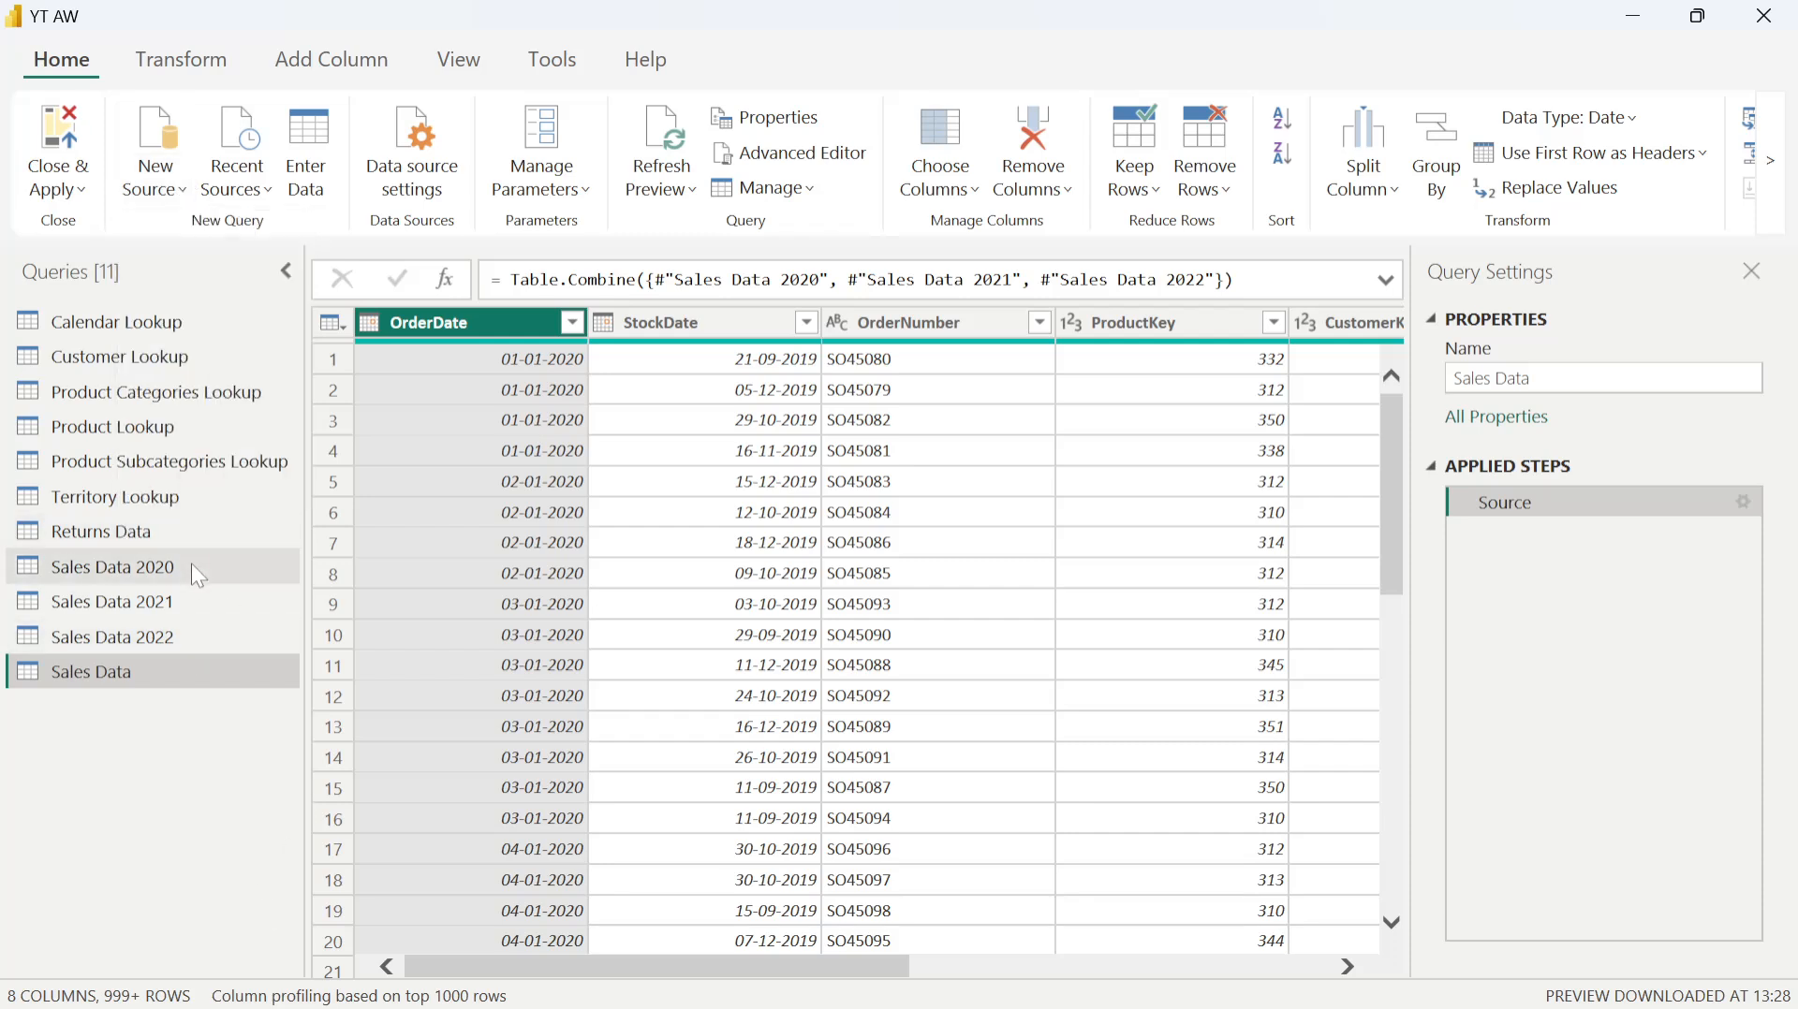
{"action": "left_click_drag", "start_coordinate": [196, 567], "coordinate": [205, 604]}
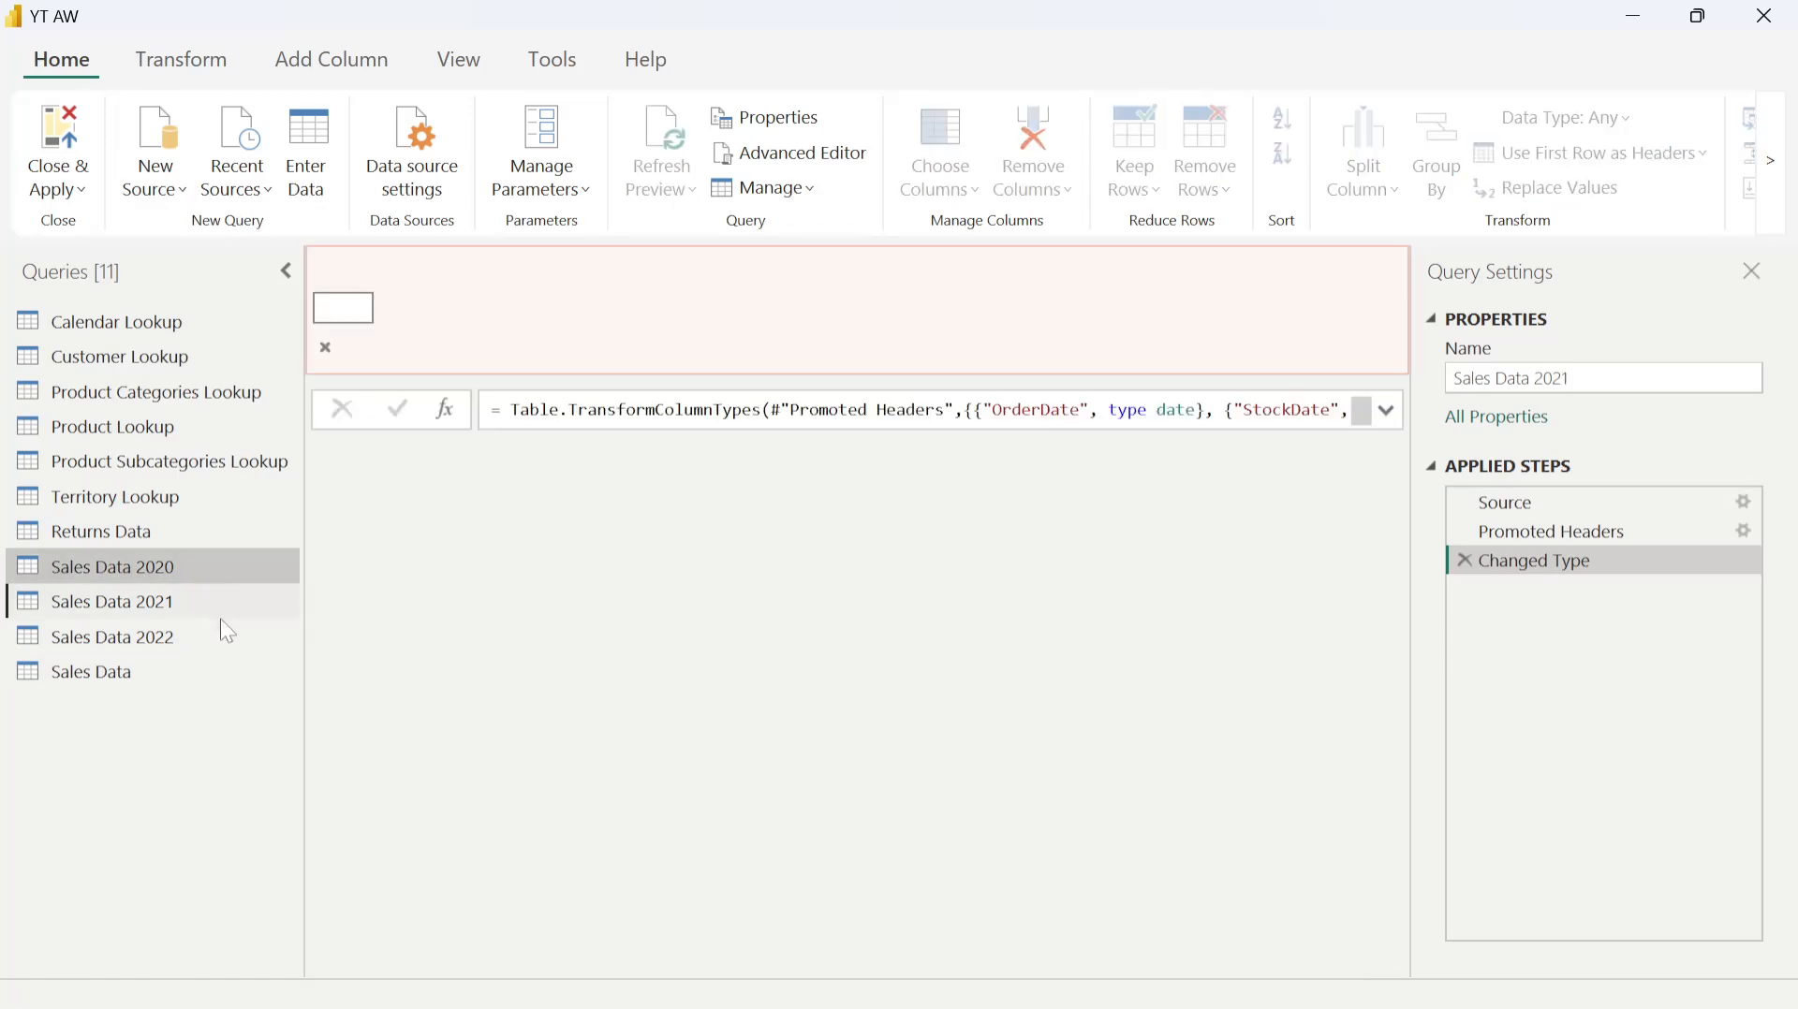
{"action": "left_click", "coordinate": [216, 631]}
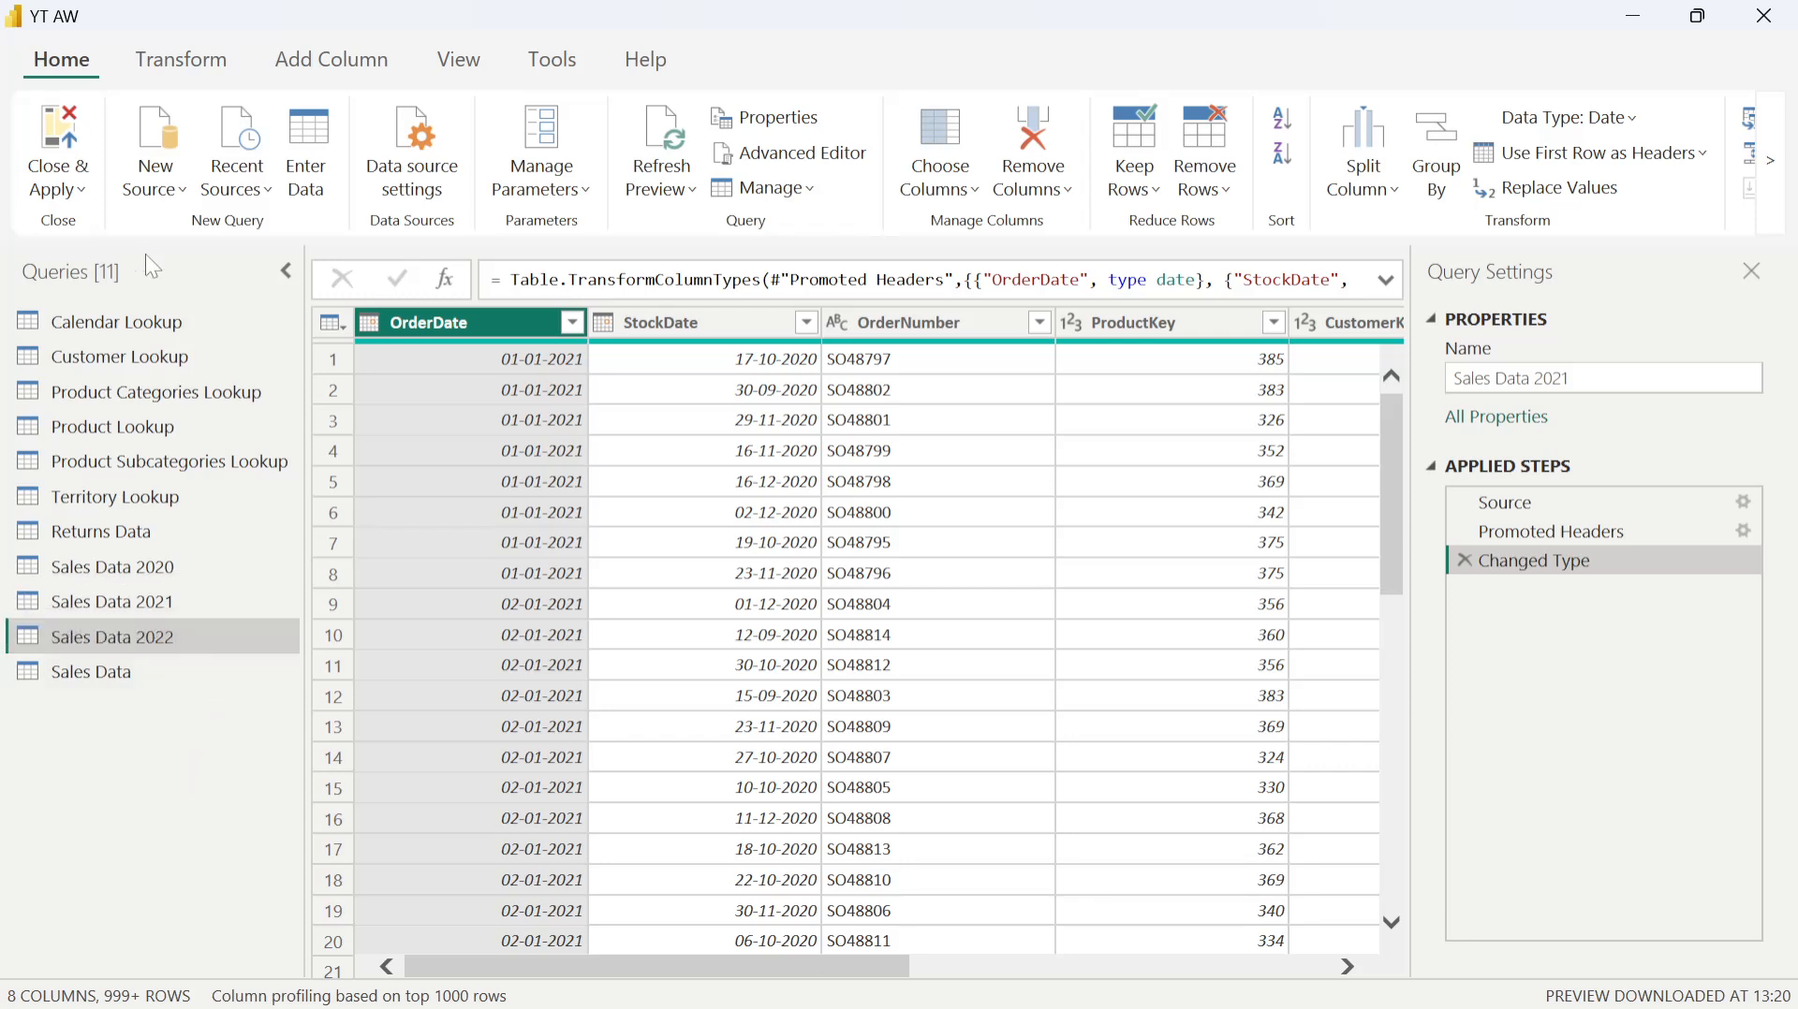
{"action": "left_click", "coordinate": [161, 180]}
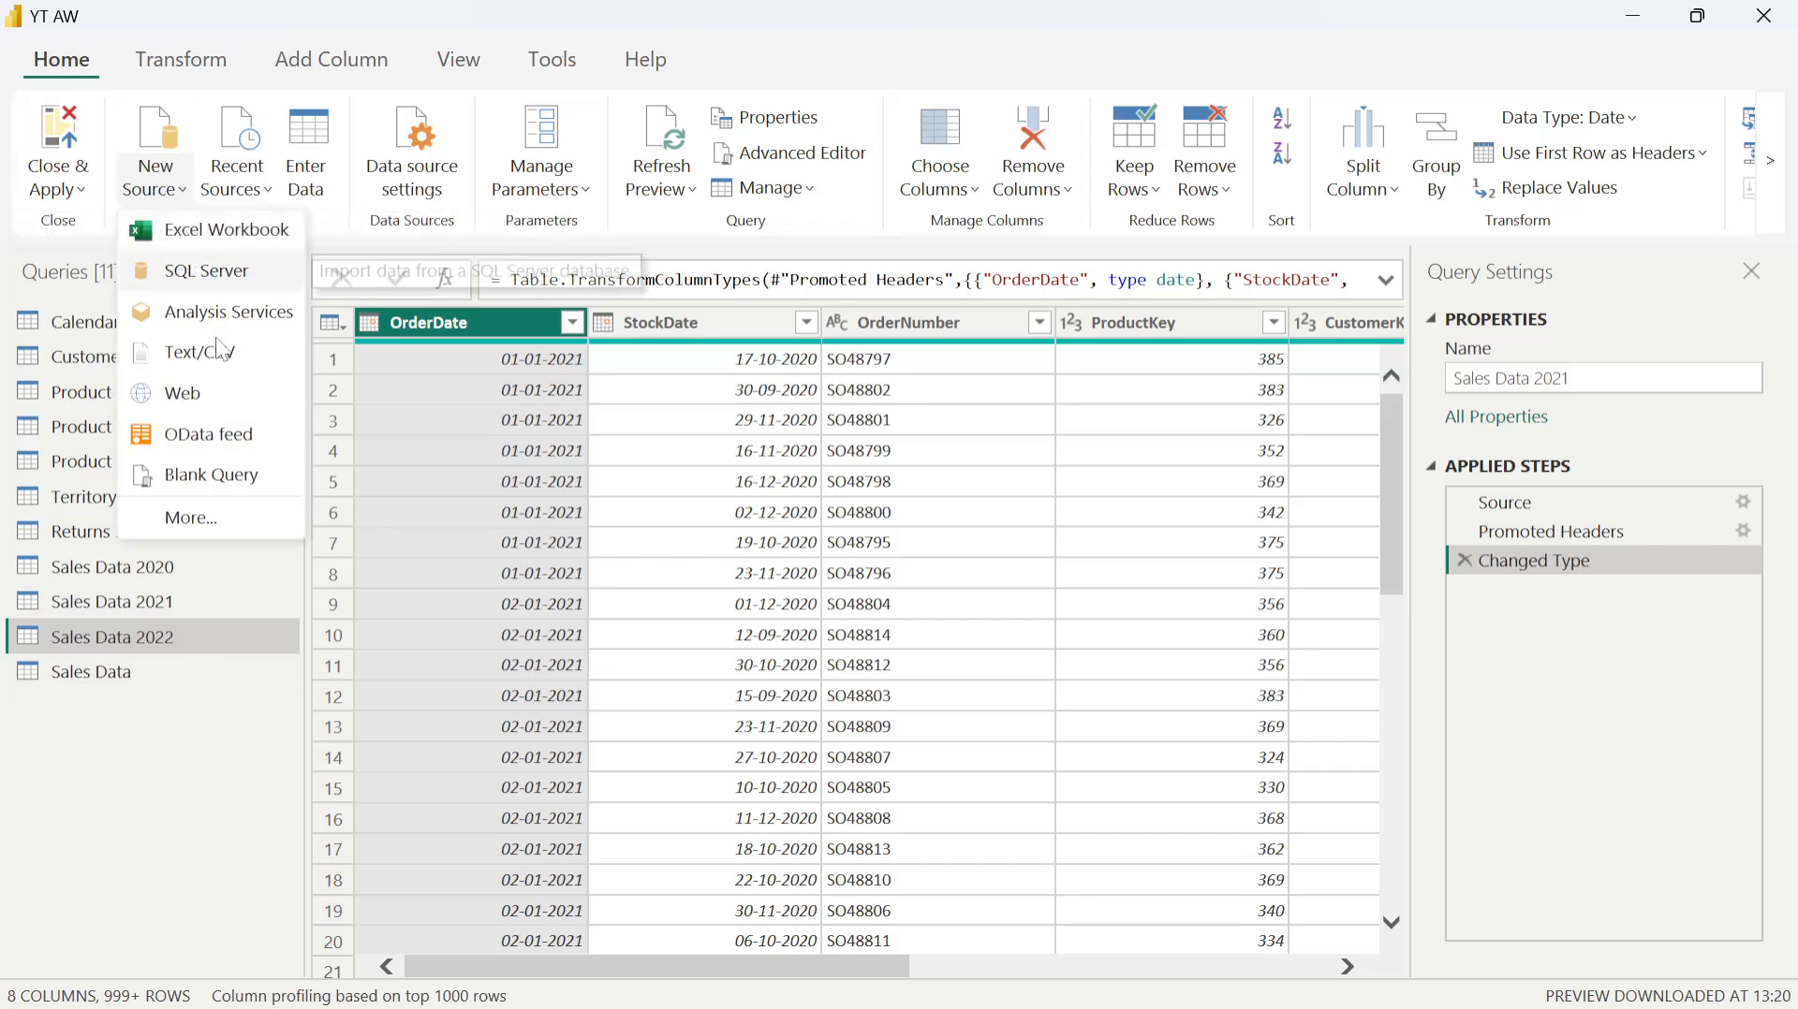
{"action": "left_click", "coordinate": [204, 511]}
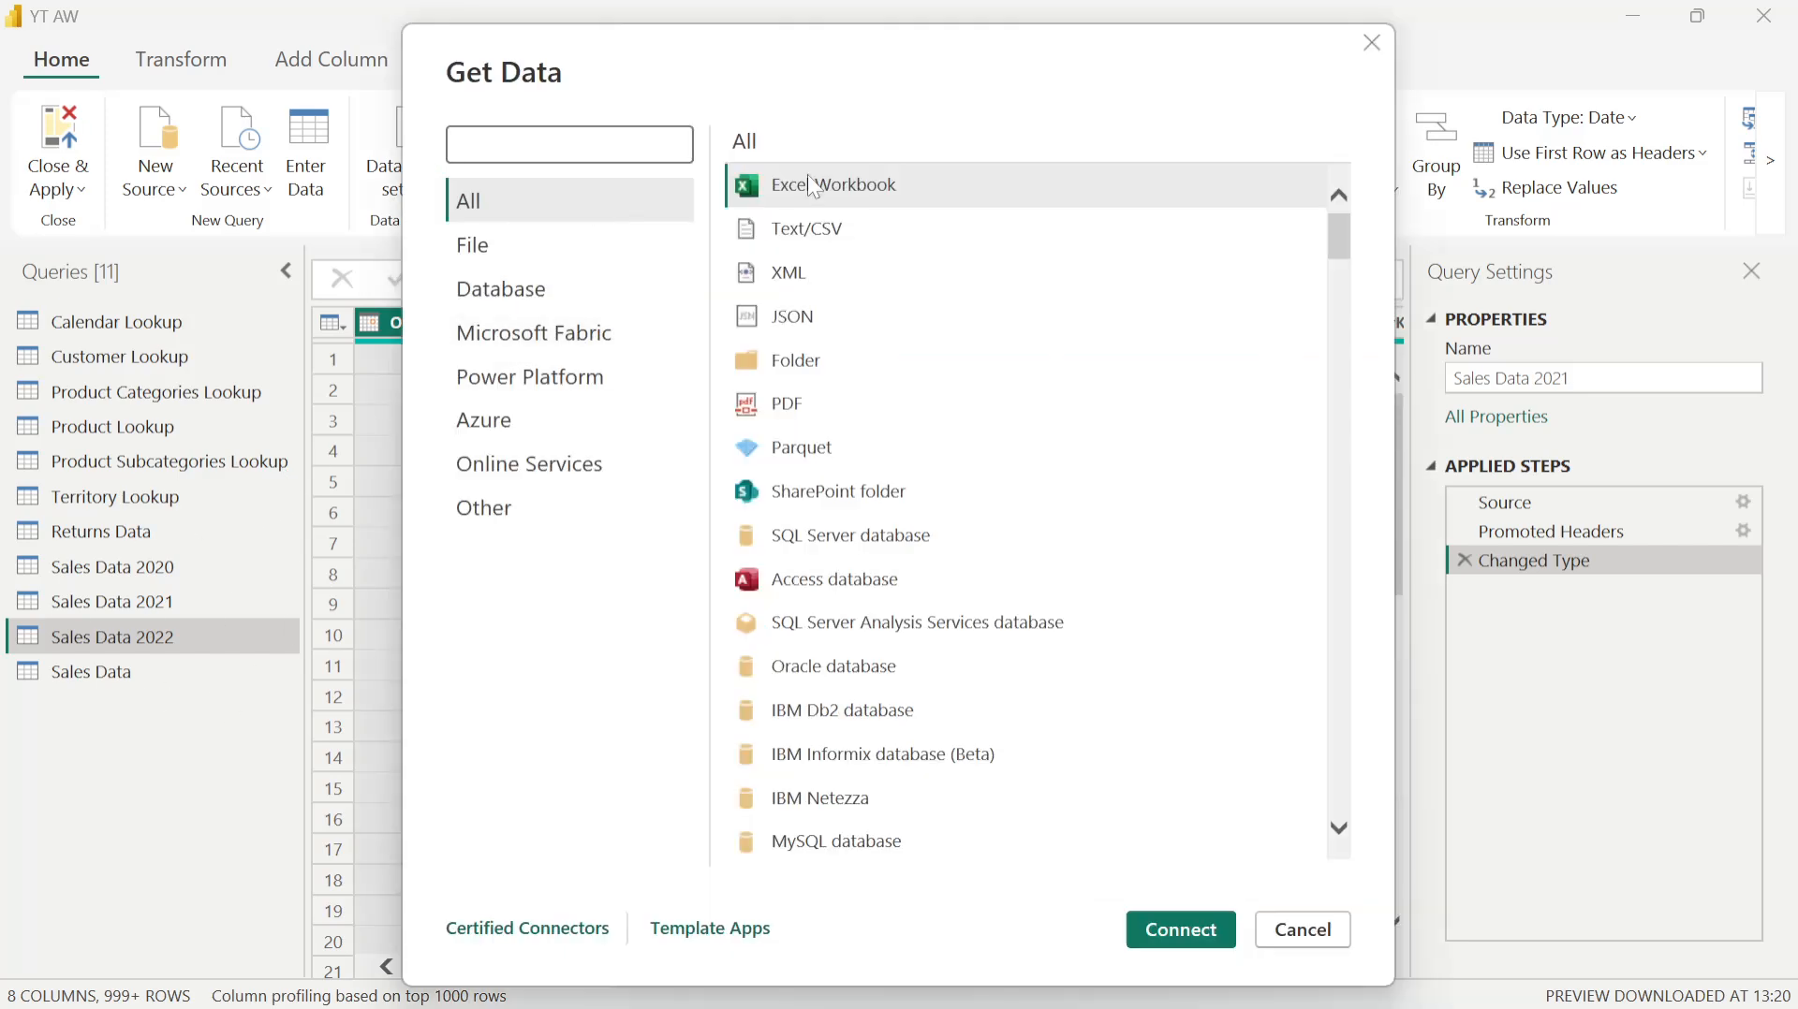
{"action": "double_click", "coordinate": [828, 364]}
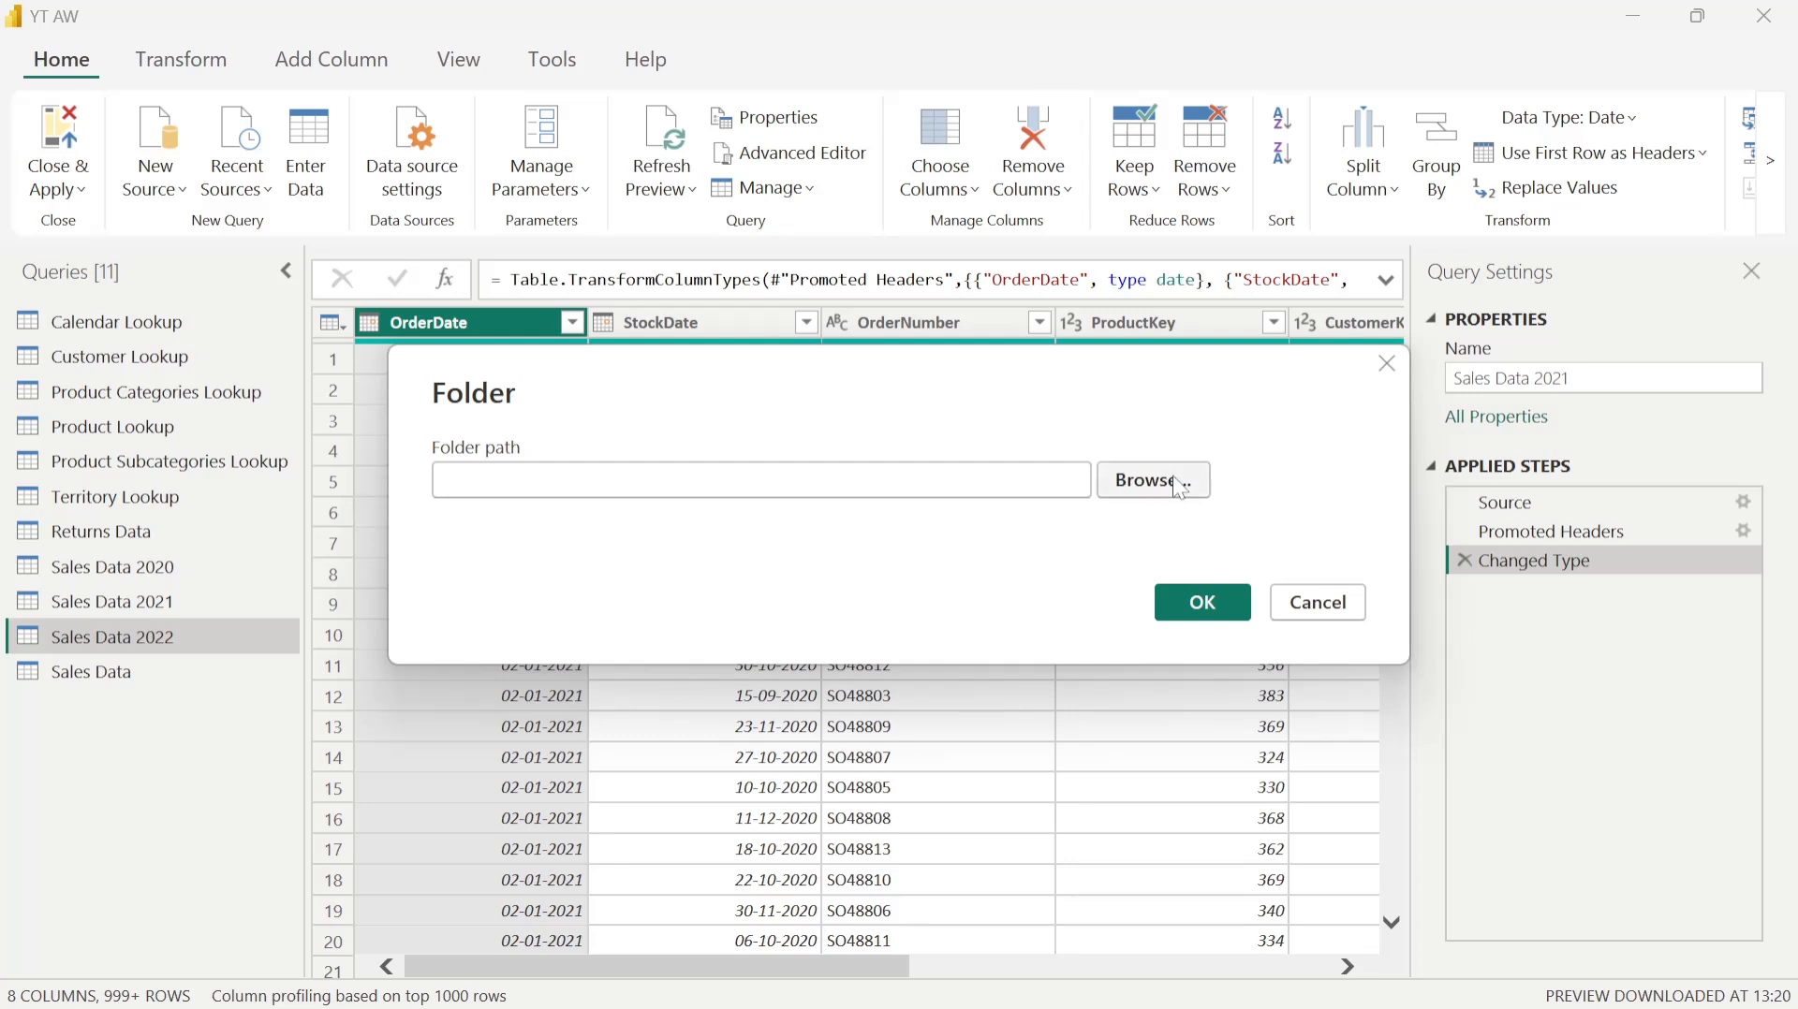
{"action": "left_click", "coordinate": [1184, 485]}
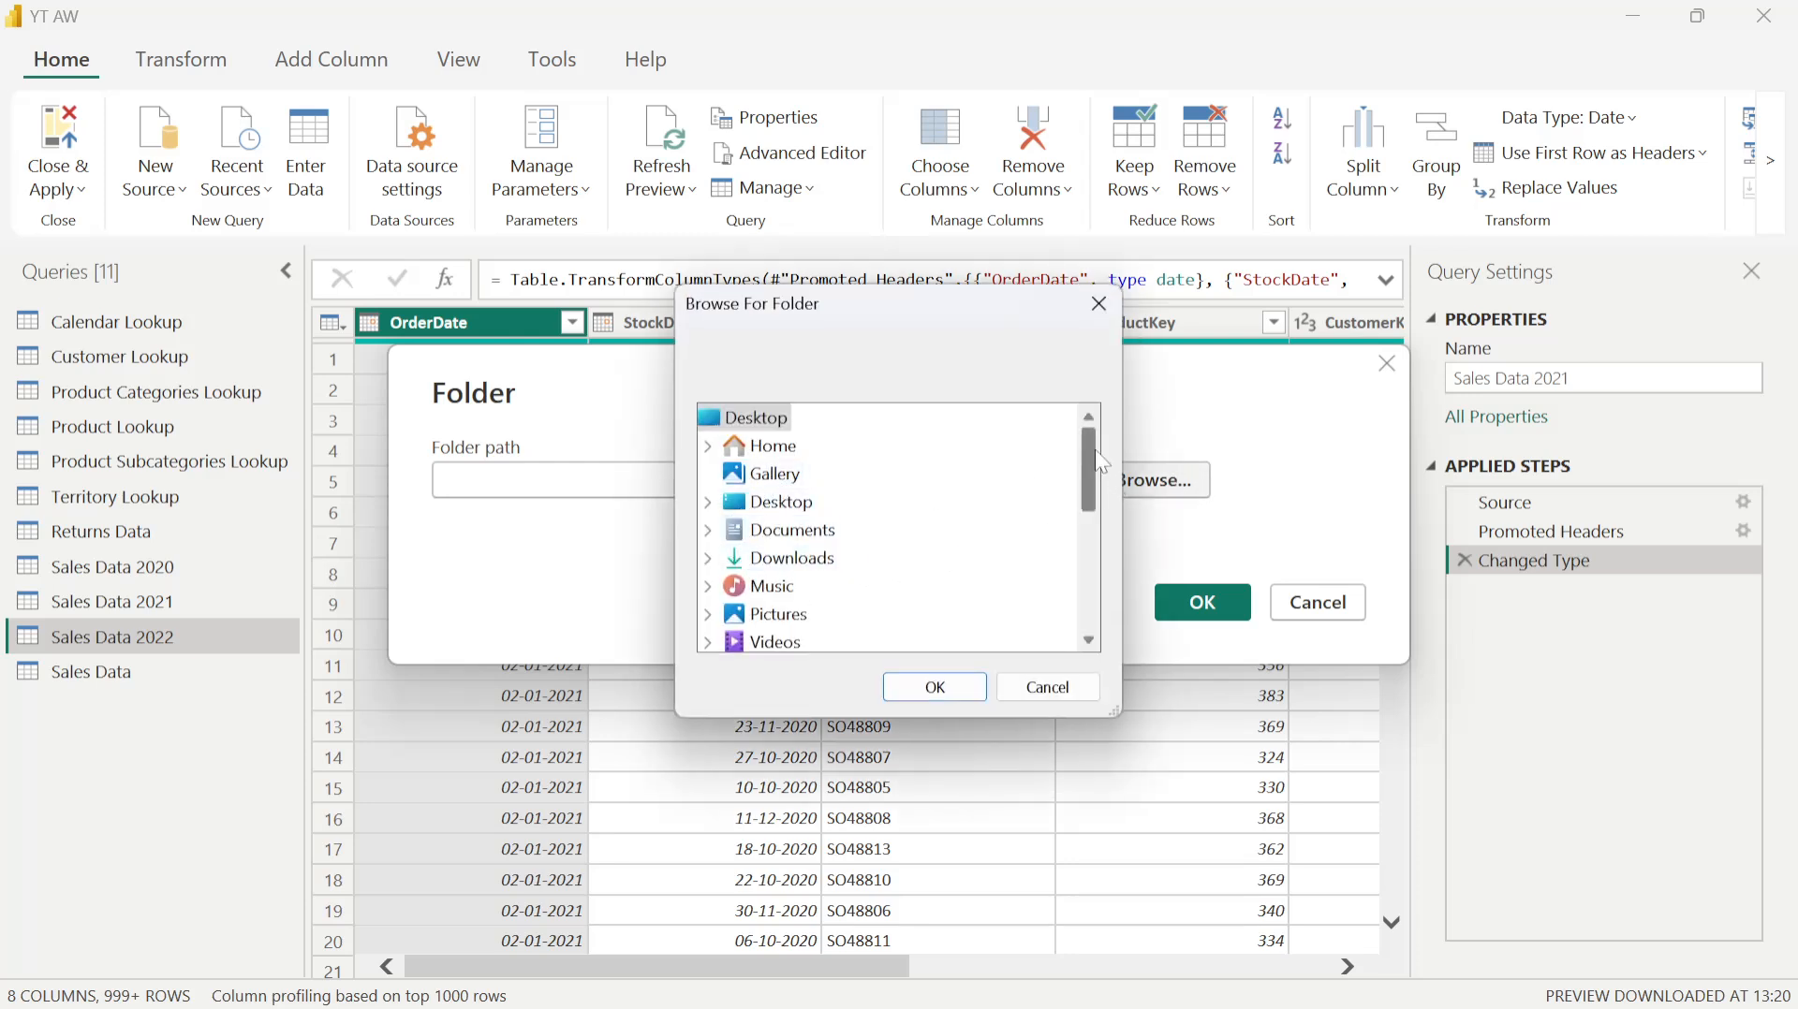
{"action": "left_click_drag", "start_coordinate": [1086, 457], "coordinate": [1084, 510]}
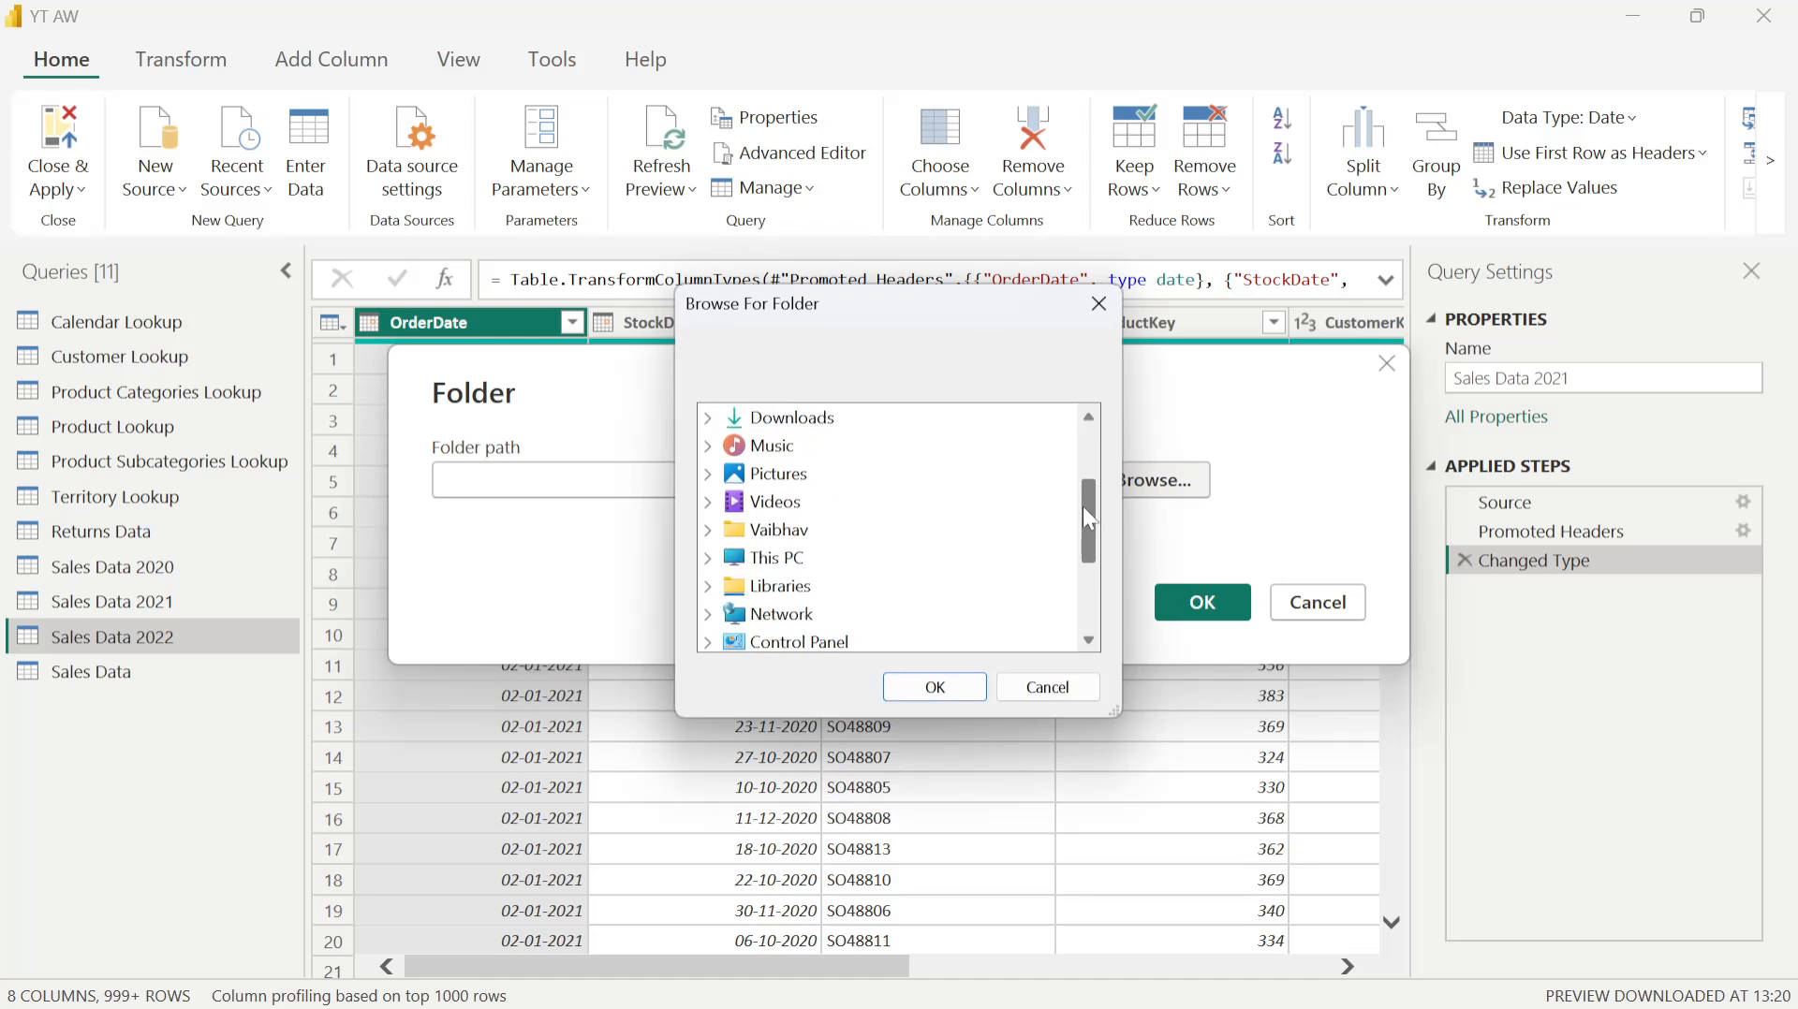
{"action": "left_click", "coordinate": [1051, 690]}
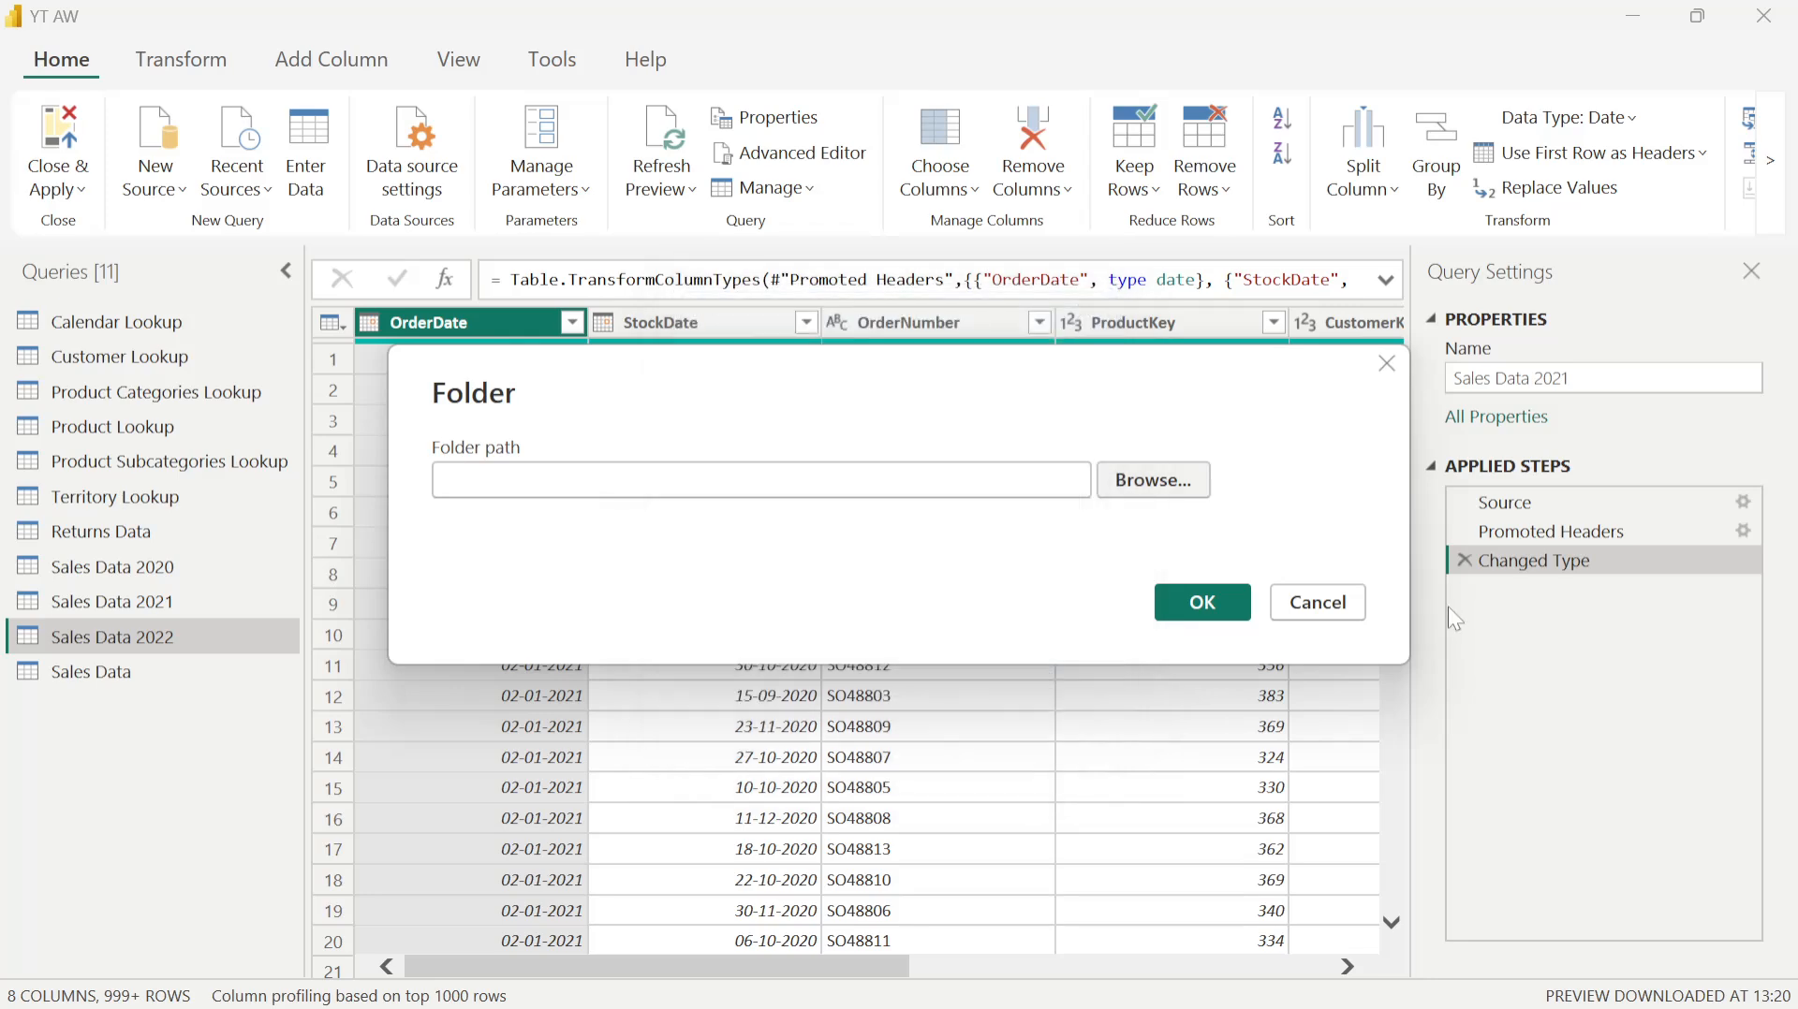
{"action": "left_click", "coordinate": [1354, 607]}
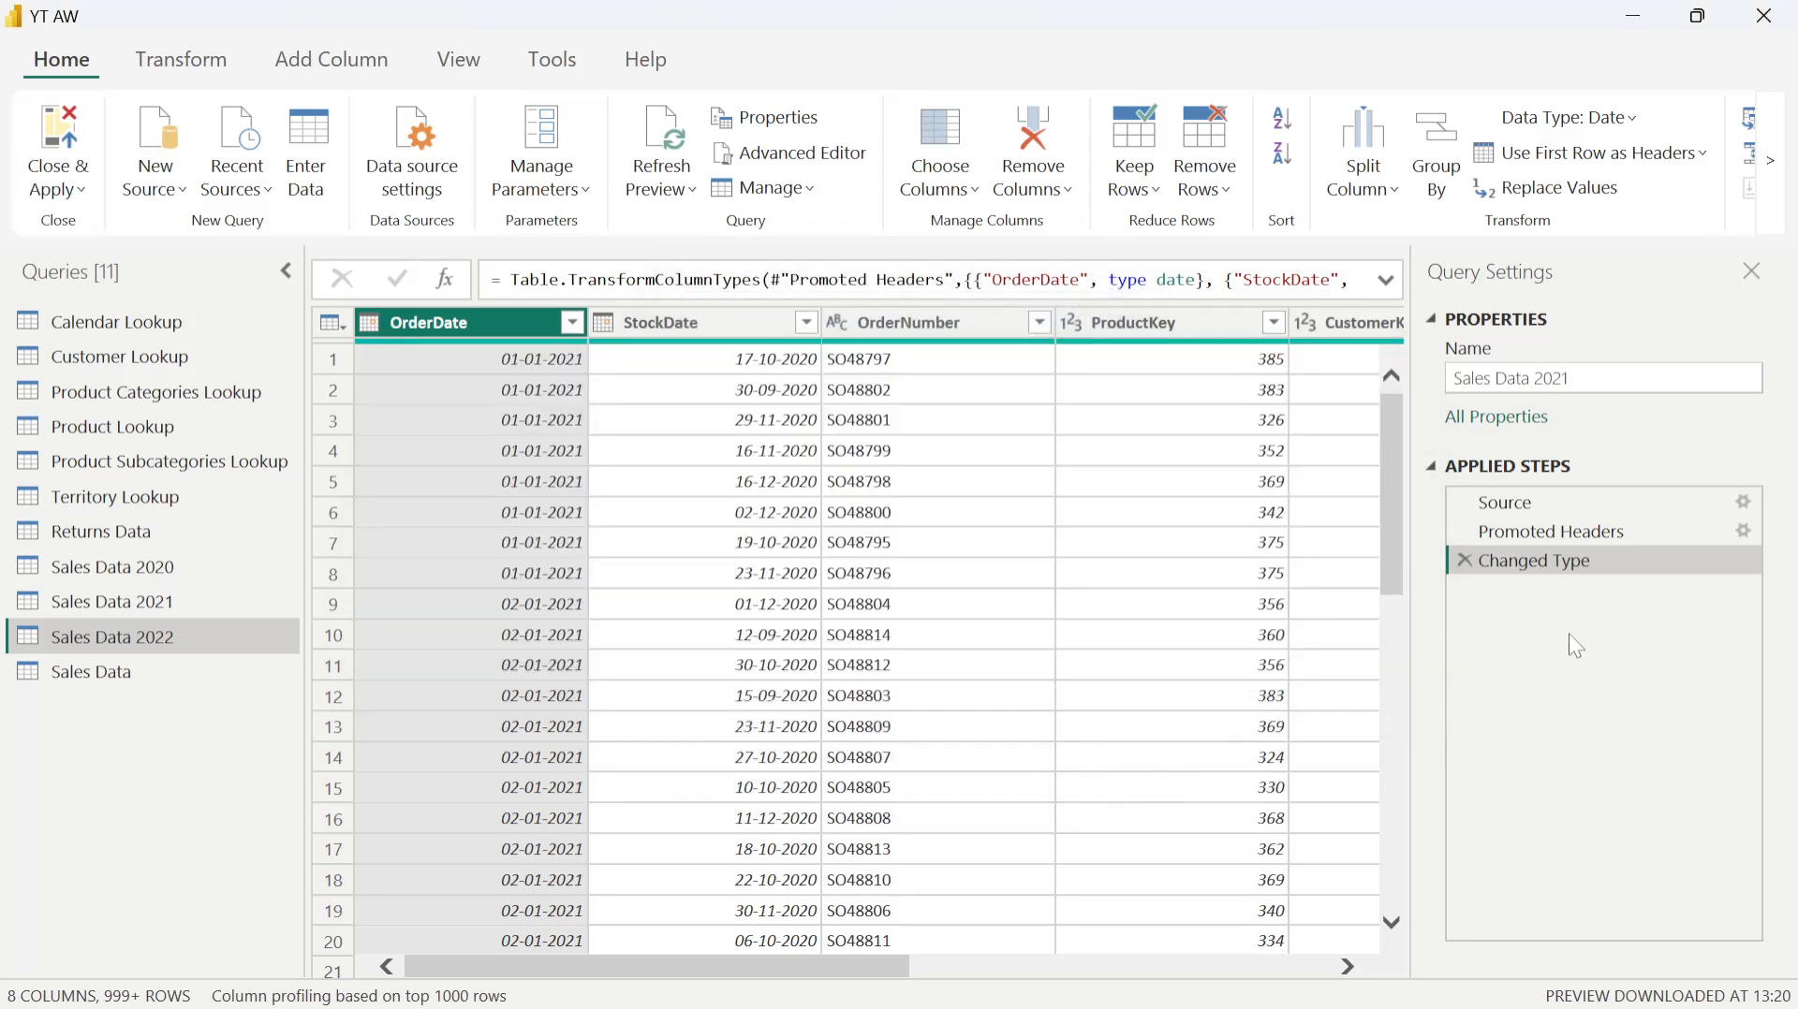
Step: Check the CSV file path in the Source step settings of Sales Data 2021 and leave the settings unchanged
{"action": "left_click", "coordinate": [1747, 503]}
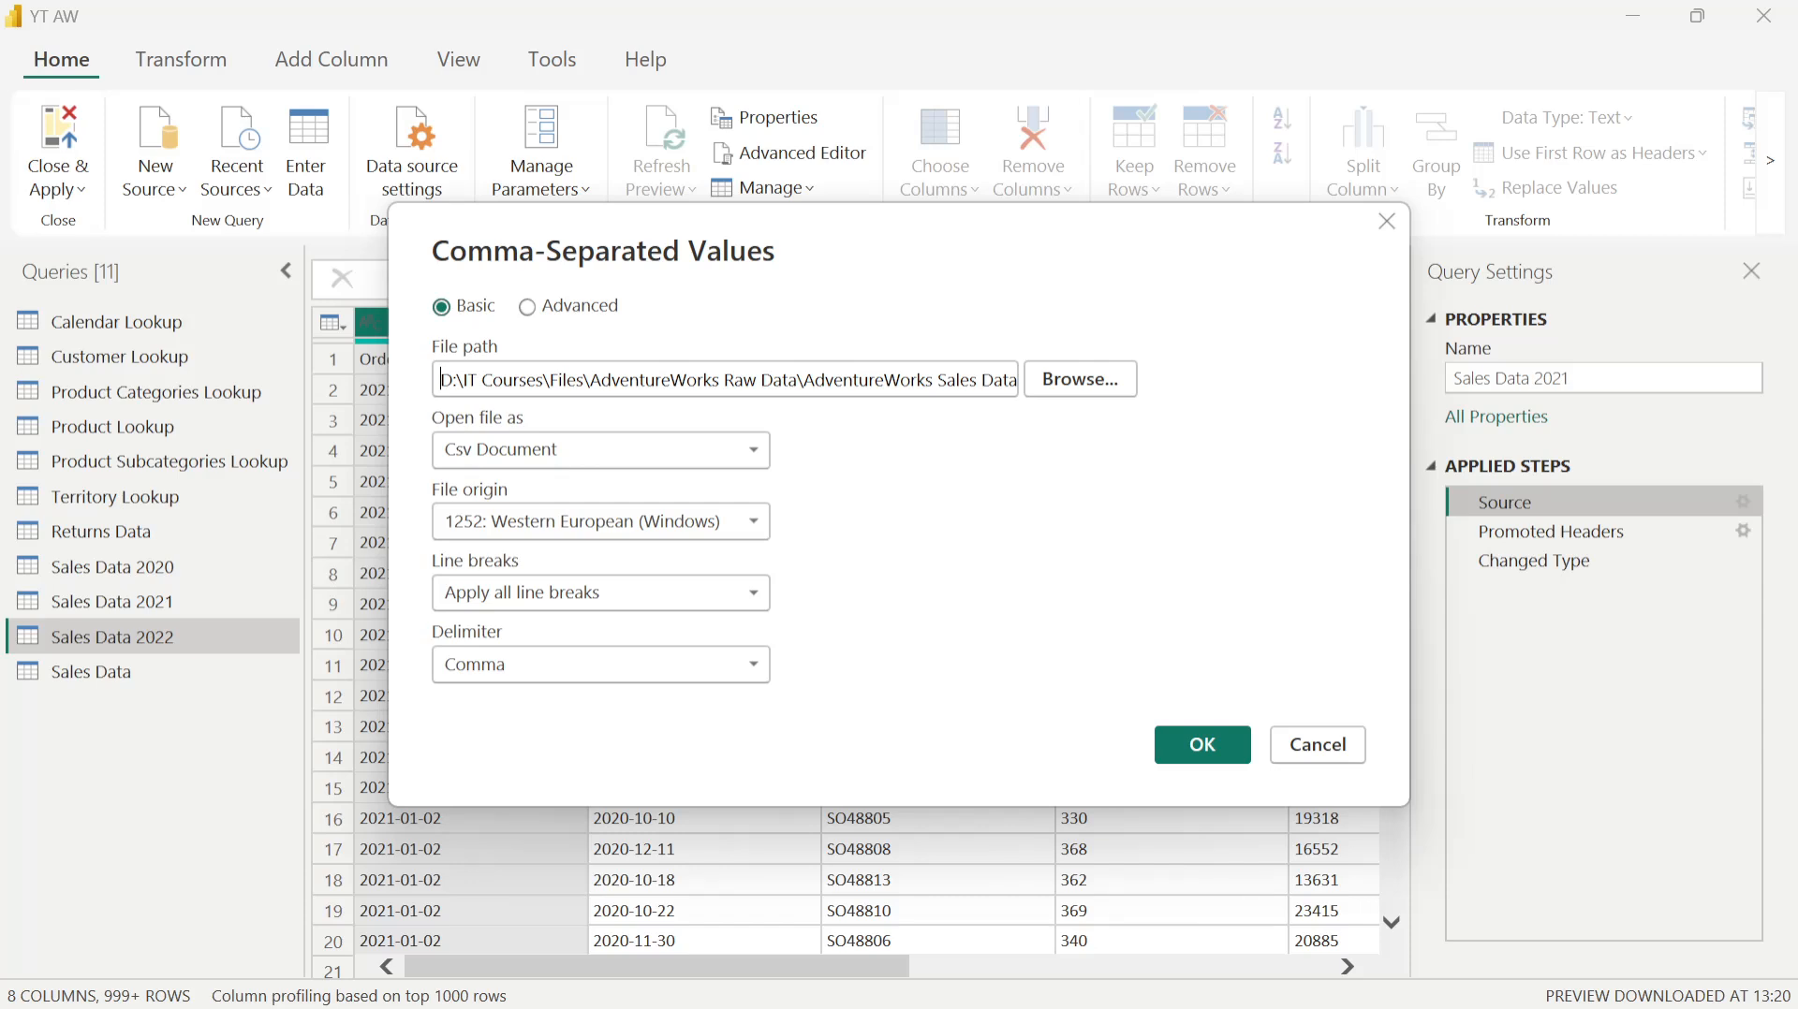
{"action": "triple_click", "coordinate": [936, 381]}
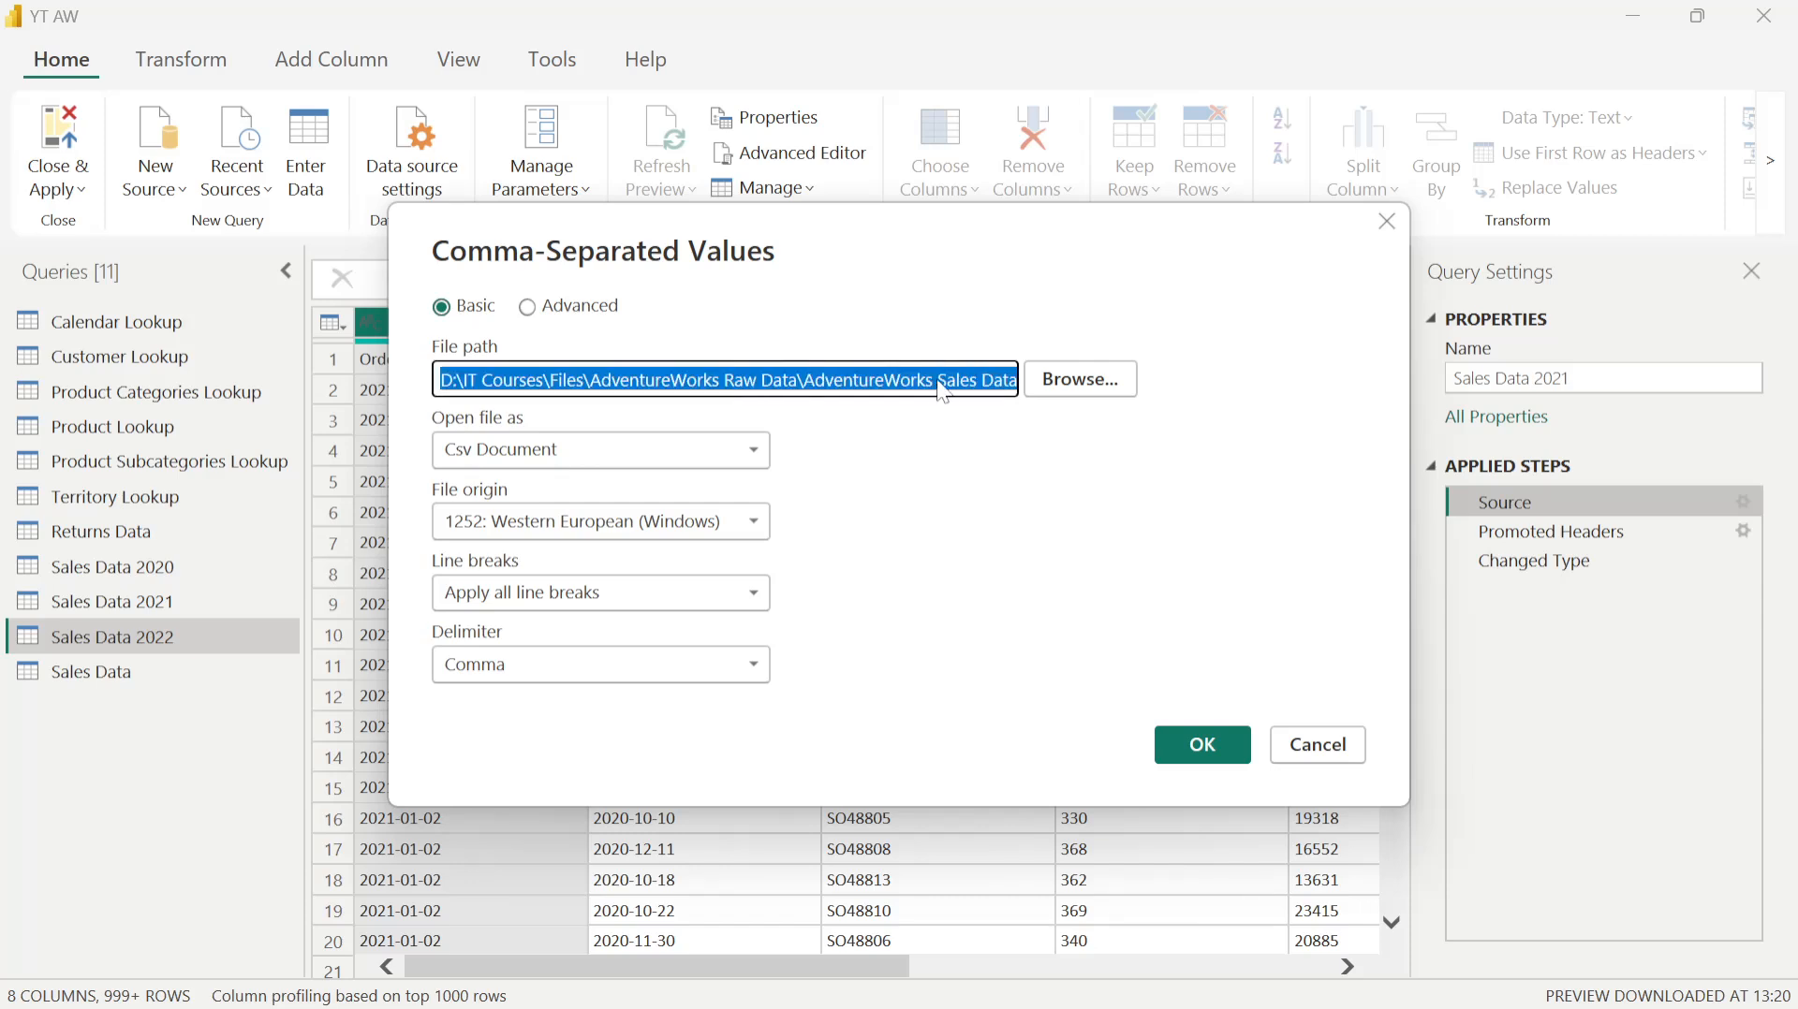
{"action": "left_click", "coordinate": [1202, 670]}
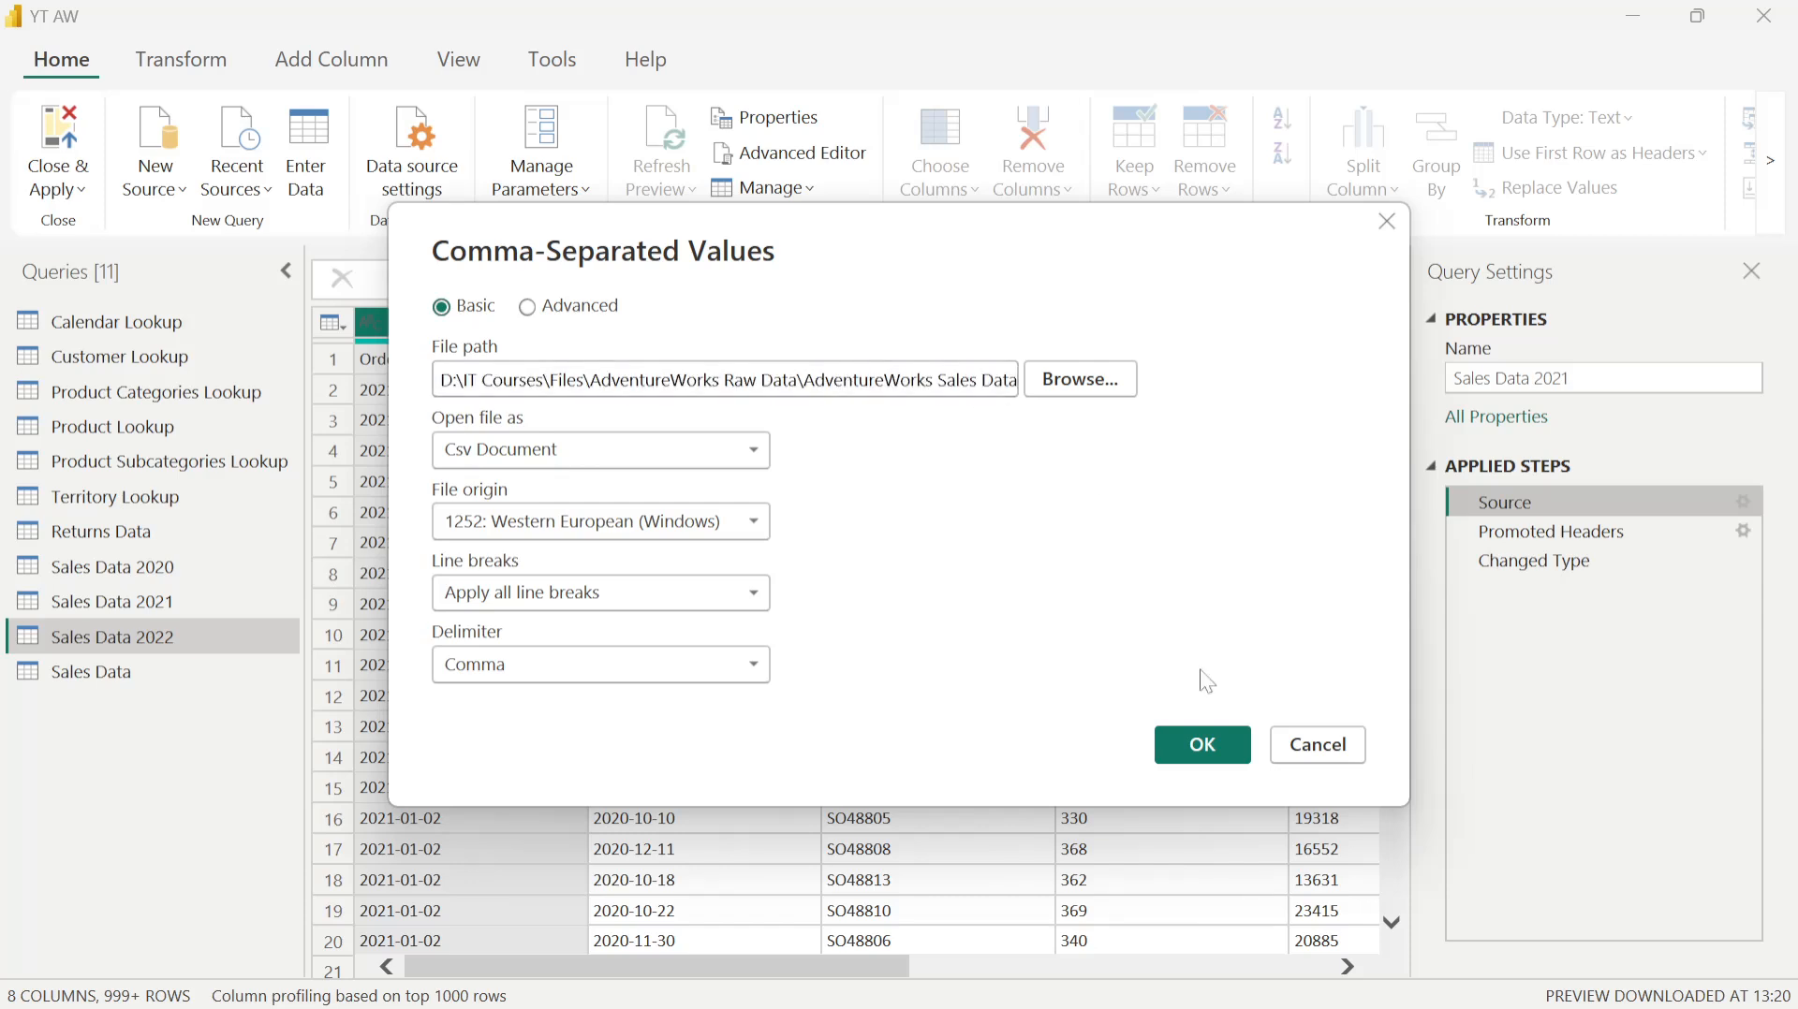
{"action": "left_click", "coordinate": [1317, 746]}
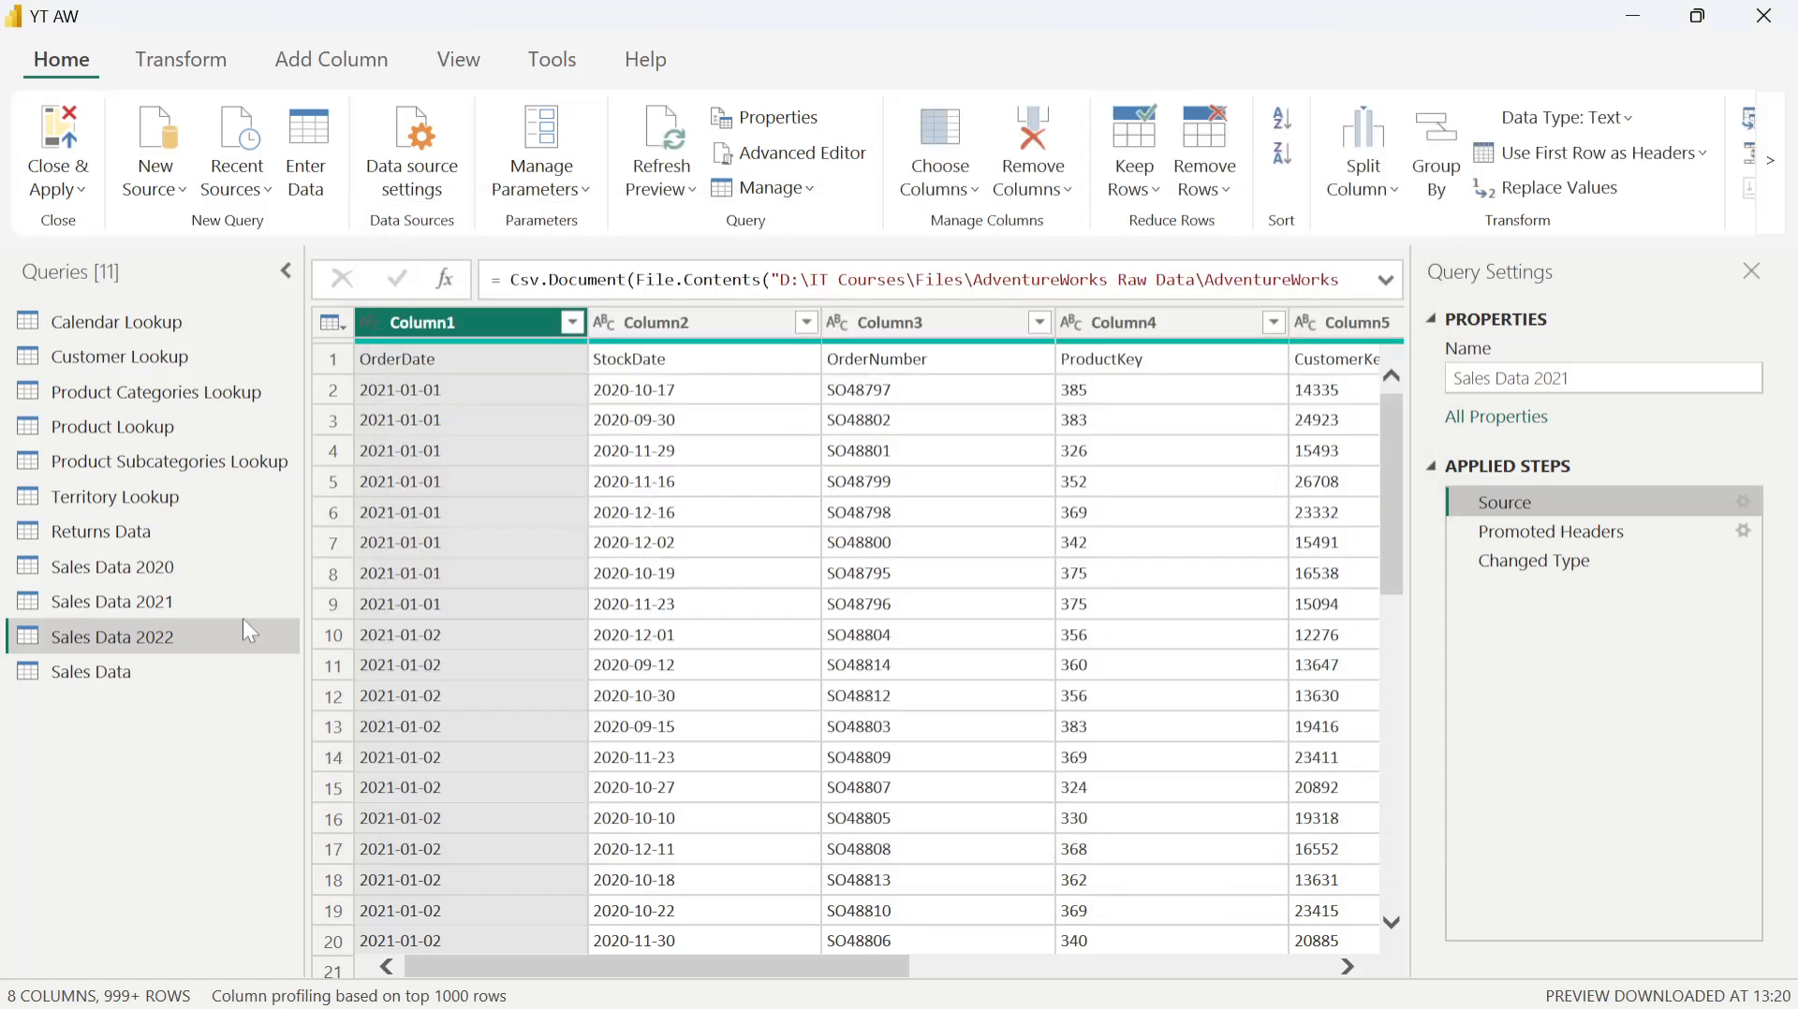
Step: Start a new Folder data source and edit the pasted 2021 CSV path to point to the Sales Data folder instead
{"action": "left_click", "coordinate": [162, 192]}
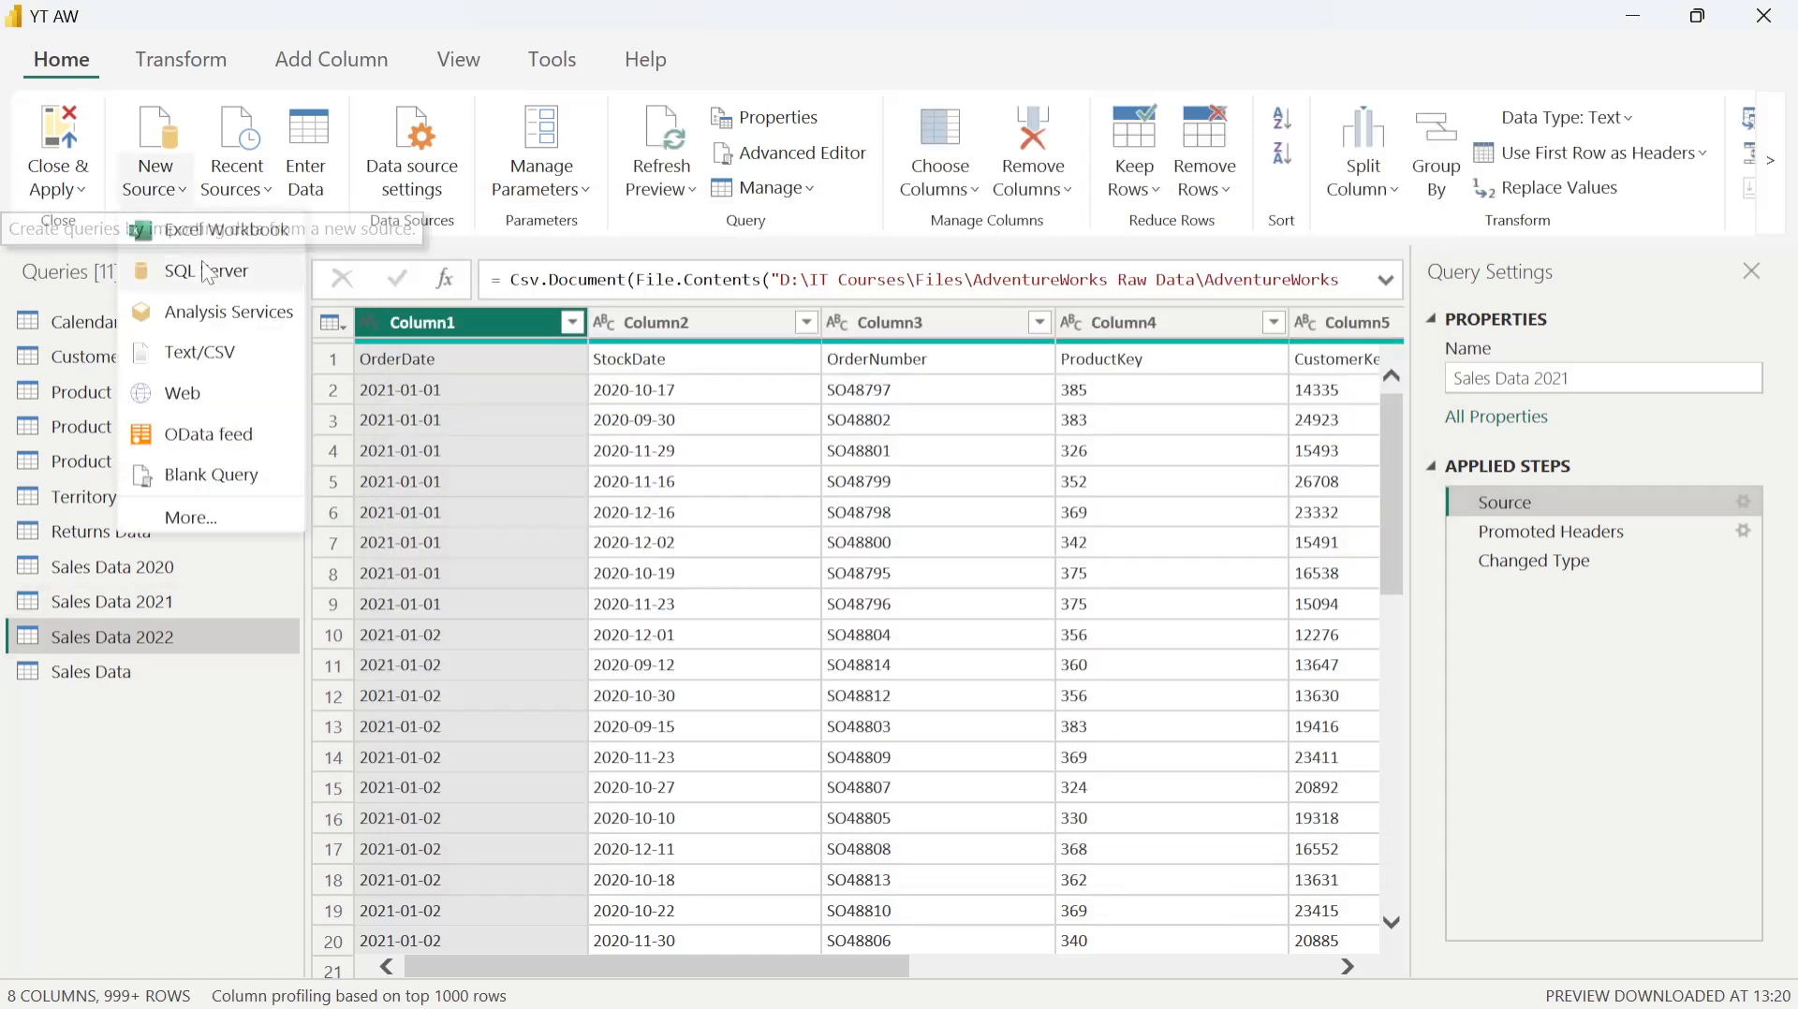
{"action": "left_click", "coordinate": [206, 512]}
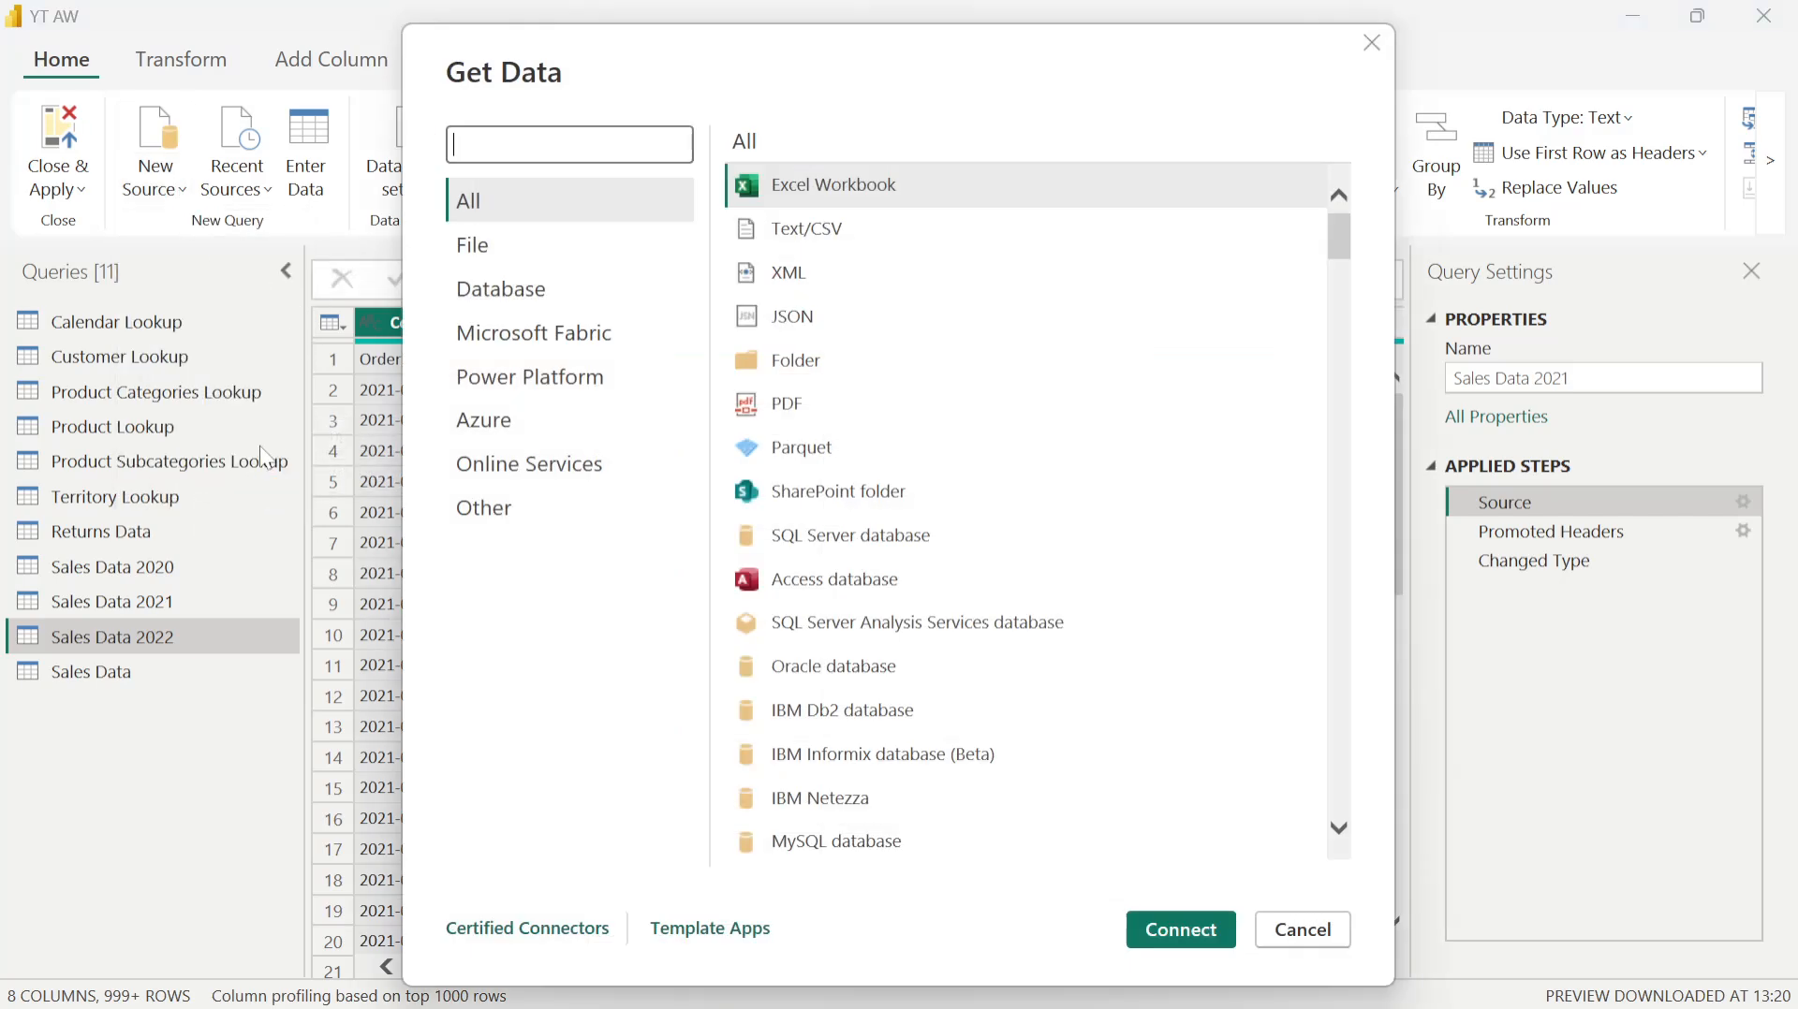
{"action": "left_click", "coordinate": [841, 360]}
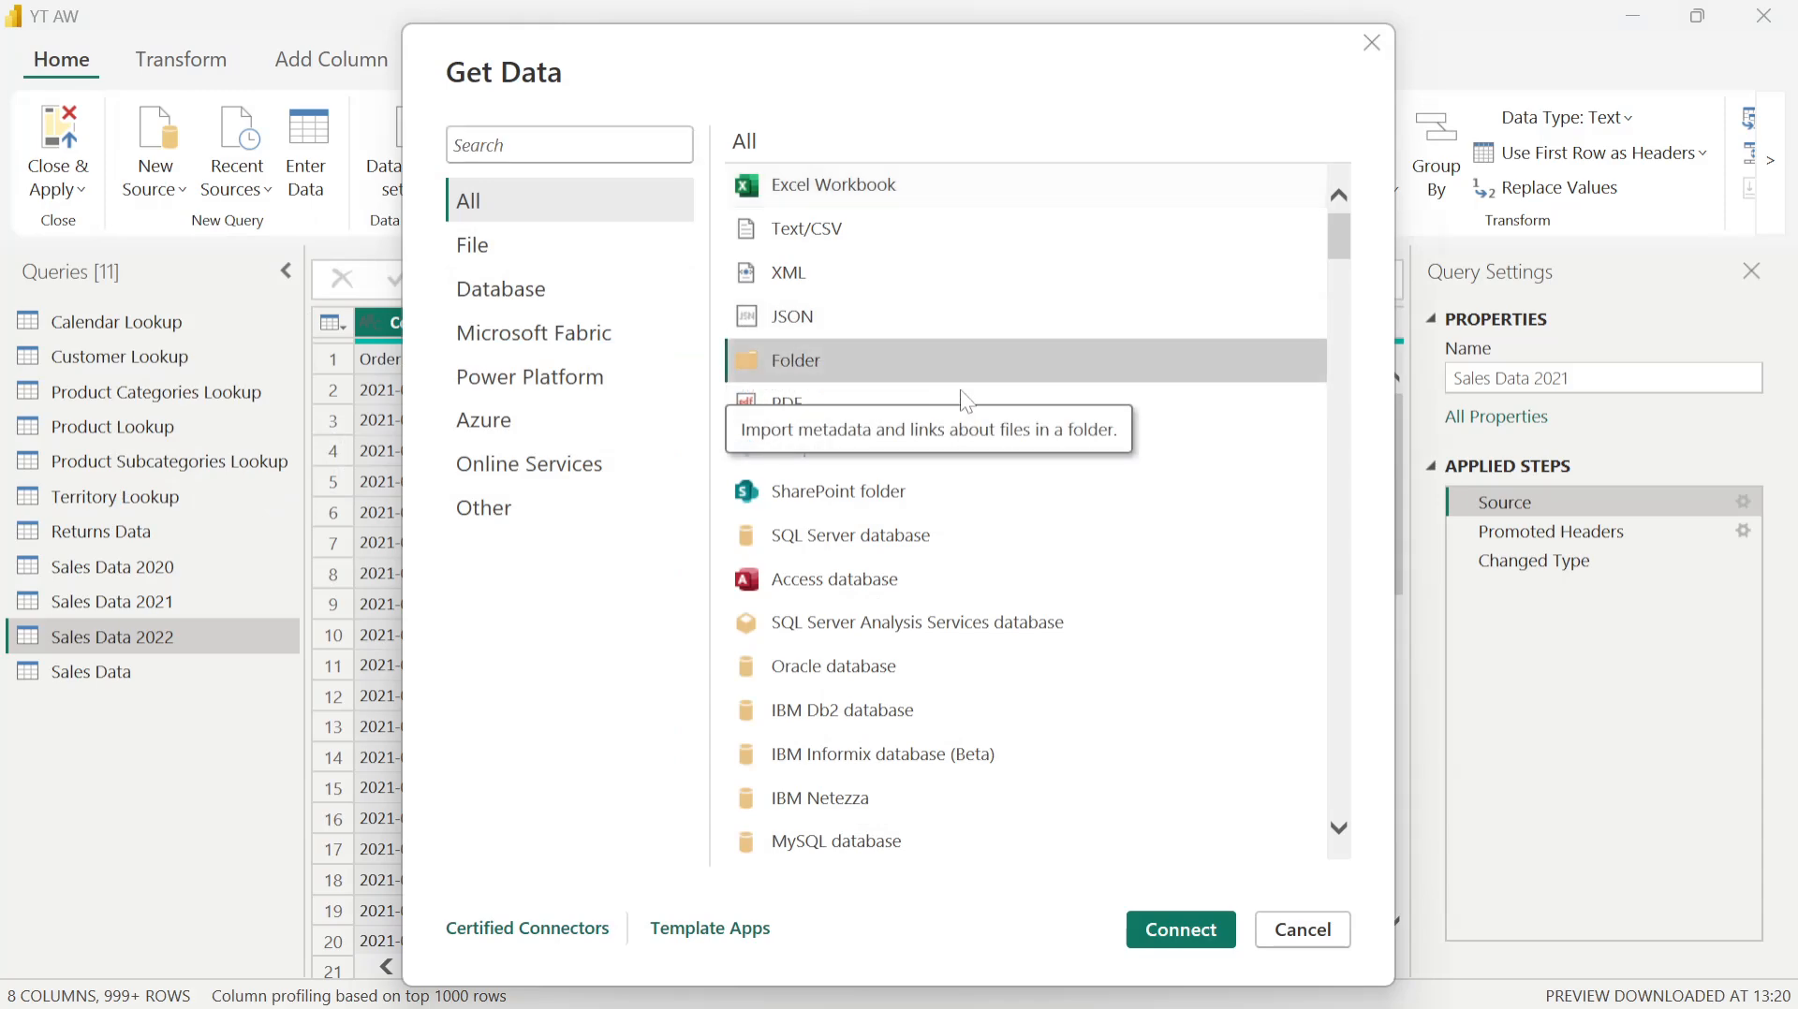
{"action": "left_click", "coordinate": [1179, 927]}
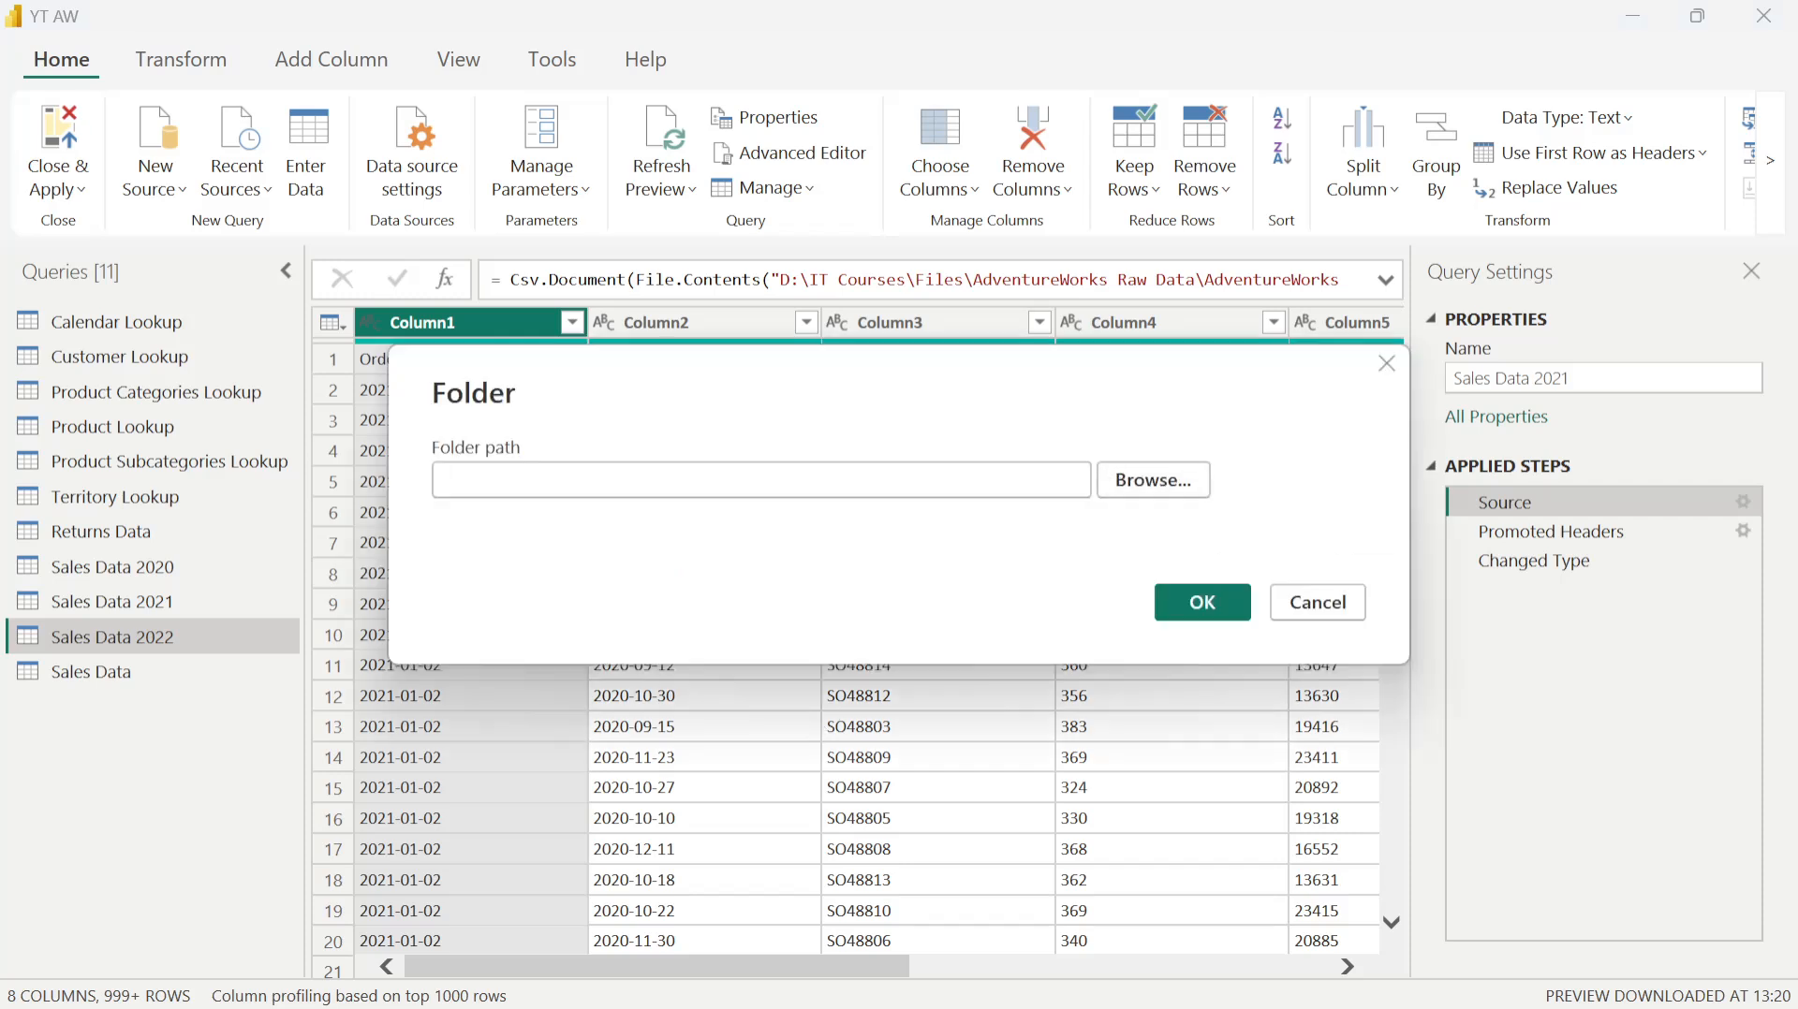
{"action": "type", "text": "D:\\IT Courses\\Files\\AdventureWorks Raw Data\\AdventureWorks Sales Data 2021.csv"}
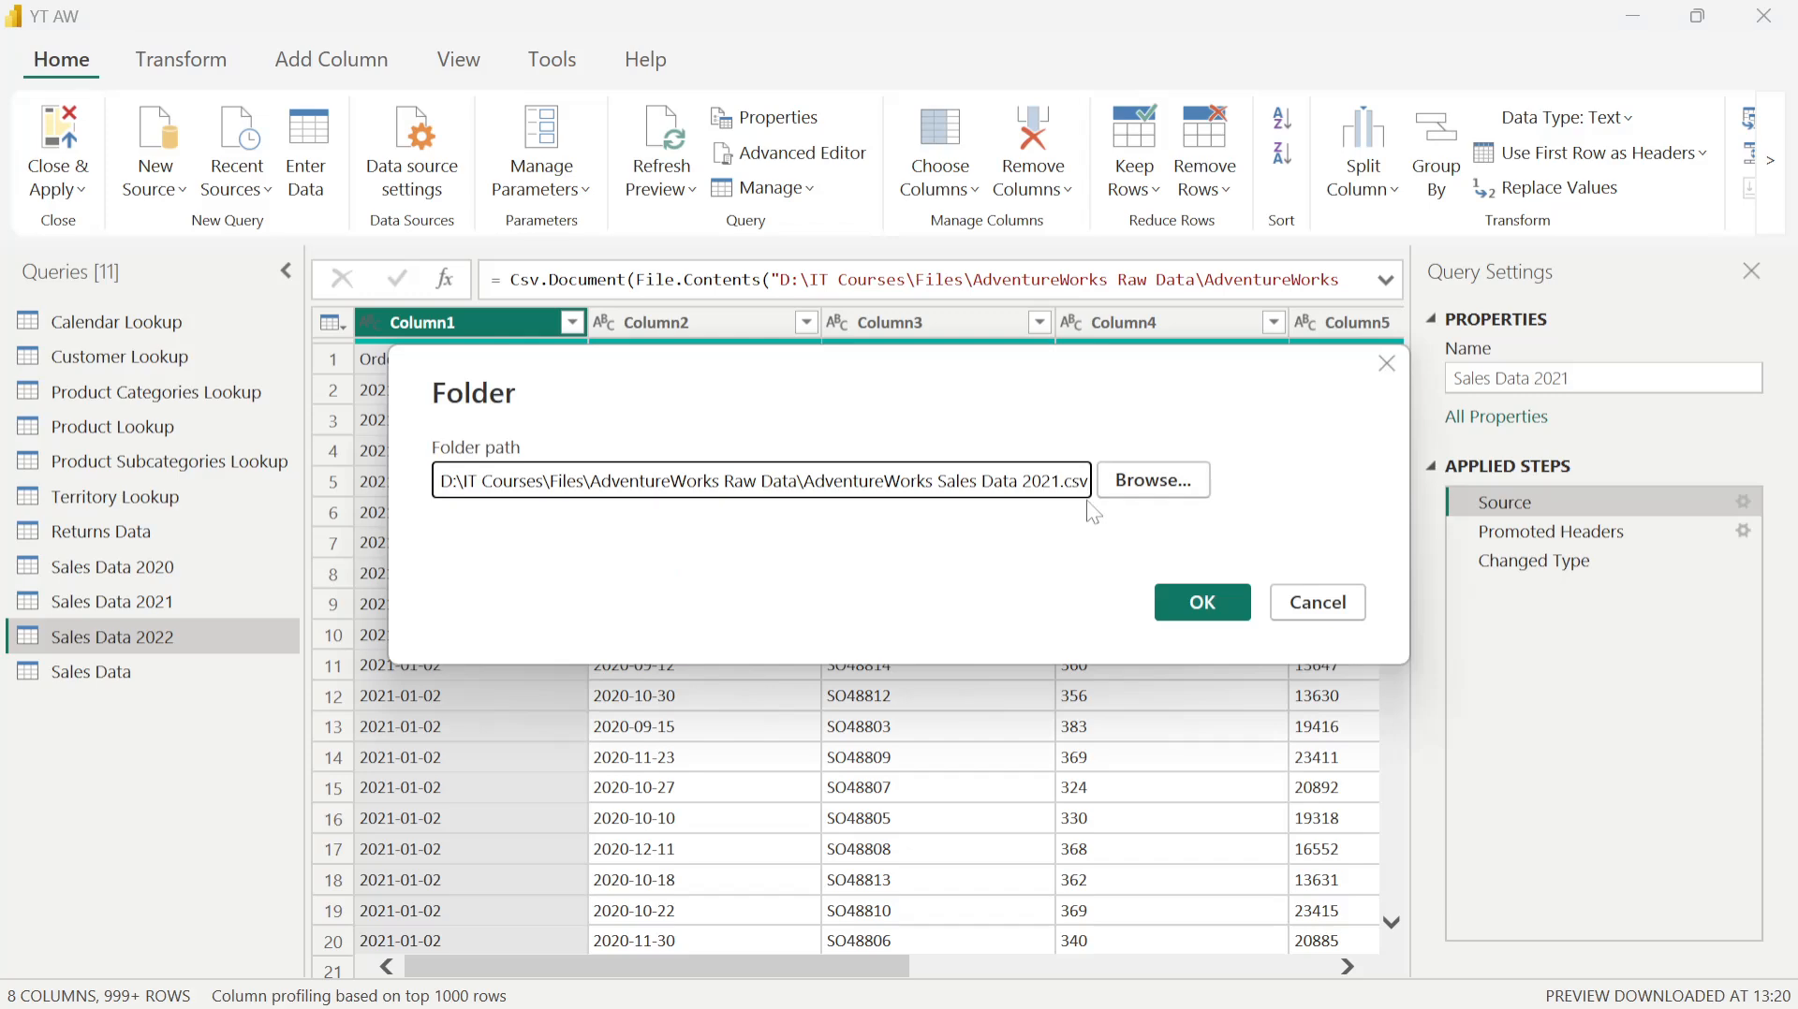
{"action": "key", "text": "shift+Left"}
{"action": "key", "text": "shift+Left"}
{"action": "key", "text": "shift+Left"}
{"action": "key", "text": "shift+Left"}
{"action": "key", "text": "shift+Left"}
{"action": "key", "text": "shift+Left"}
{"action": "key", "text": "shift+Left"}
{"action": "key", "text": "shift+Left"}
{"action": "key", "text": "shift+Left"}
{"action": "key", "text": "shift+Left"}
{"action": "key", "text": "shift+Left"}
{"action": "key", "text": "shift+Left"}
{"action": "key", "text": "shift+Left"}
{"action": "key", "text": "ctrl+shift+Left"}
{"action": "key", "text": "ctrl+shift+Left"}
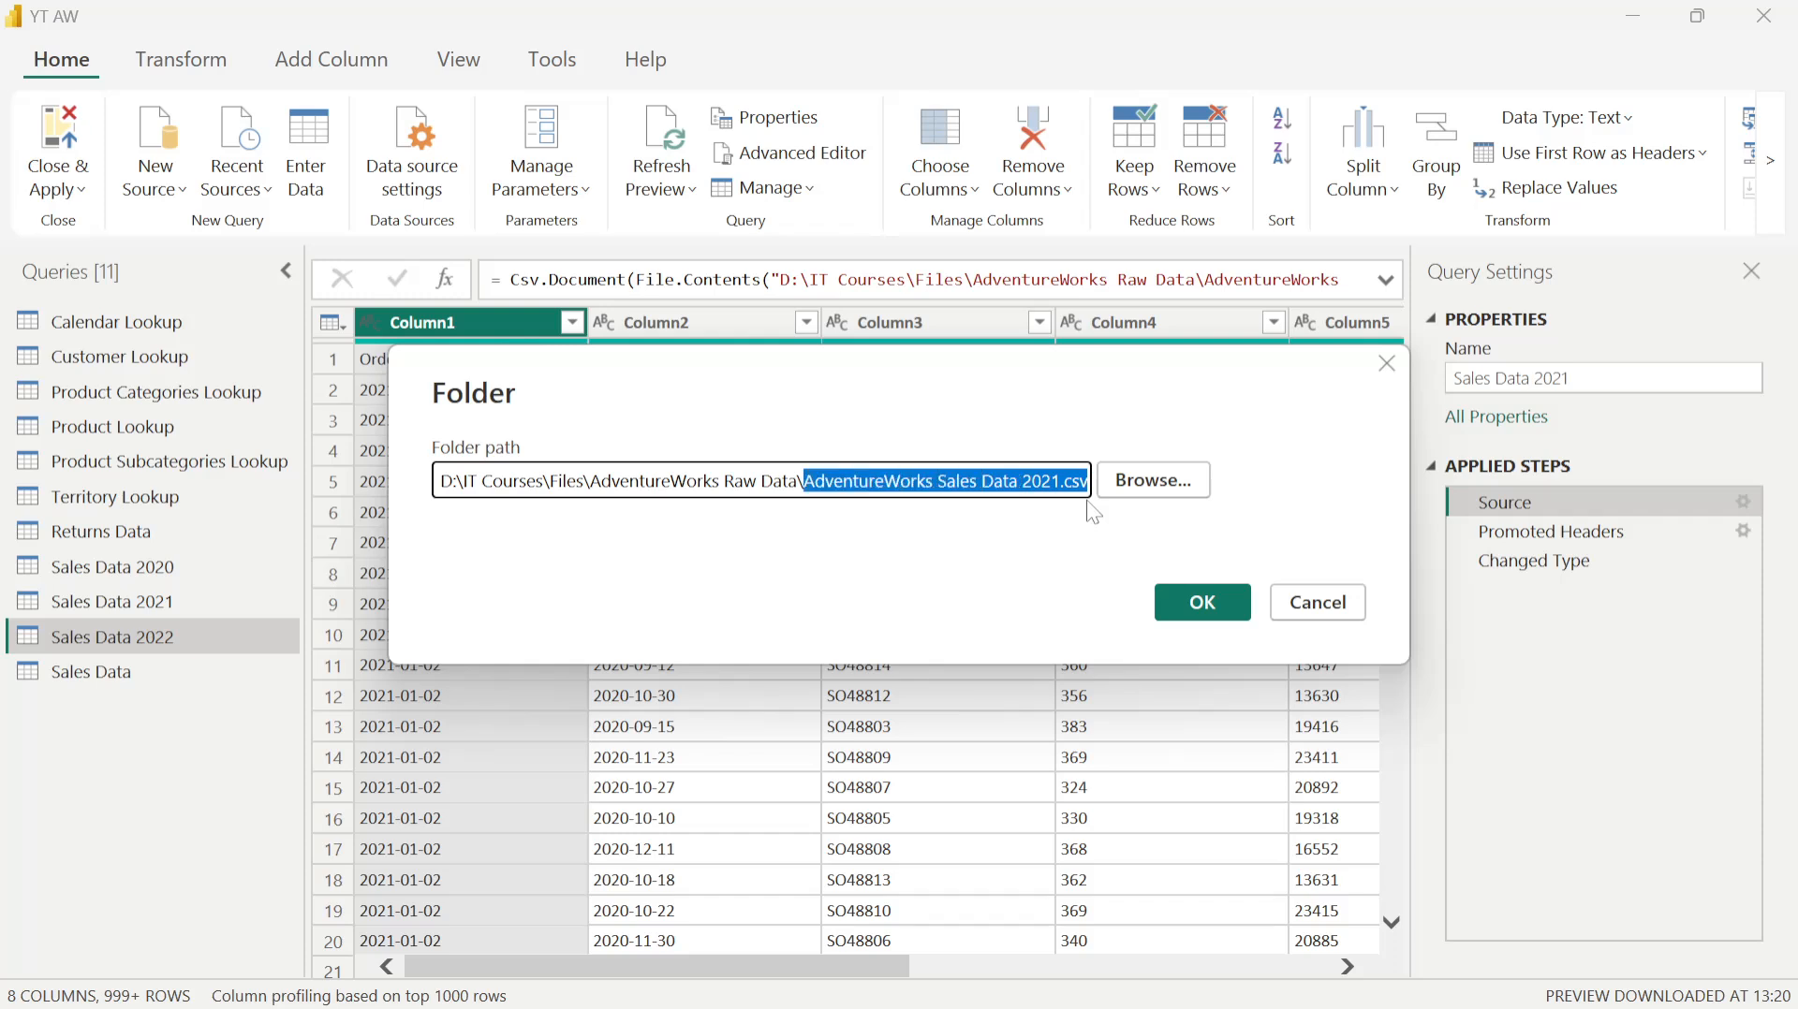
{"action": "type", "text": "Sale"}
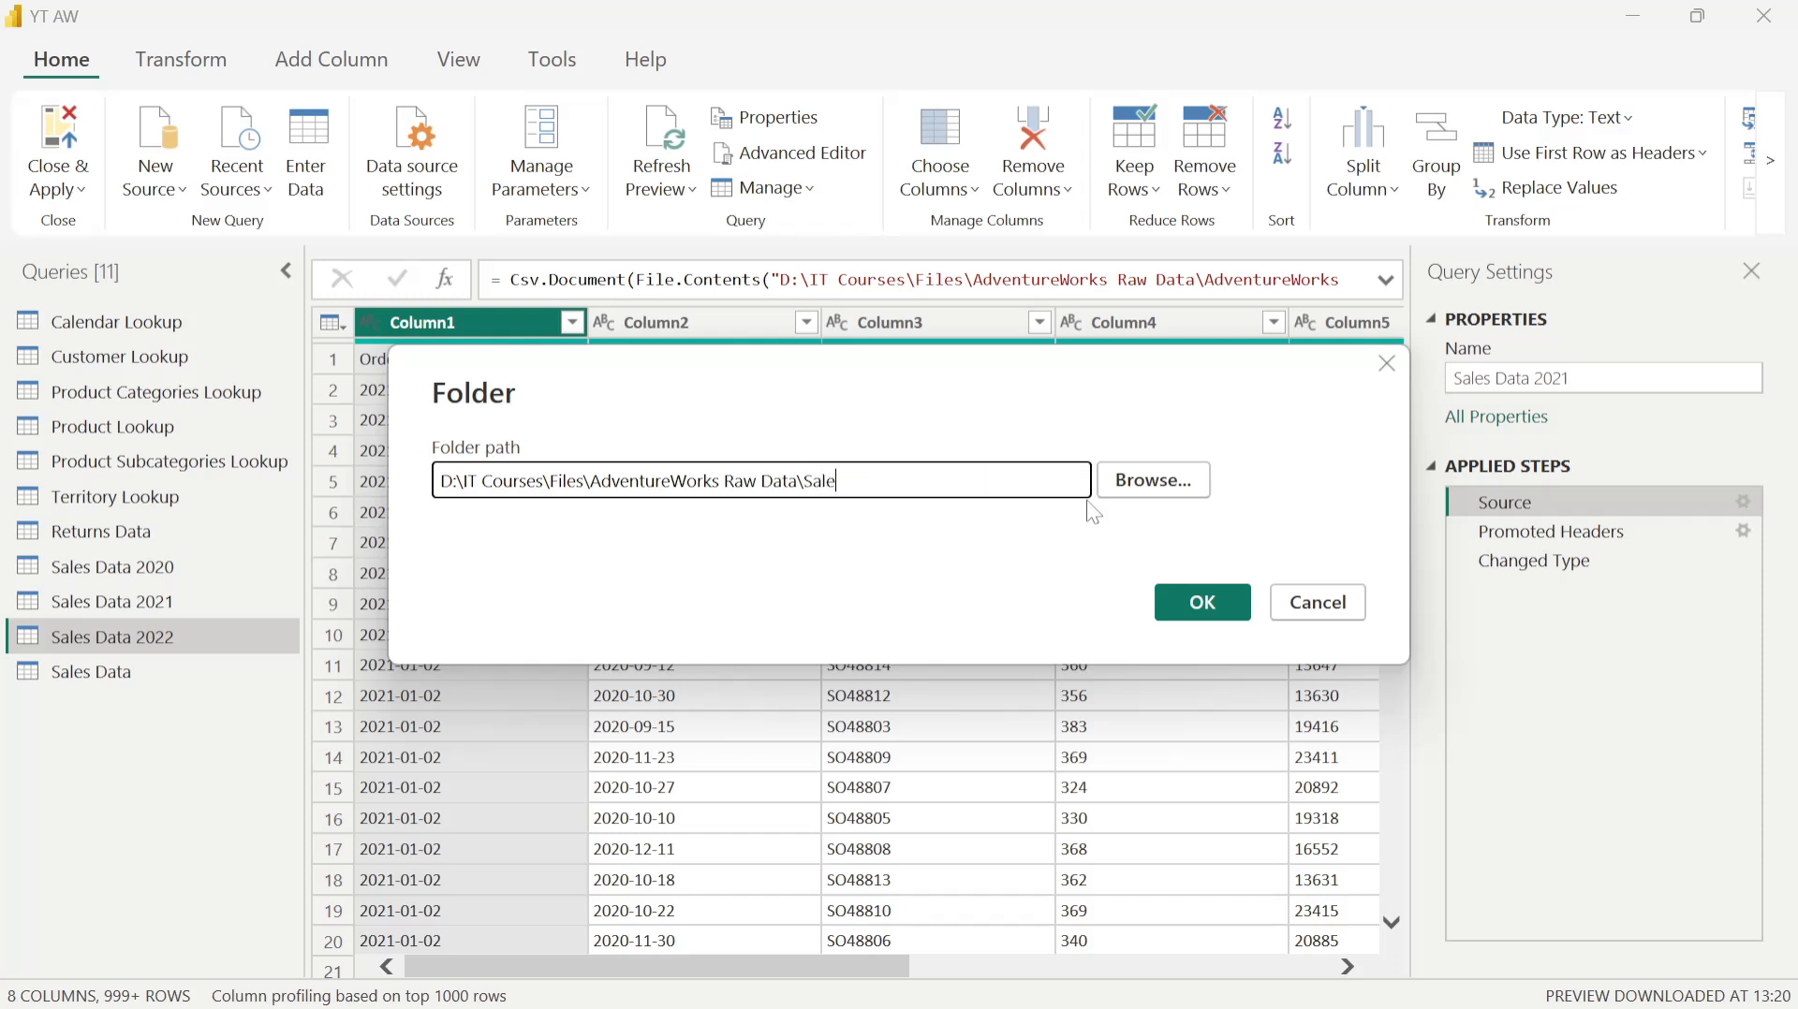
{"action": "type", "text": "sData"}
Step: Browse to the Sales Data folder inside AdventureWorks Raw Data, list its files and cancel the folder import
{"action": "left_click", "coordinate": [1152, 475]}
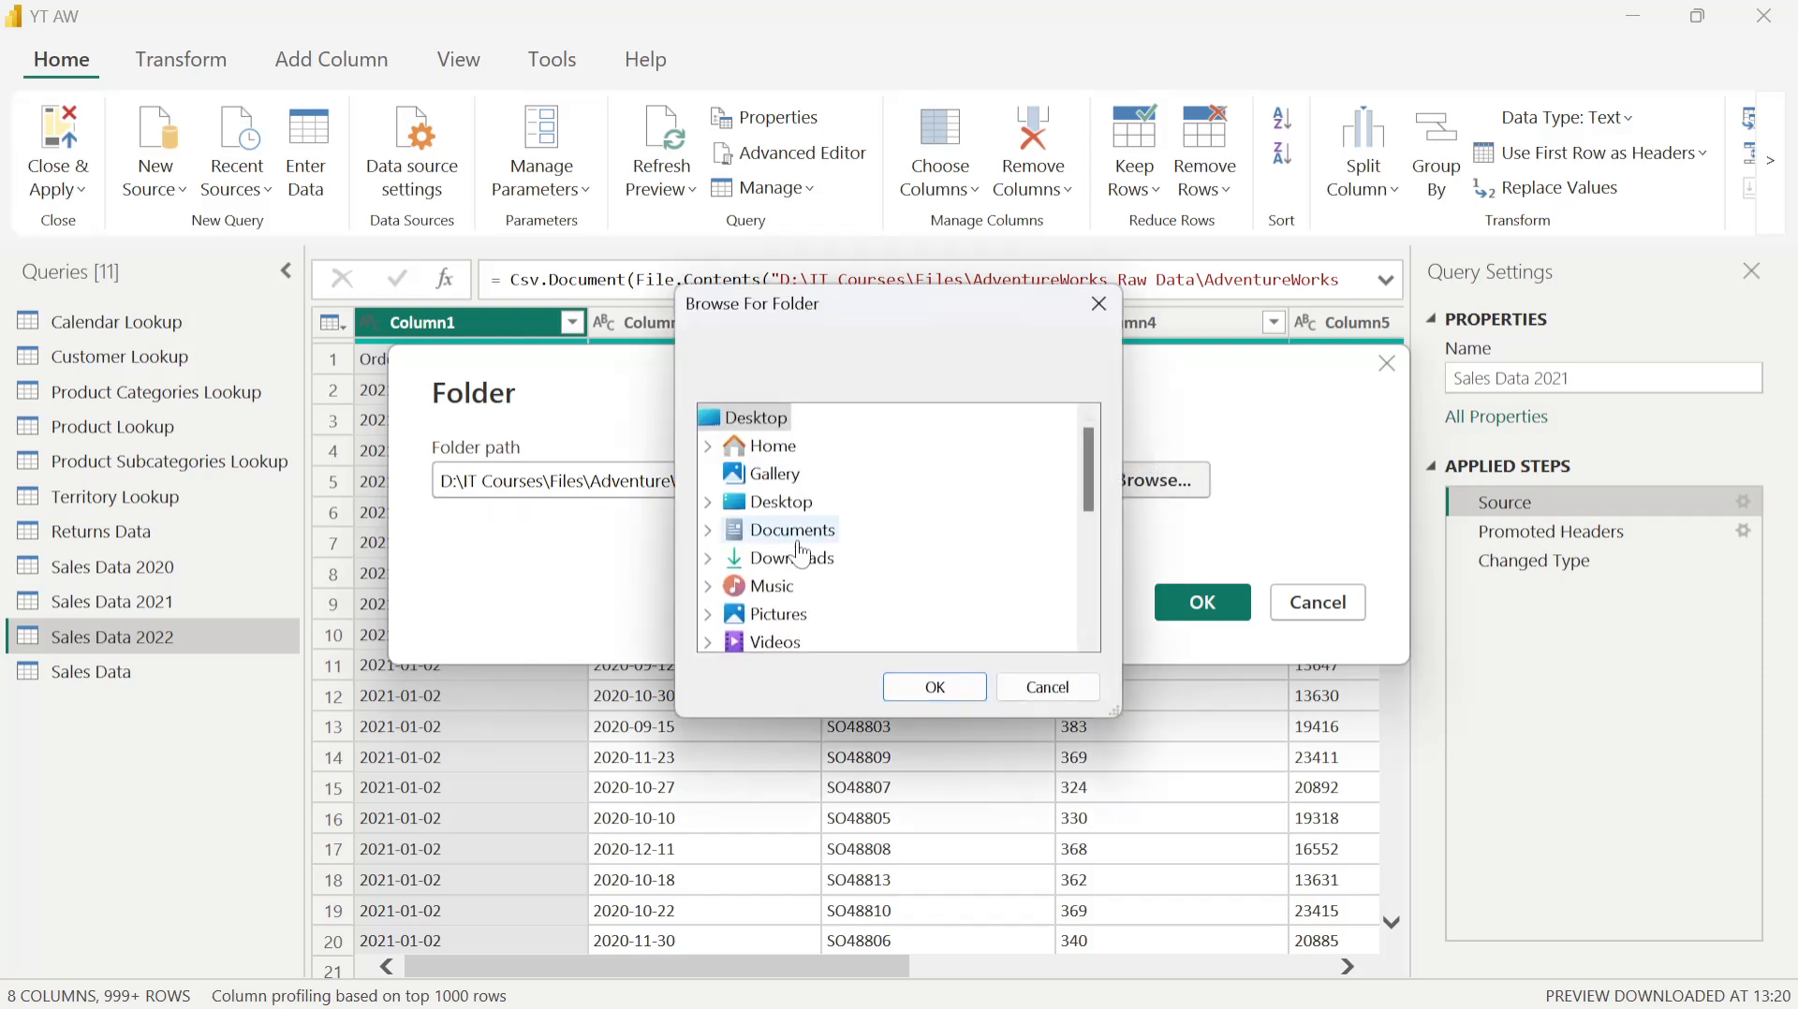
{"action": "scroll", "coordinate": [765, 590], "scroll_direction": "down", "scroll_amount": 2}
{"action": "left_click", "coordinate": [709, 559]}
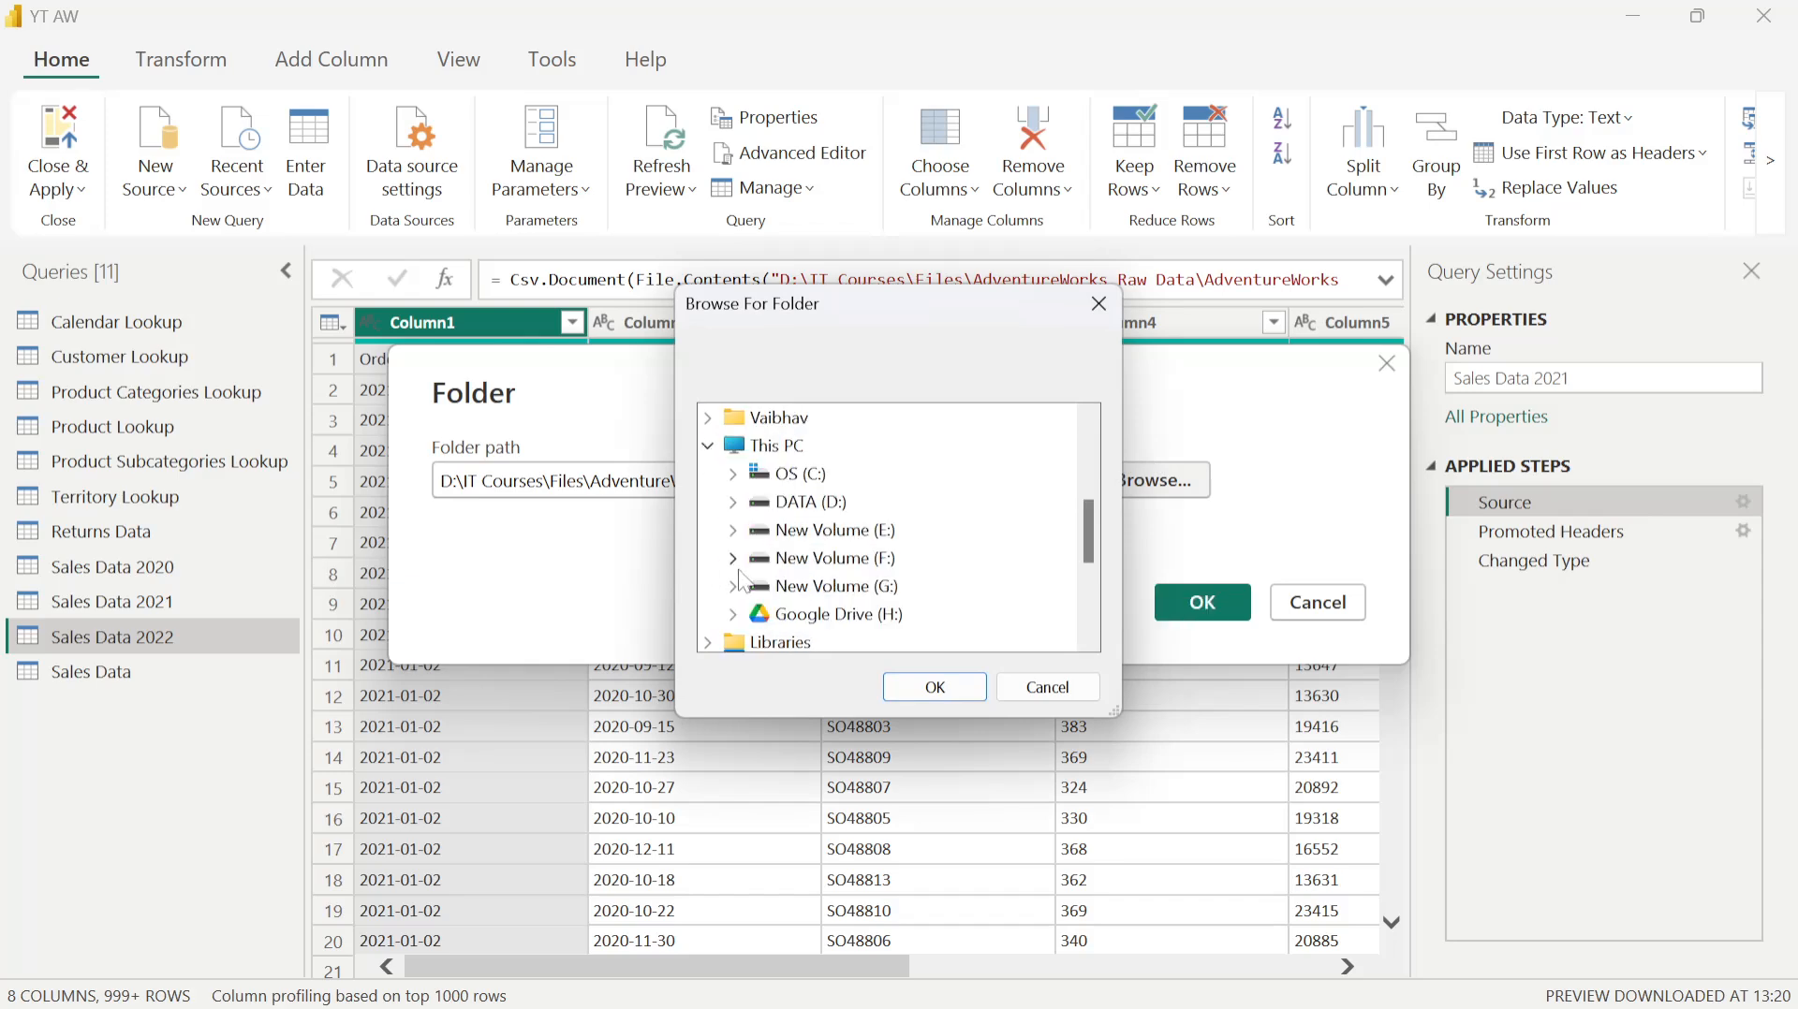
{"action": "left_click", "coordinate": [733, 502]}
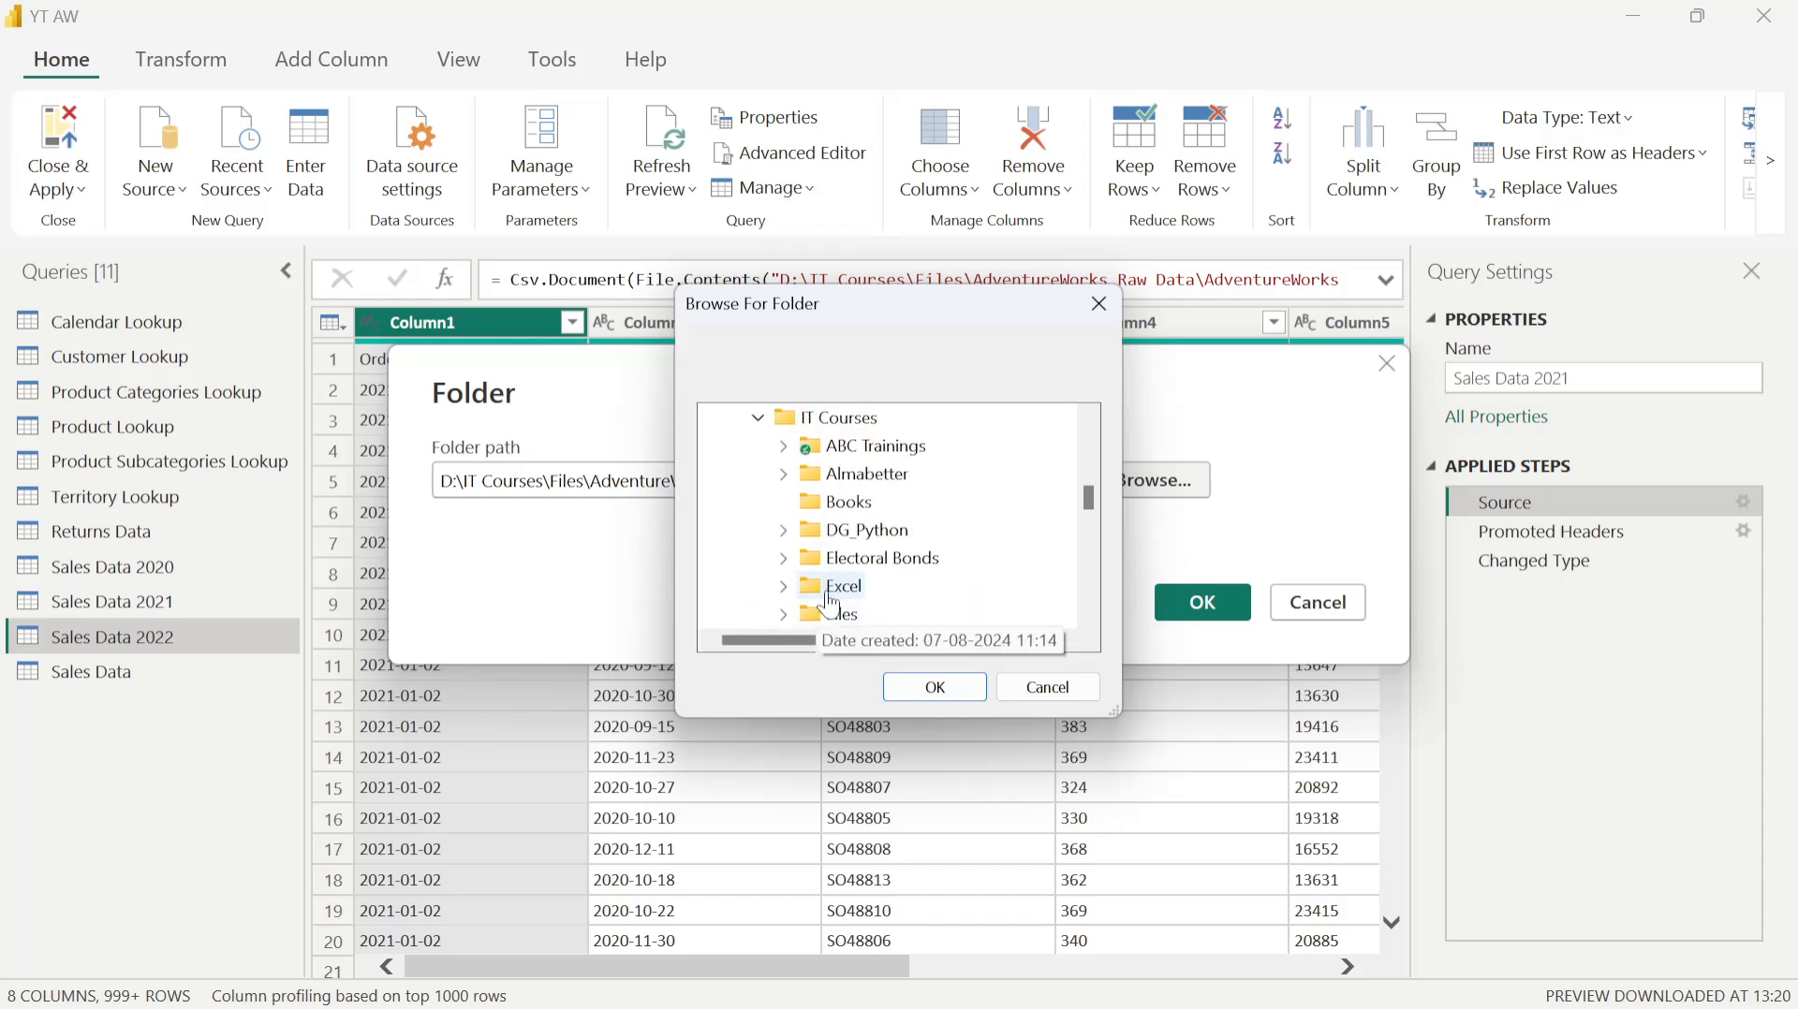
{"action": "scroll", "coordinate": [830, 518], "scroll_direction": "down", "scroll_amount": 2}
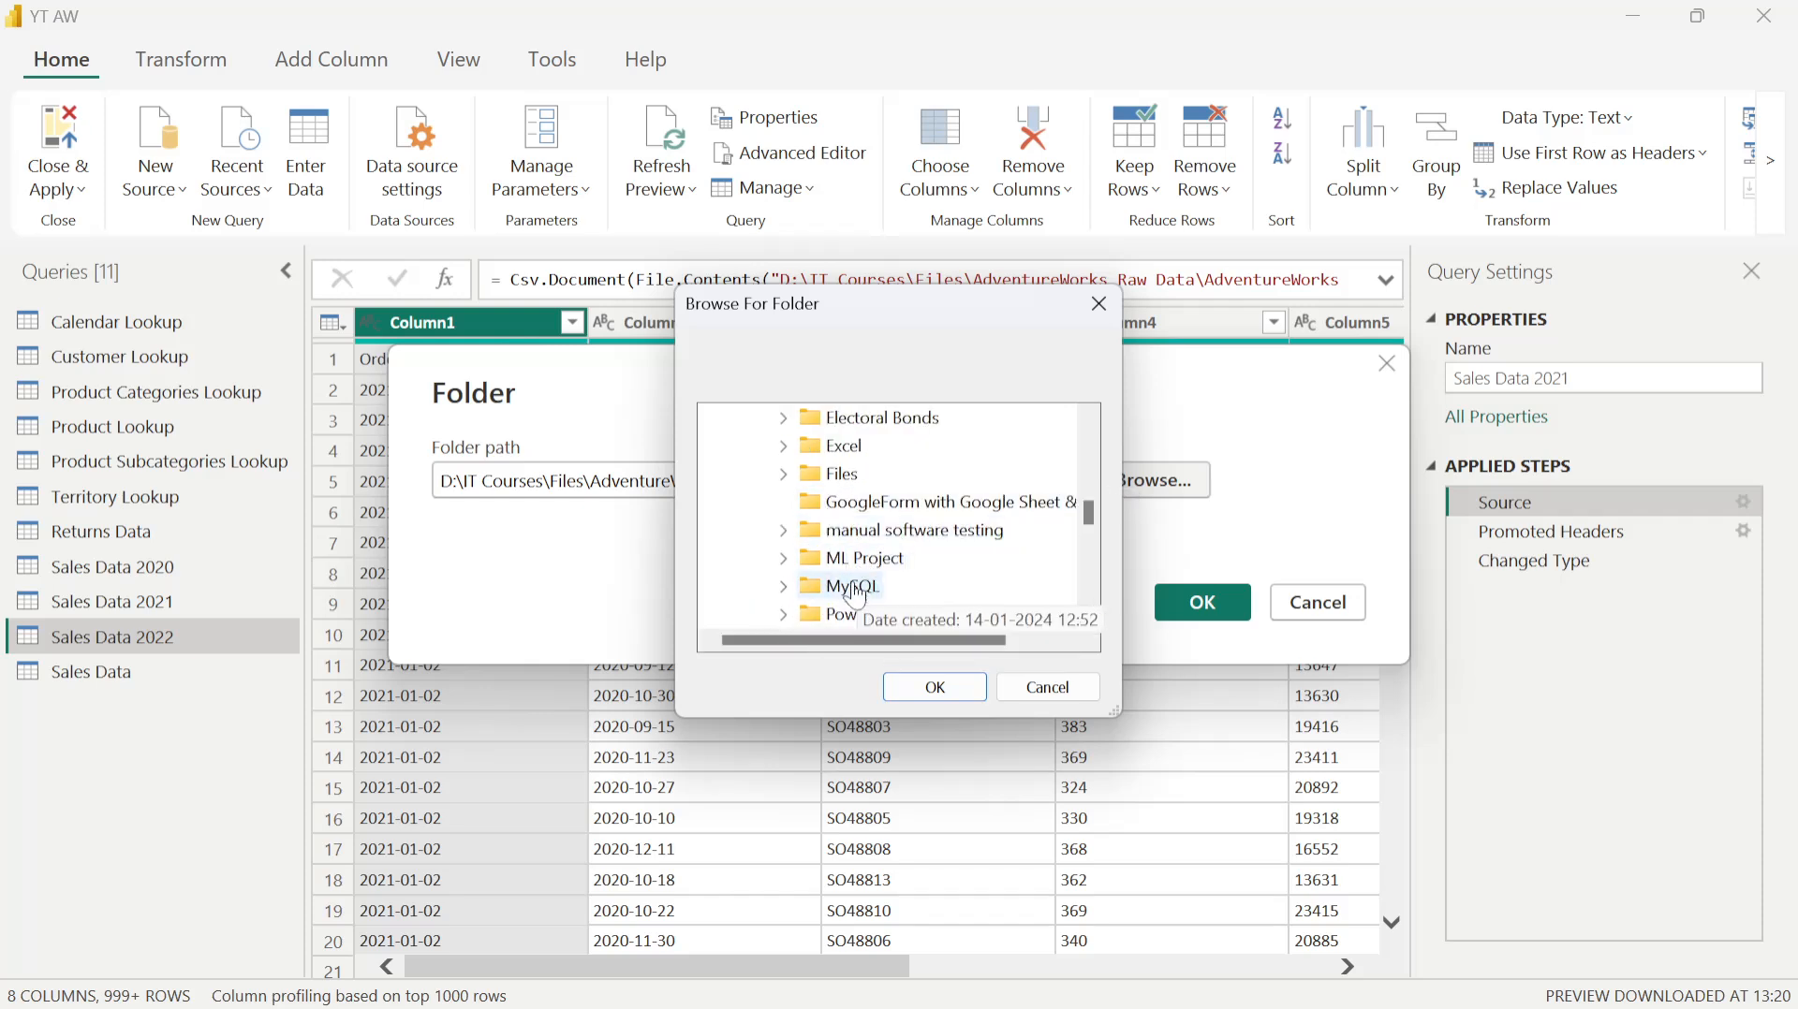
{"action": "left_click", "coordinate": [783, 475]}
{"action": "left_click", "coordinate": [811, 503]}
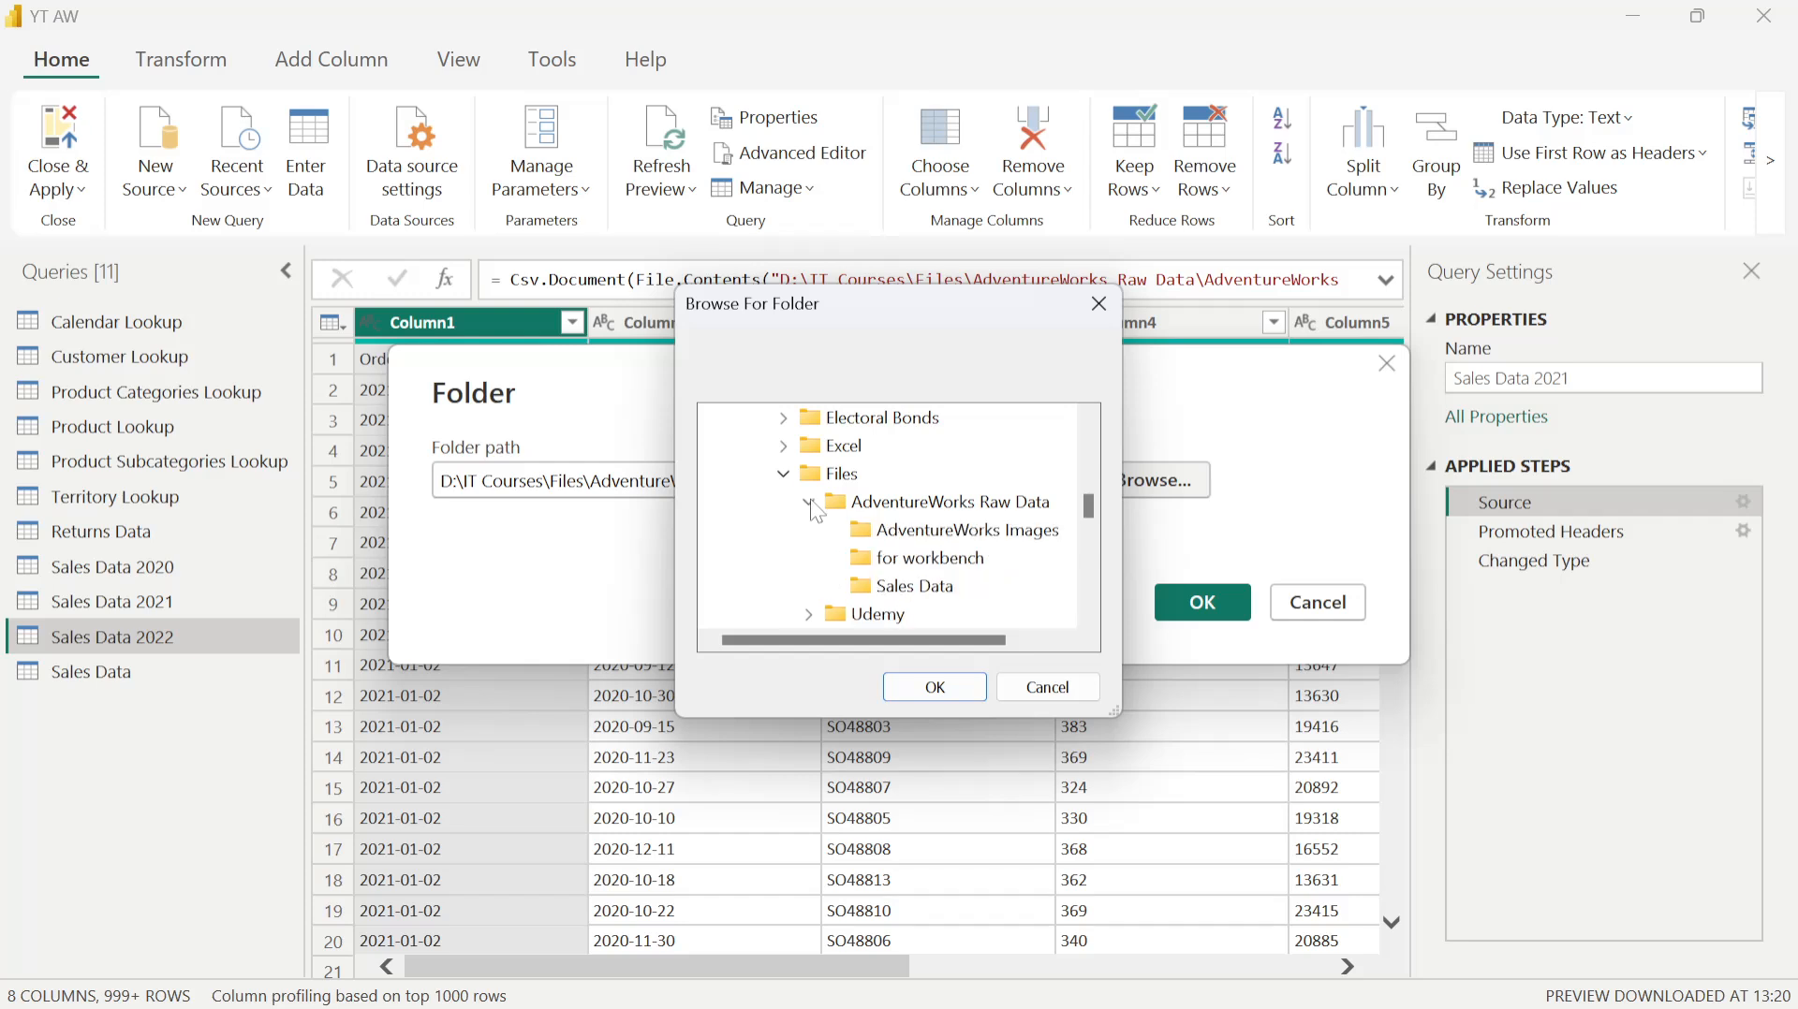
{"action": "left_click", "coordinate": [912, 590]}
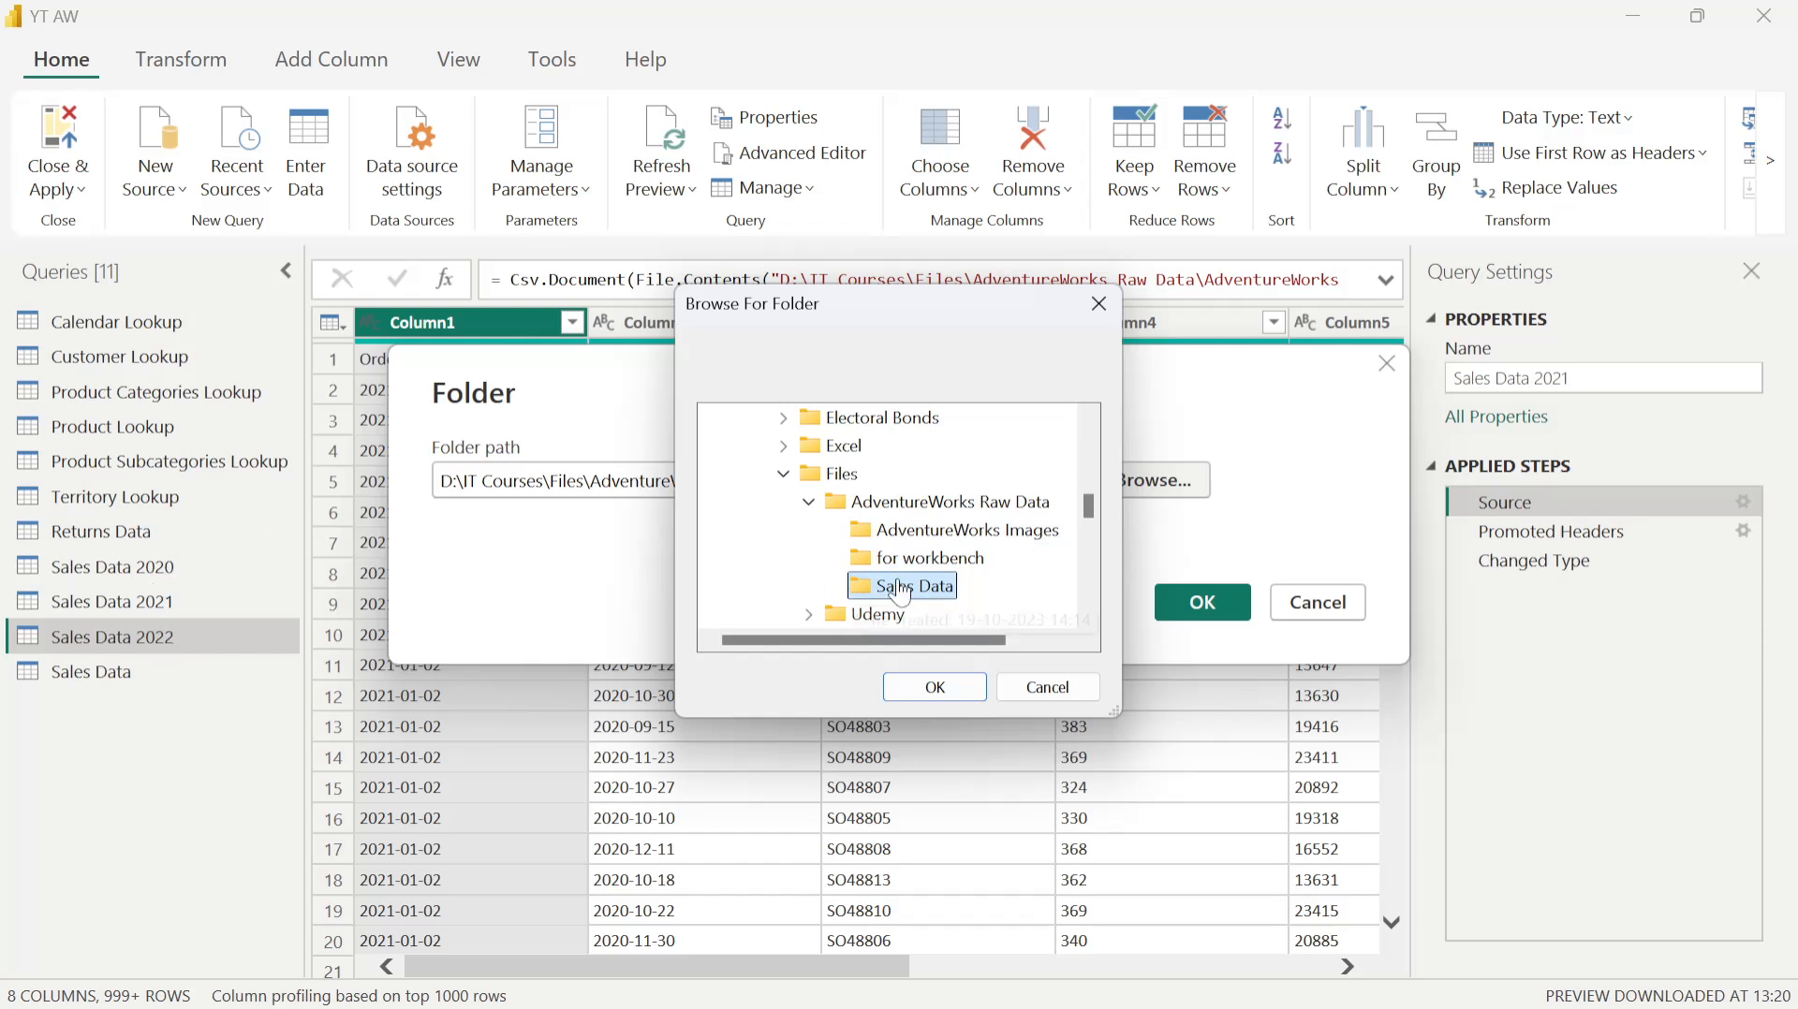
{"action": "left_click", "coordinate": [952, 694]}
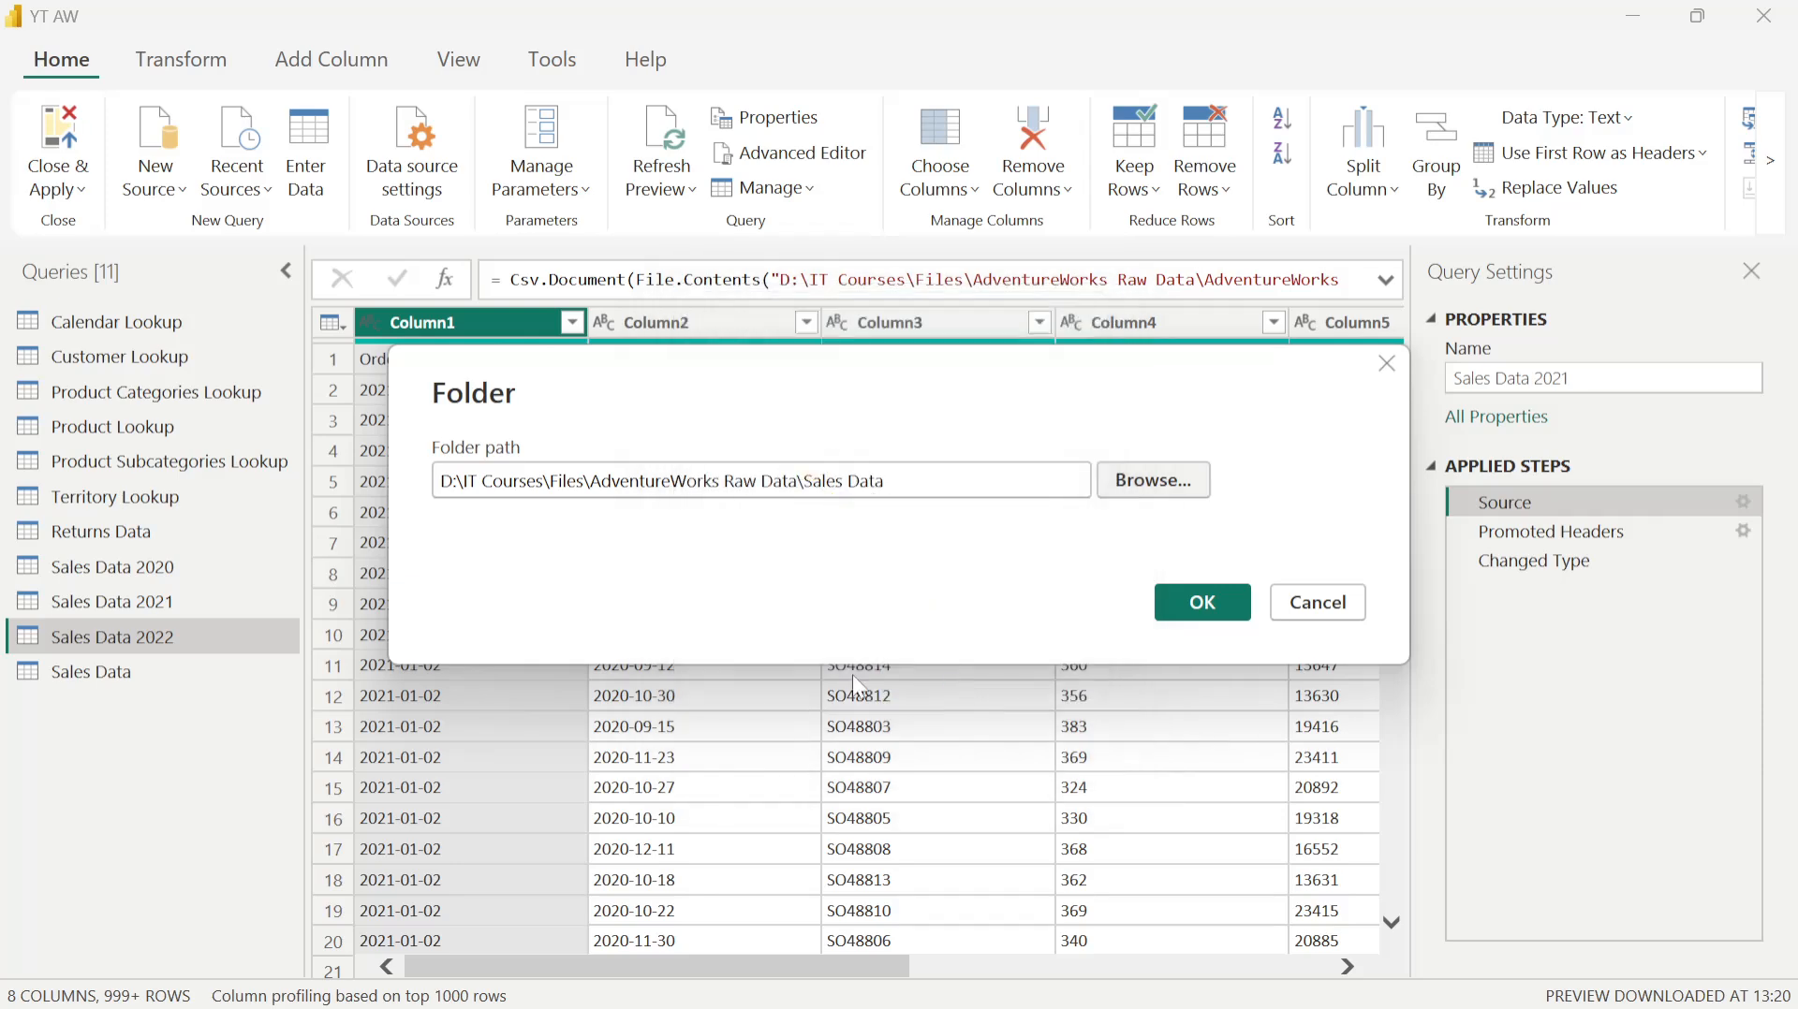
{"action": "left_click", "coordinate": [1189, 604]}
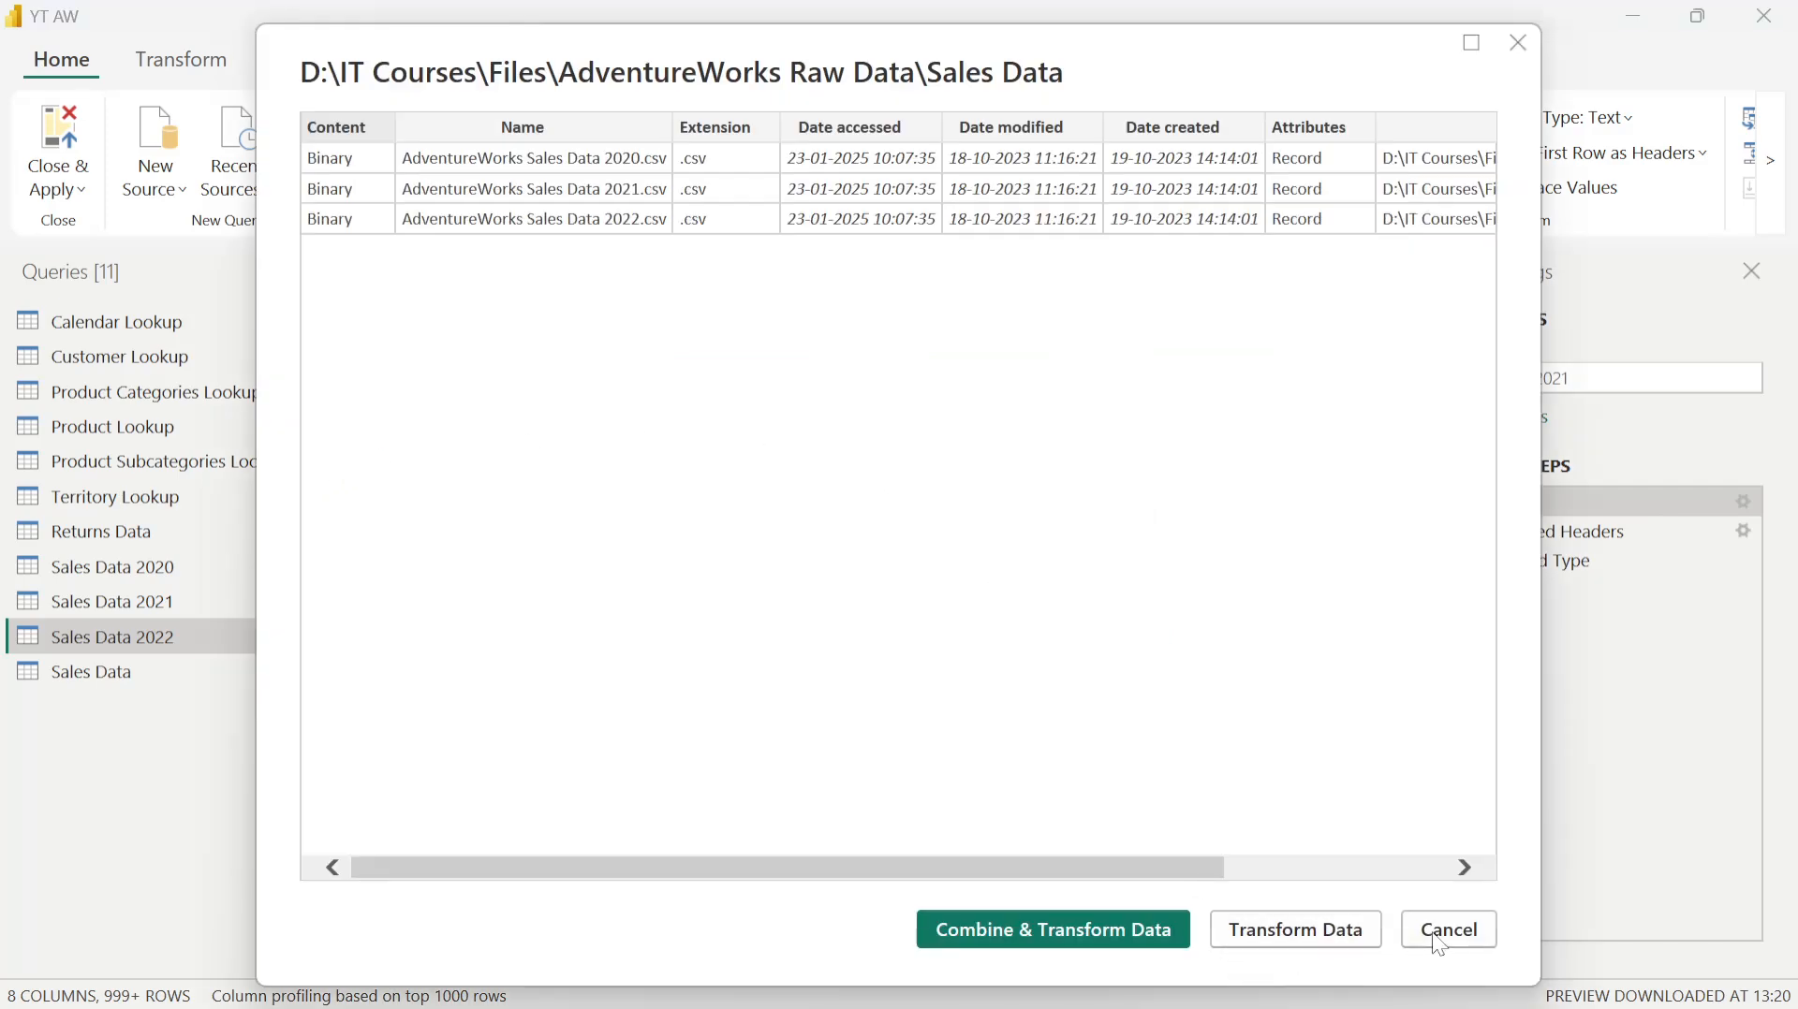
{"action": "left_click", "coordinate": [1493, 935]}
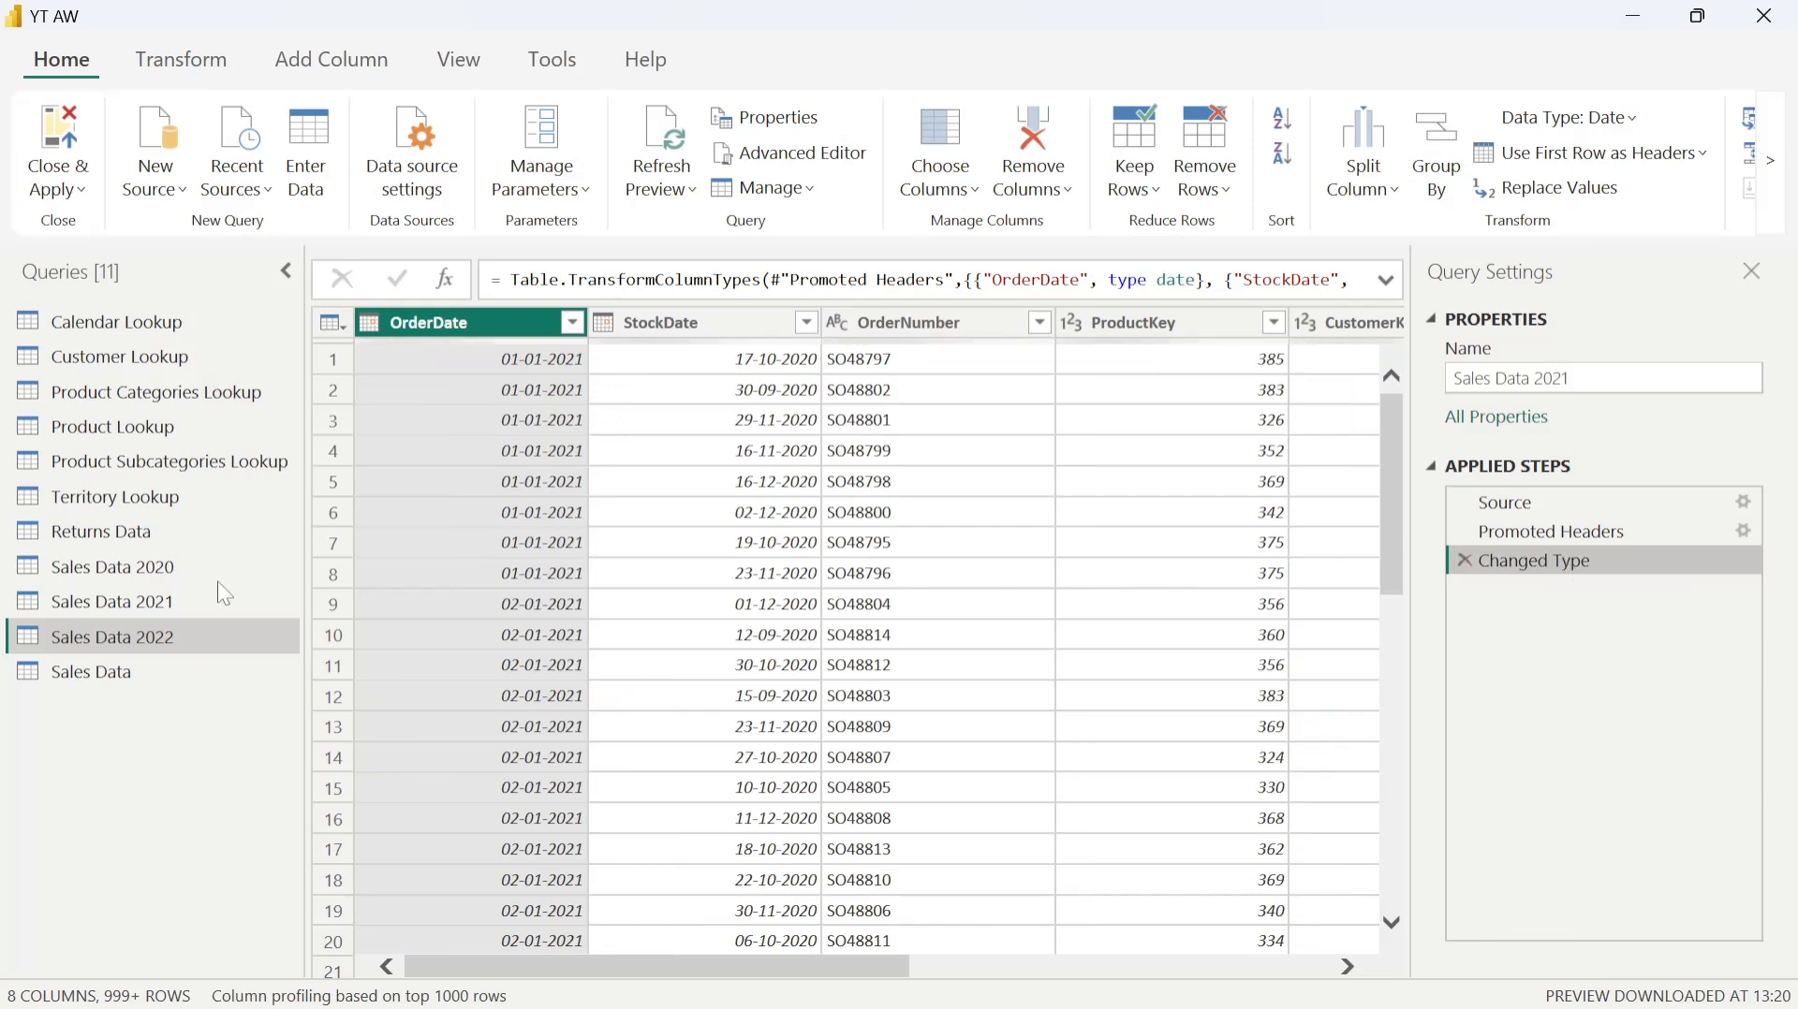
Step: Show the combined Sales Data query and start a new Folder data source
{"action": "left_click", "coordinate": [97, 675]}
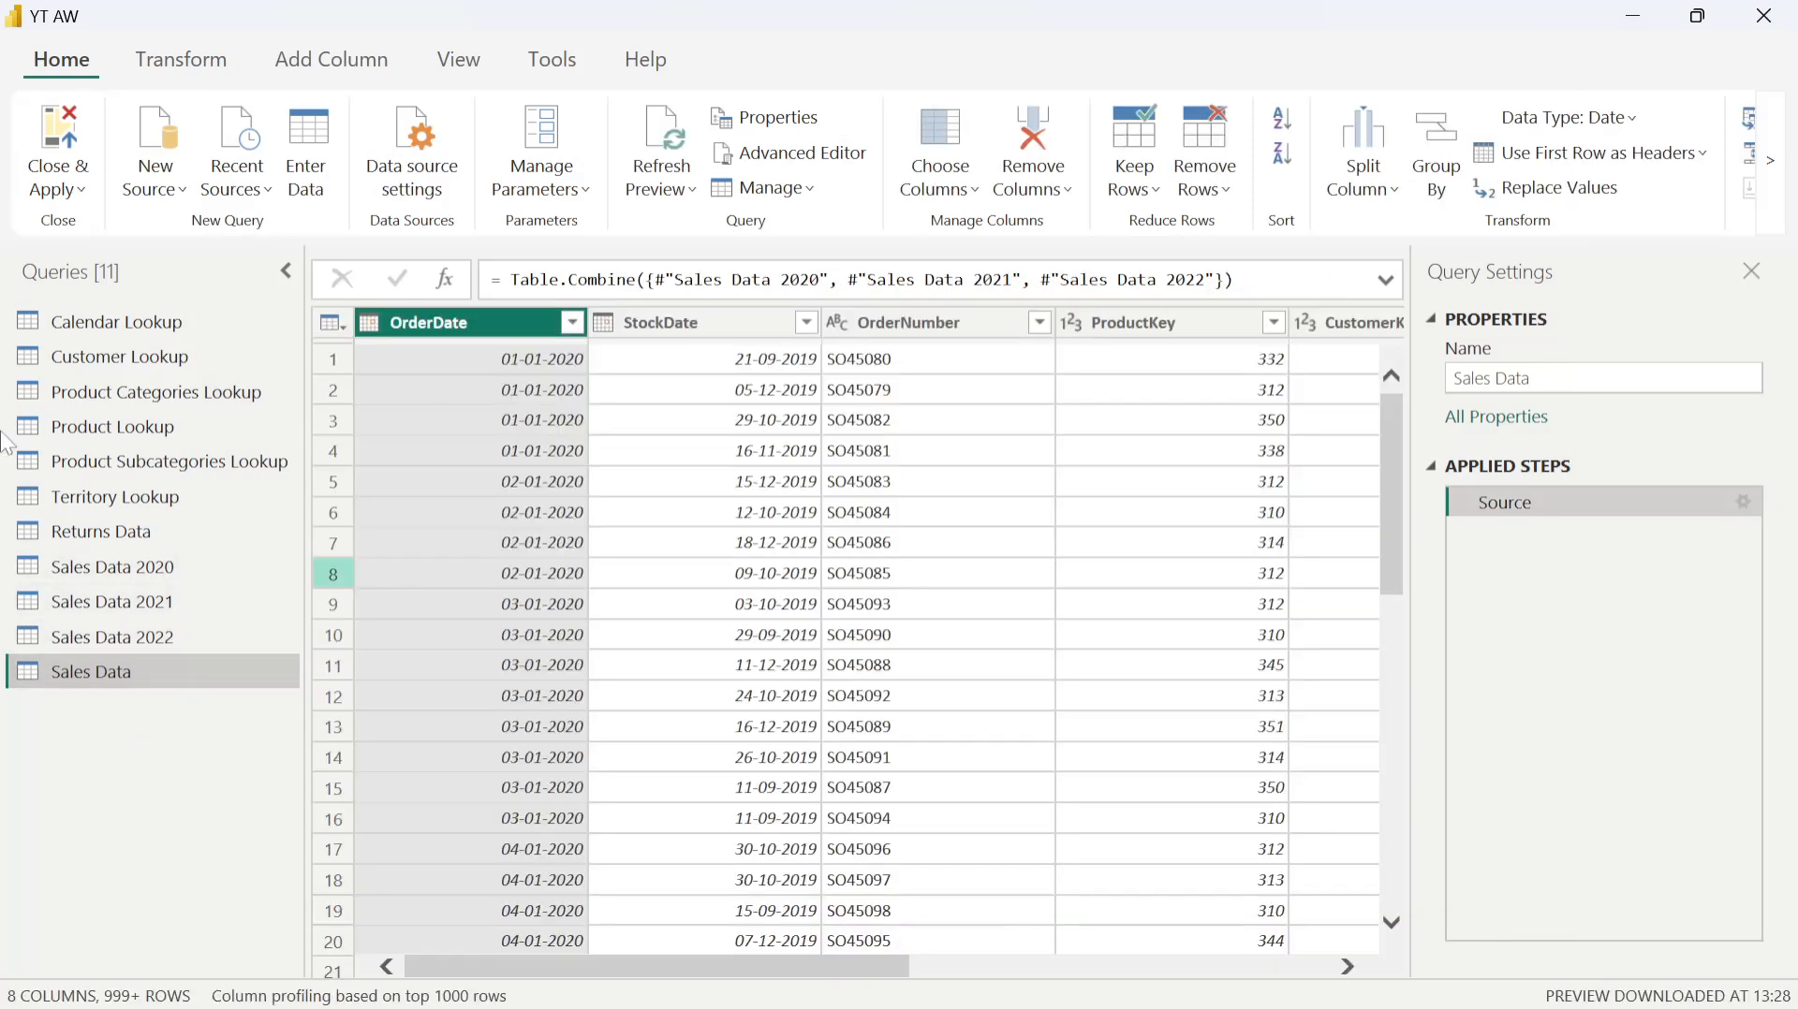
{"action": "left_click", "coordinate": [152, 182]}
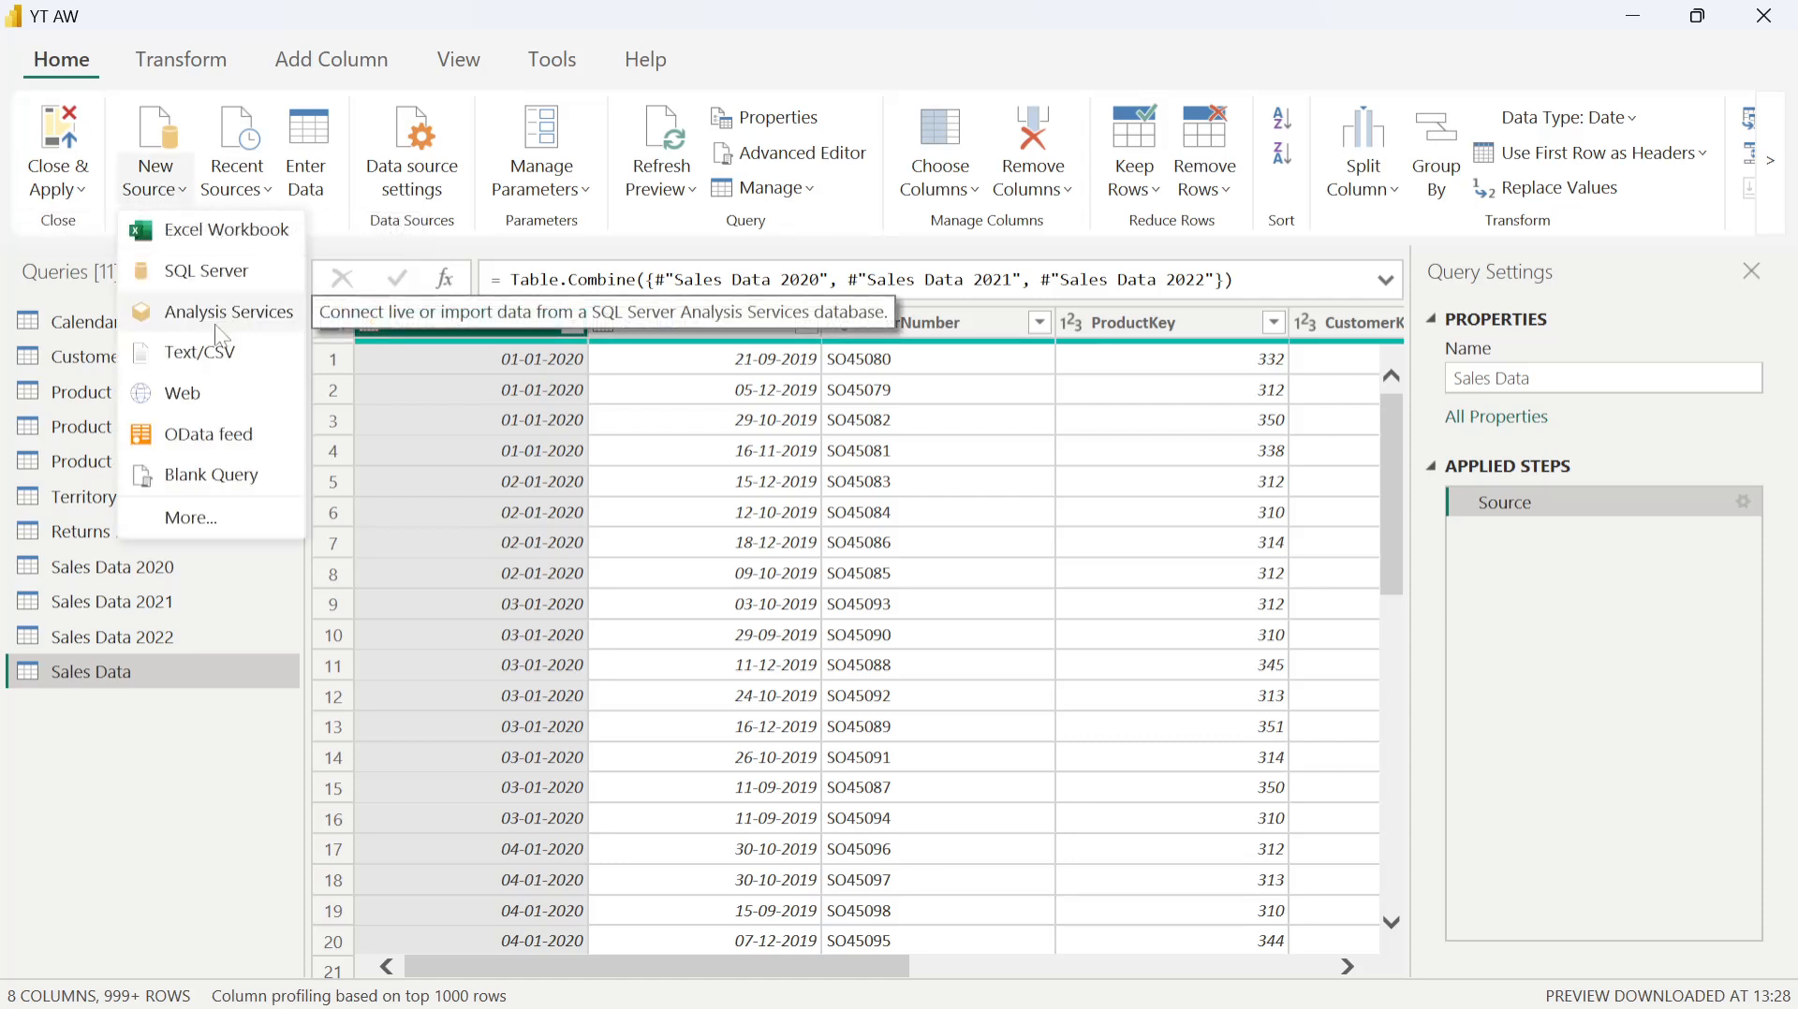
{"action": "left_click", "coordinate": [192, 519]}
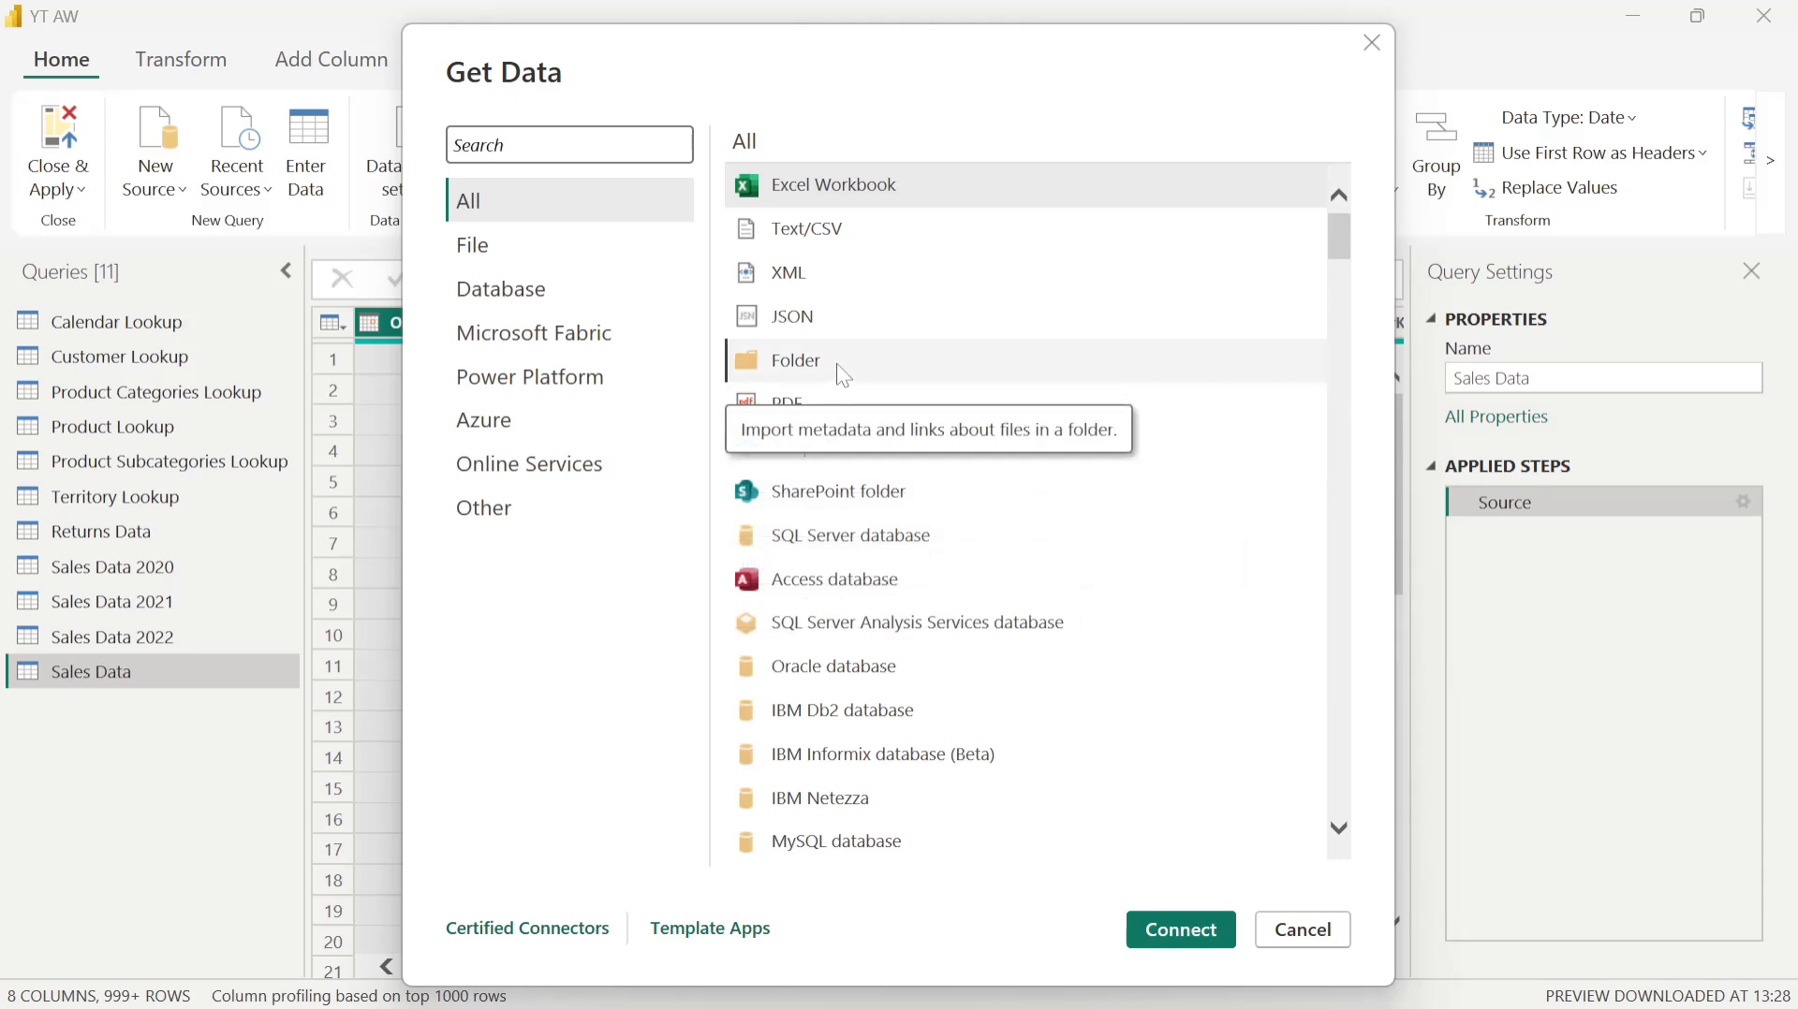
{"action": "key", "text": "Escape"}
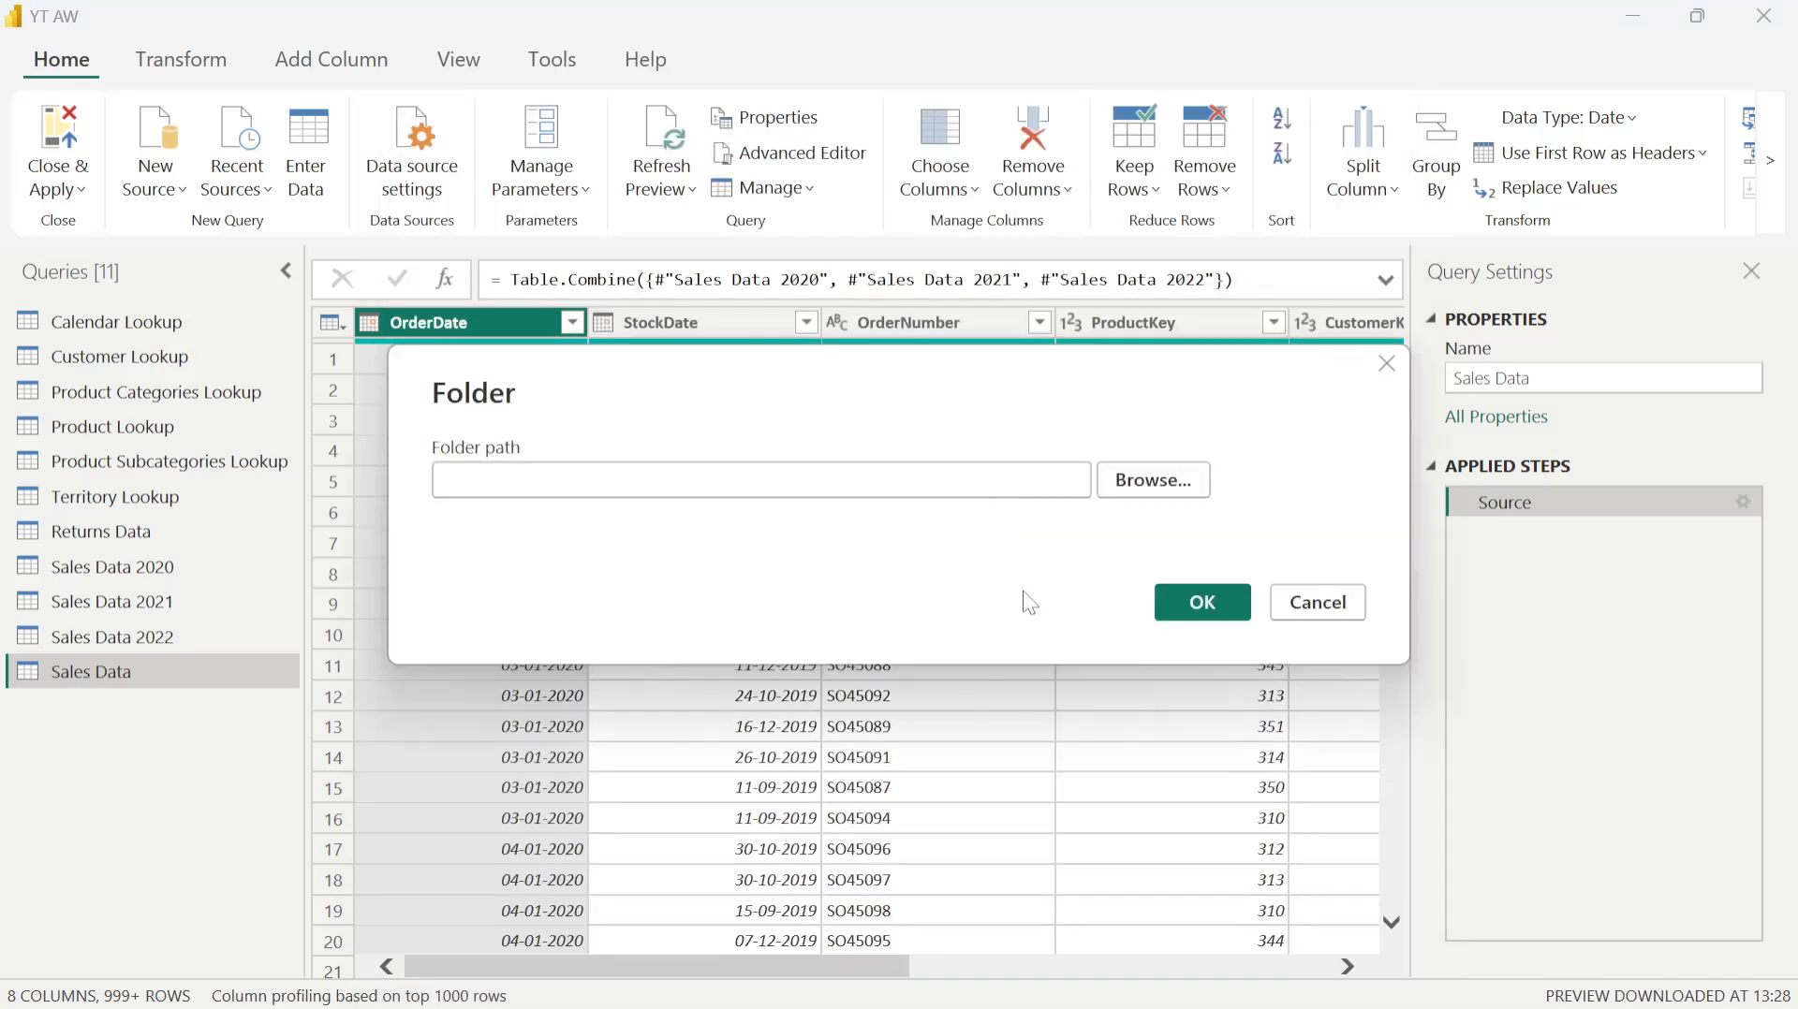
Step: Set the folder path to D:\IT Courses\Files\AdventureWorks Raw Data\Sales Data and load its file list
{"action": "left_click", "coordinate": [1158, 482]}
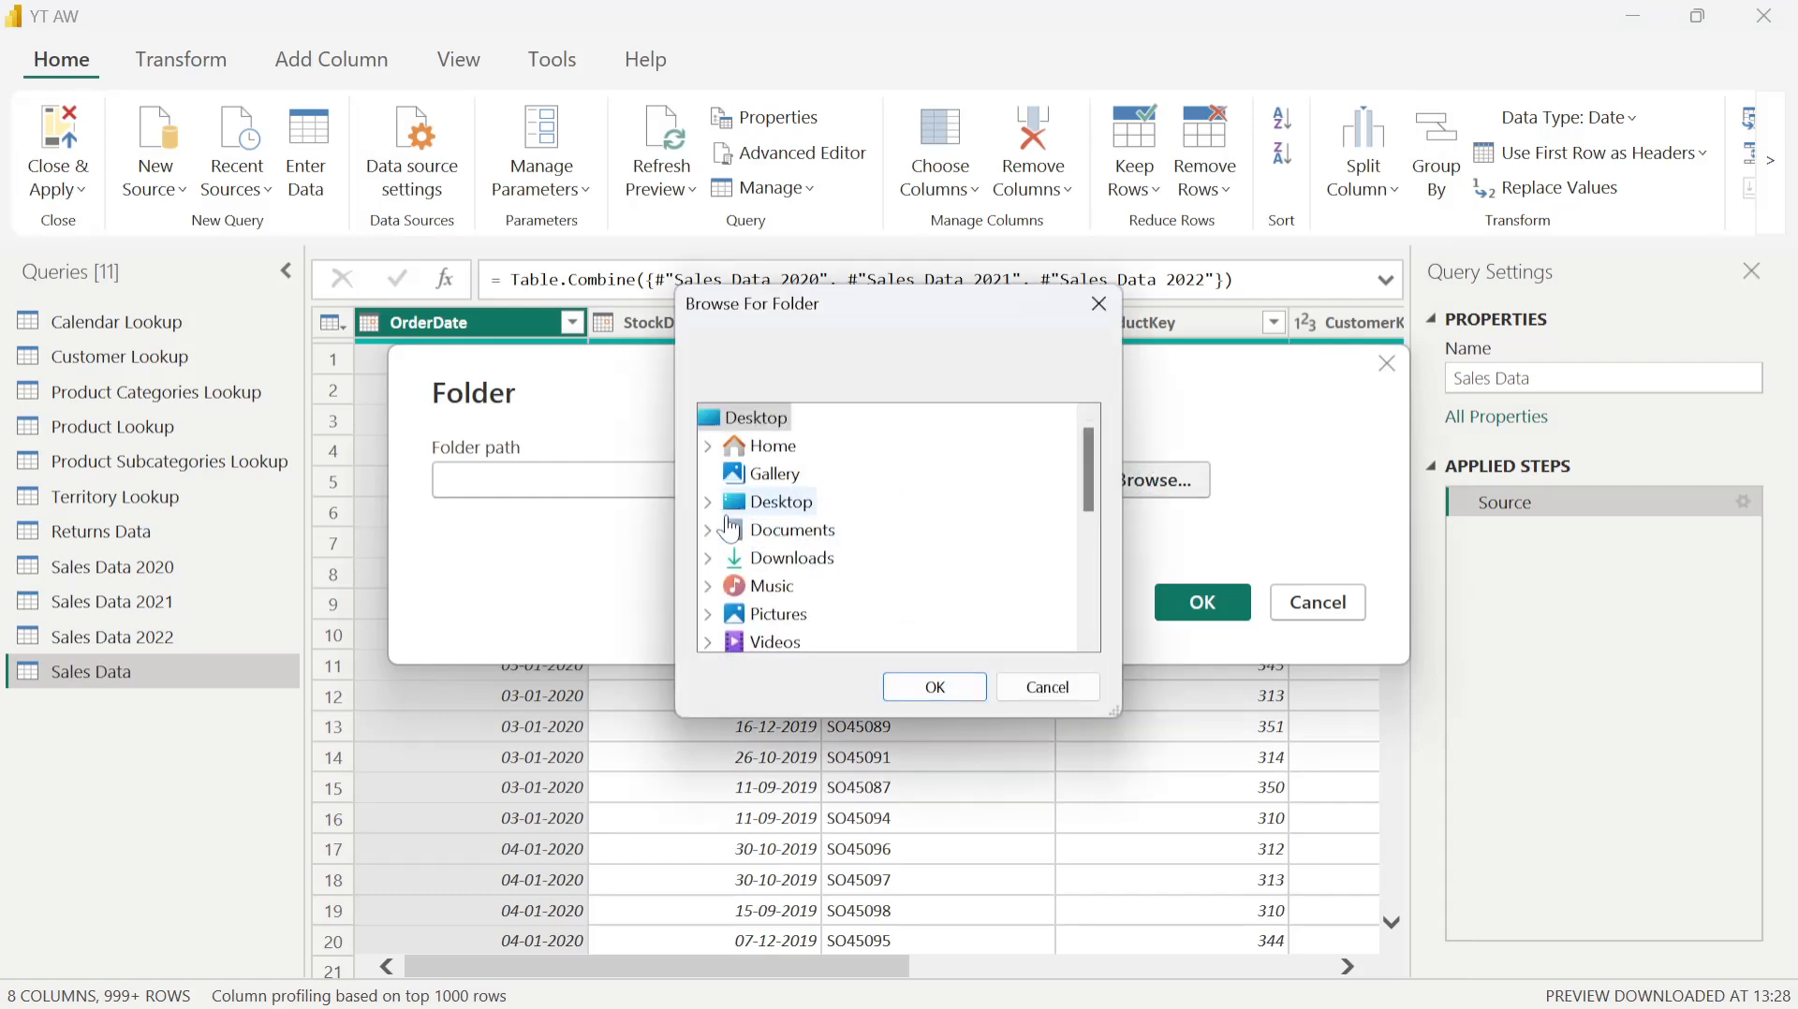
{"action": "scroll", "coordinate": [740, 534], "scroll_direction": "down", "scroll_amount": 2}
{"action": "left_click", "coordinate": [708, 558]}
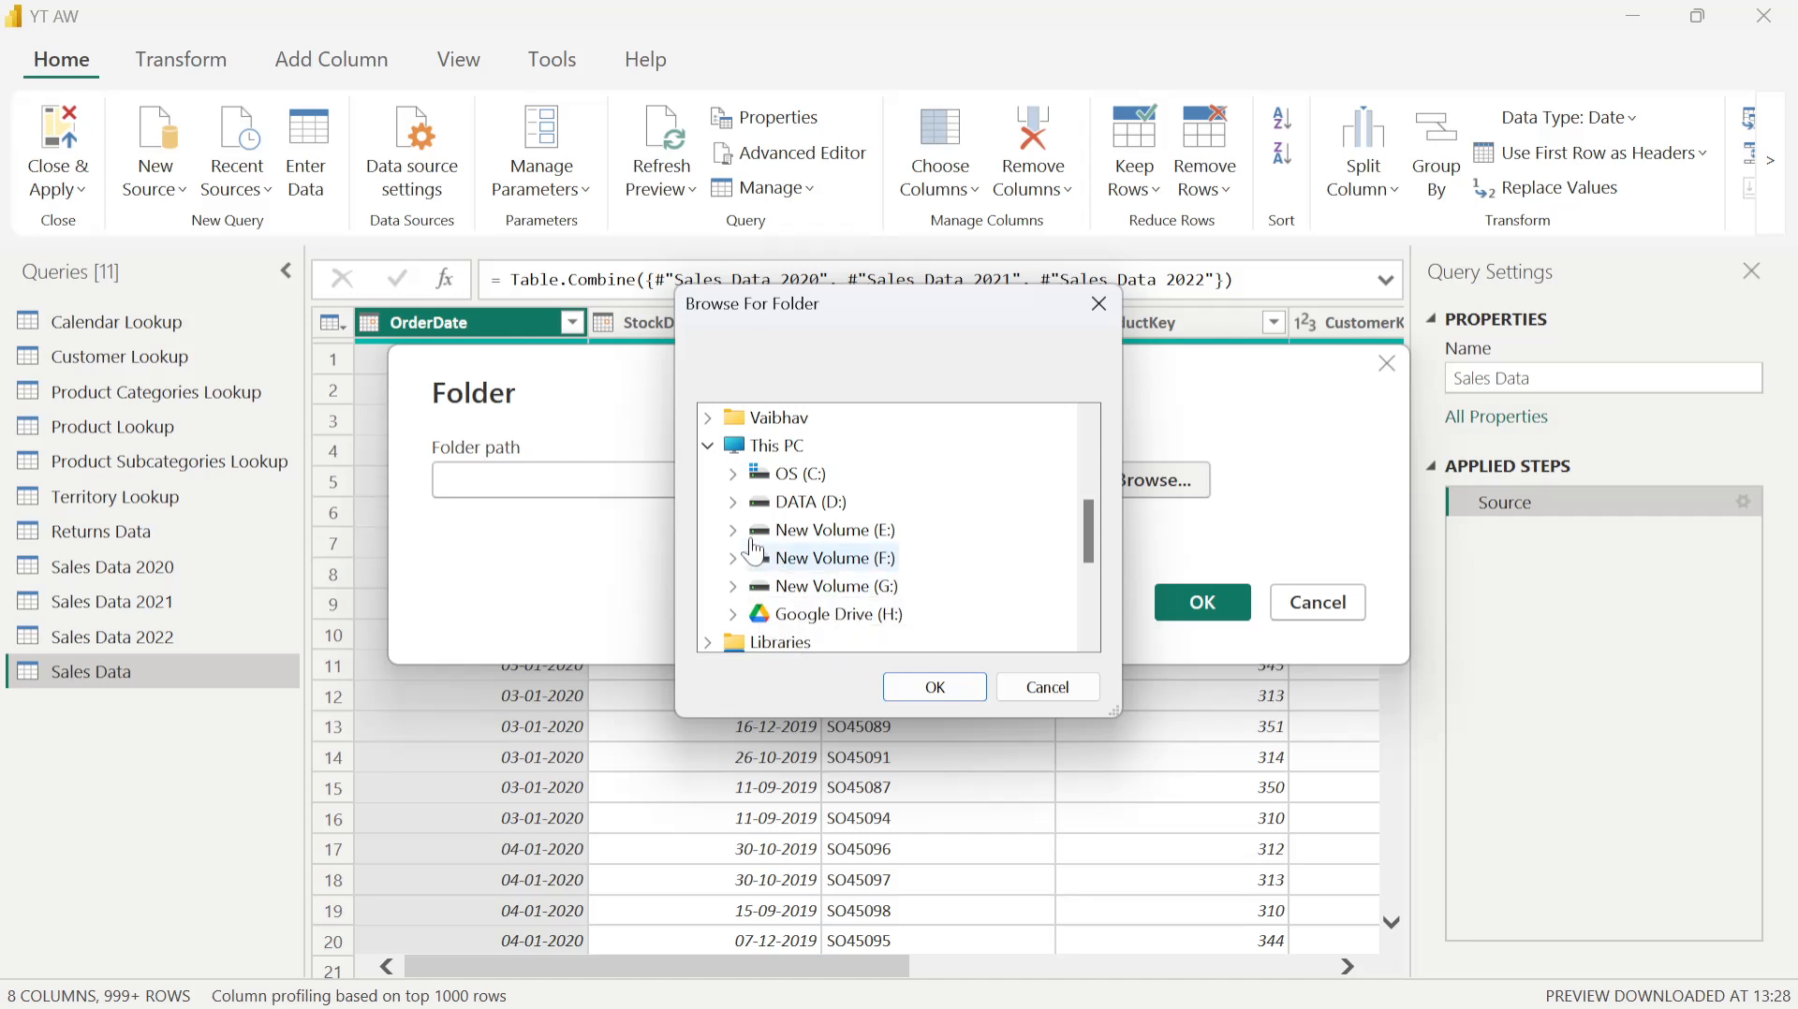
{"action": "left_click", "coordinate": [734, 502]}
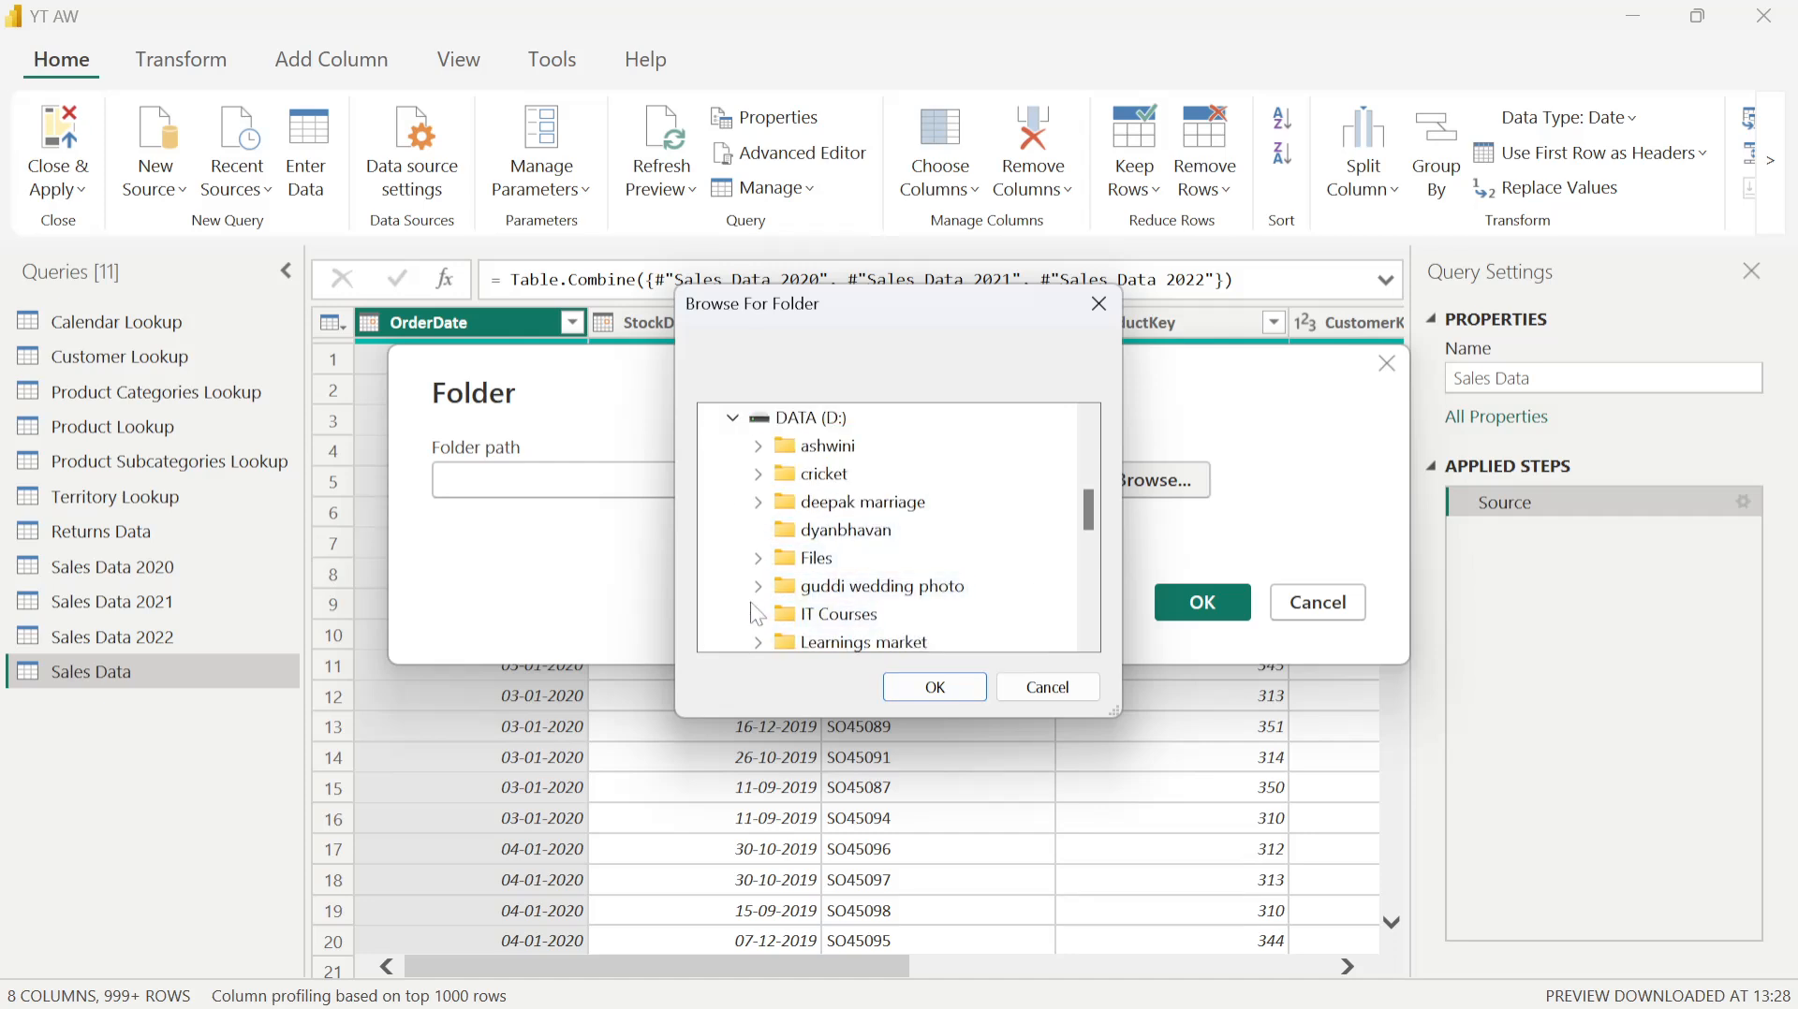
{"action": "left_click", "coordinate": [760, 628]}
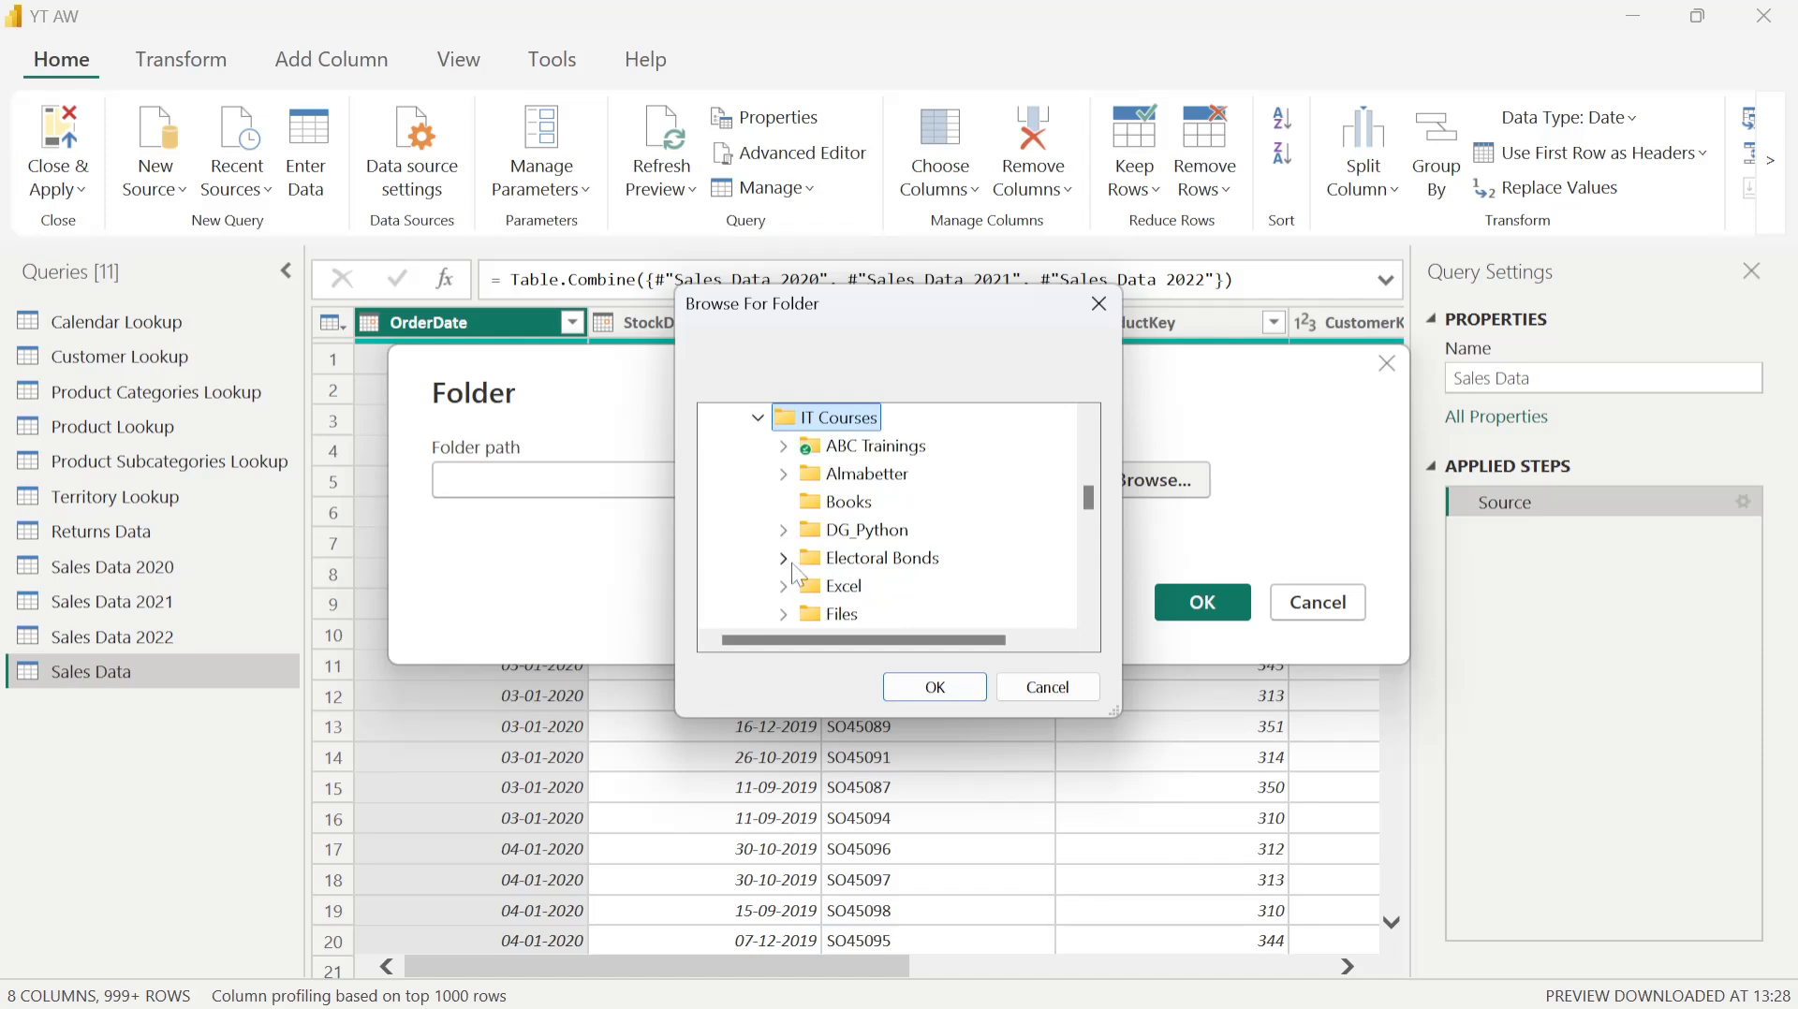
{"action": "left_click", "coordinate": [783, 614]}
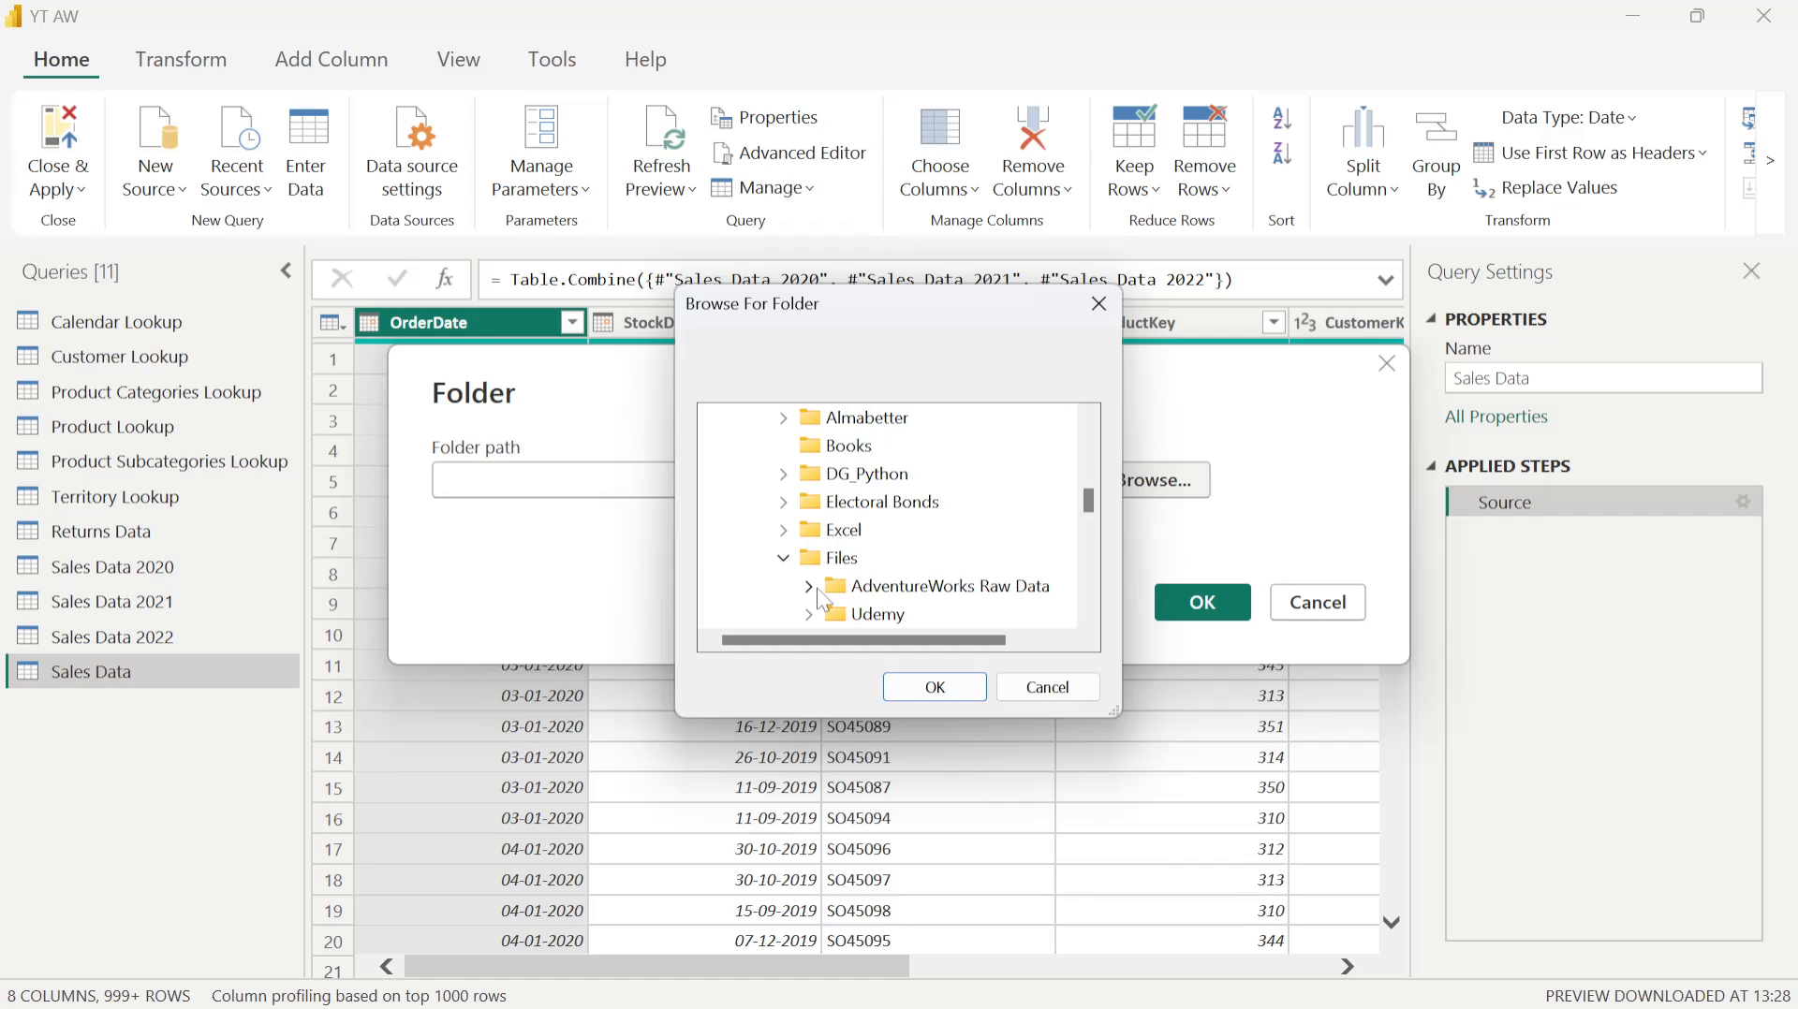
{"action": "left_click", "coordinate": [815, 588]}
{"action": "left_click", "coordinate": [906, 614]}
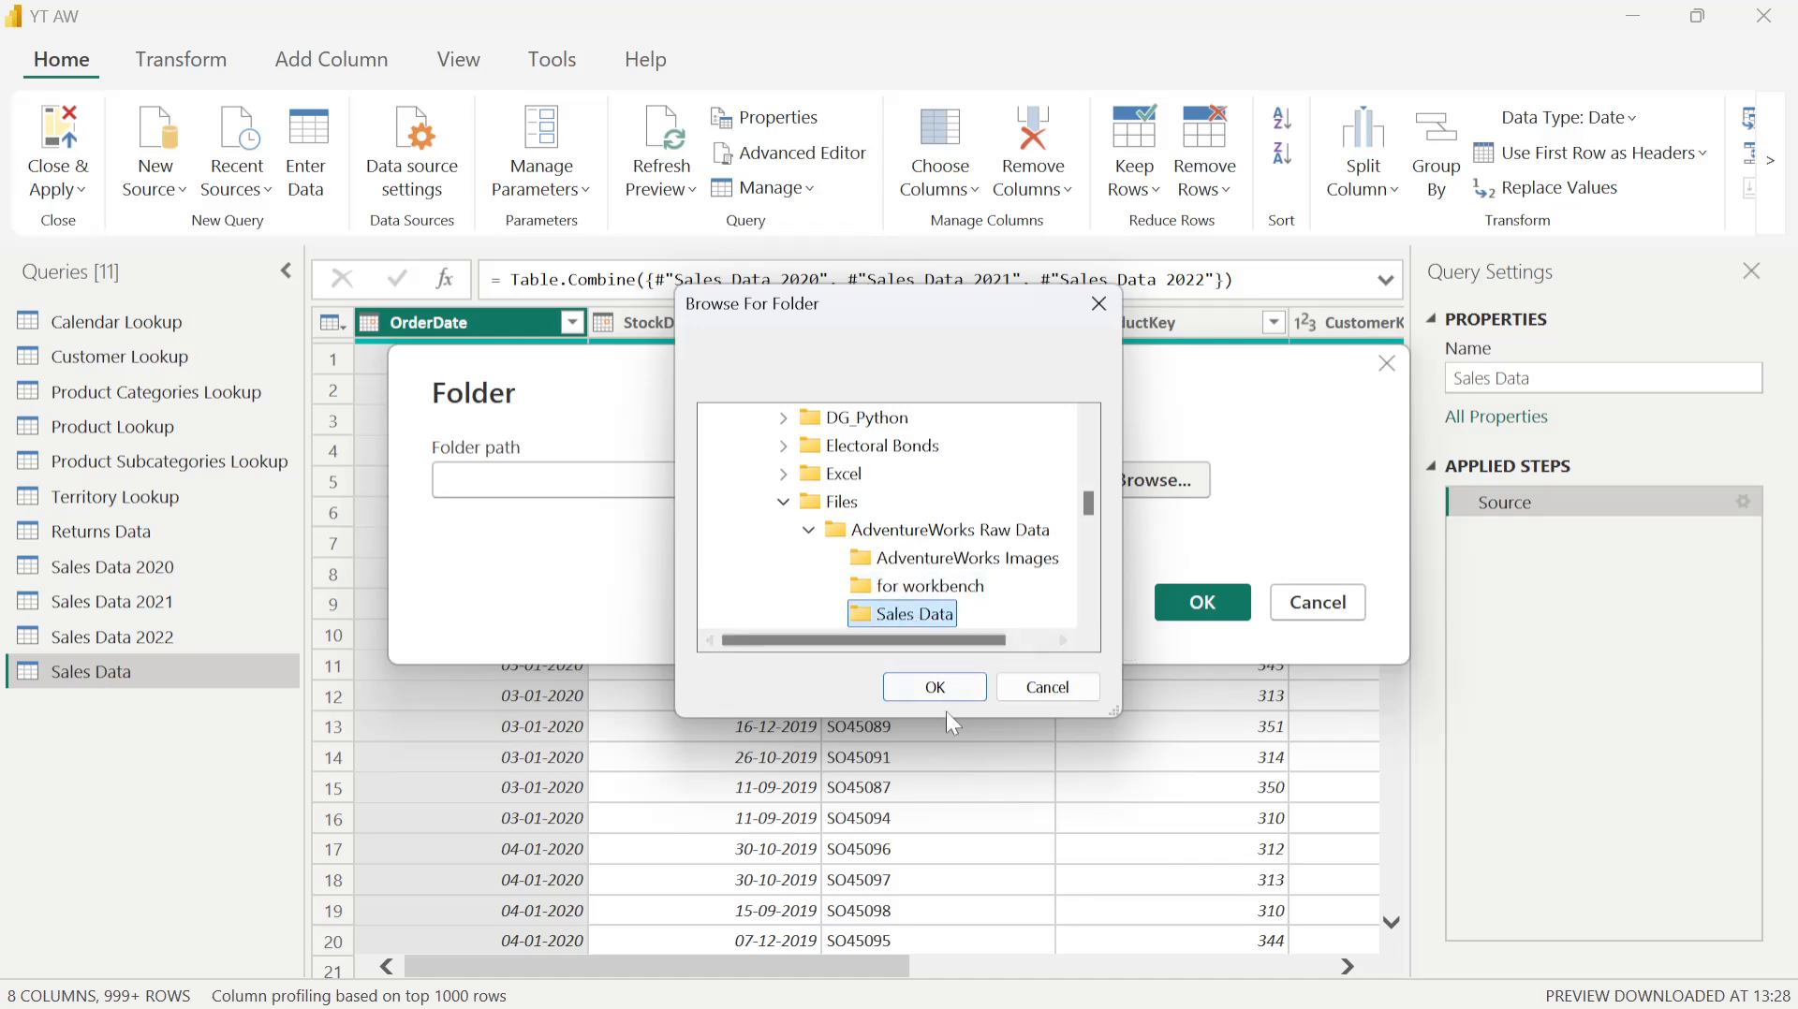
{"action": "left_click", "coordinate": [934, 687]}
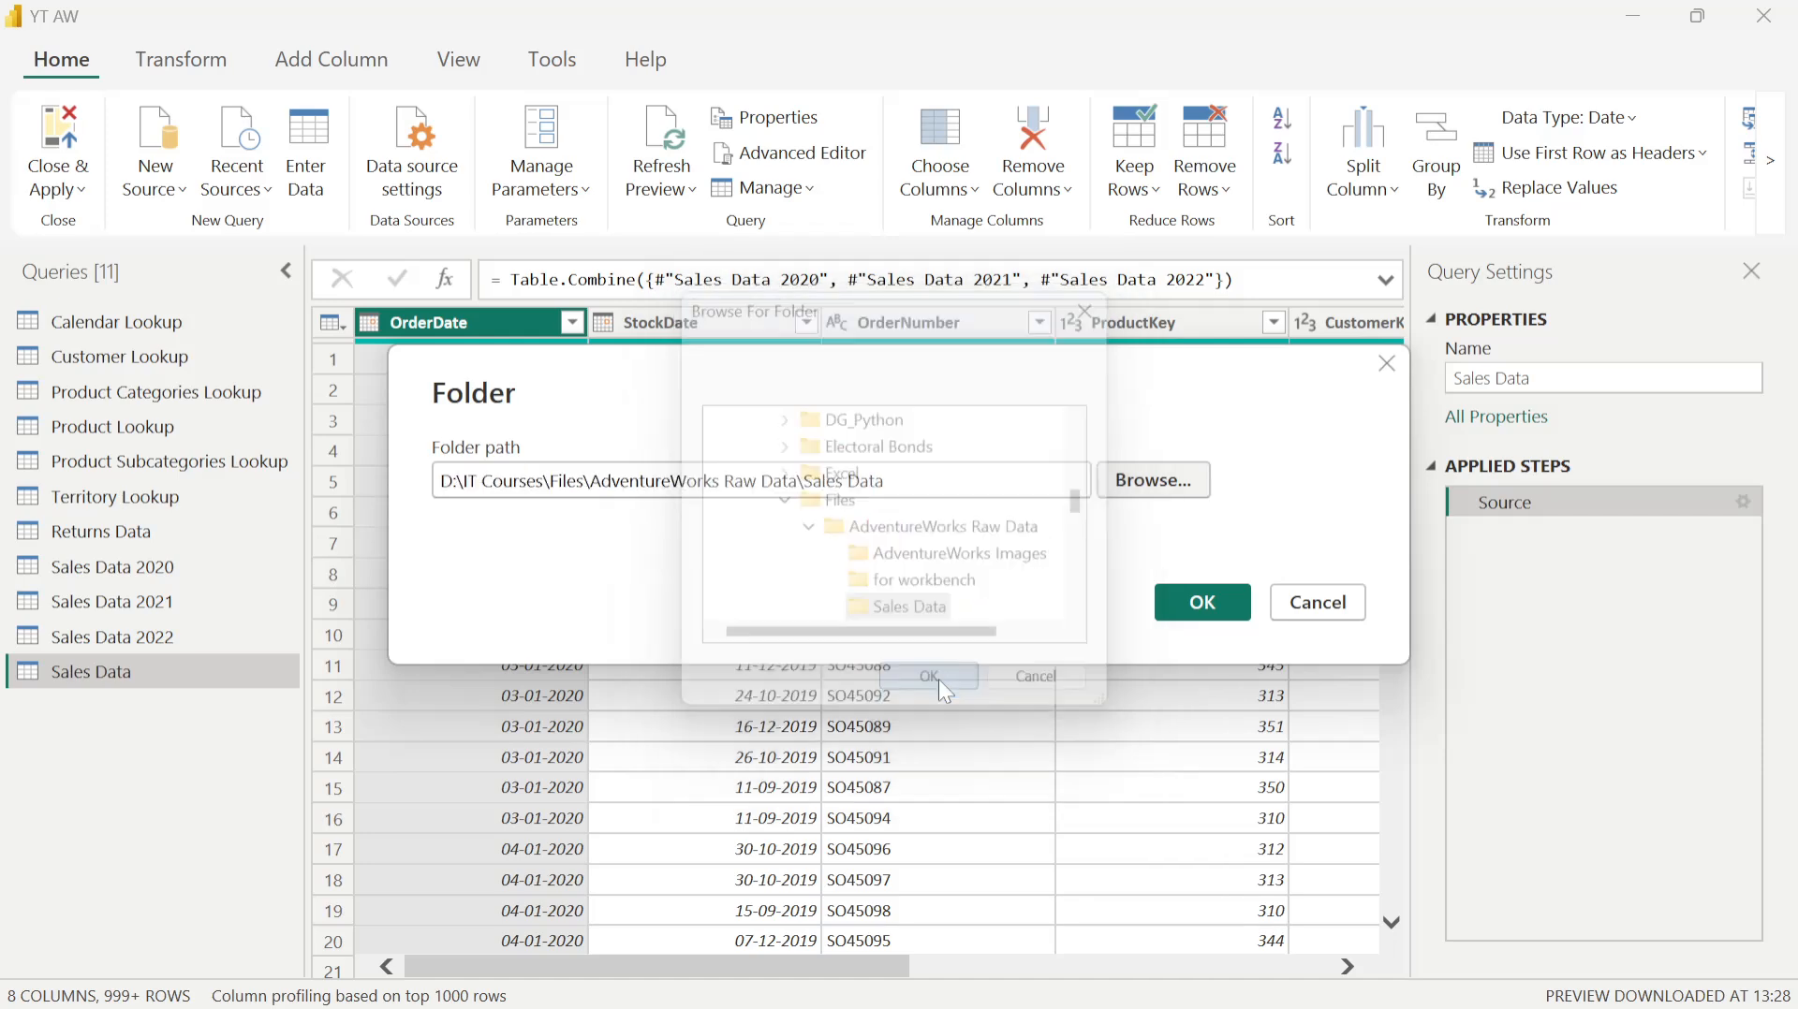
{"action": "left_click", "coordinate": [1212, 600]}
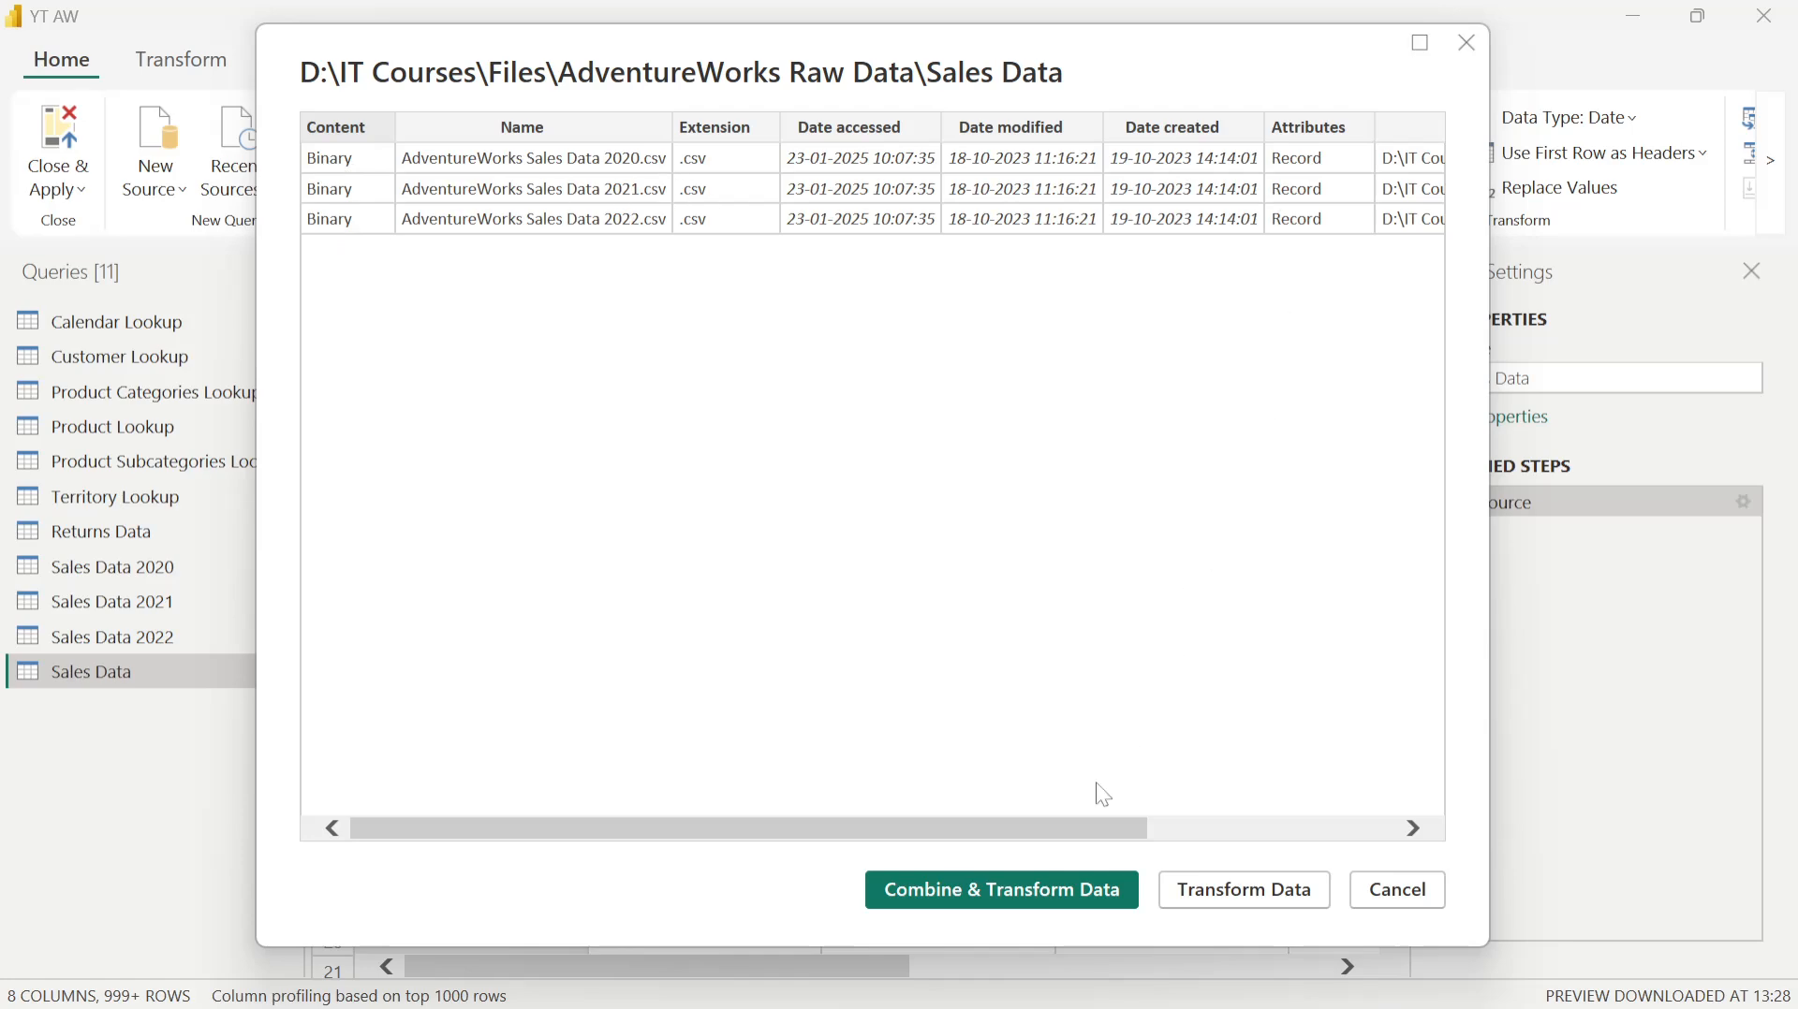
Step: Combine and transform the folder's sales CSV files after reviewing the preview, with the first file as sample and comma as delimiter
{"action": "left_click_drag", "start_coordinate": [1086, 836], "coordinate": [1047, 799]}
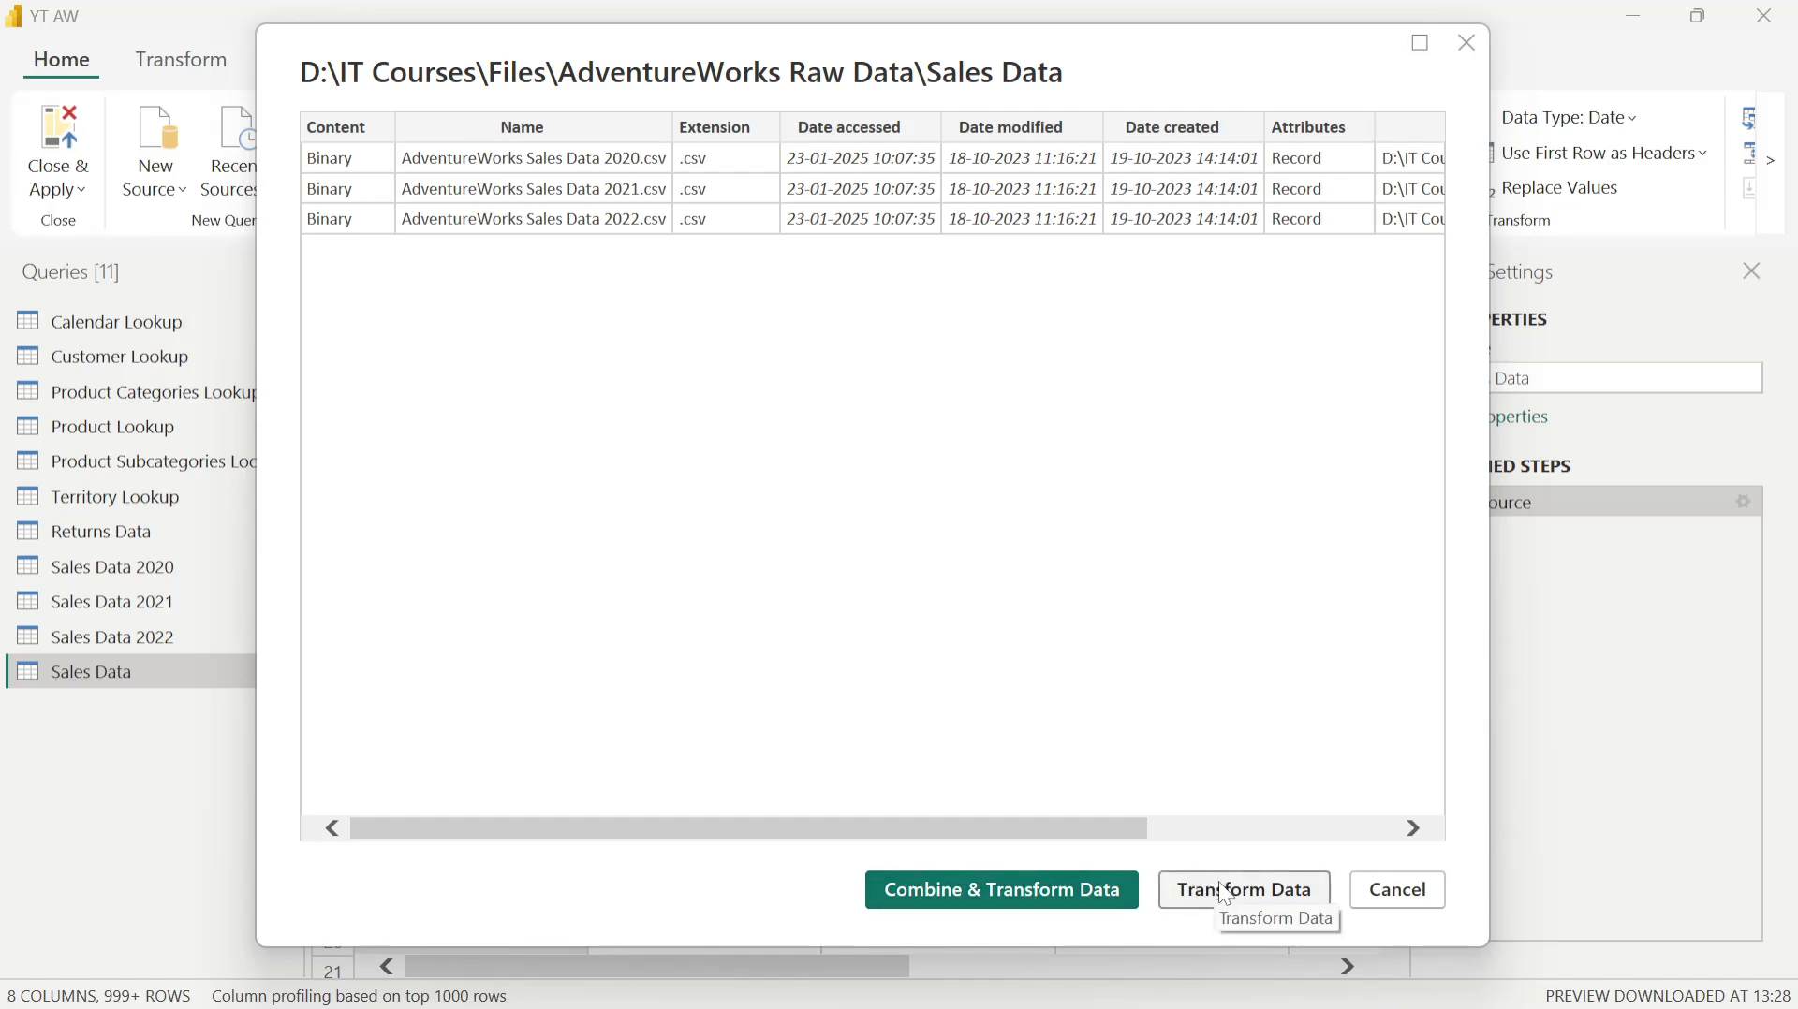
{"action": "left_click", "coordinate": [1031, 894]}
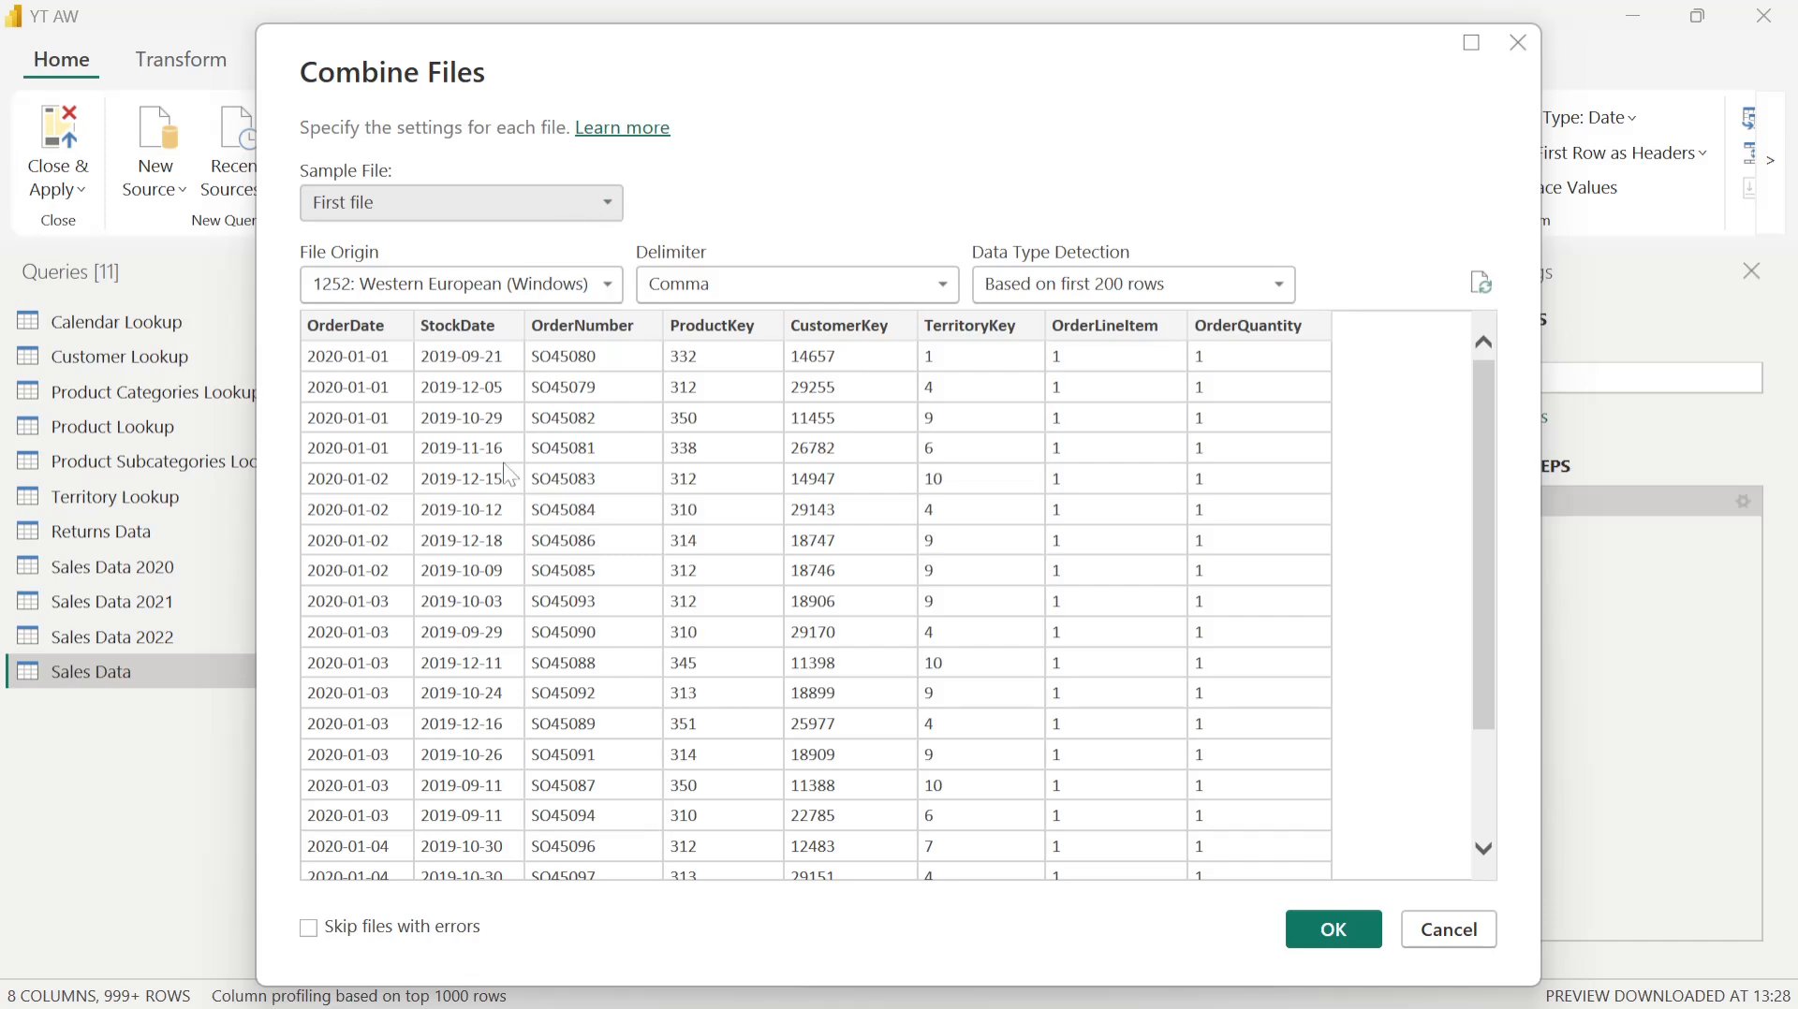
{"action": "scroll", "coordinate": [511, 475], "scroll_direction": "down", "scroll_amount": 3}
{"action": "scroll", "coordinate": [511, 475], "scroll_direction": "up", "scroll_amount": 5}
{"action": "scroll", "coordinate": [510, 474], "scroll_direction": "down", "scroll_amount": 5}
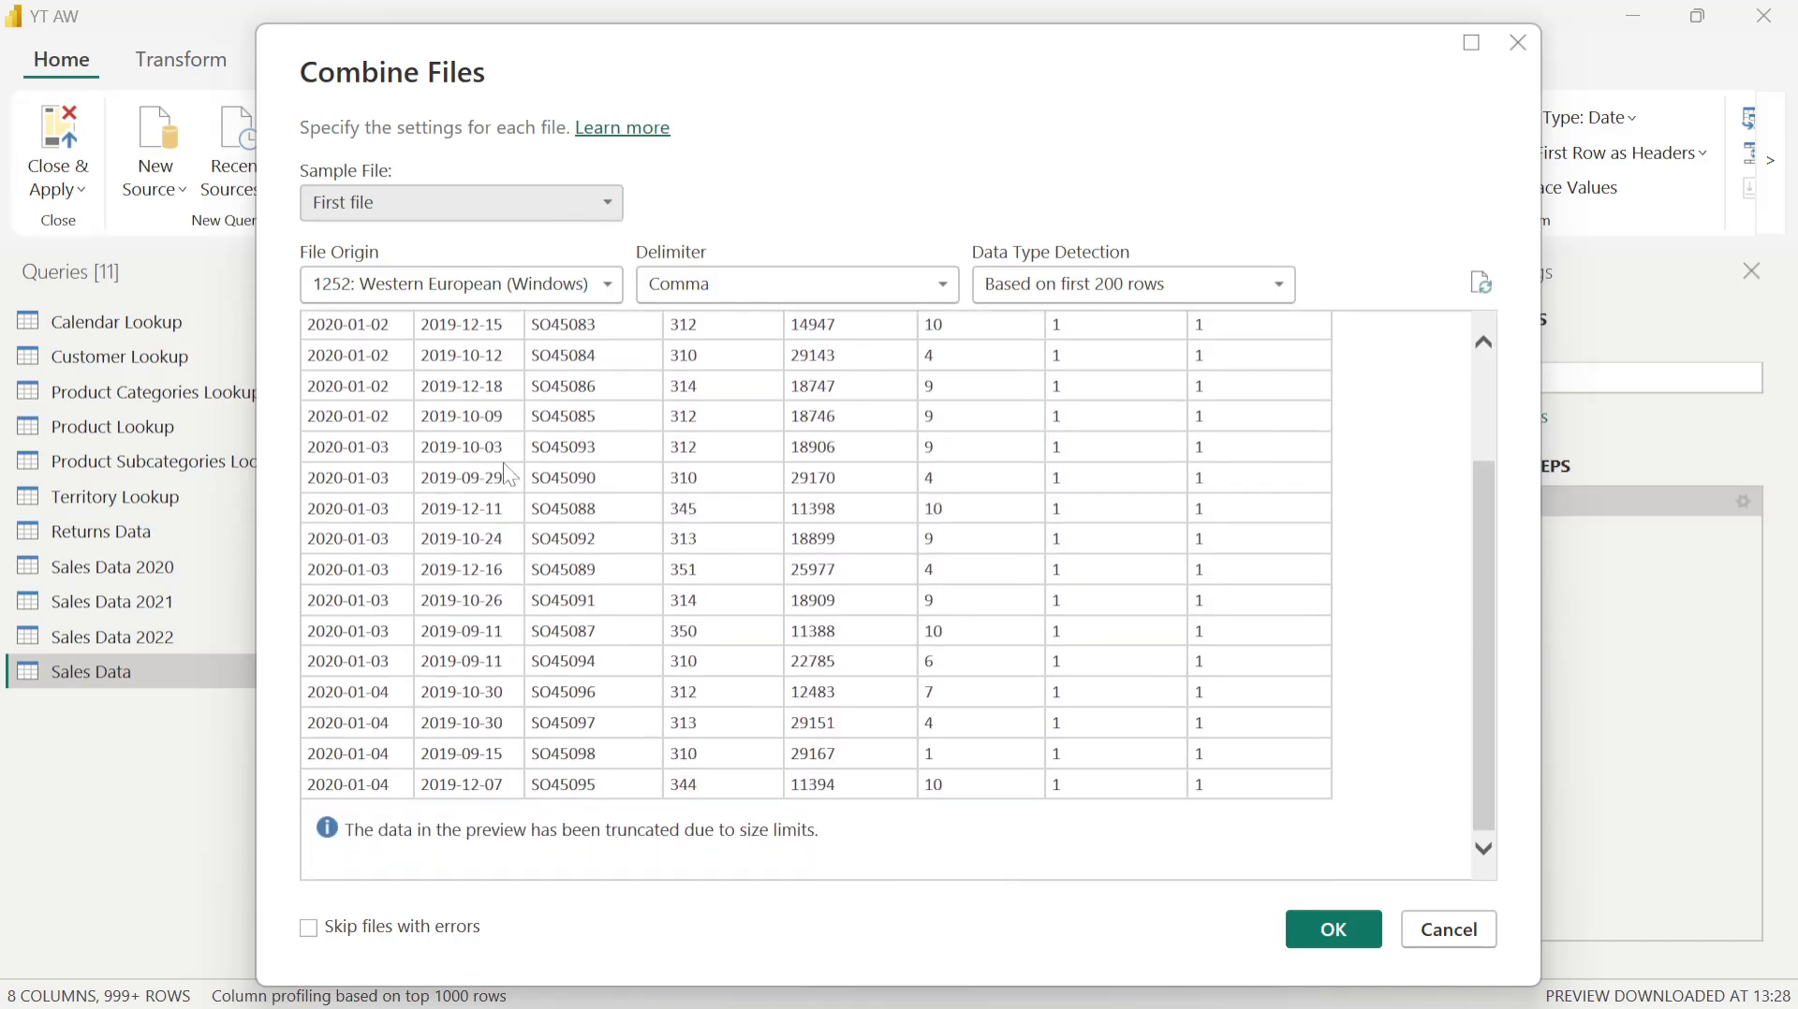
{"action": "scroll", "coordinate": [596, 671], "scroll_direction": "up", "scroll_amount": 5}
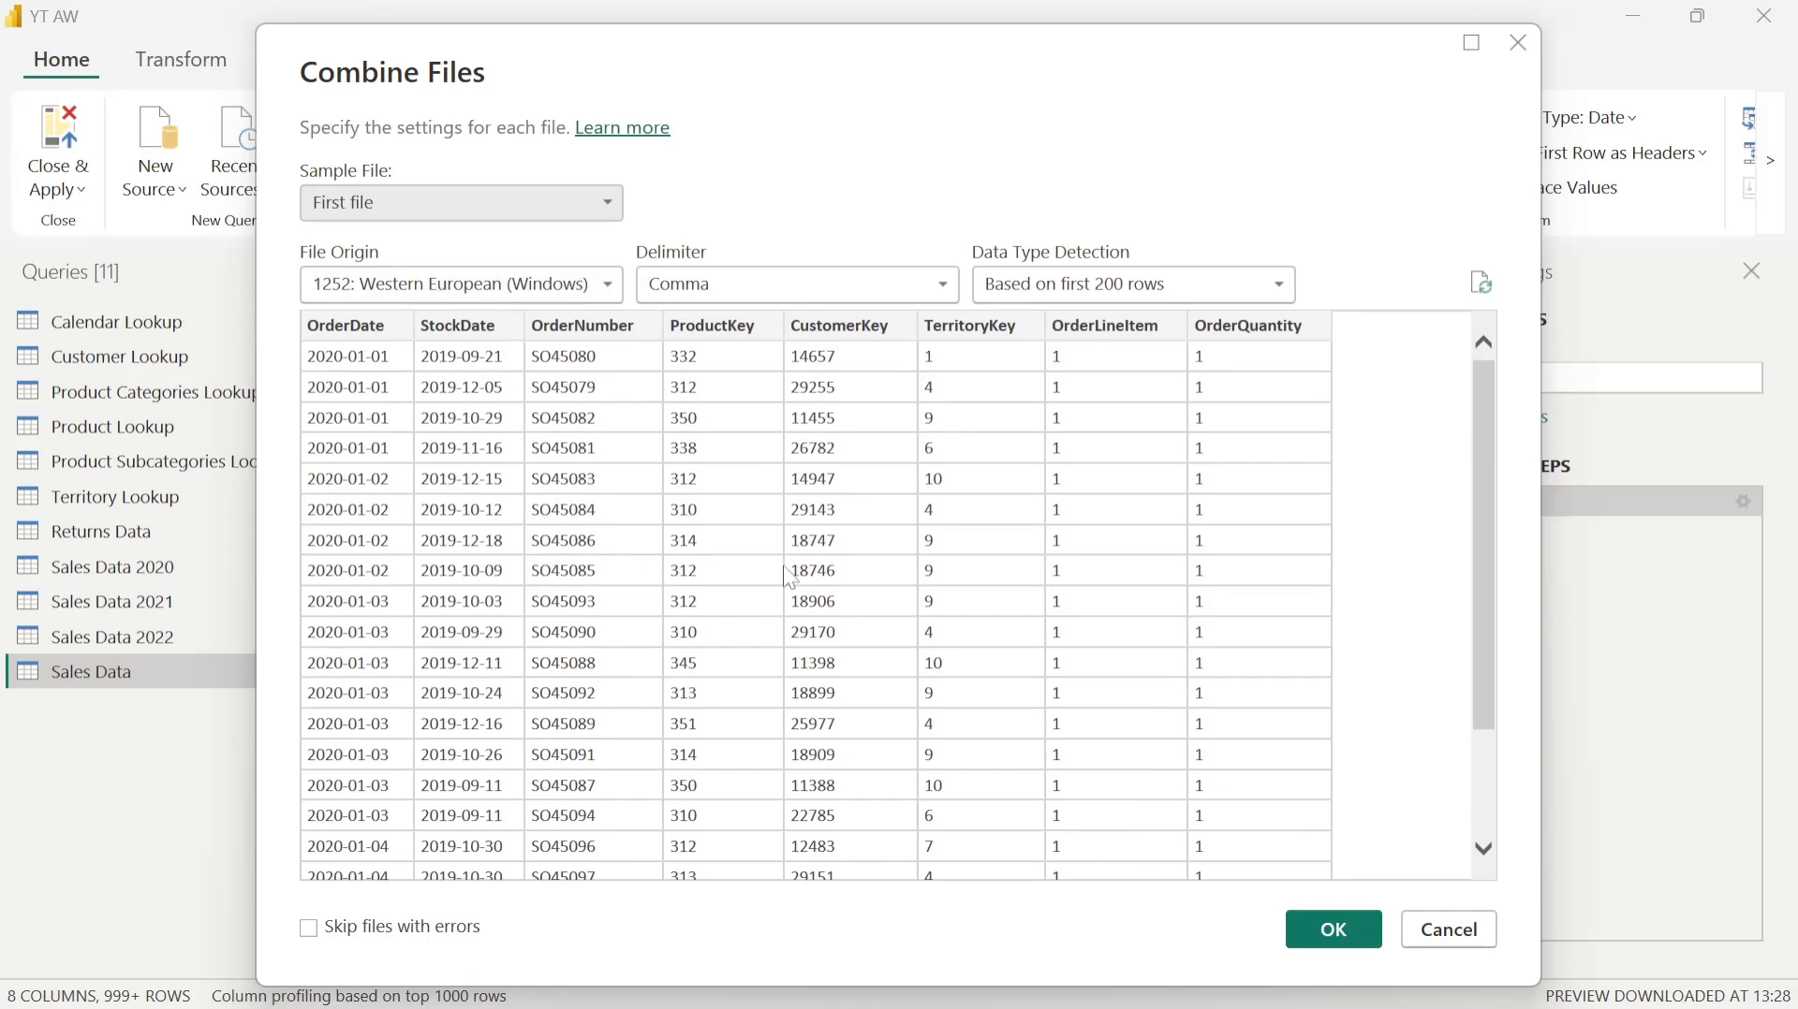
{"action": "scroll", "coordinate": [806, 646], "scroll_direction": "down", "scroll_amount": 3}
{"action": "scroll", "coordinate": [807, 668], "scroll_direction": "up", "scroll_amount": 3}
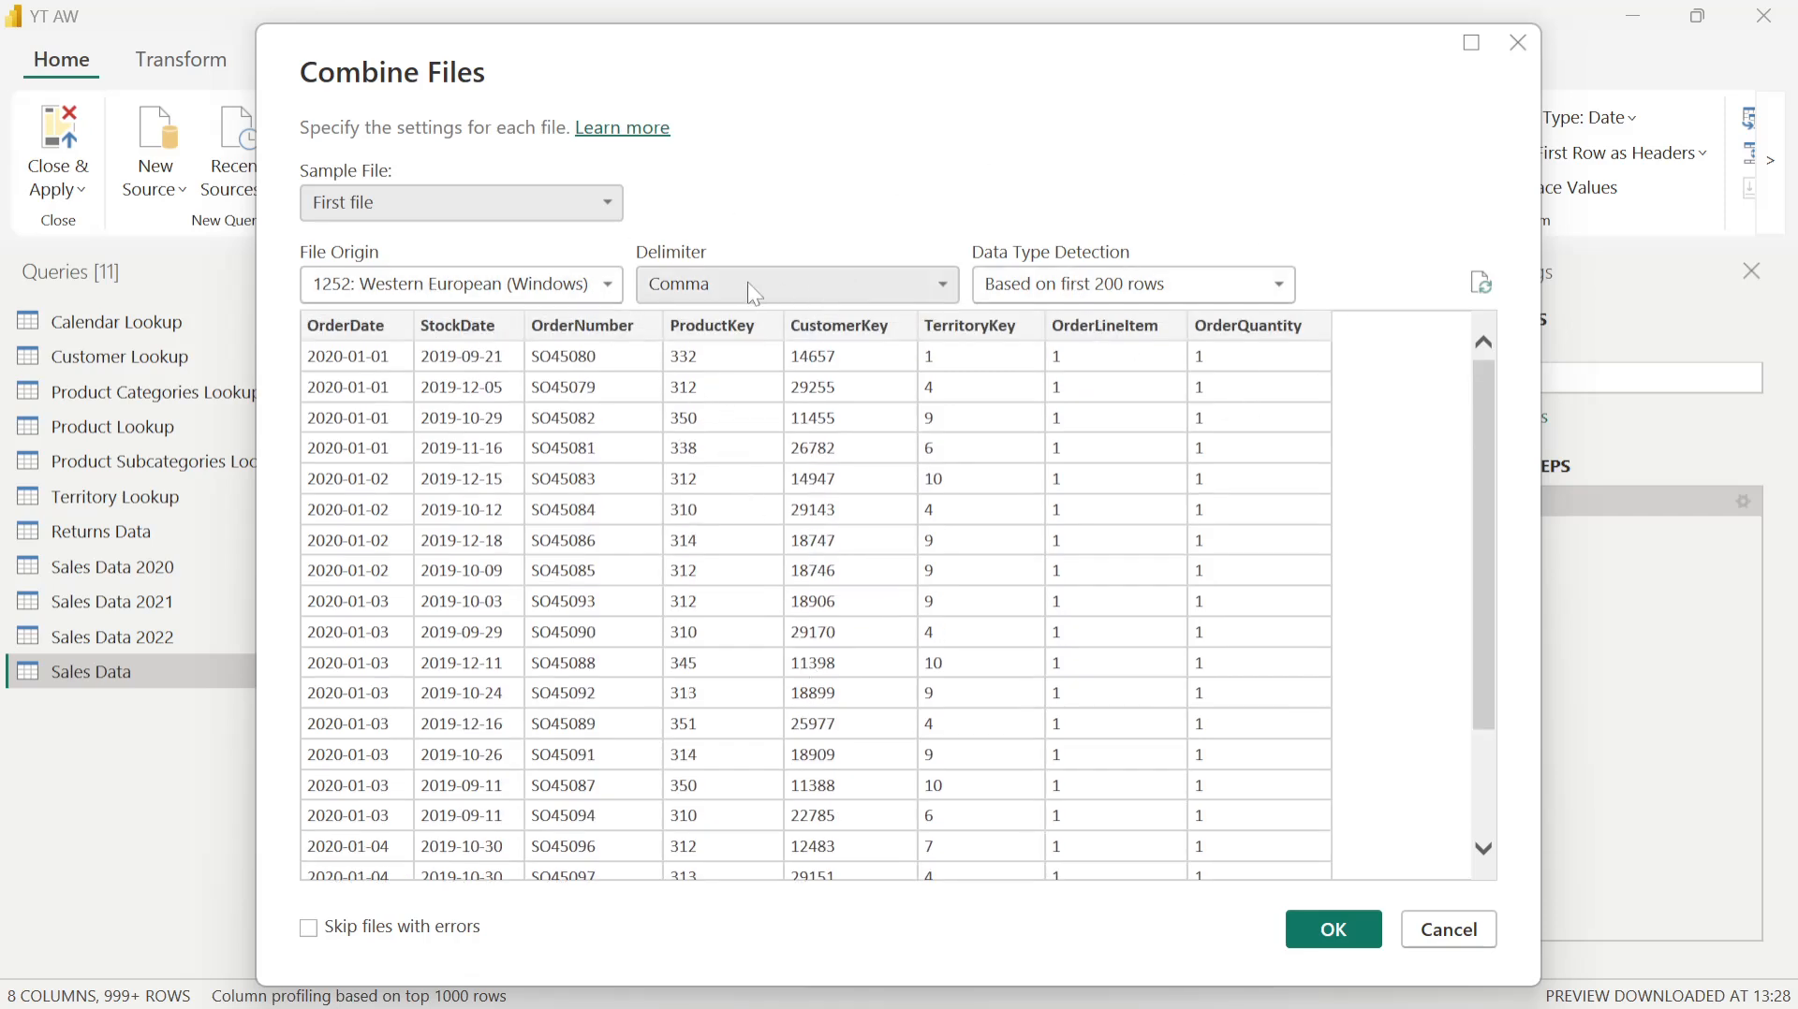
{"action": "scroll", "coordinate": [768, 740], "scroll_direction": "down", "scroll_amount": 3}
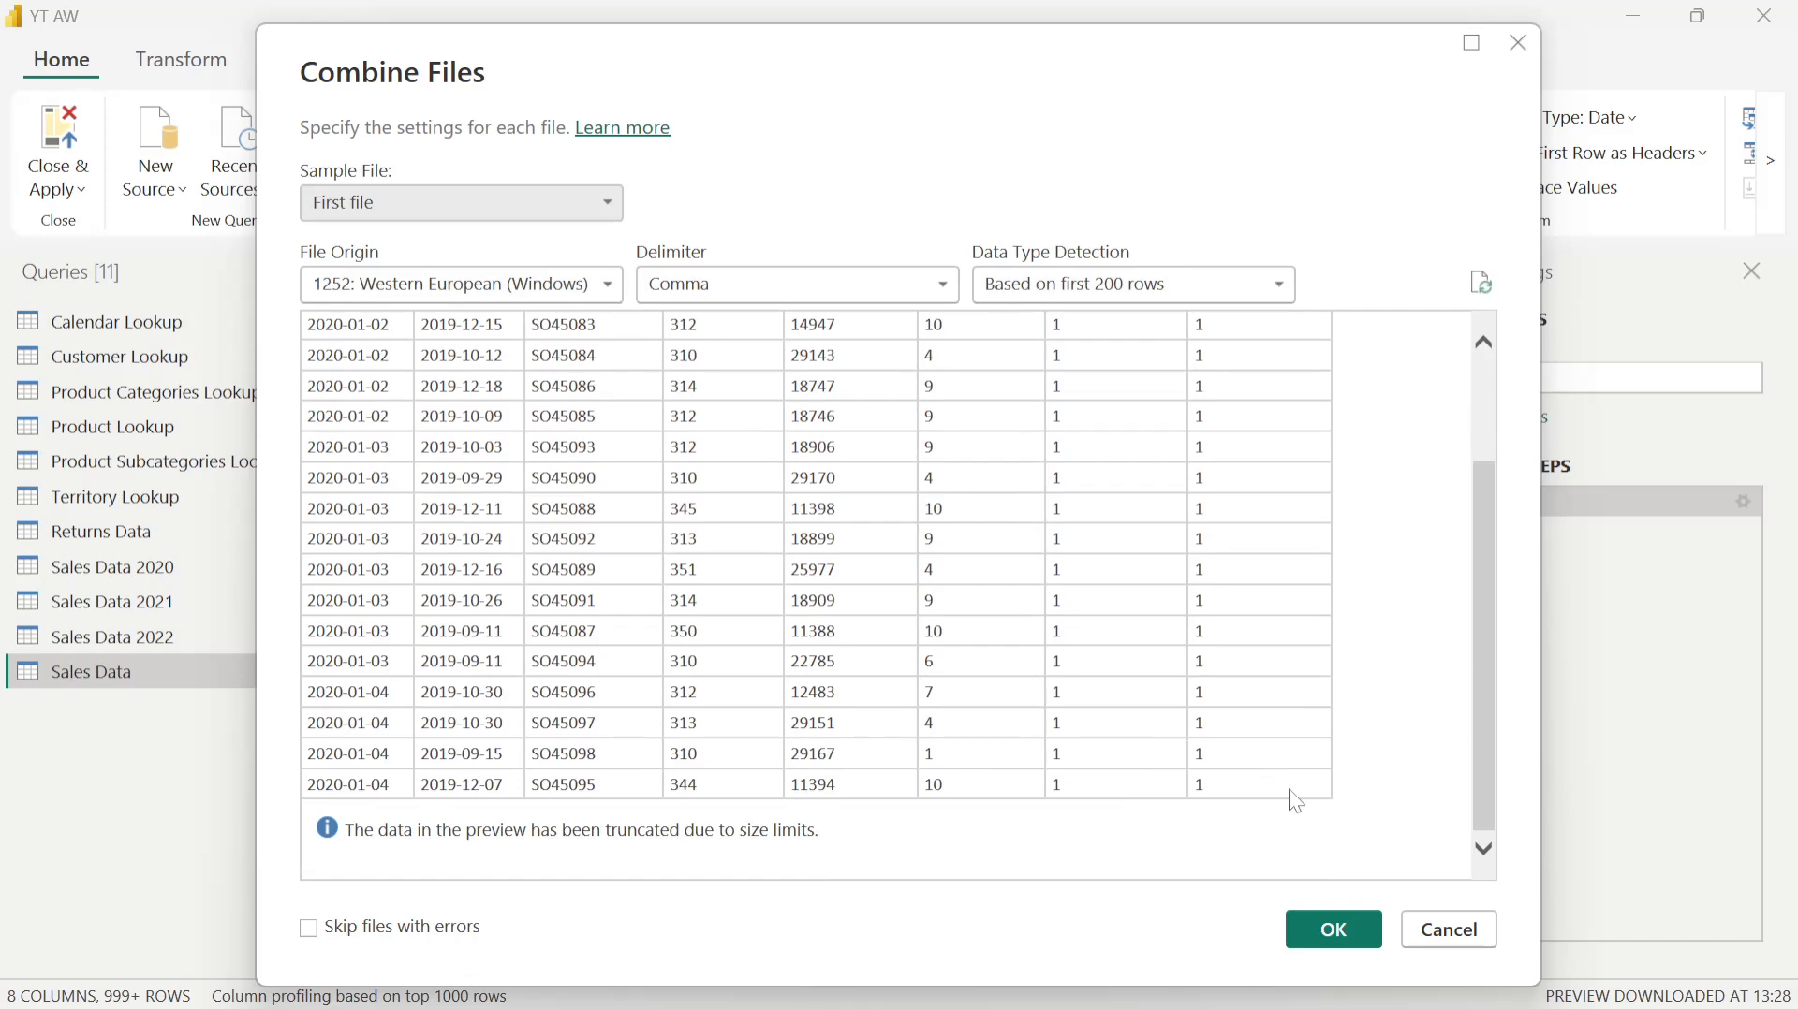
{"action": "left_click", "coordinate": [1337, 931]}
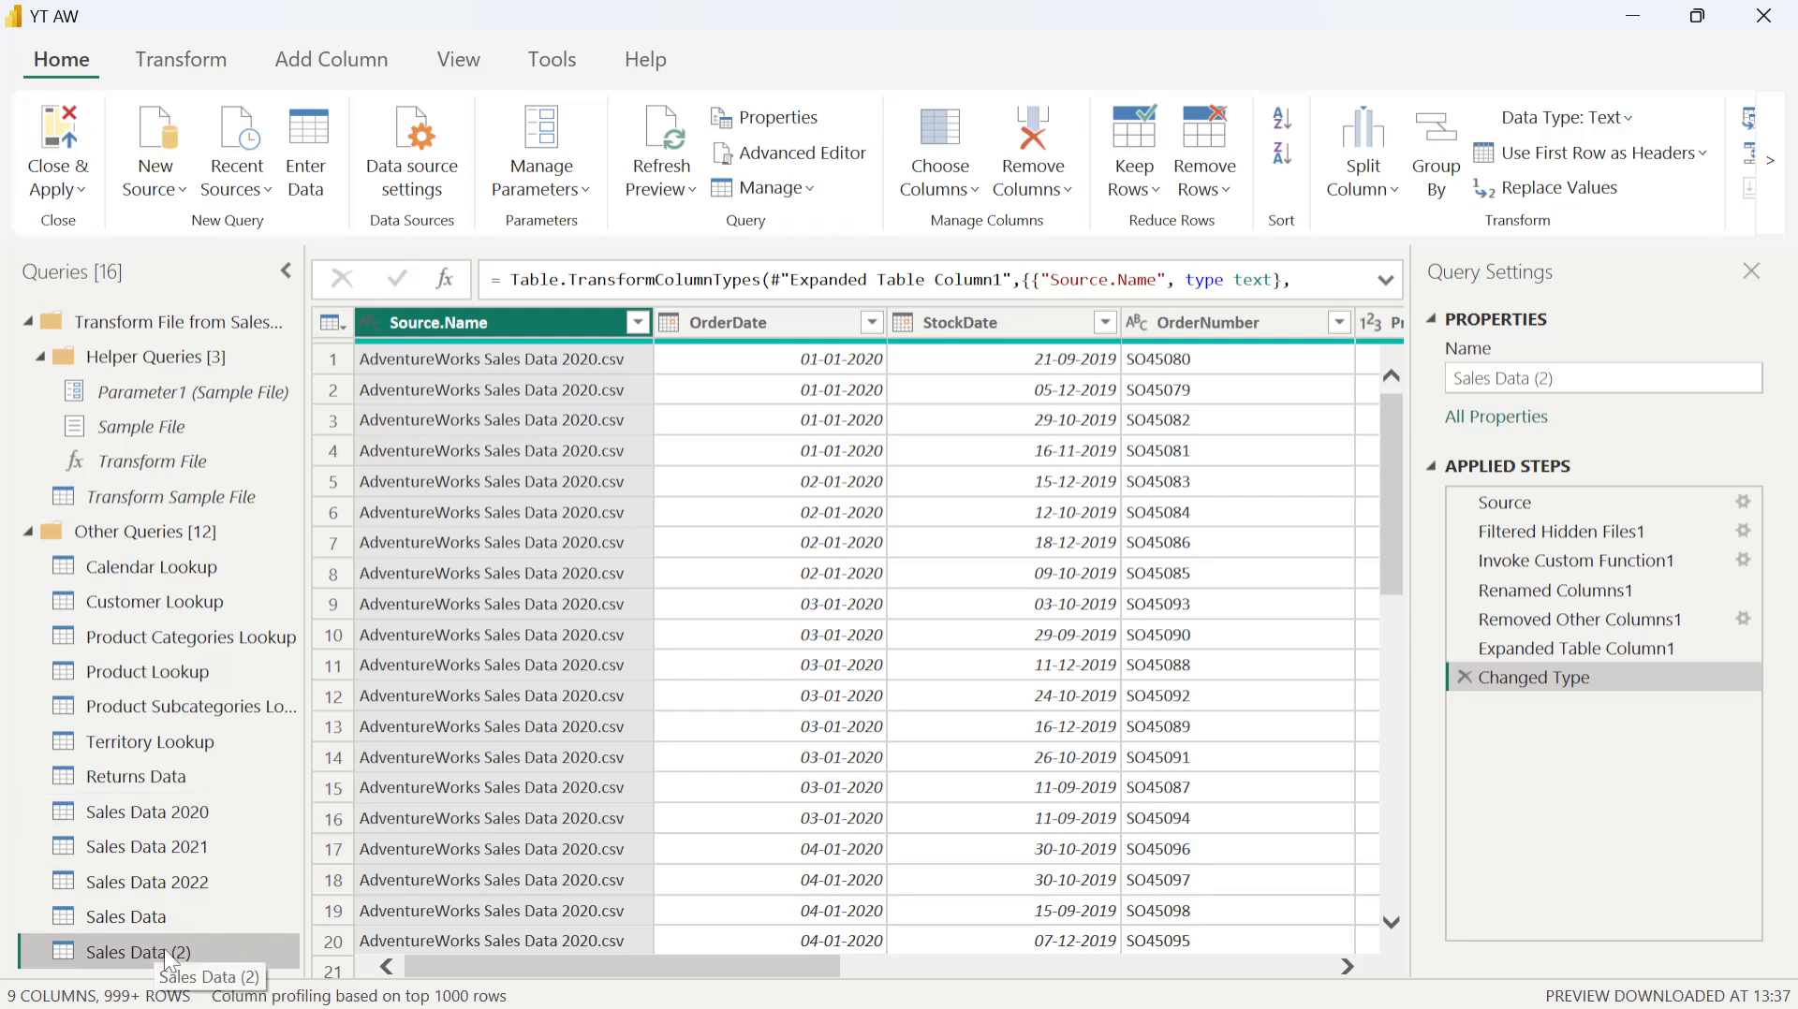
Step: Rename the appended Sales Data query as Sales Data - FIles and the folder-based Sales Data (2) query as Sales Data
{"action": "left_click", "coordinate": [166, 919]}
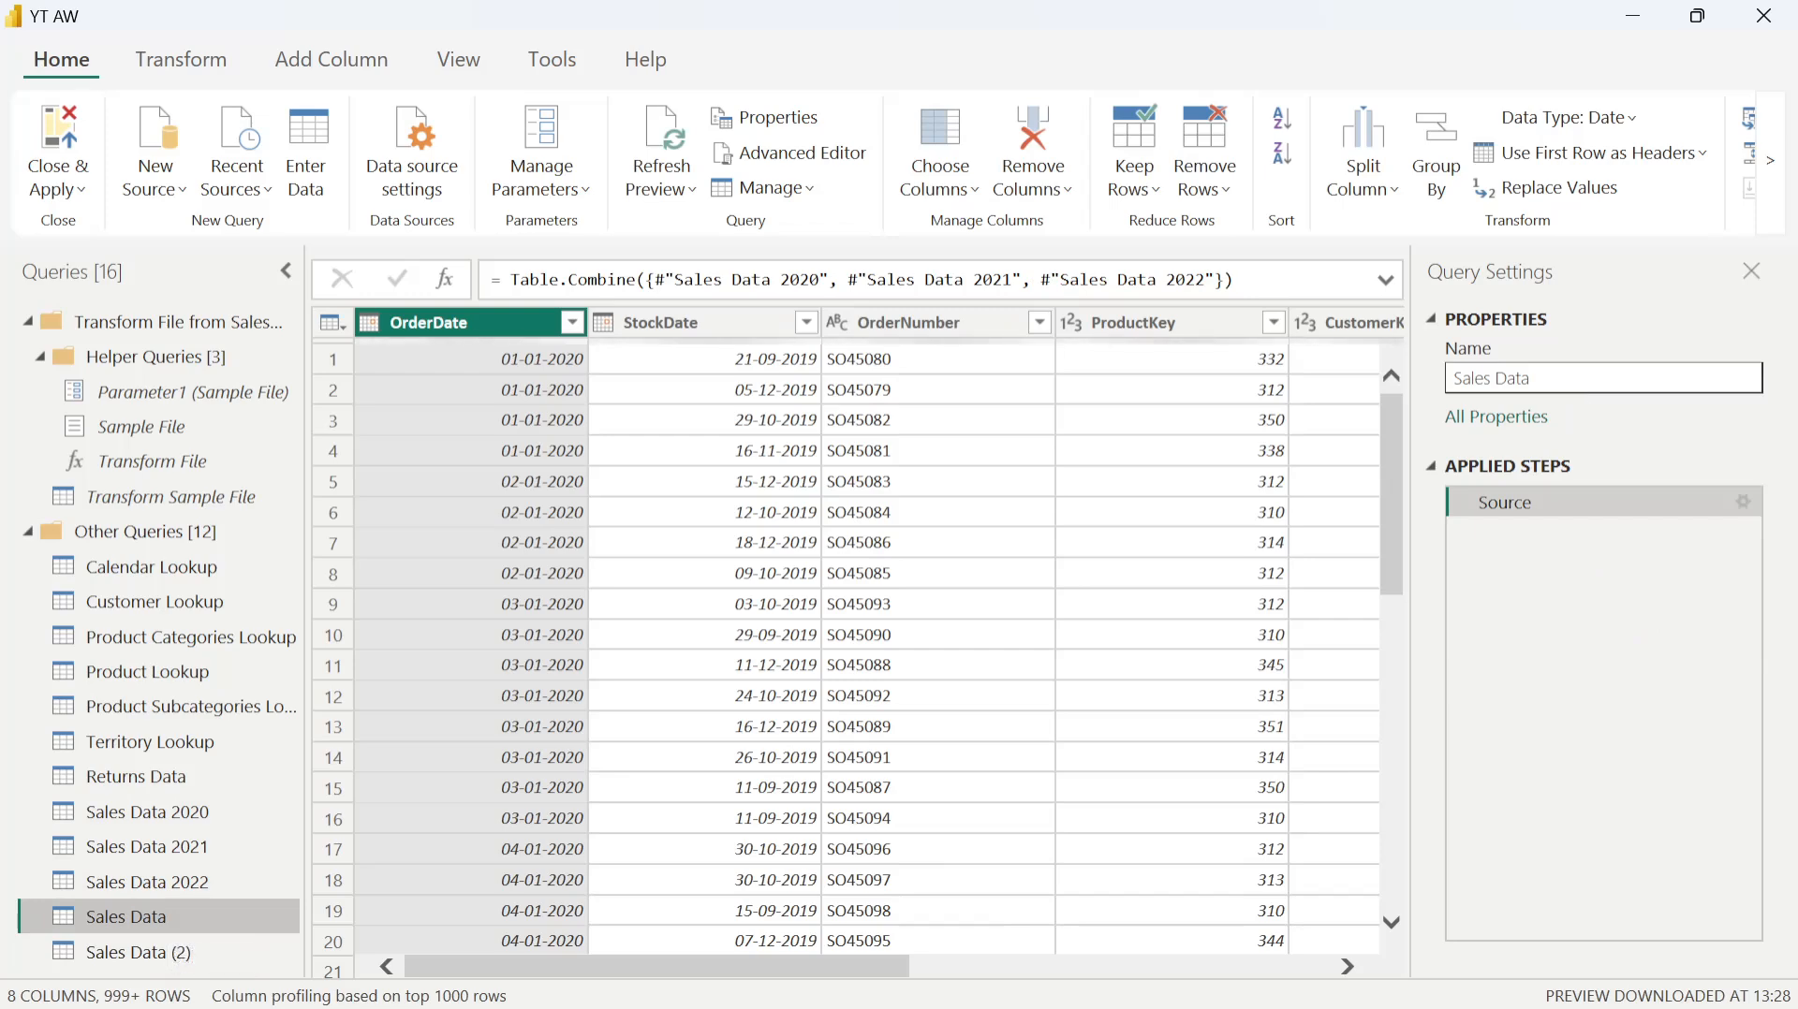
{"action": "left_click", "coordinate": [1587, 380]}
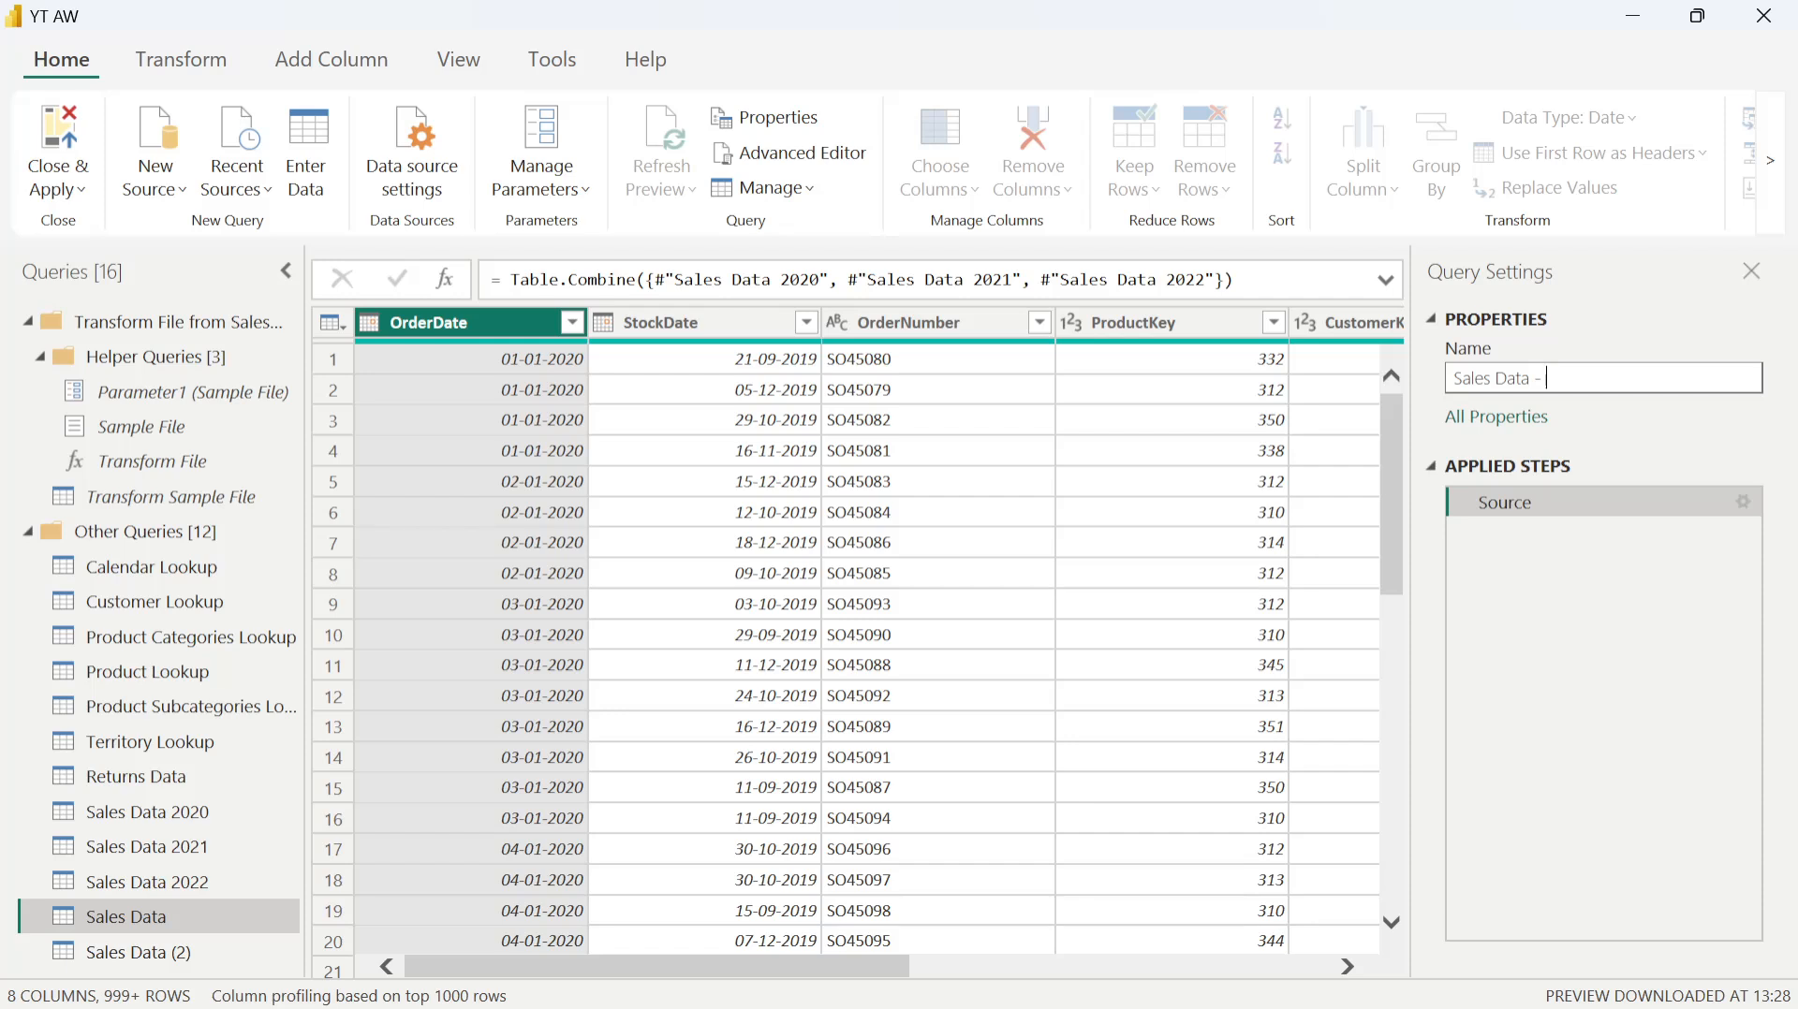
{"action": "key", "text": "Return"}
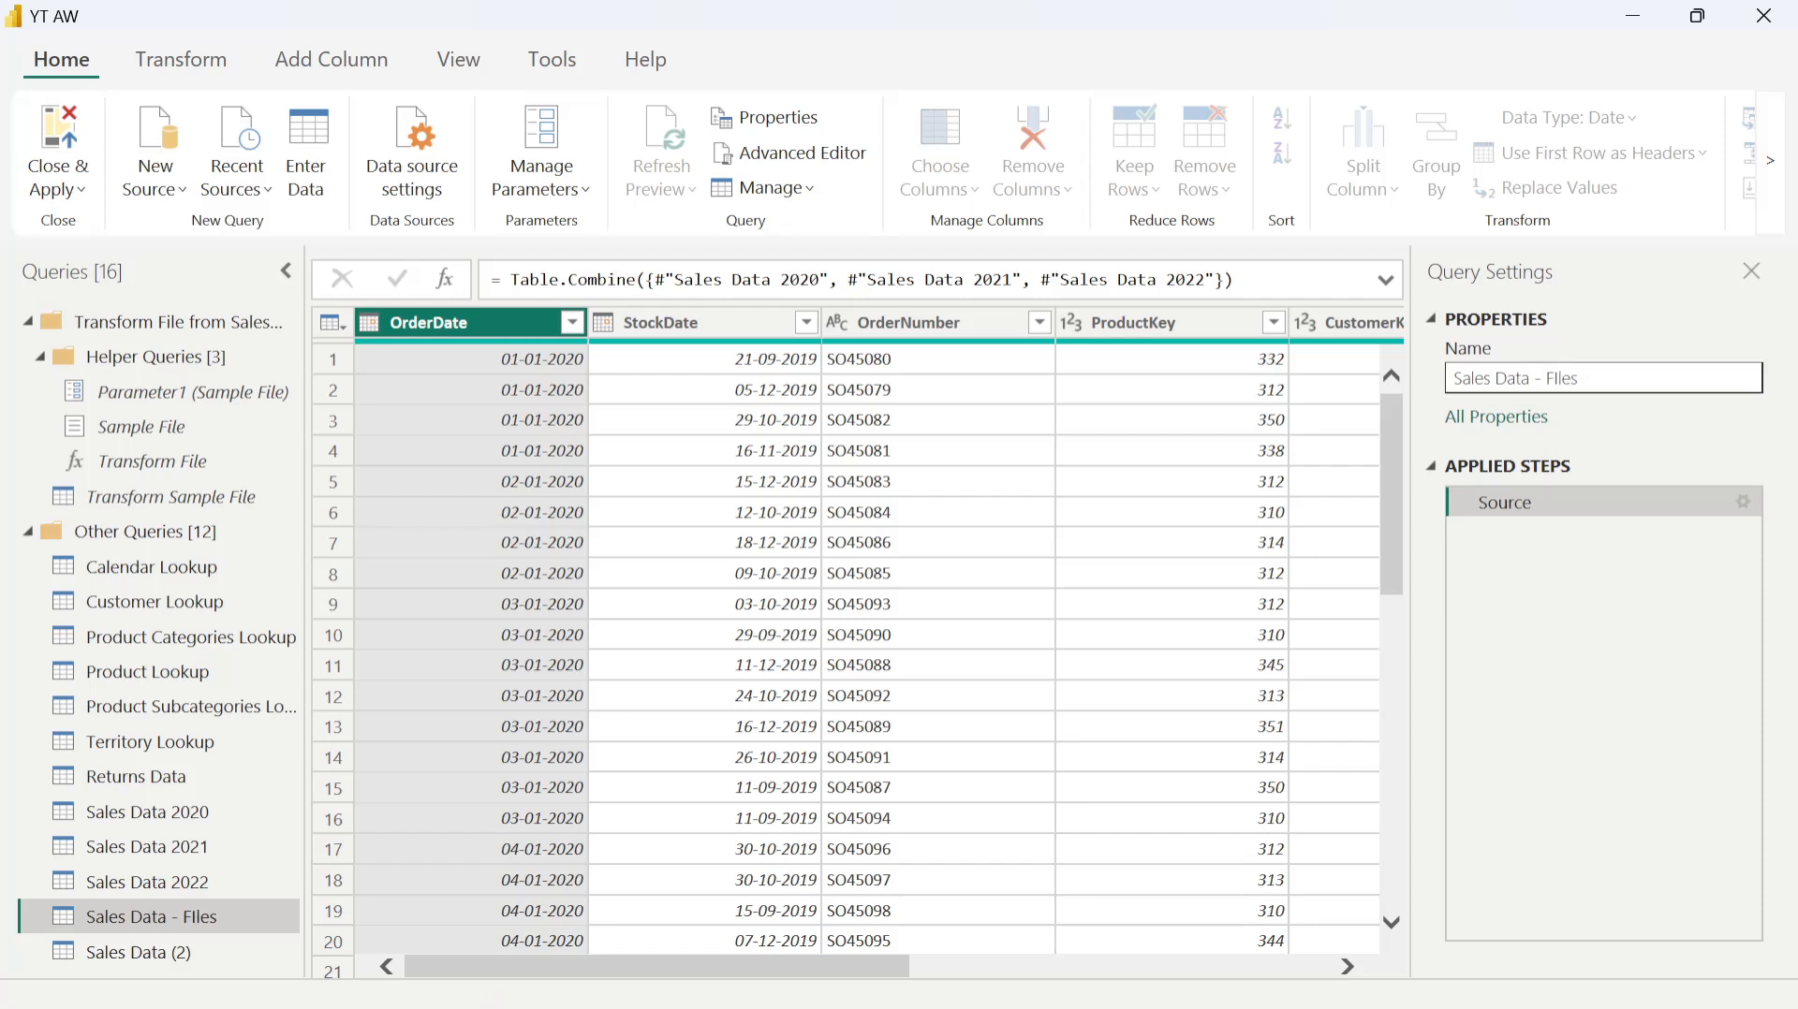
{"action": "left_click", "coordinate": [196, 948]}
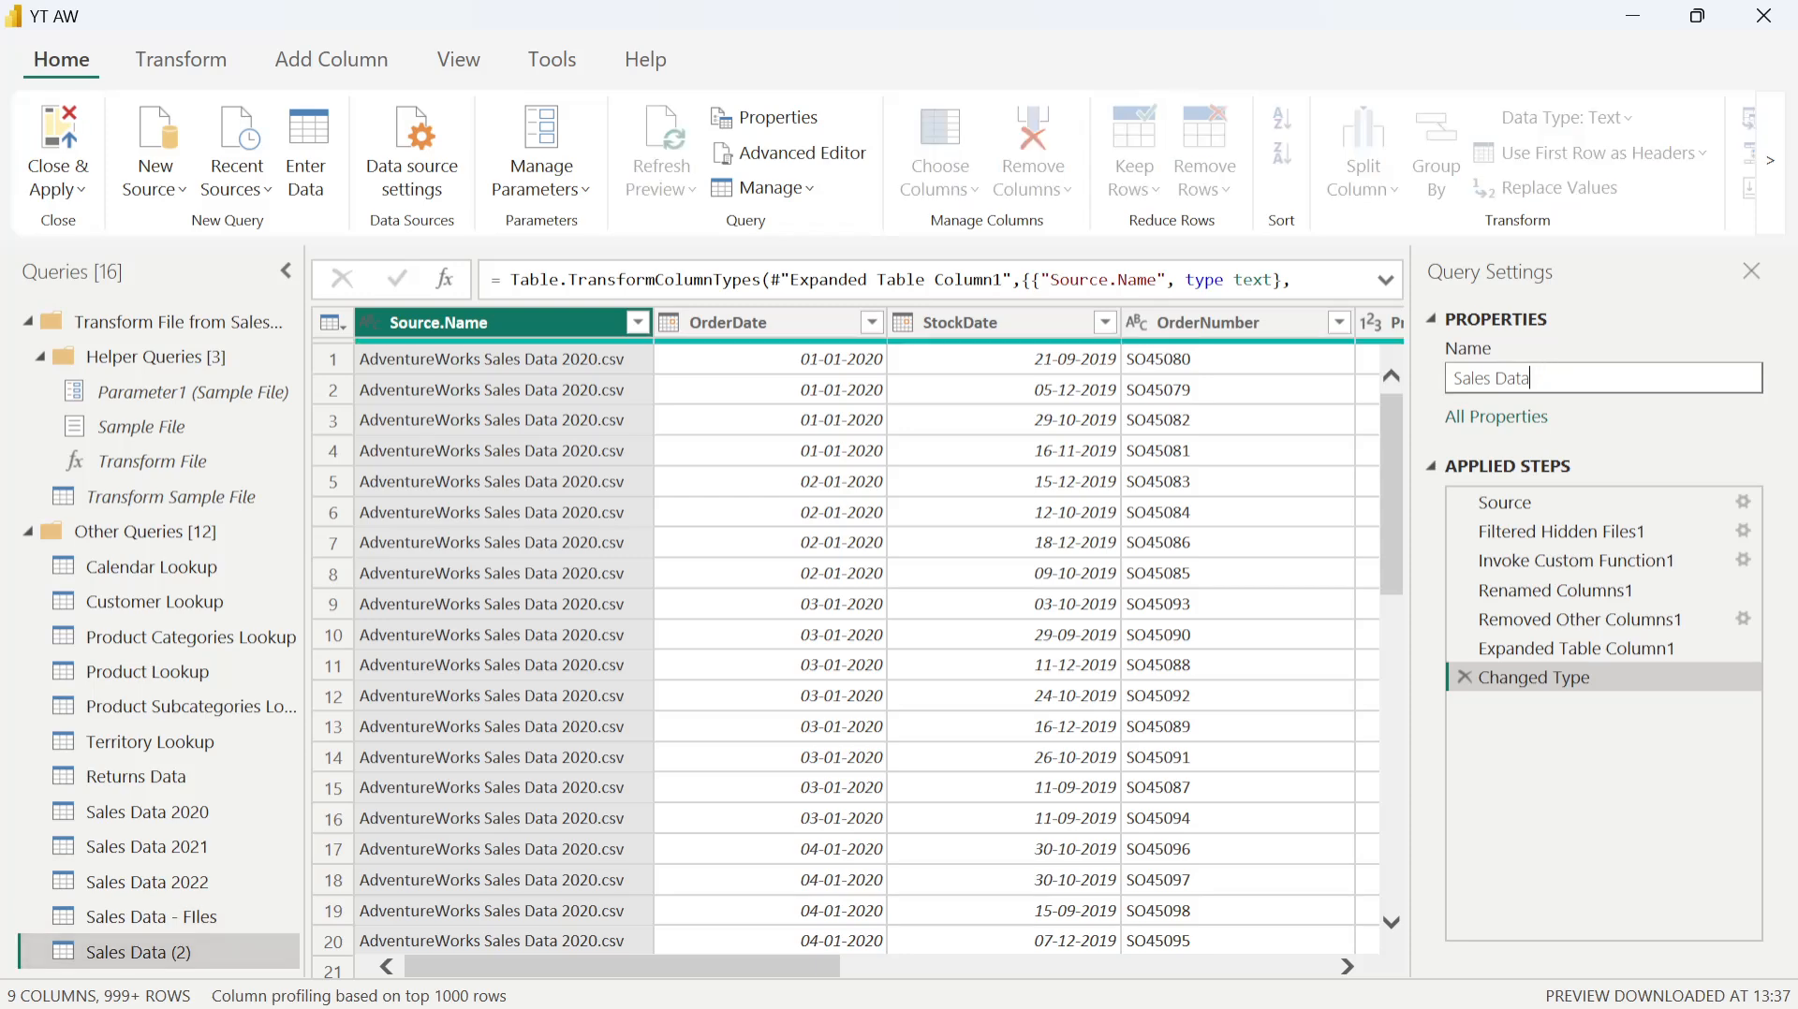
{"action": "key", "text": "Return"}
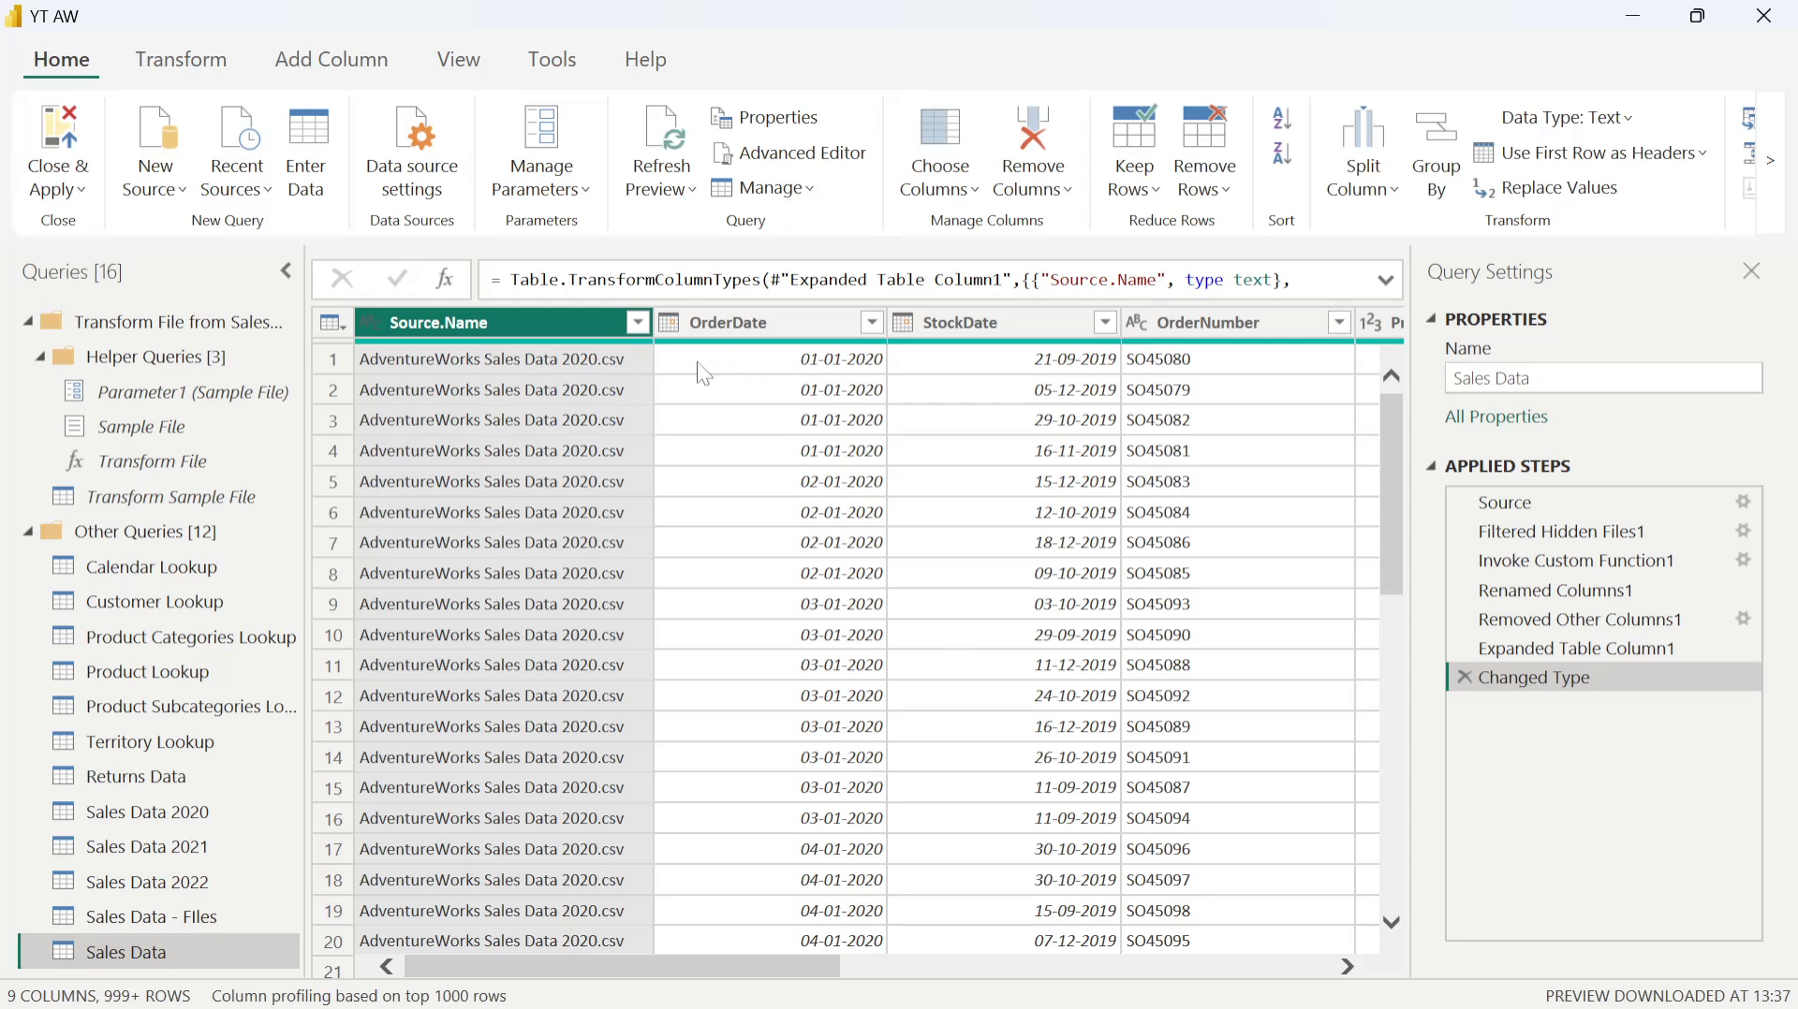
Step: Filter the Source.Name column to AdventureWorks Sales Data 2021.csv and 2022.csv after loading the full list of values
{"action": "left_click", "coordinate": [638, 324]}
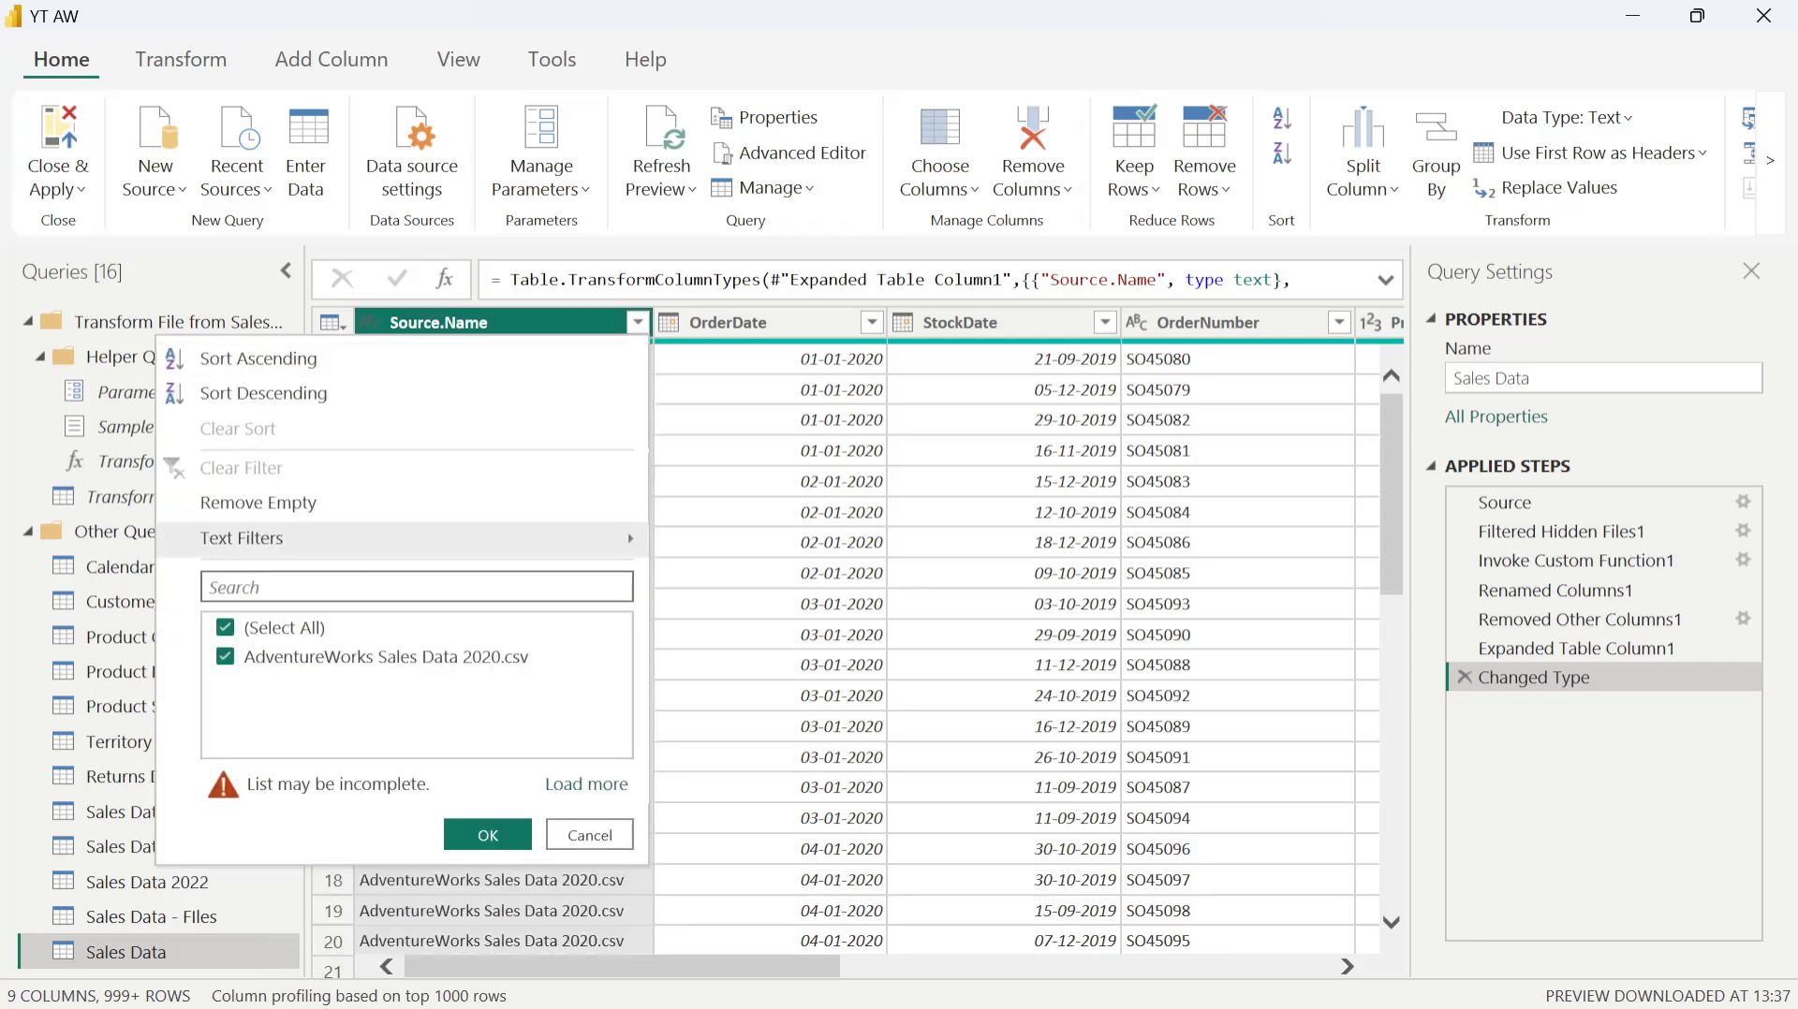
{"action": "left_click", "coordinate": [585, 784]}
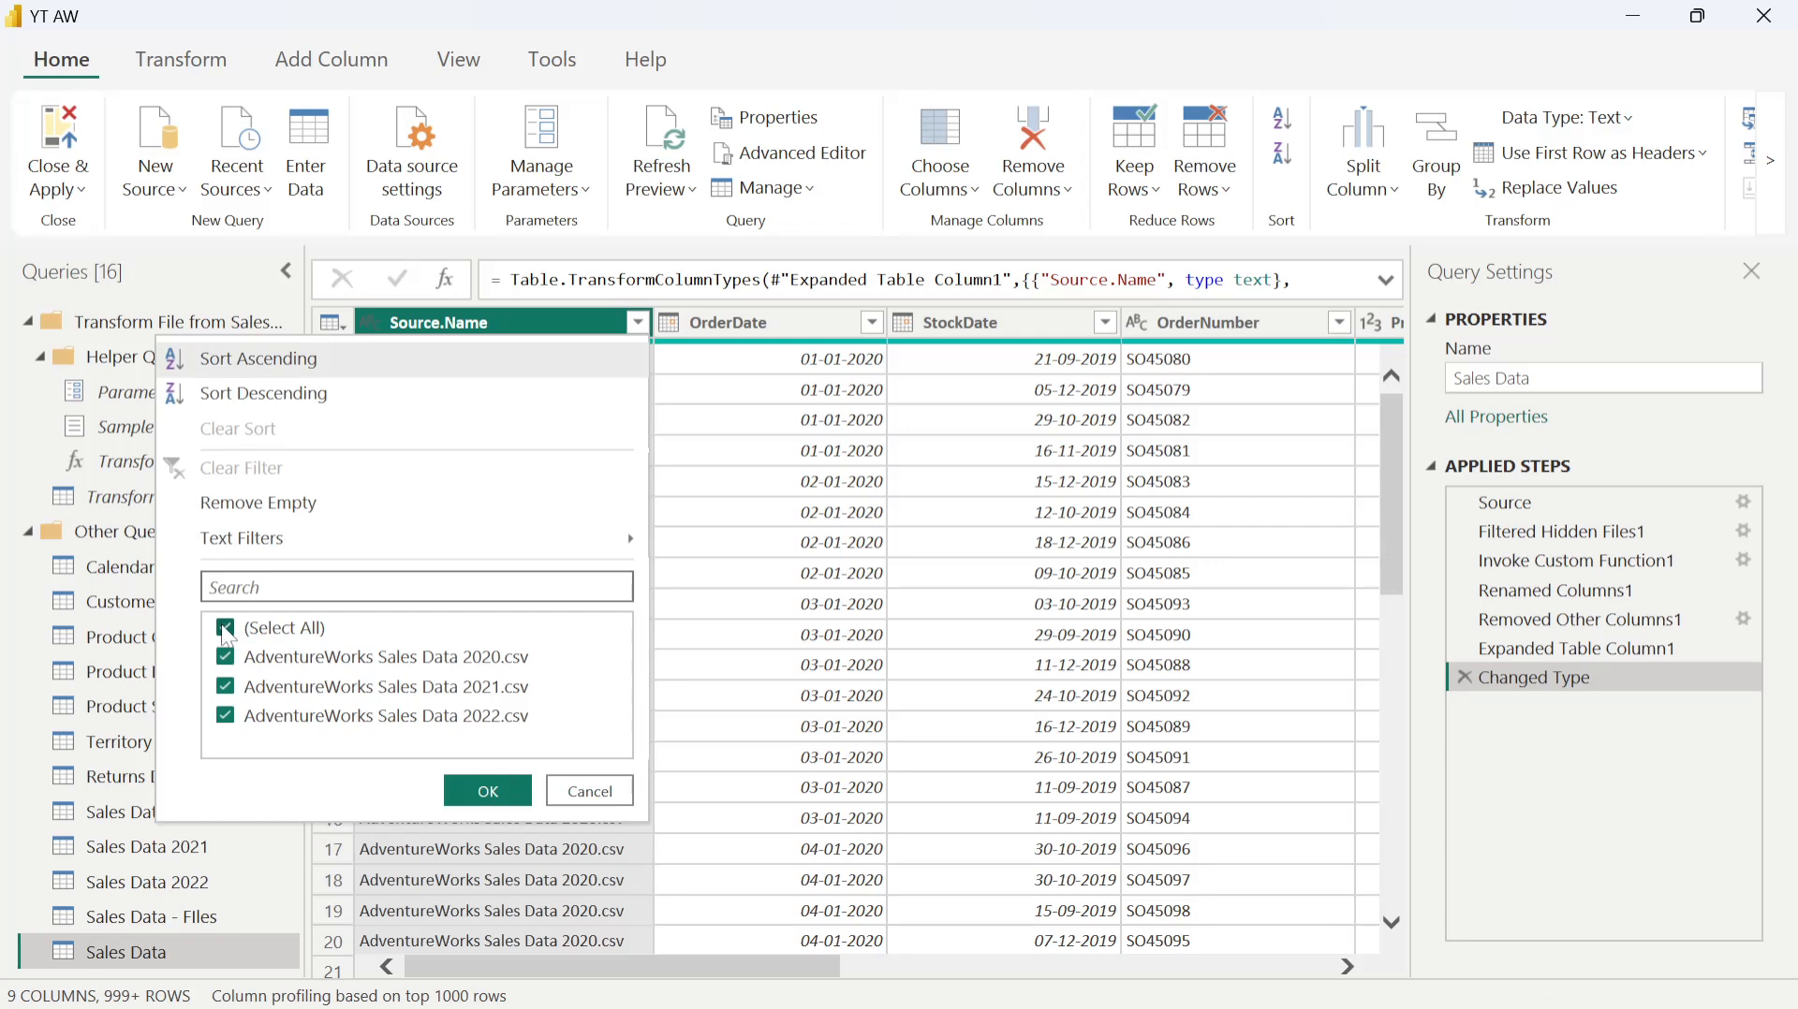
{"action": "left_click", "coordinate": [226, 629]}
{"action": "left_click", "coordinate": [226, 719]}
{"action": "left_click", "coordinate": [225, 690]}
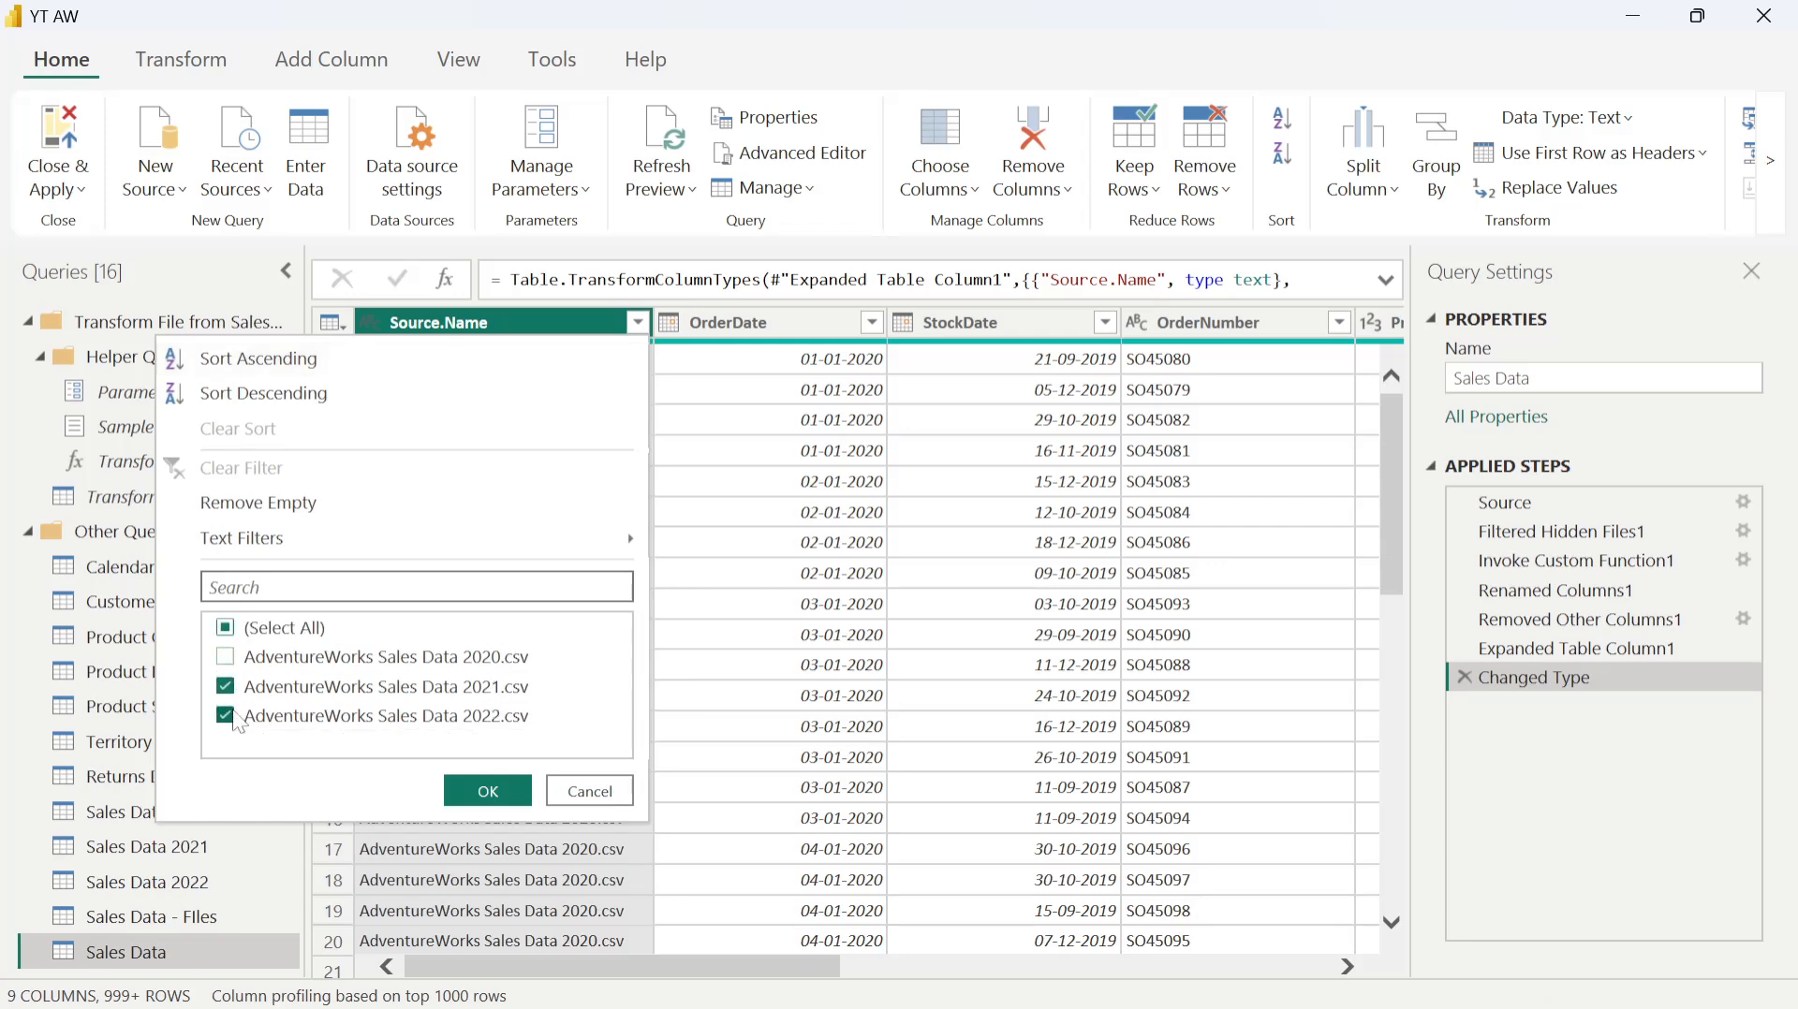
{"action": "left_click", "coordinate": [486, 791]}
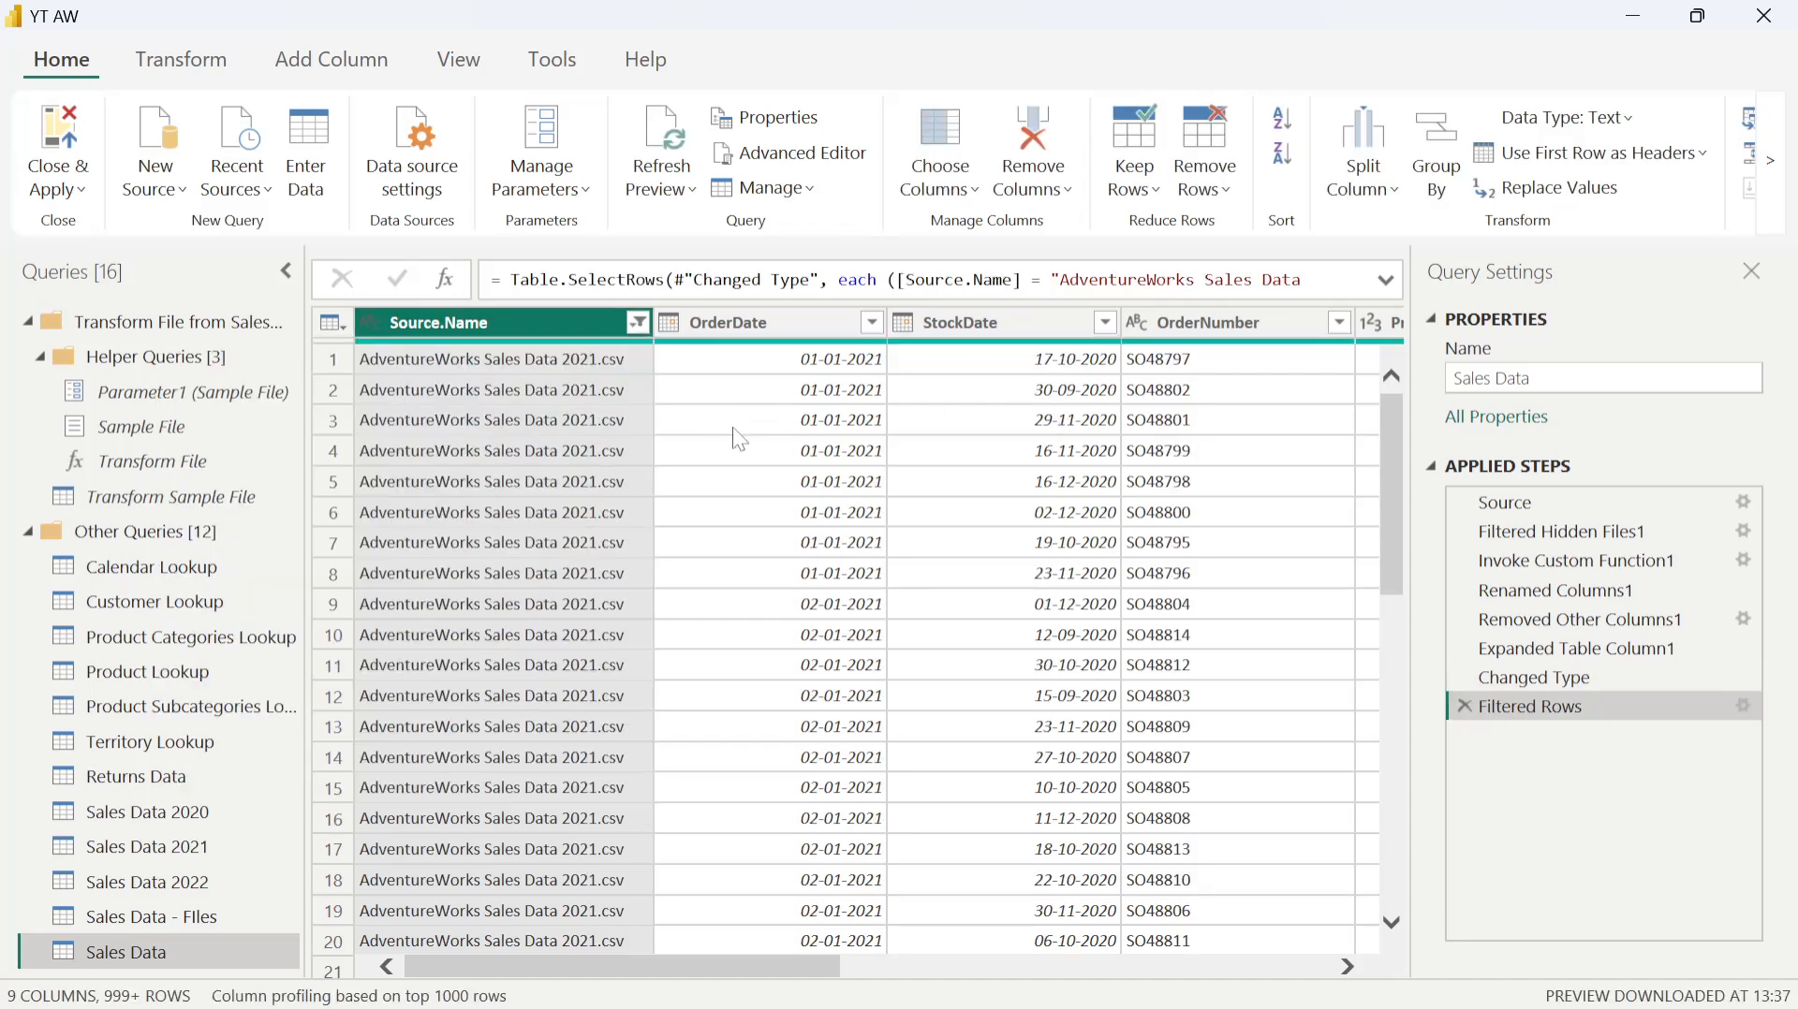
{"action": "mouse_move", "coordinate": [747, 968]}
{"action": "left_mouse_down"}
{"action": "mouse_move", "coordinate": [1363, 909]}
{"action": "mouse_move", "coordinate": [746, 978]}
{"action": "left_mouse_up"}
{"action": "left_click_drag", "start_coordinate": [705, 974], "coordinate": [571, 842]}
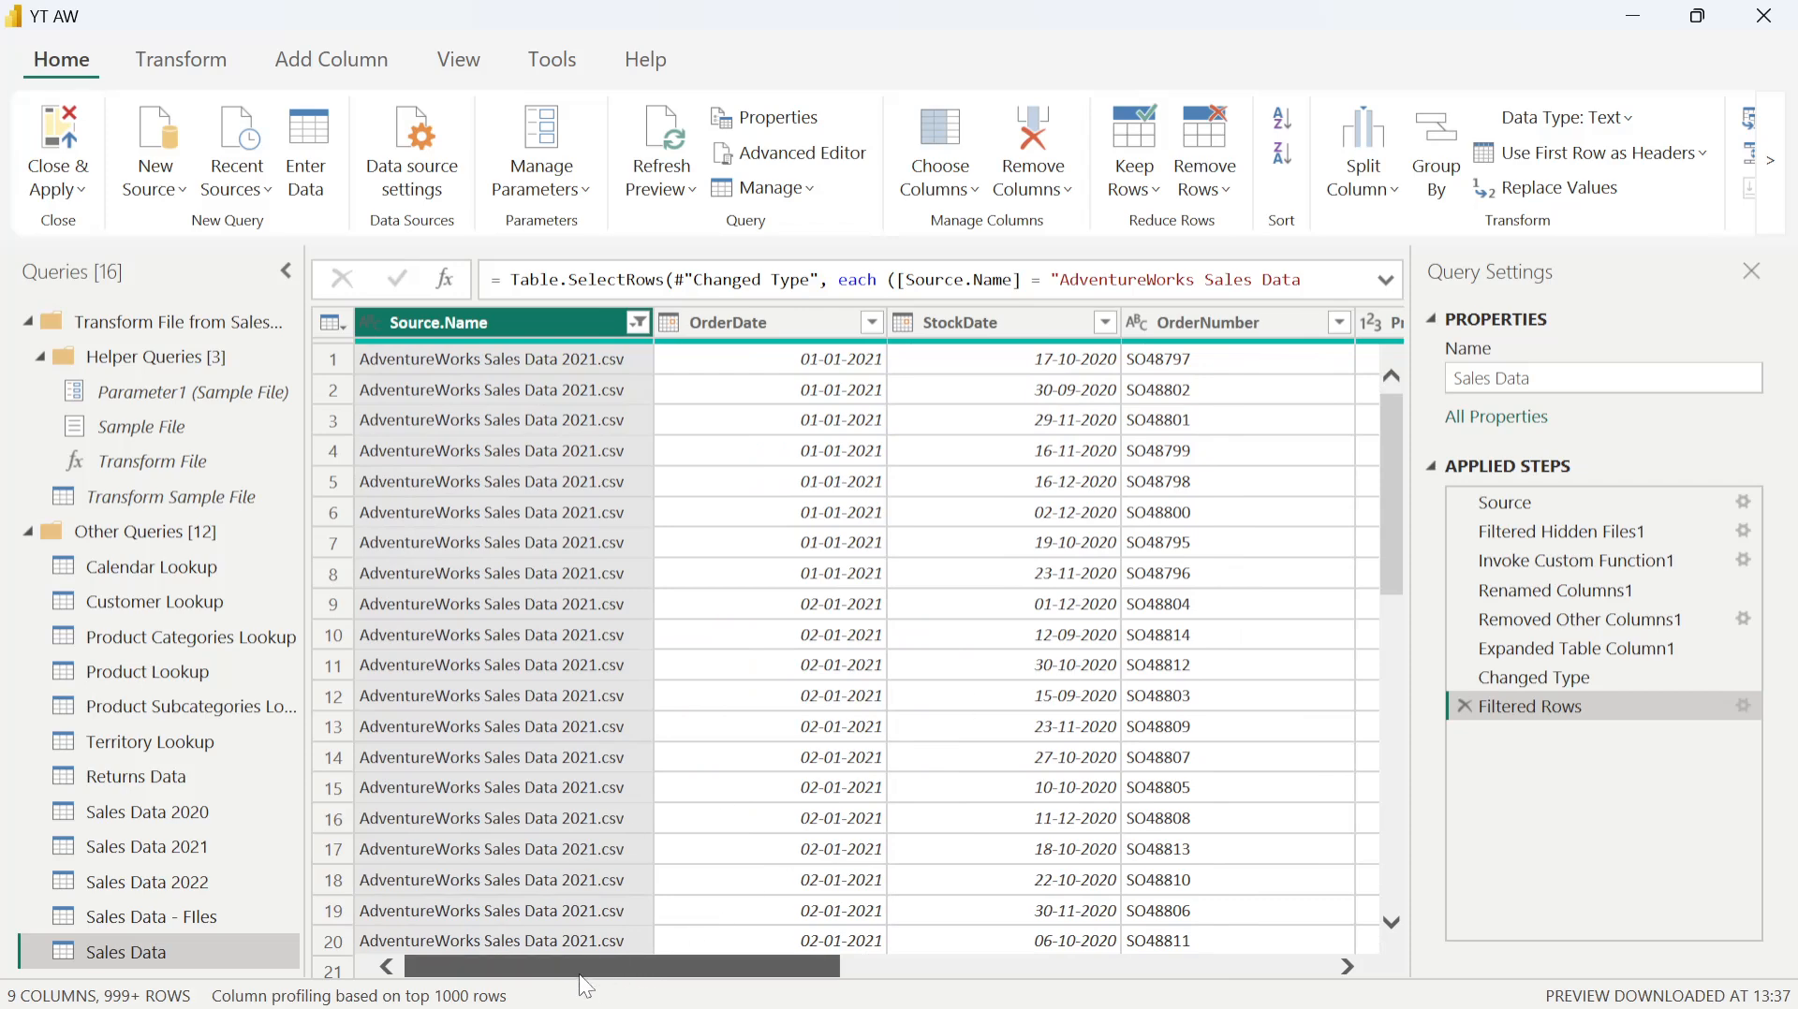
{"action": "scroll", "coordinate": [674, 755], "scroll_direction": "down", "scroll_amount": 3}
{"action": "scroll", "coordinate": [680, 761], "scroll_direction": "up", "scroll_amount": 3}
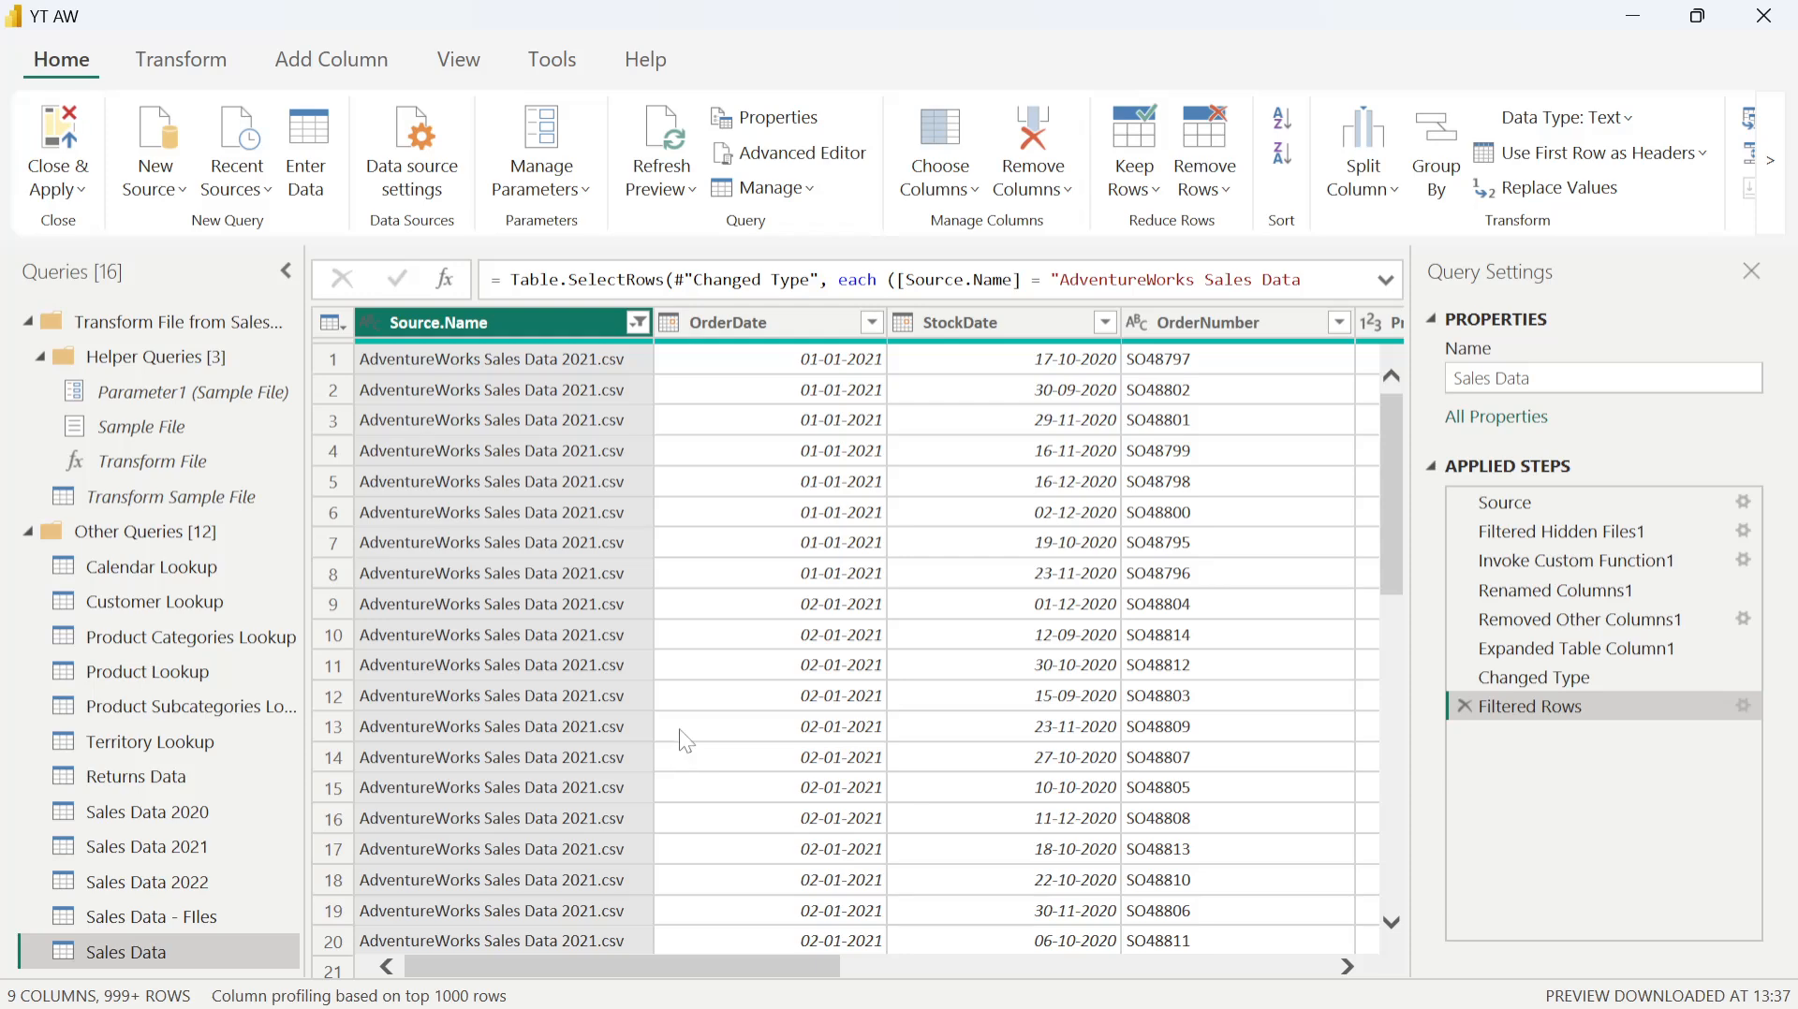
{"action": "scroll", "coordinate": [647, 721], "scroll_direction": "down", "scroll_amount": 5}
{"action": "scroll", "coordinate": [625, 695], "scroll_direction": "up", "scroll_amount": 5}
{"action": "key", "text": "alt+Tab"}
{"action": "key", "text": "alt+Tab"}
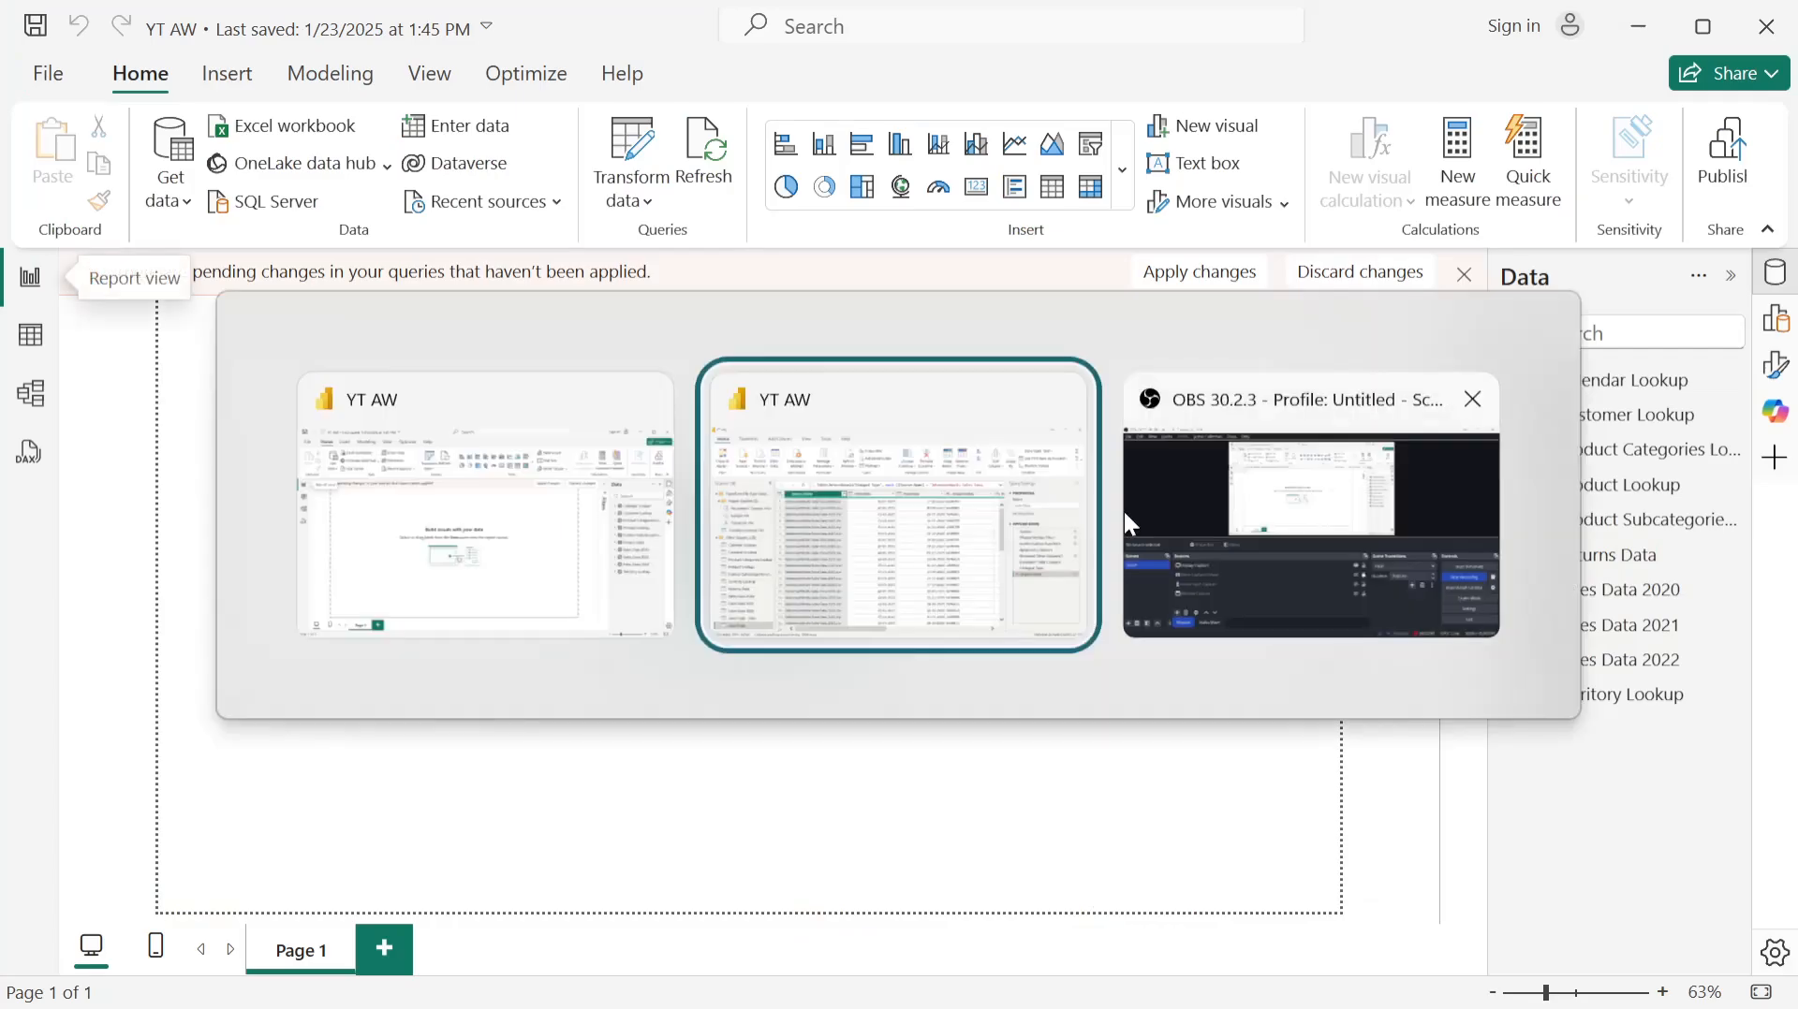
{"action": "left_click", "coordinate": [1122, 508]}
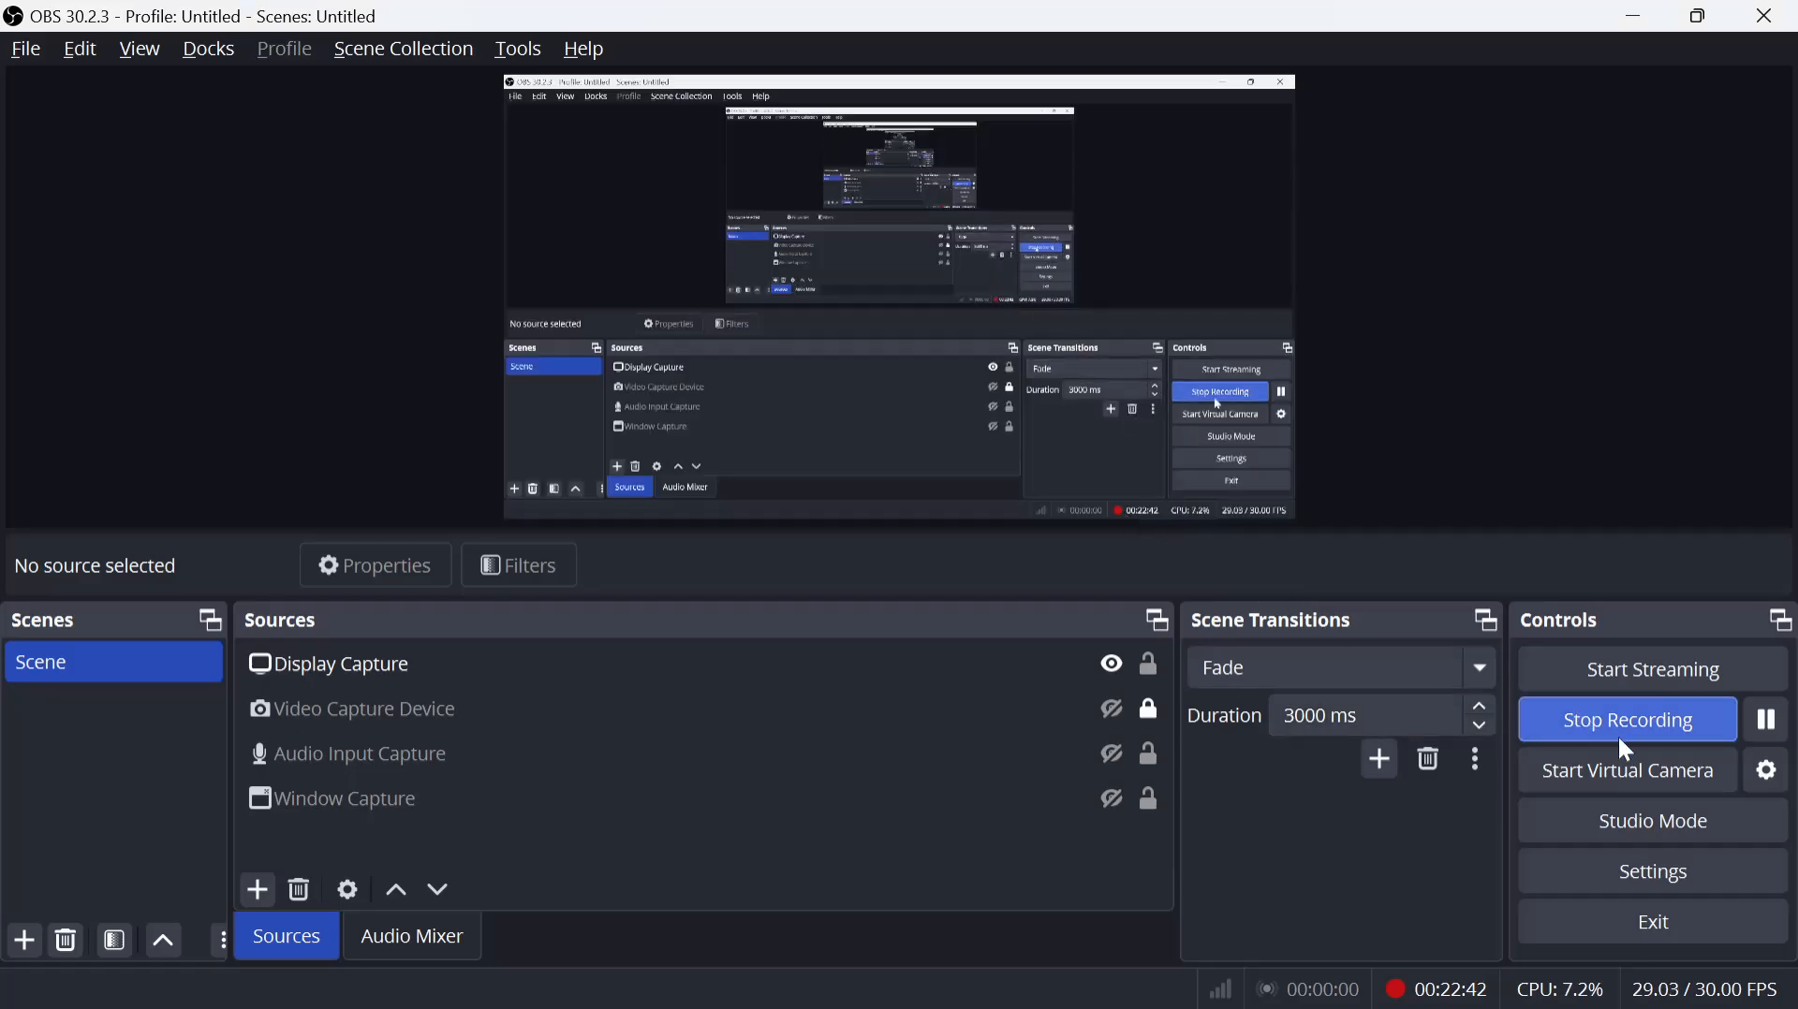